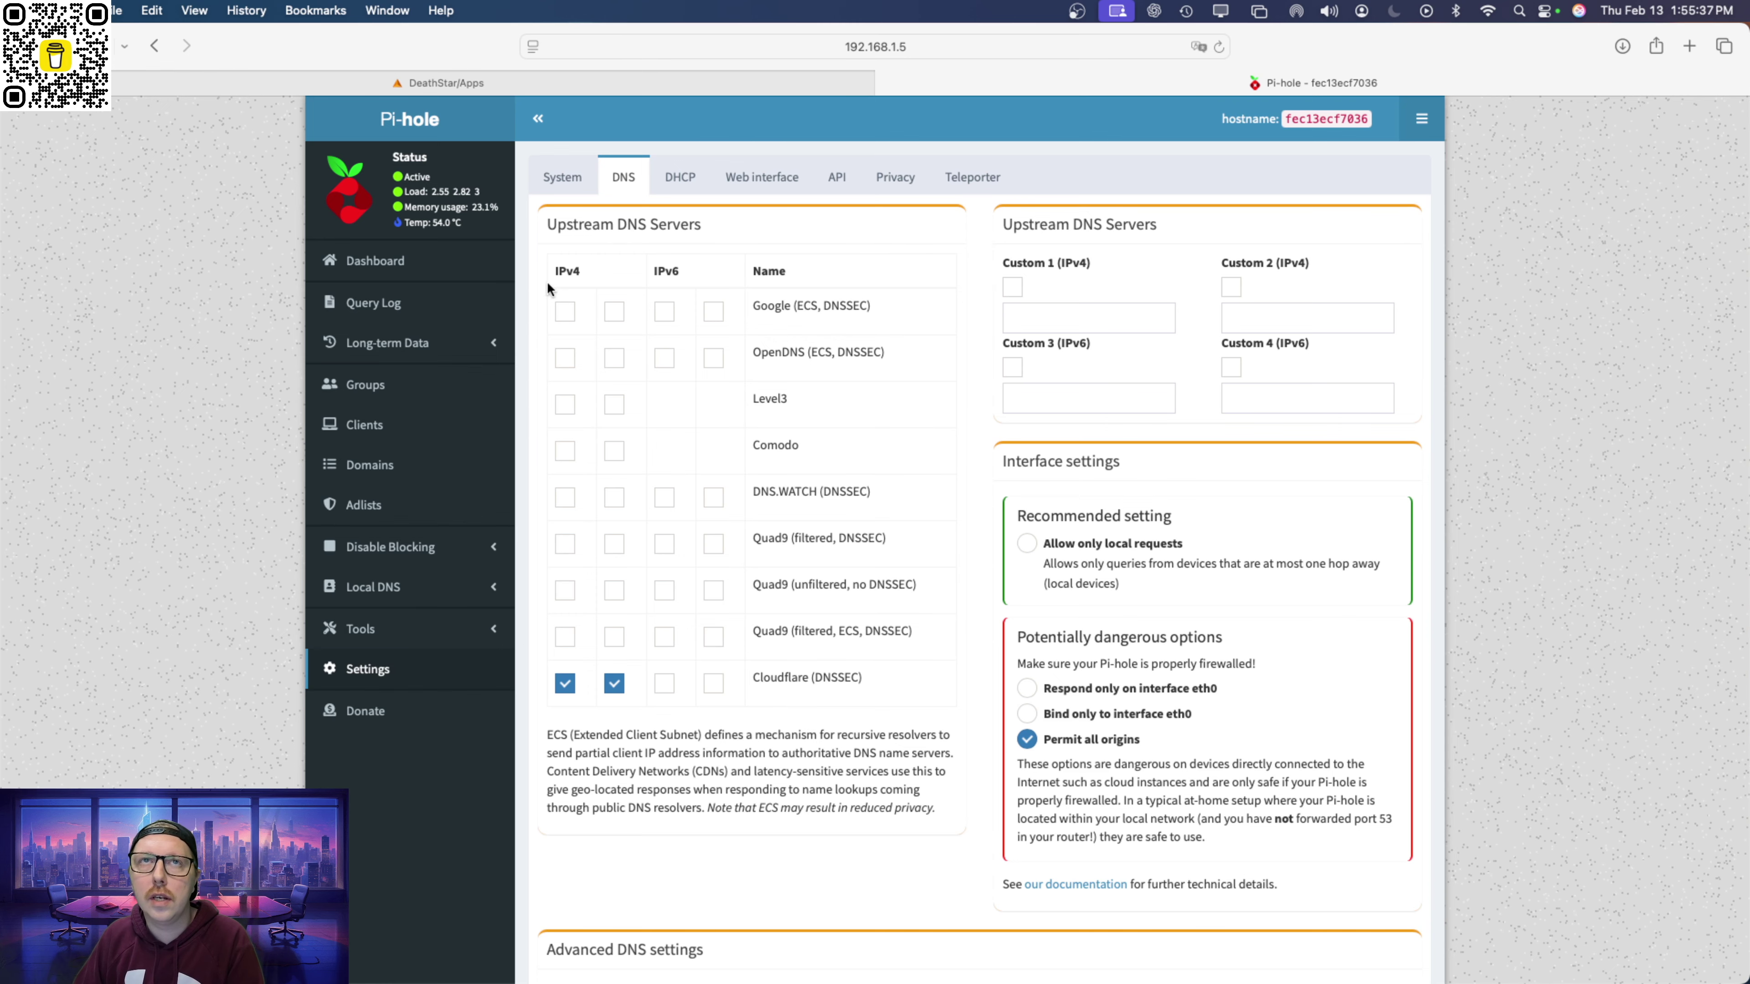
Open the dashboard and view the network overview of the active clients.
{"action": "left_click", "coordinate": [369, 261]}
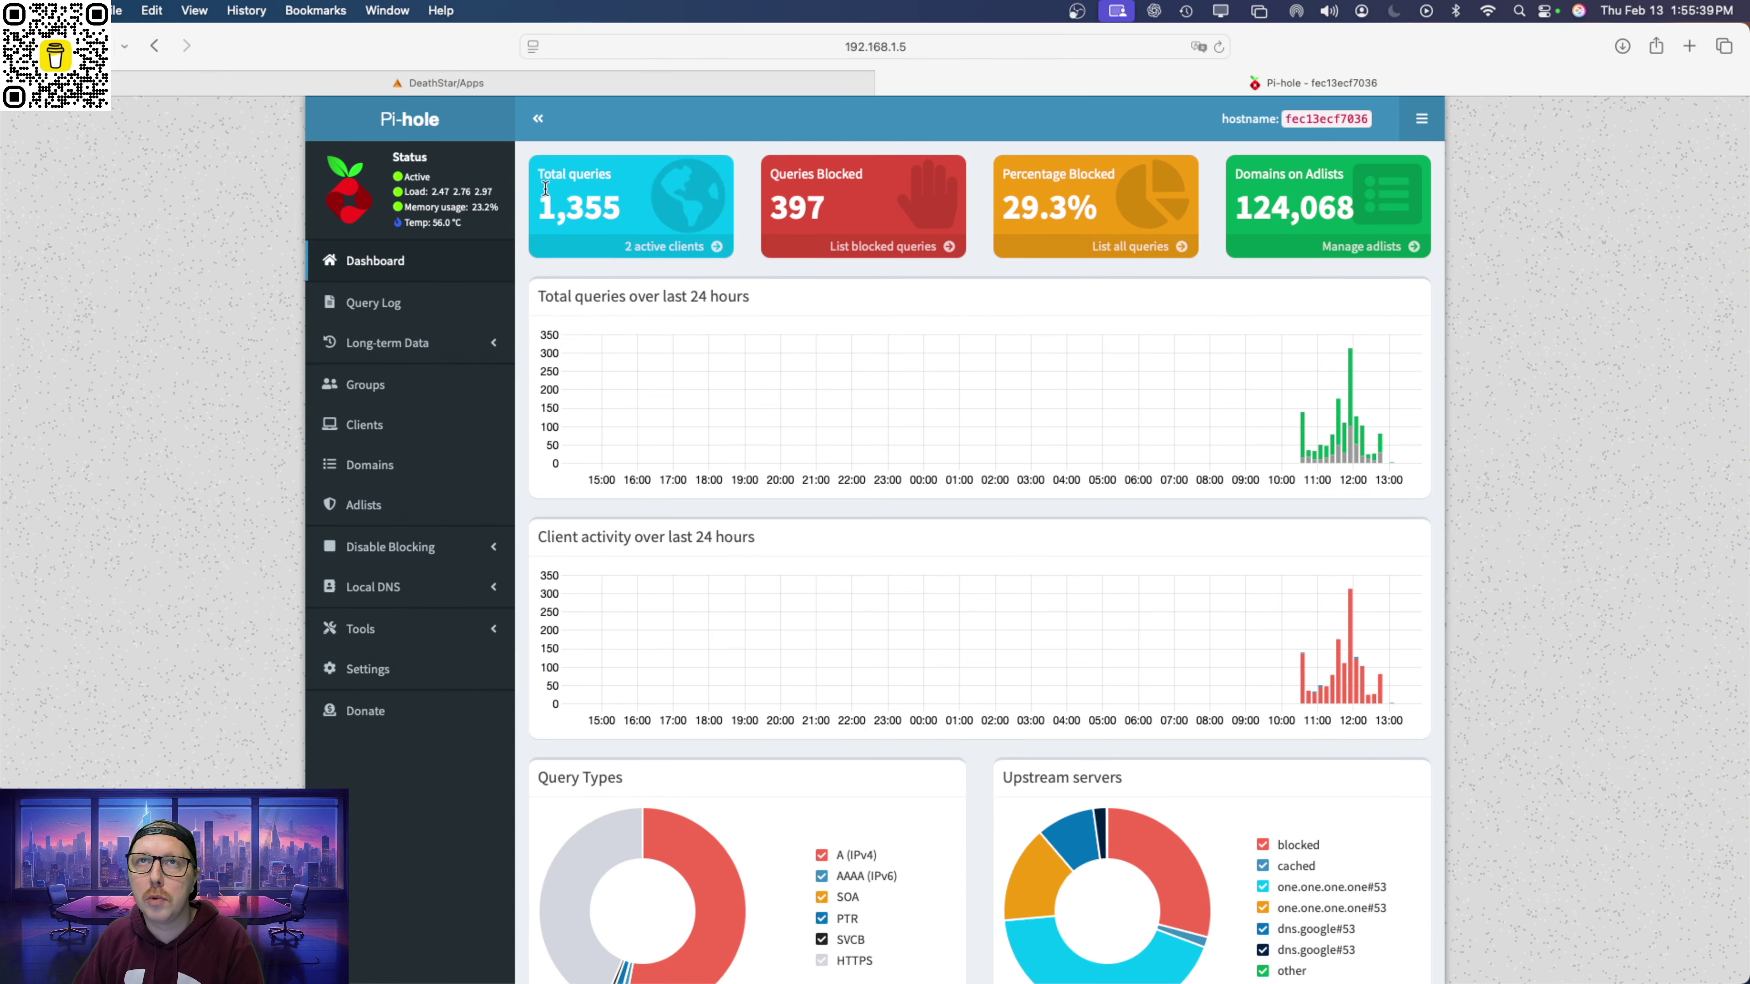
{"action": "left_click", "coordinate": [665, 247]}
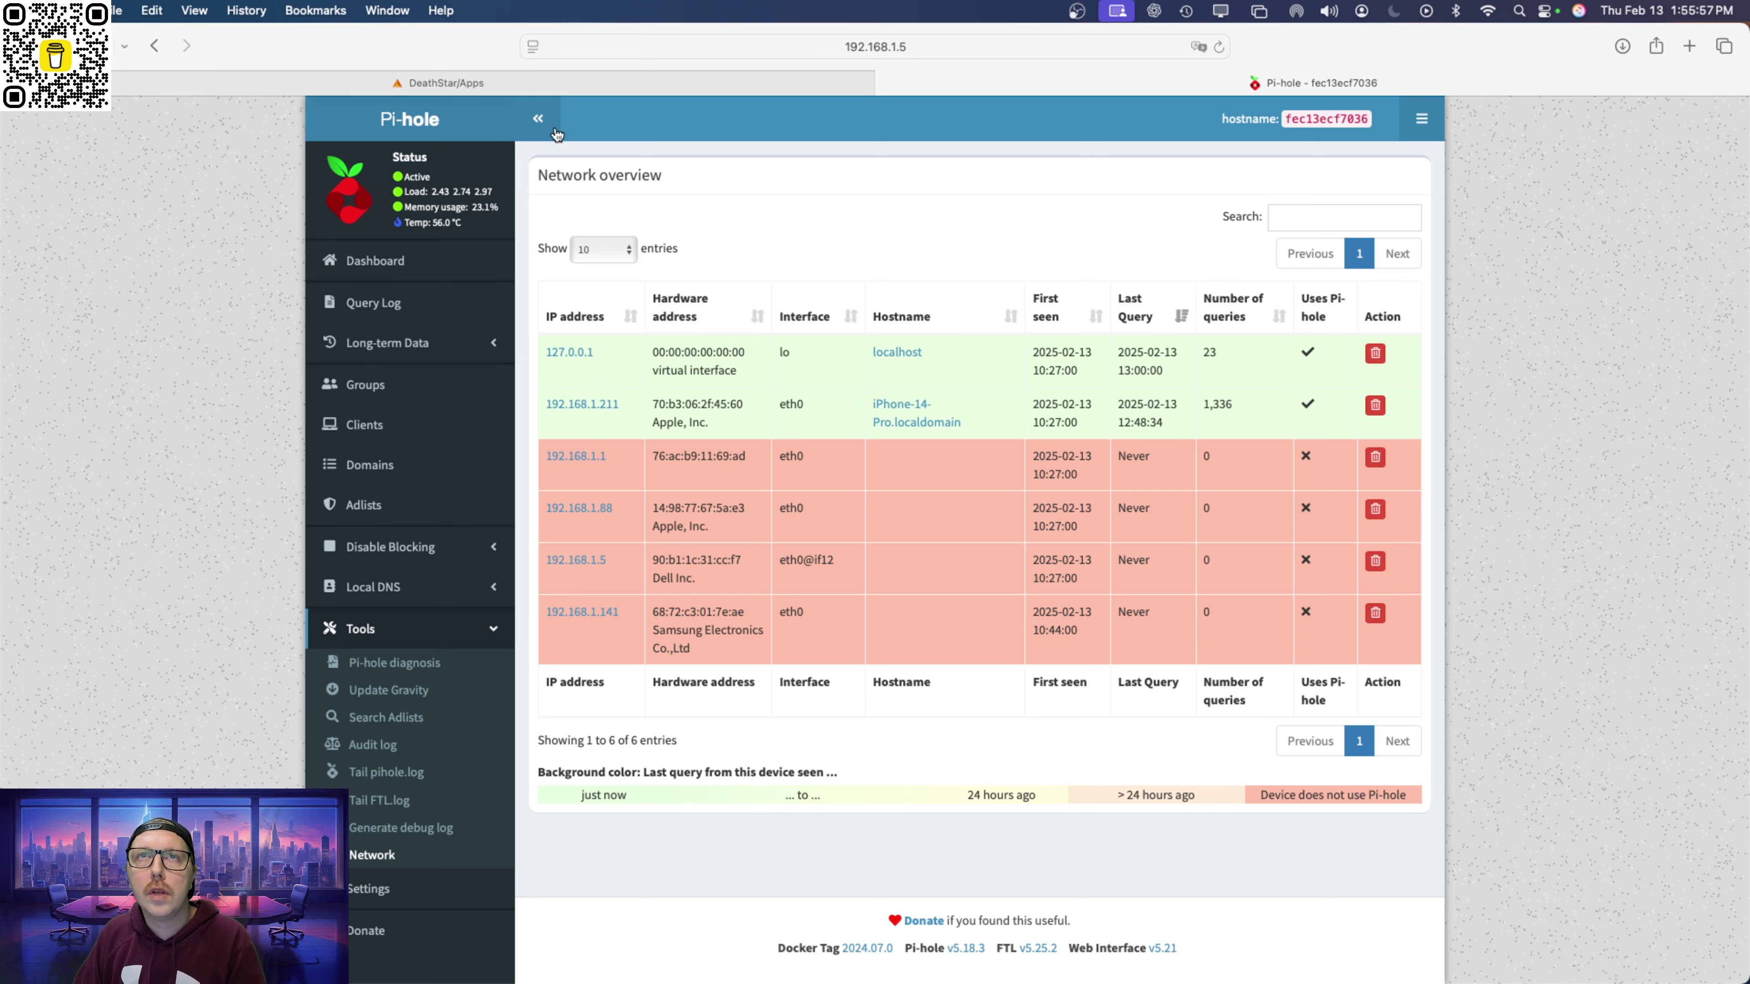
{"action": "left_click", "coordinate": [538, 118]}
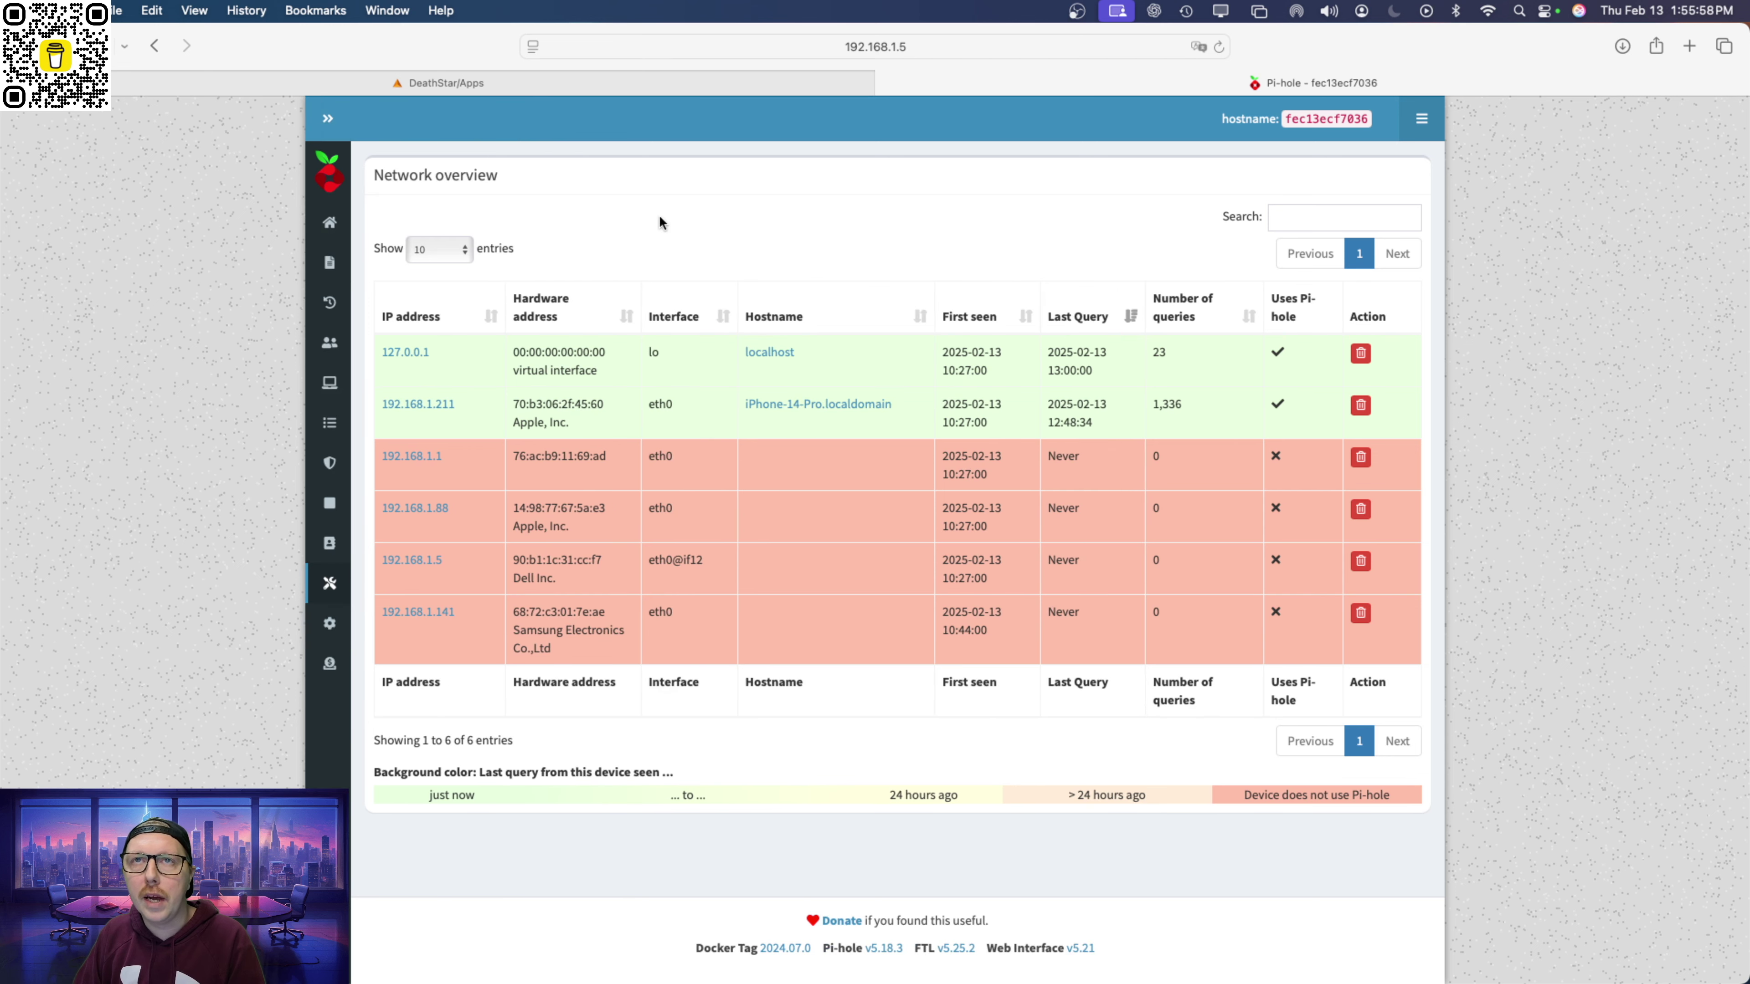
{"action": "left_click", "coordinate": [328, 118]}
List the queries blocked by Pi-hole from the dashboard and look through pages 2 to 7 of the log for blocked domains.
{"action": "left_click", "coordinate": [366, 274]}
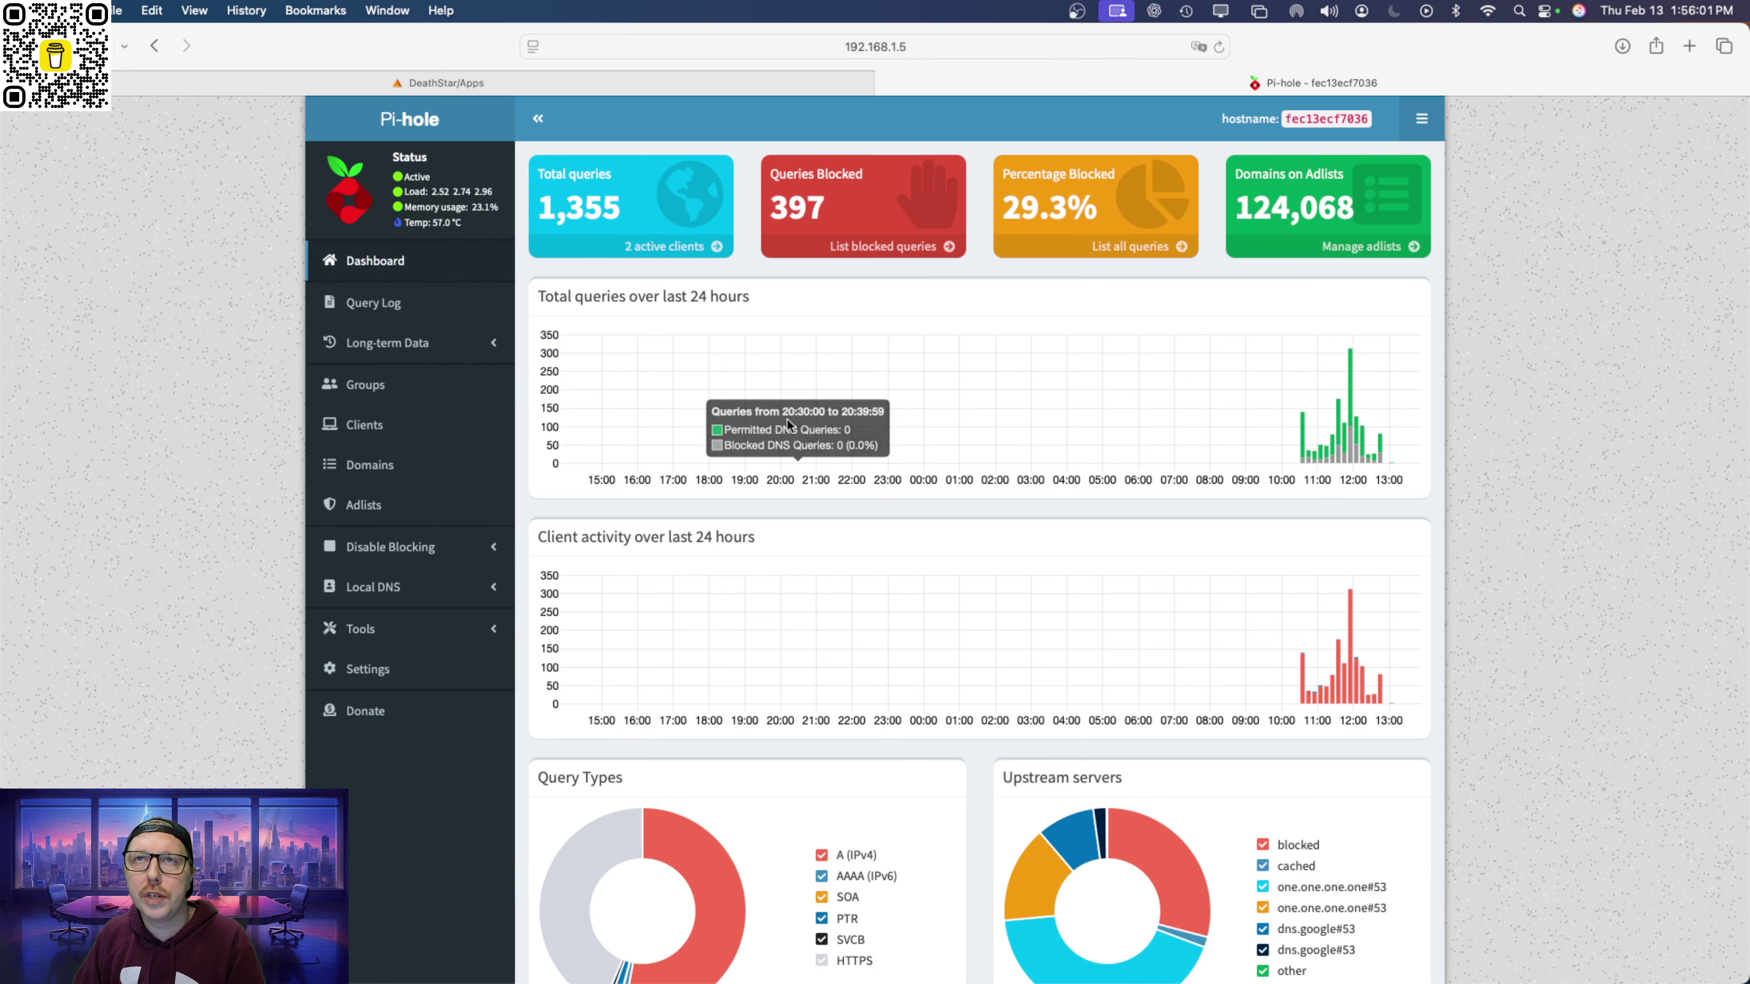
{"action": "left_click", "coordinate": [903, 248]}
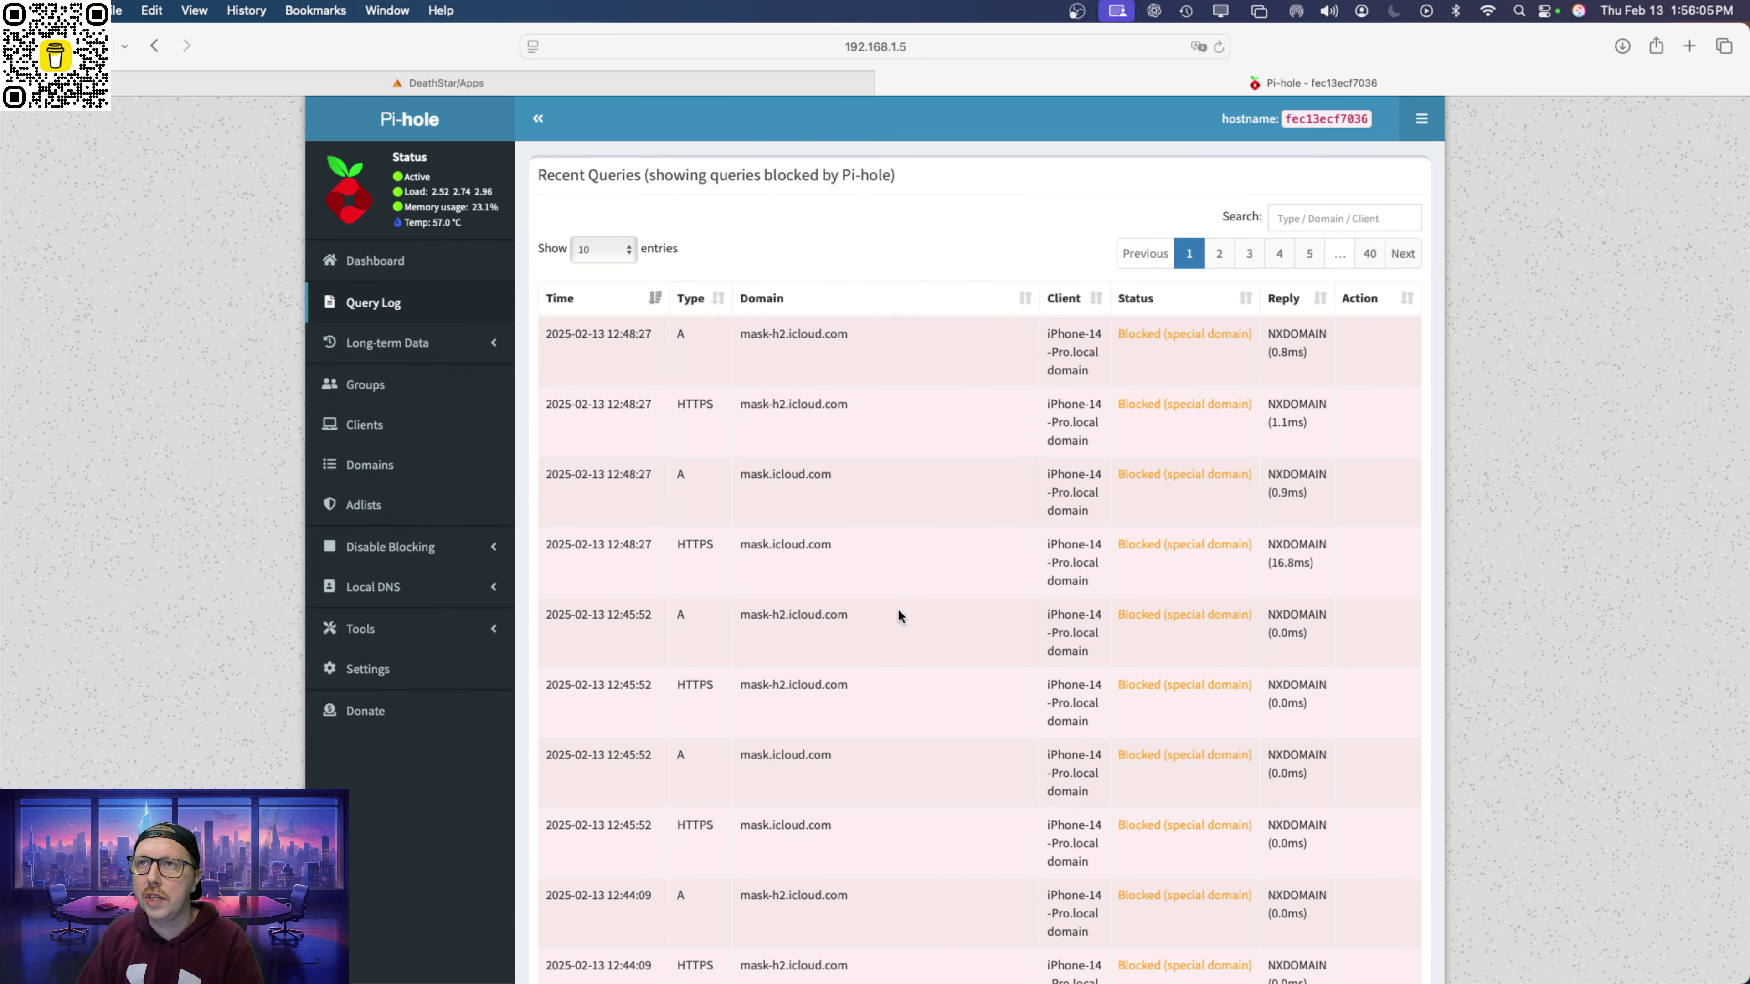
{"action": "scroll", "coordinate": [925, 729], "scroll_direction": "down", "scroll_amount": 10}
{"action": "scroll", "coordinate": [925, 732], "scroll_direction": "up", "scroll_amount": 5}
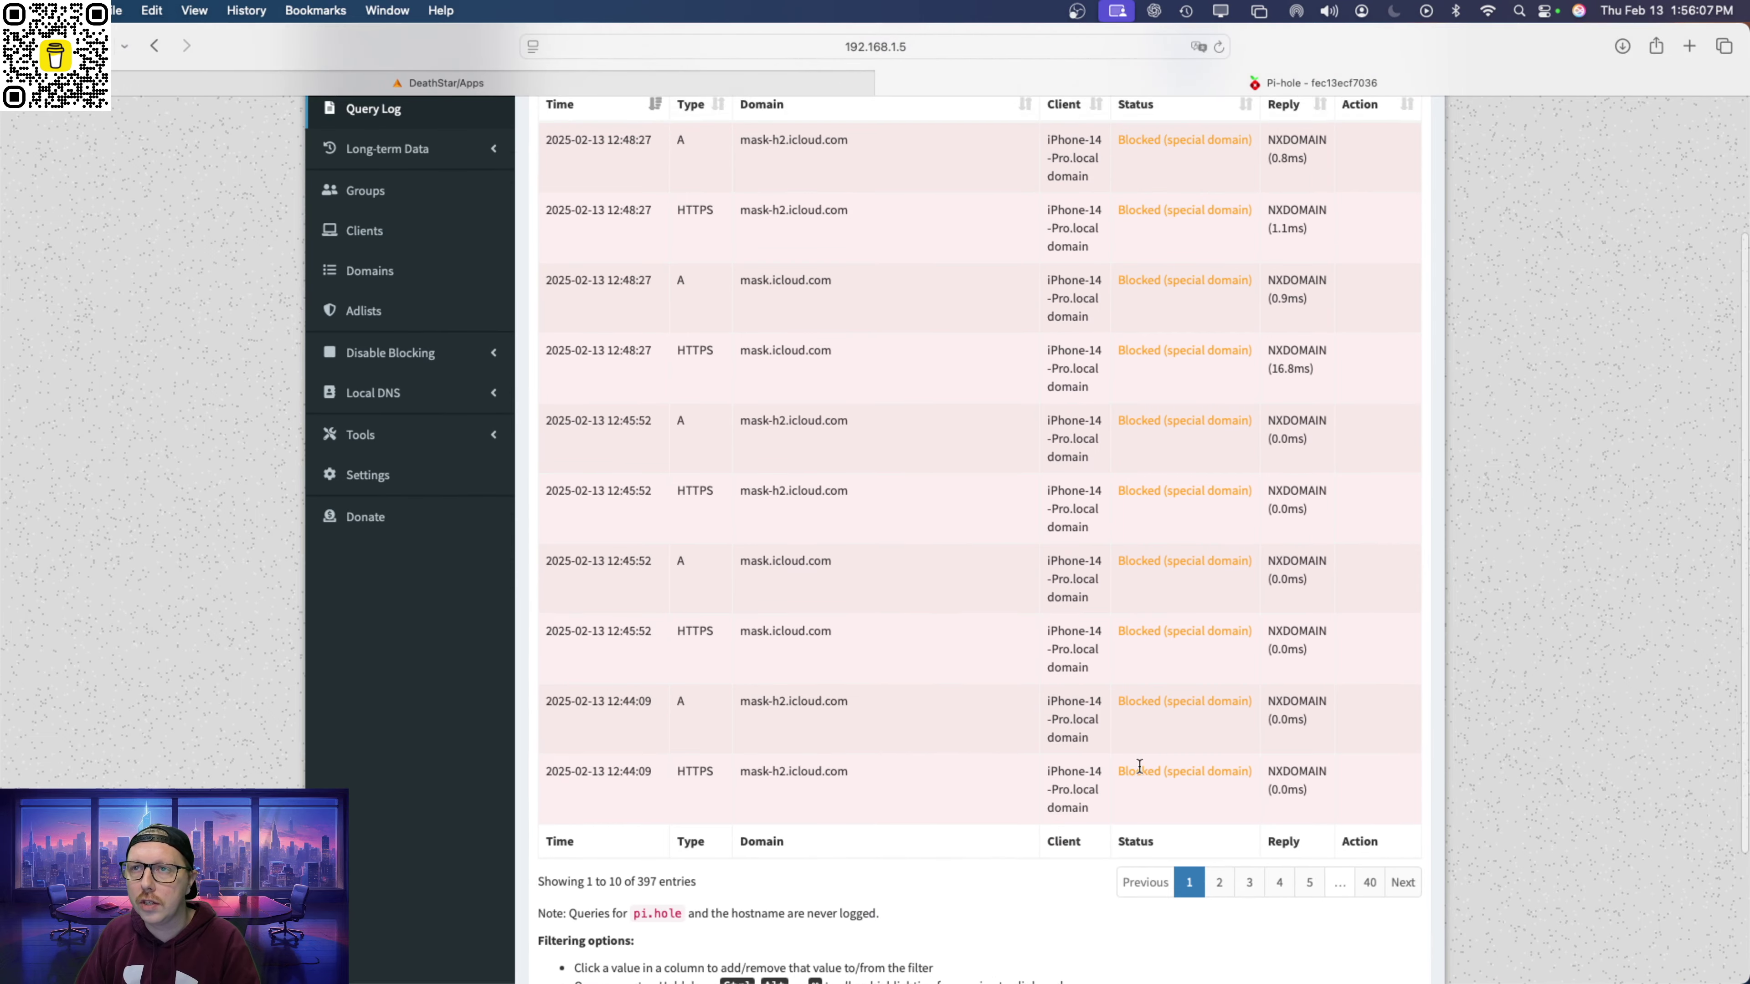
{"action": "left_click", "coordinate": [1219, 871]}
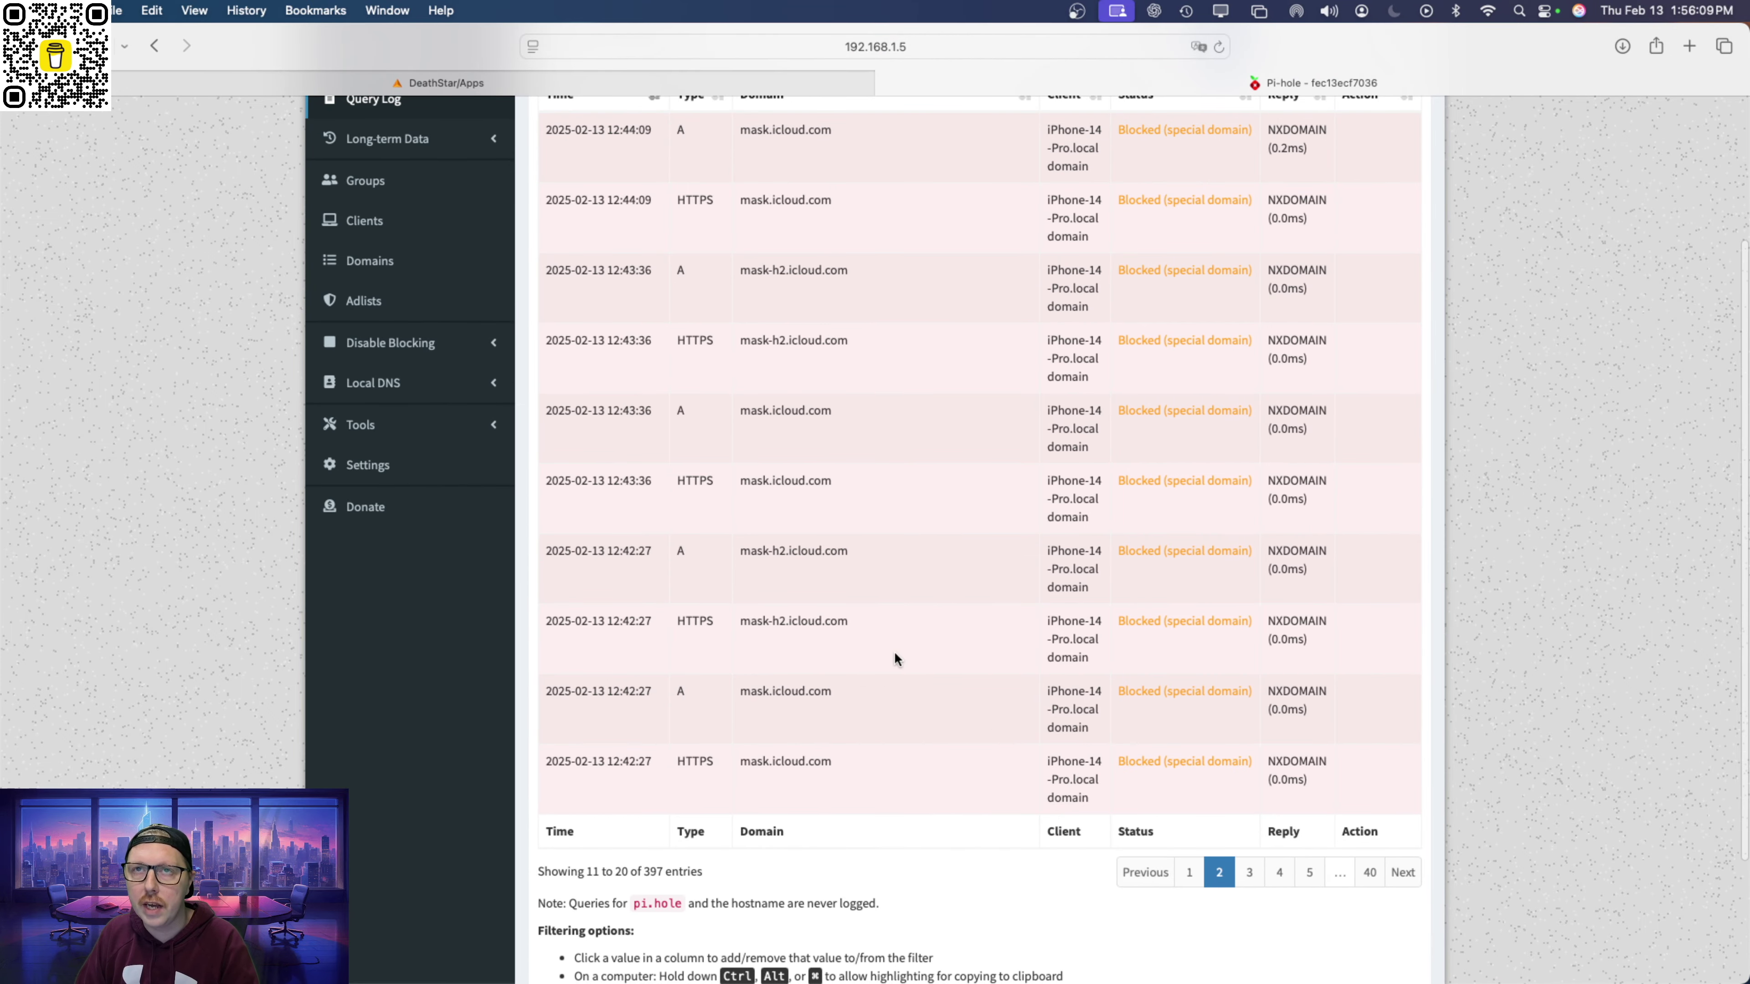
{"action": "left_click", "coordinate": [1249, 872]}
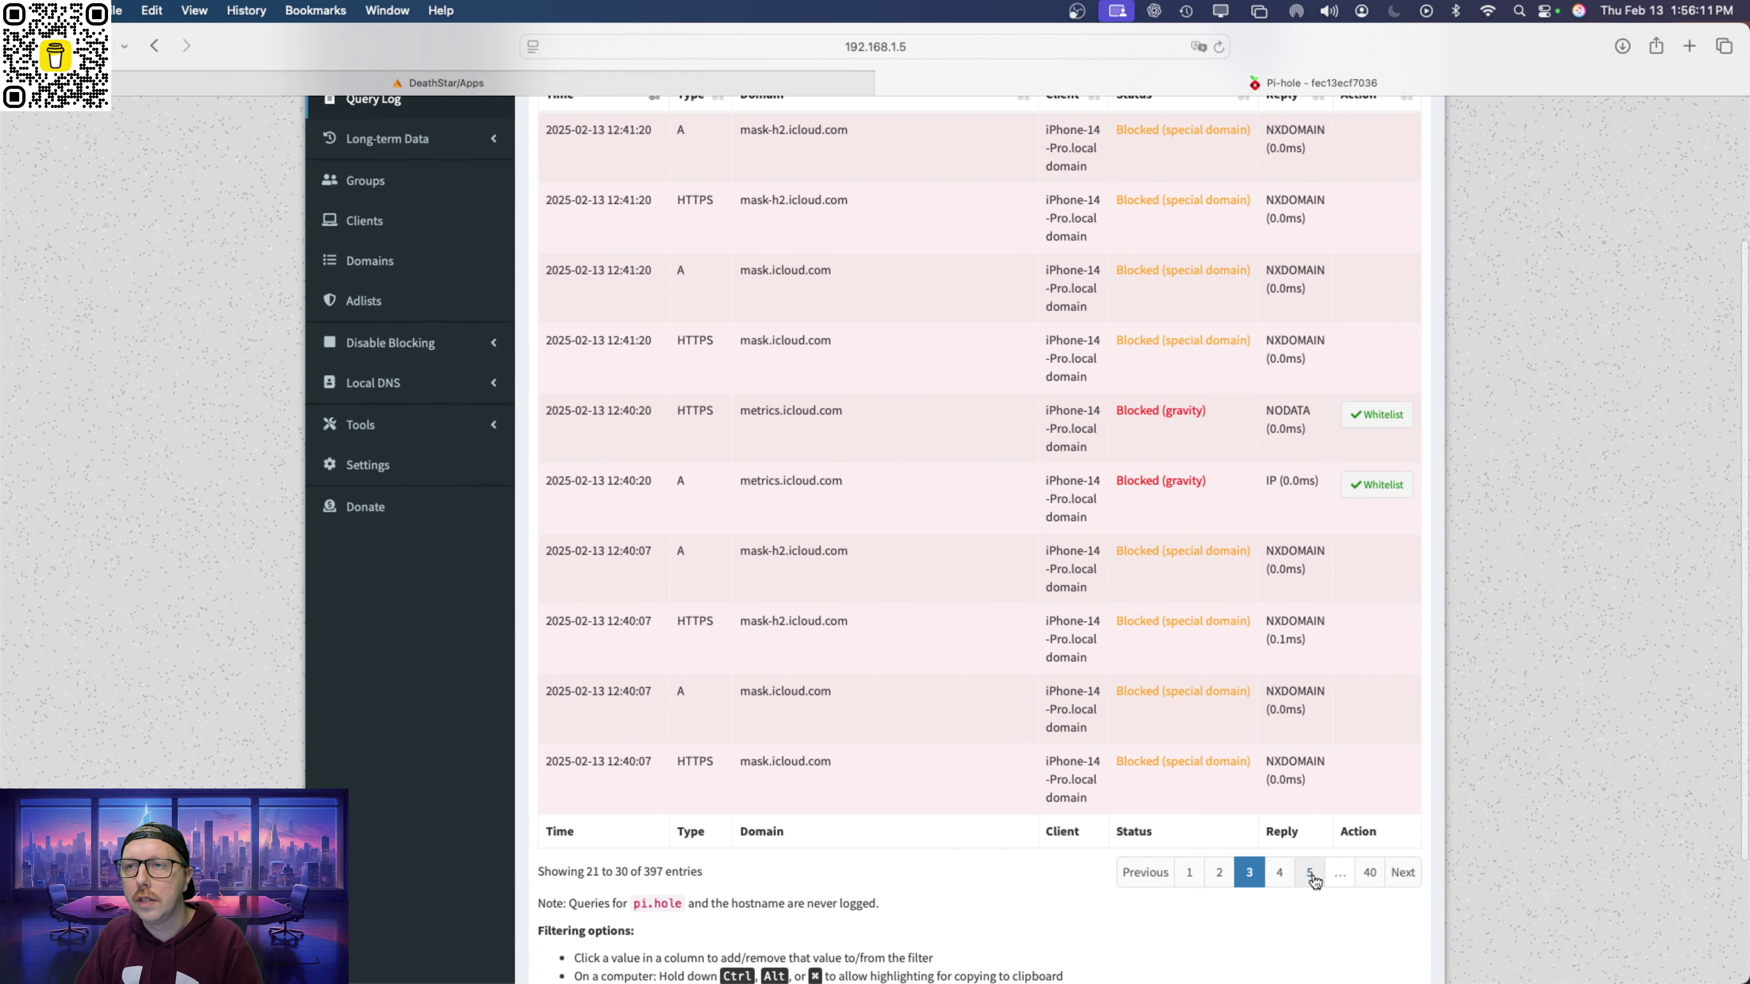
{"action": "left_click", "coordinate": [1281, 873]}
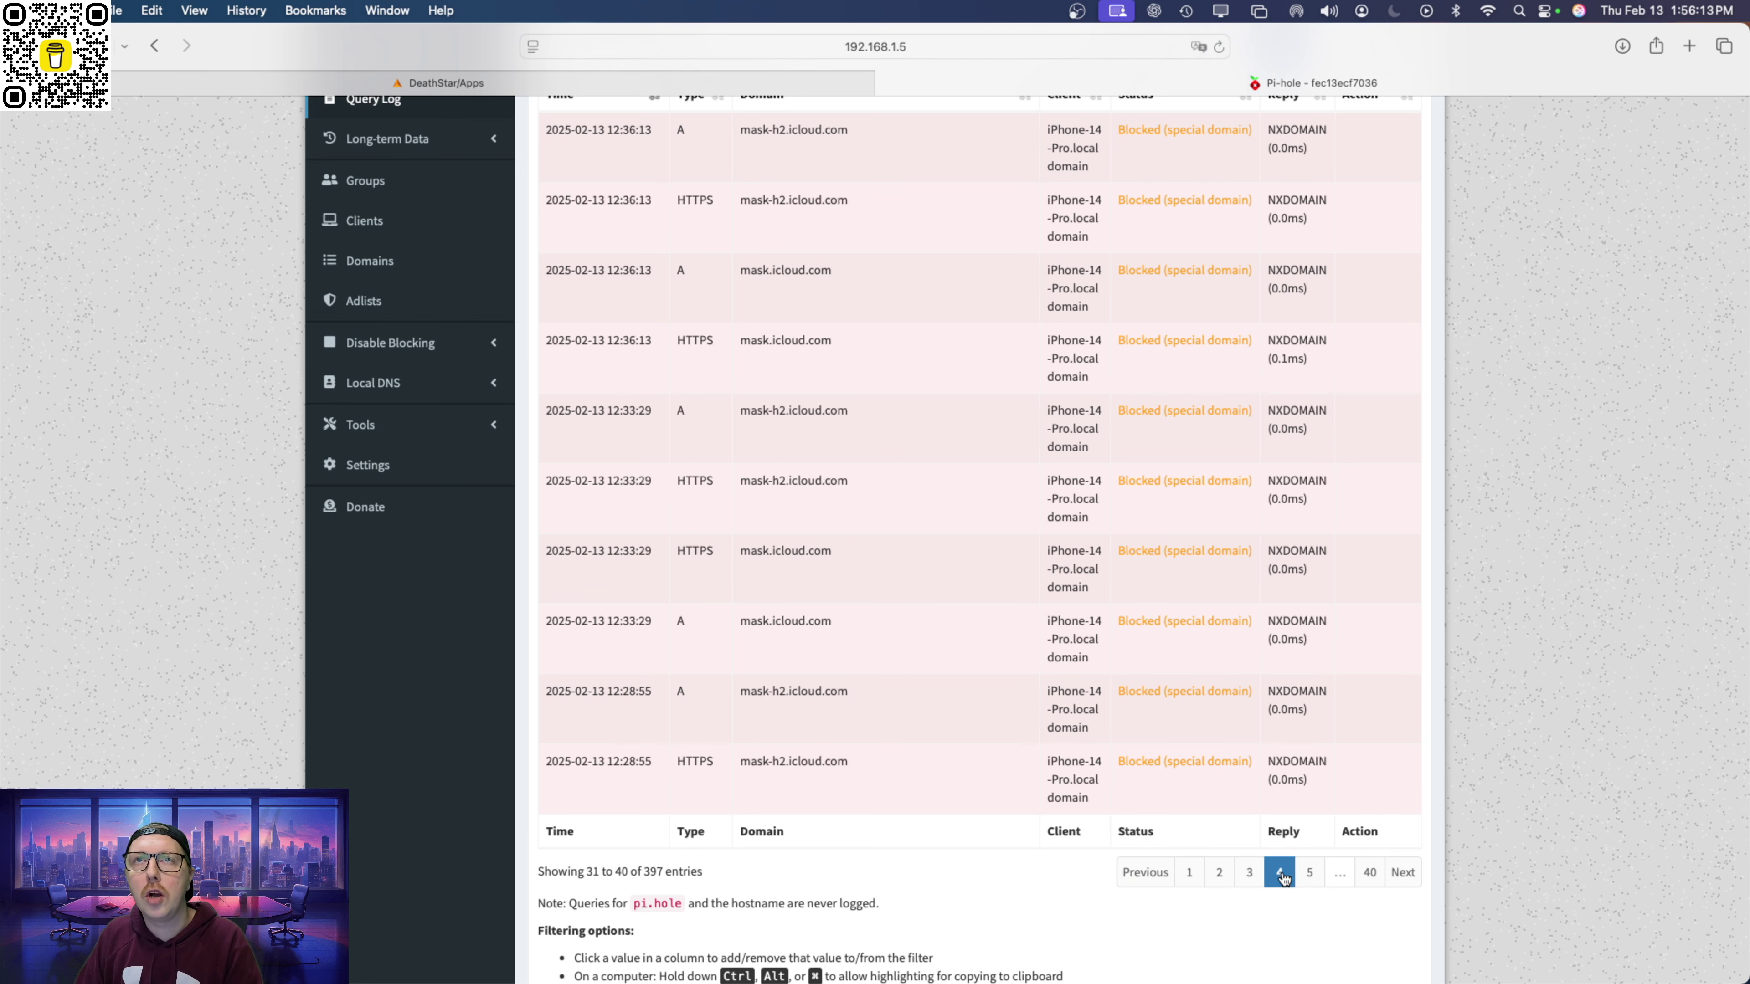
{"action": "left_click", "coordinate": [1311, 874]}
{"action": "left_click", "coordinate": [1312, 874]}
{"action": "left_click", "coordinate": [1312, 874]}
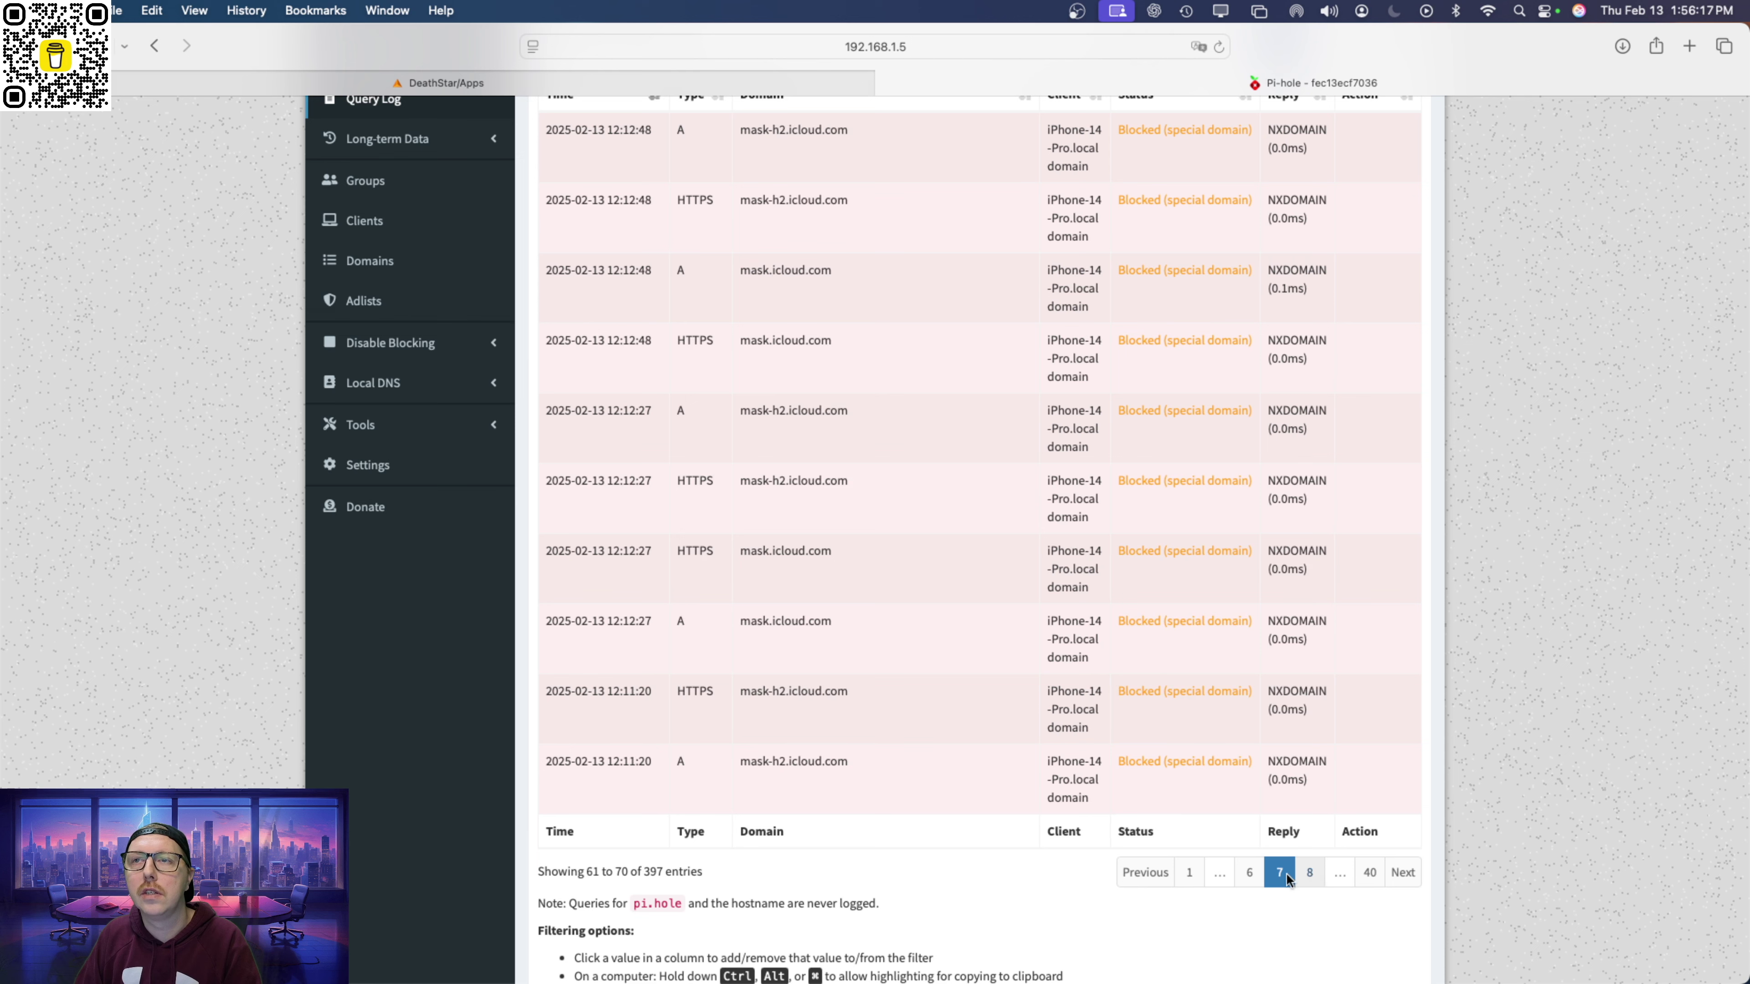
{"action": "left_click", "coordinate": [1249, 873]}
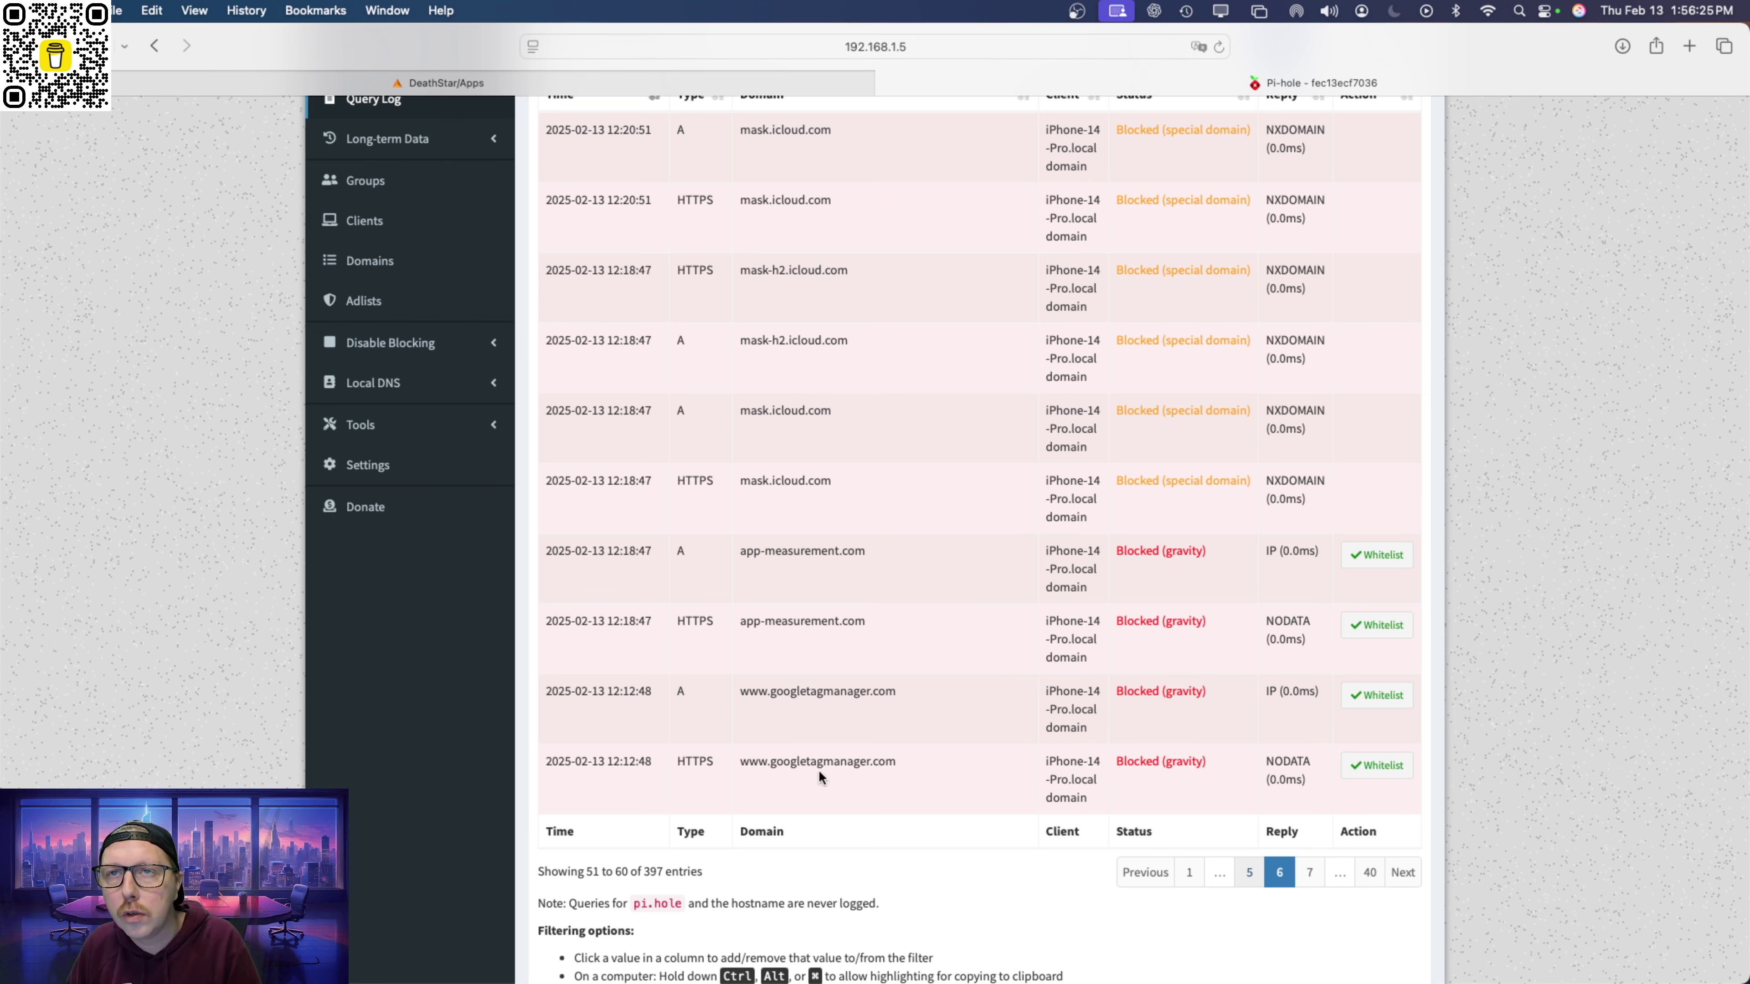
{"action": "left_click", "coordinate": [1312, 872]}
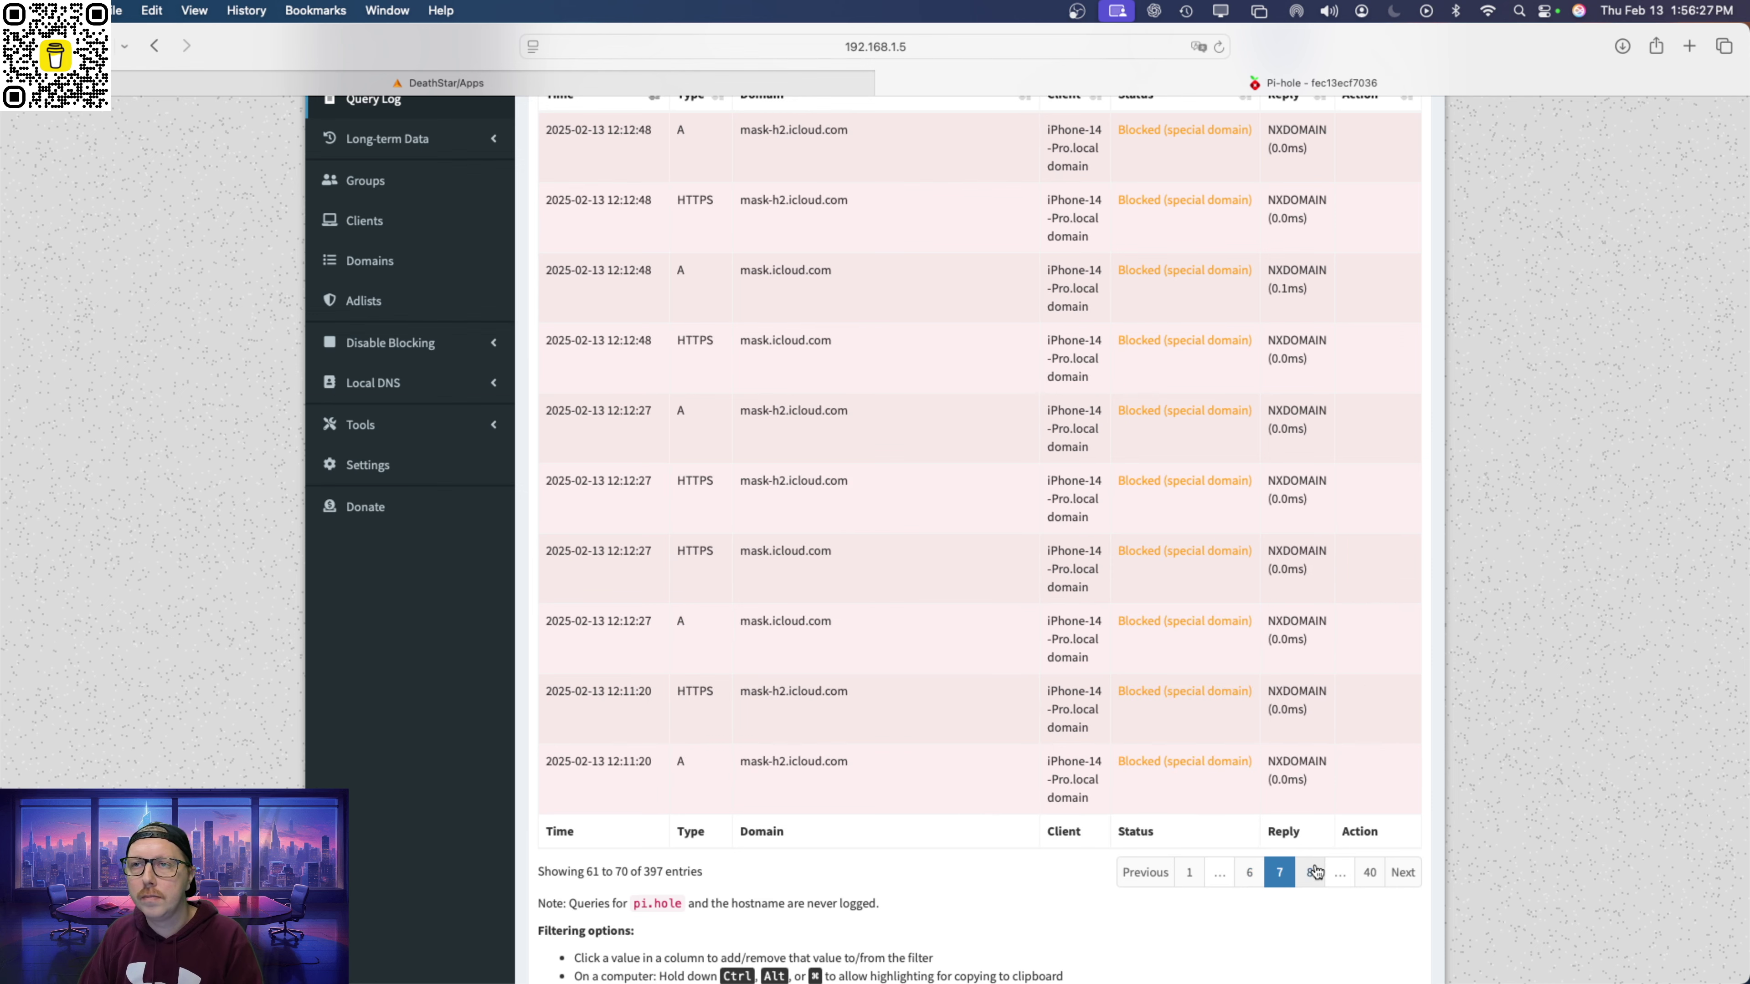
{"action": "scroll", "coordinate": [948, 660], "scroll_direction": "up", "scroll_amount": 3}
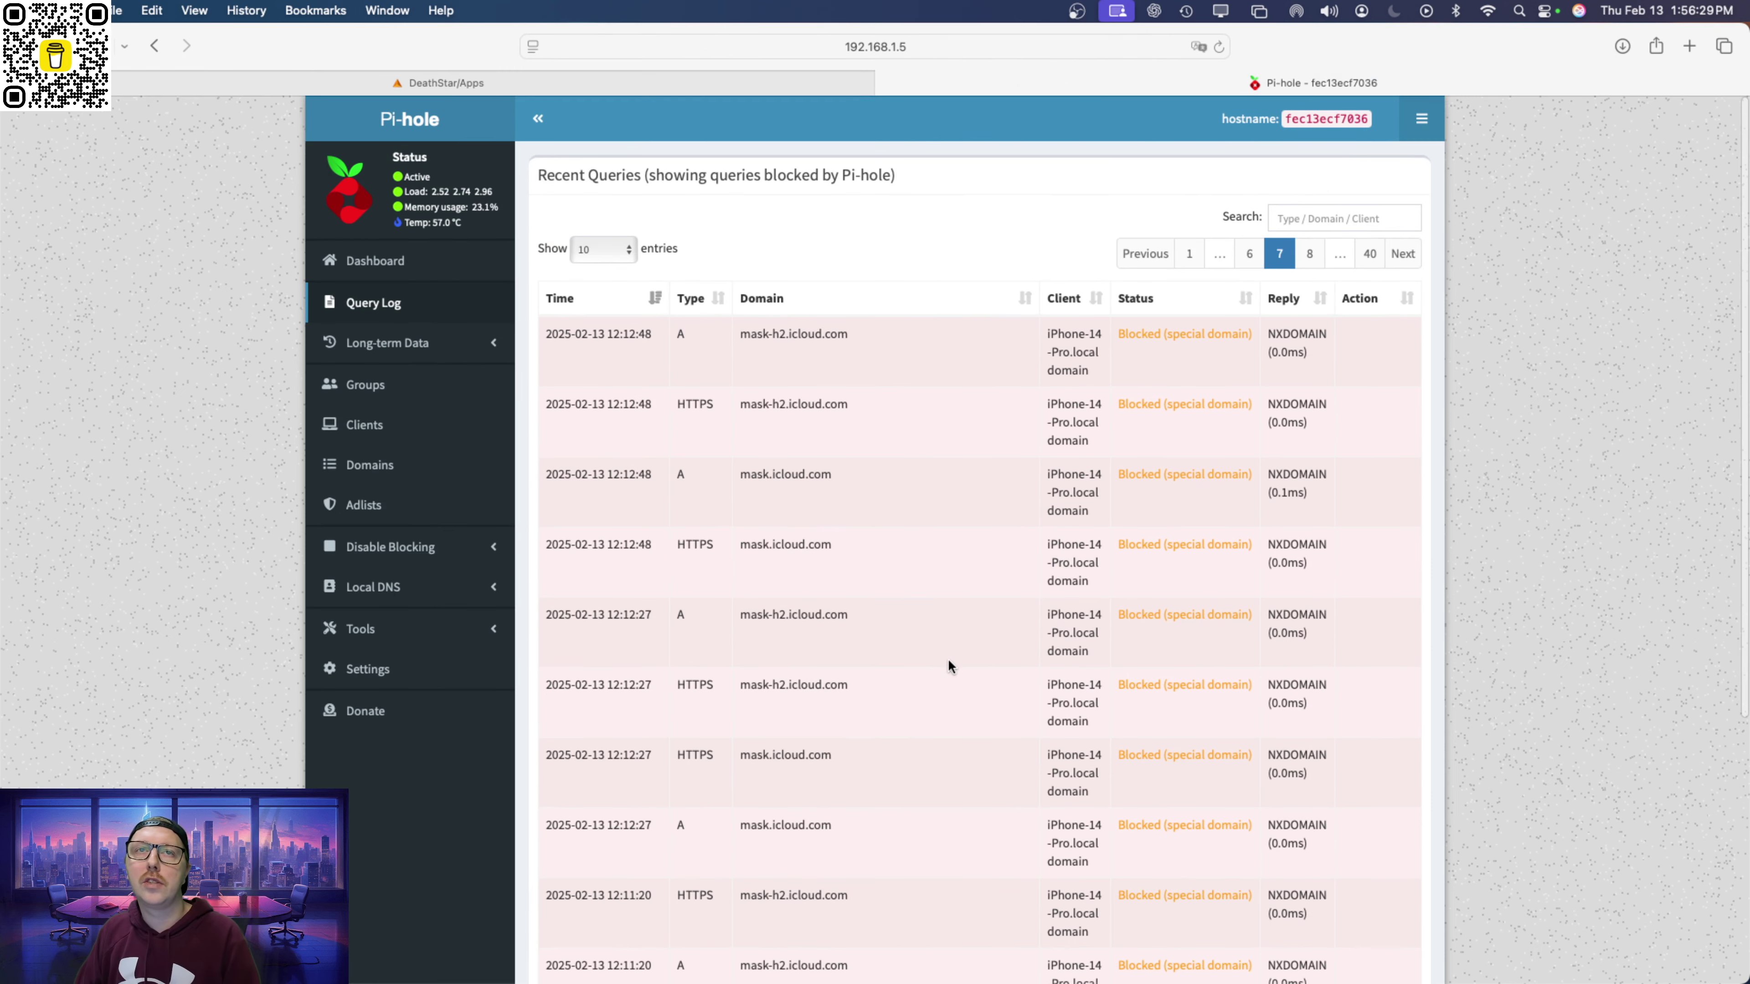
Look at the adlist management page, and review the dashboard's query charts with the Tools entries expanded.
{"action": "left_click", "coordinate": [392, 507]}
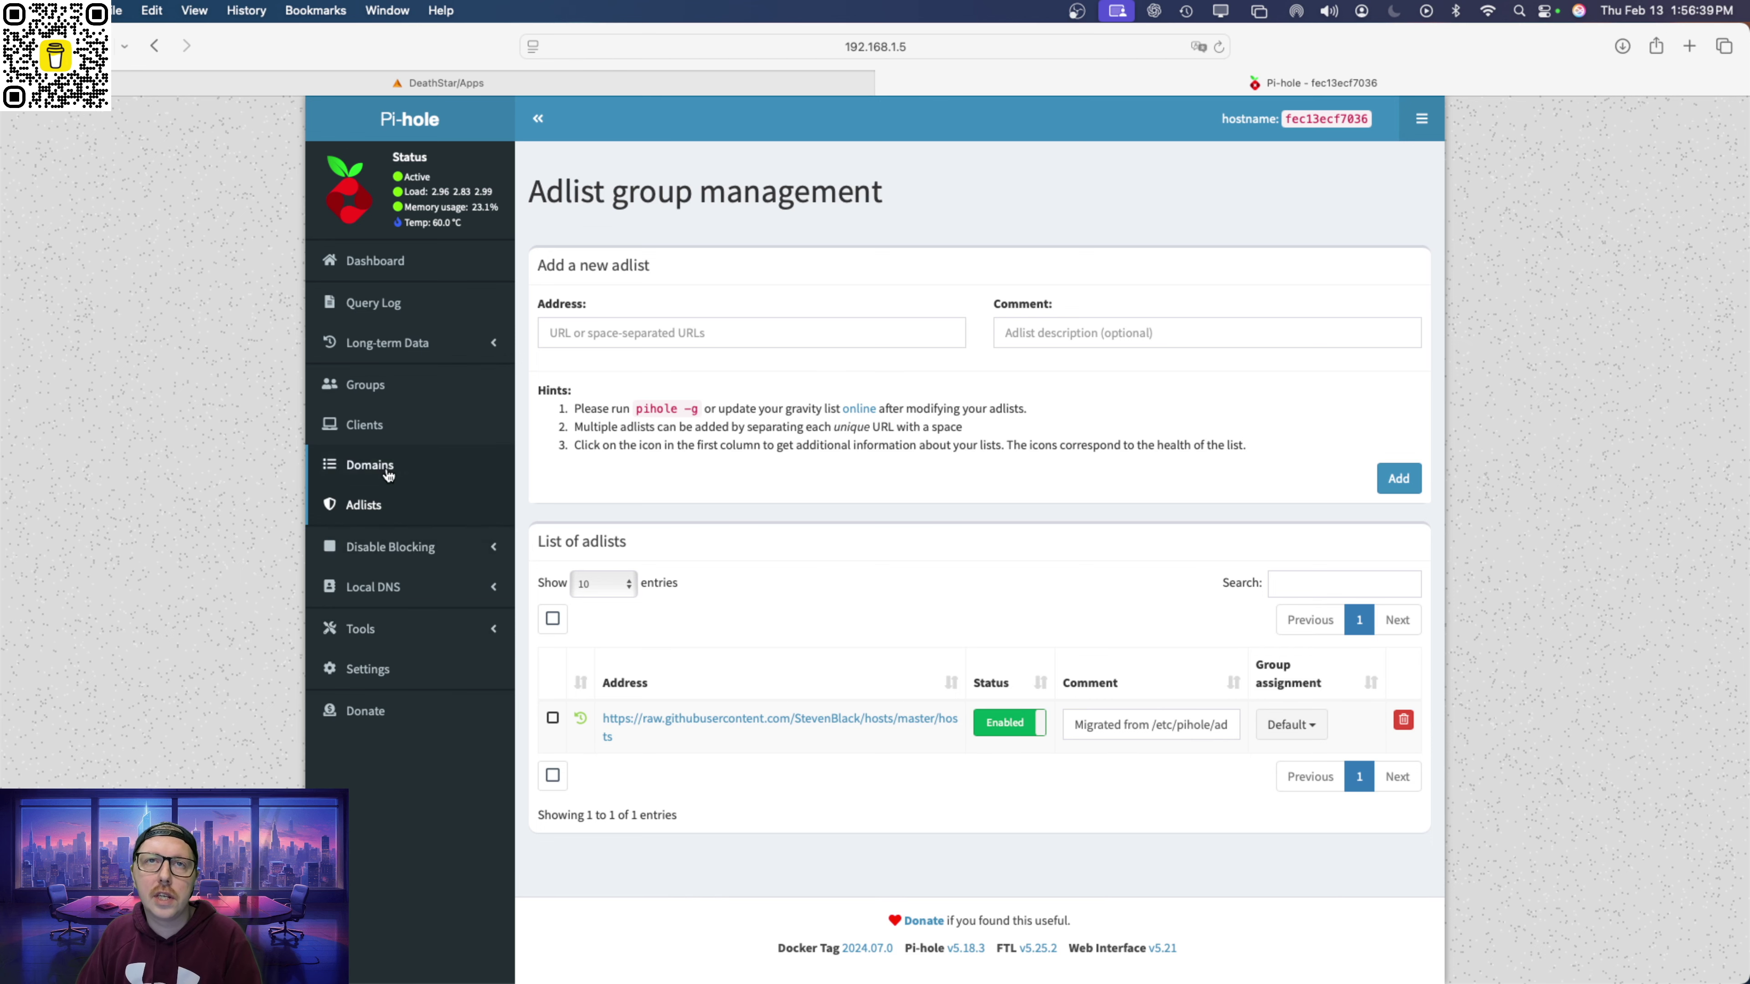
{"action": "left_click", "coordinate": [376, 262]}
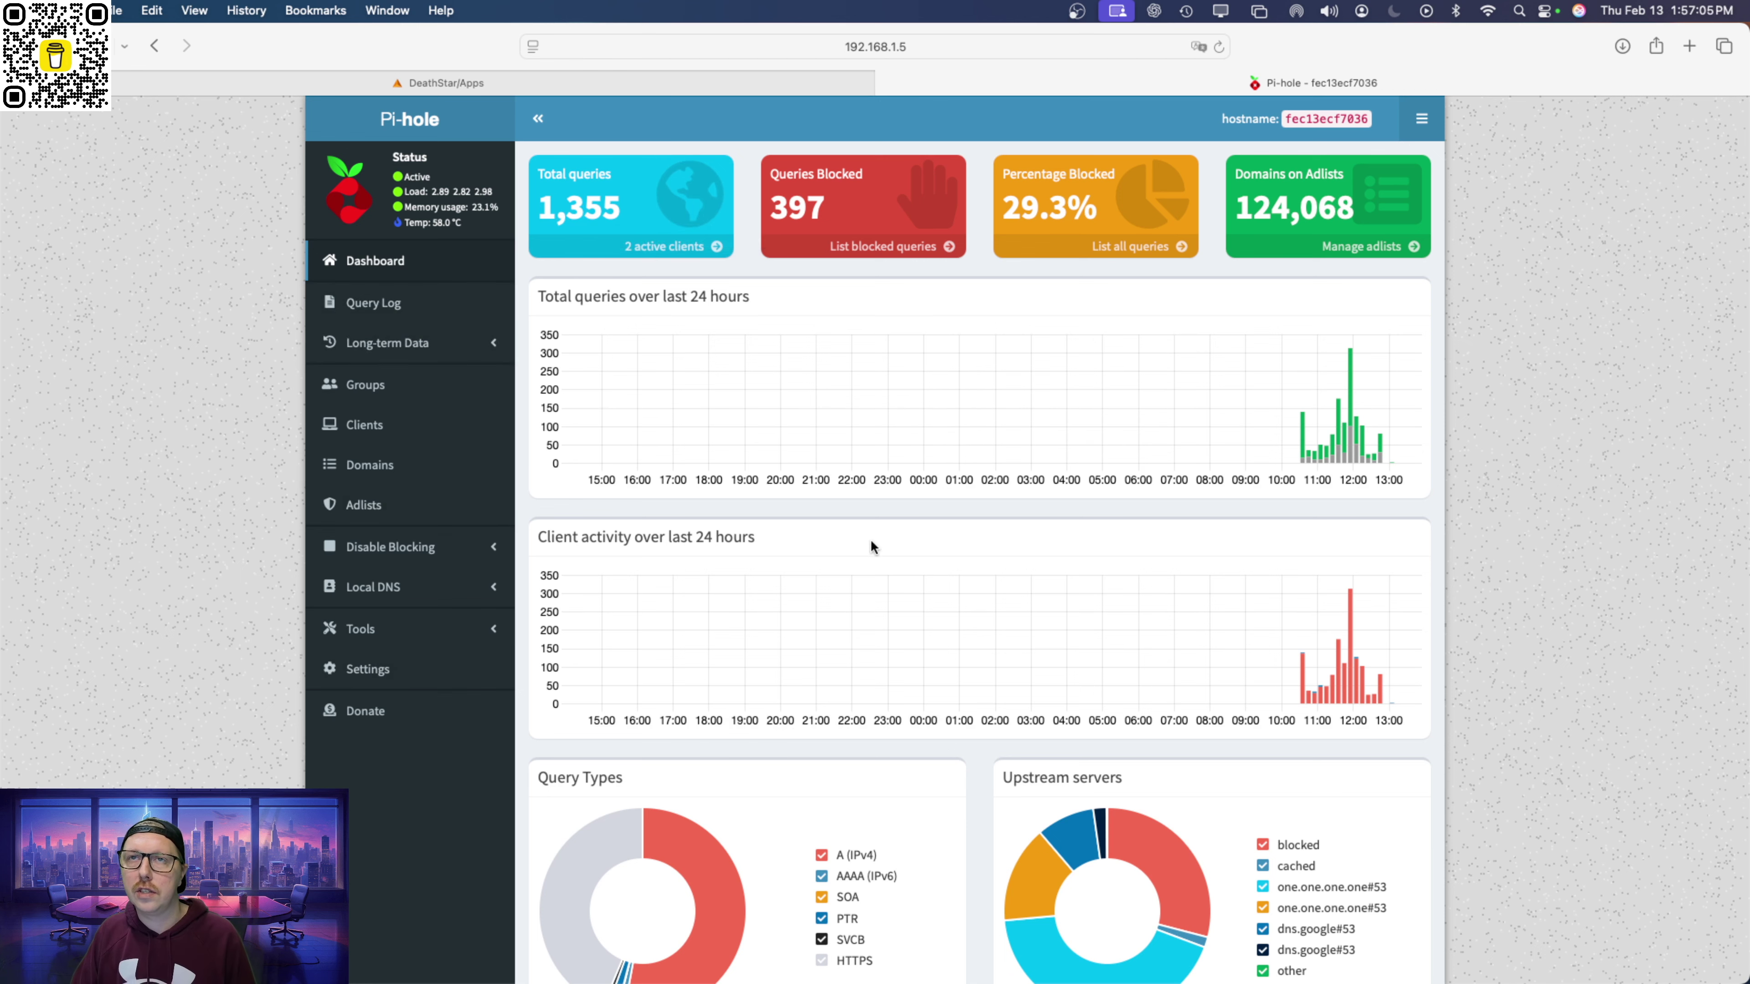
{"action": "scroll", "coordinate": [779, 582], "scroll_direction": "down", "scroll_amount": 7}
{"action": "scroll", "coordinate": [912, 593], "scroll_direction": "up", "scroll_amount": 5}
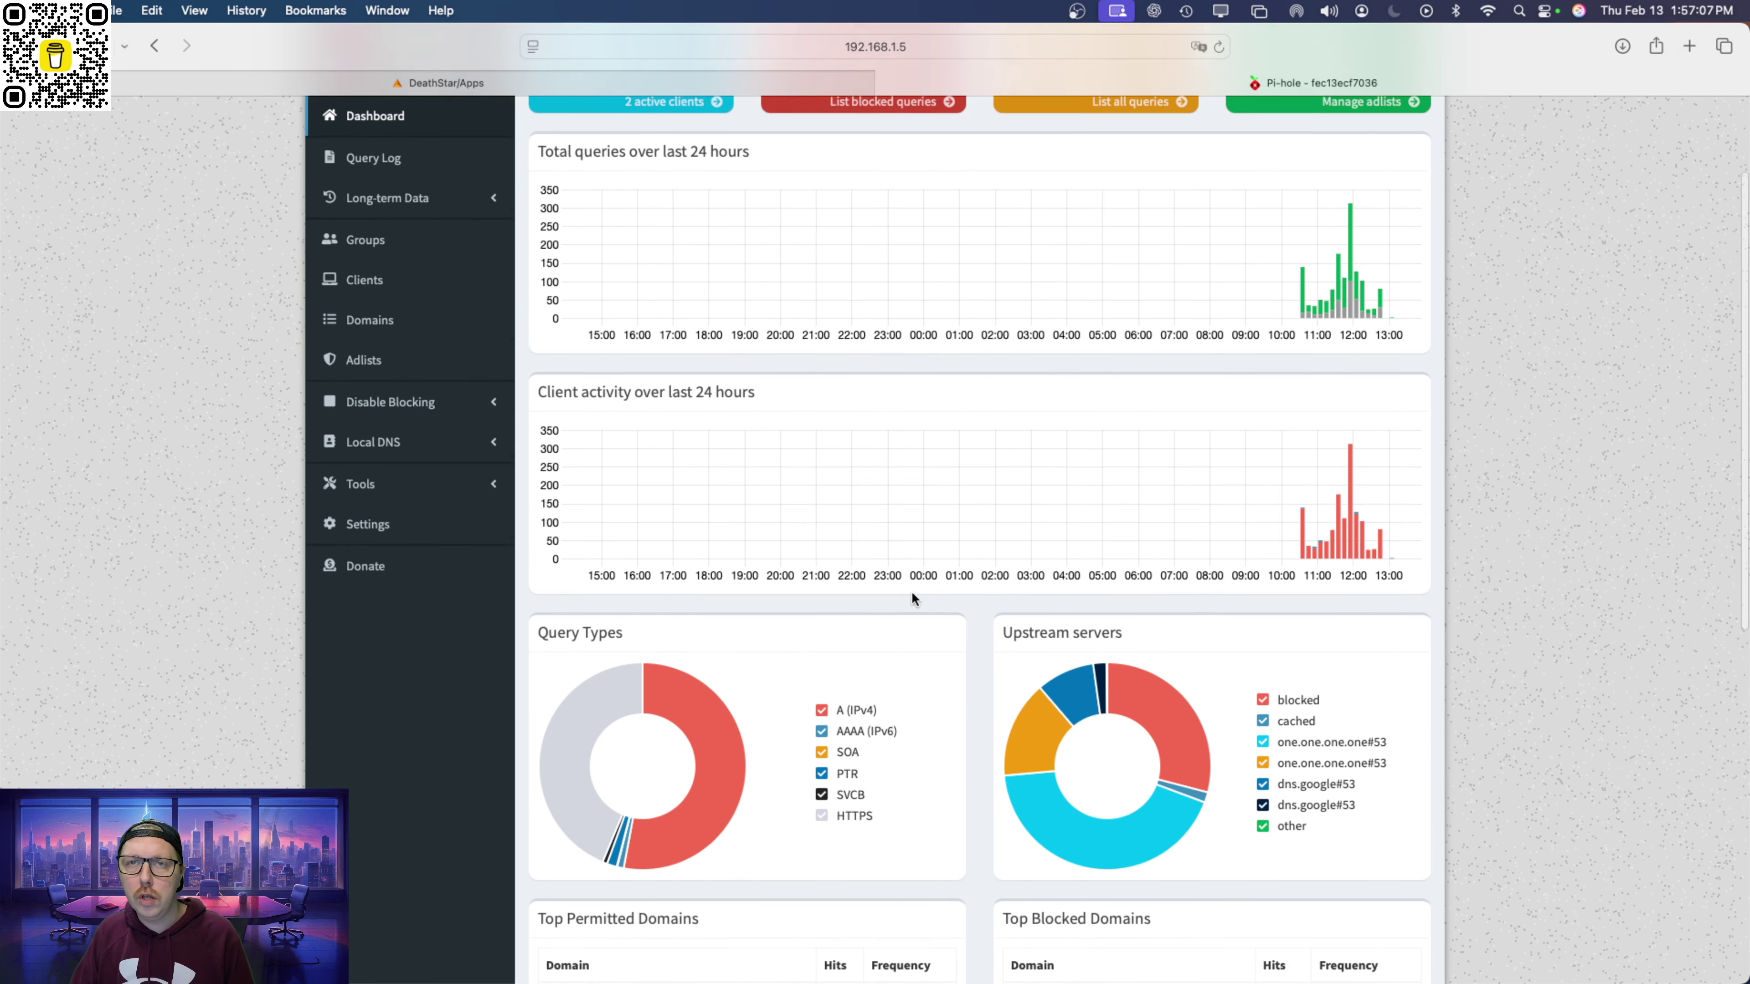
{"action": "scroll", "coordinate": [648, 484], "scroll_direction": "up", "scroll_amount": 2}
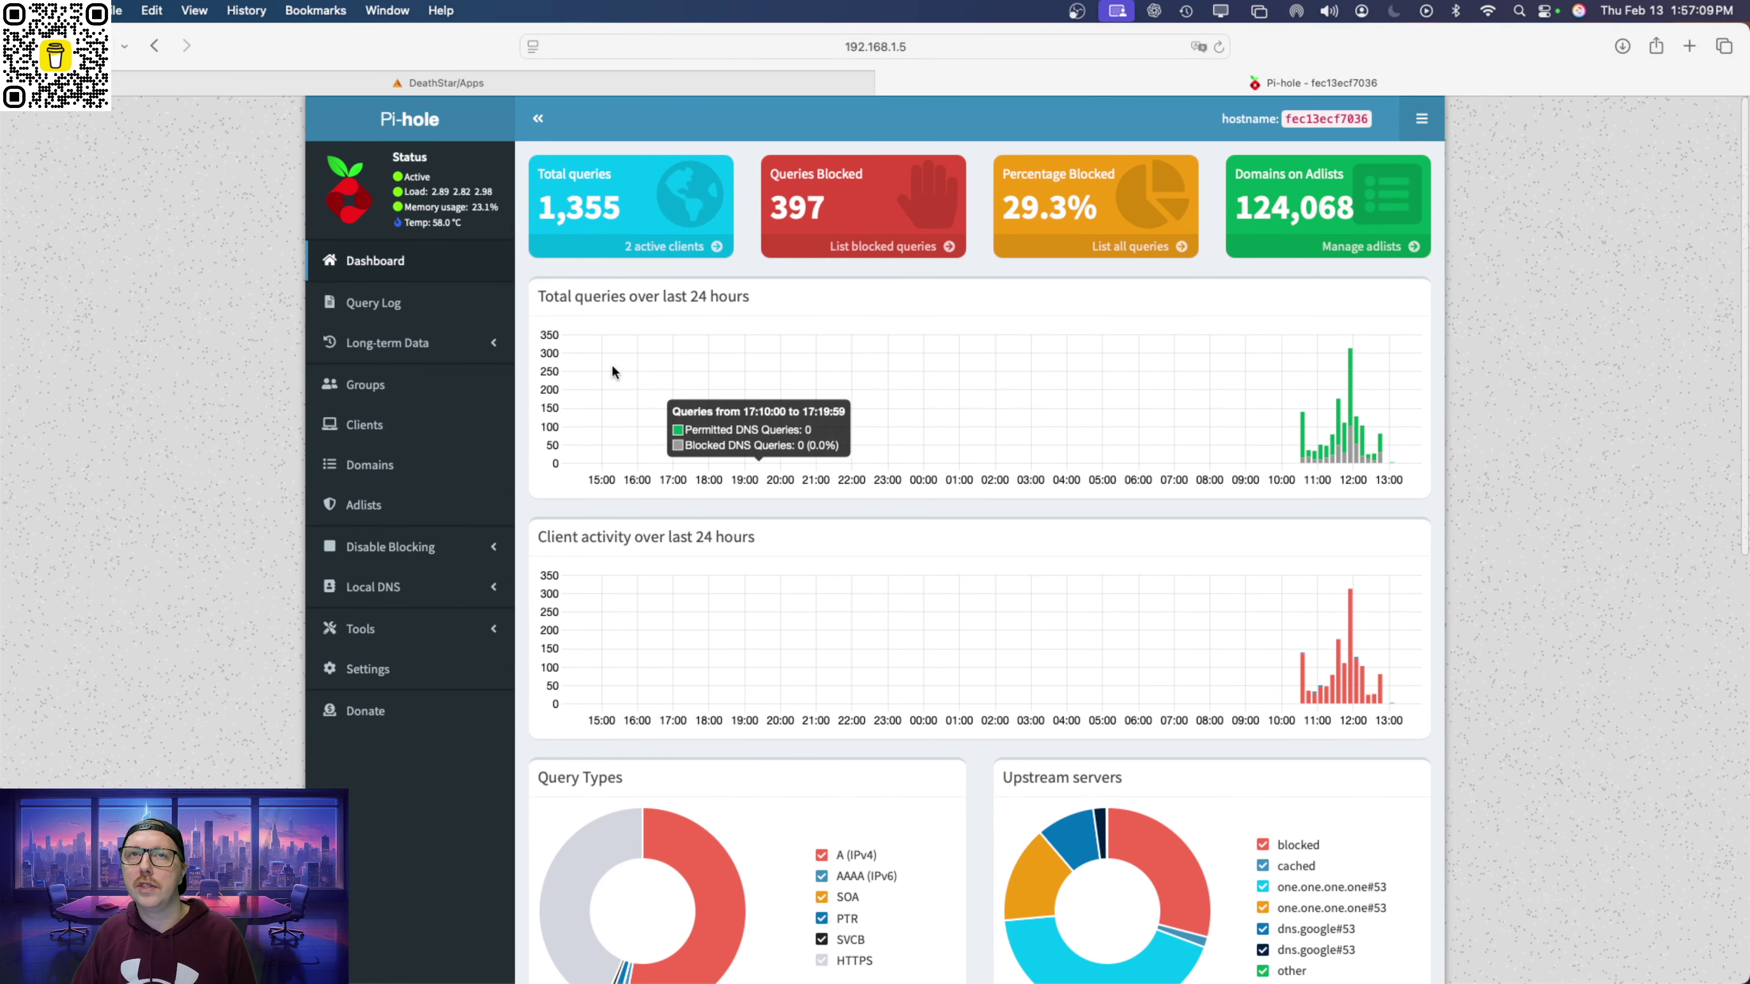
{"action": "left_click", "coordinate": [386, 628]}
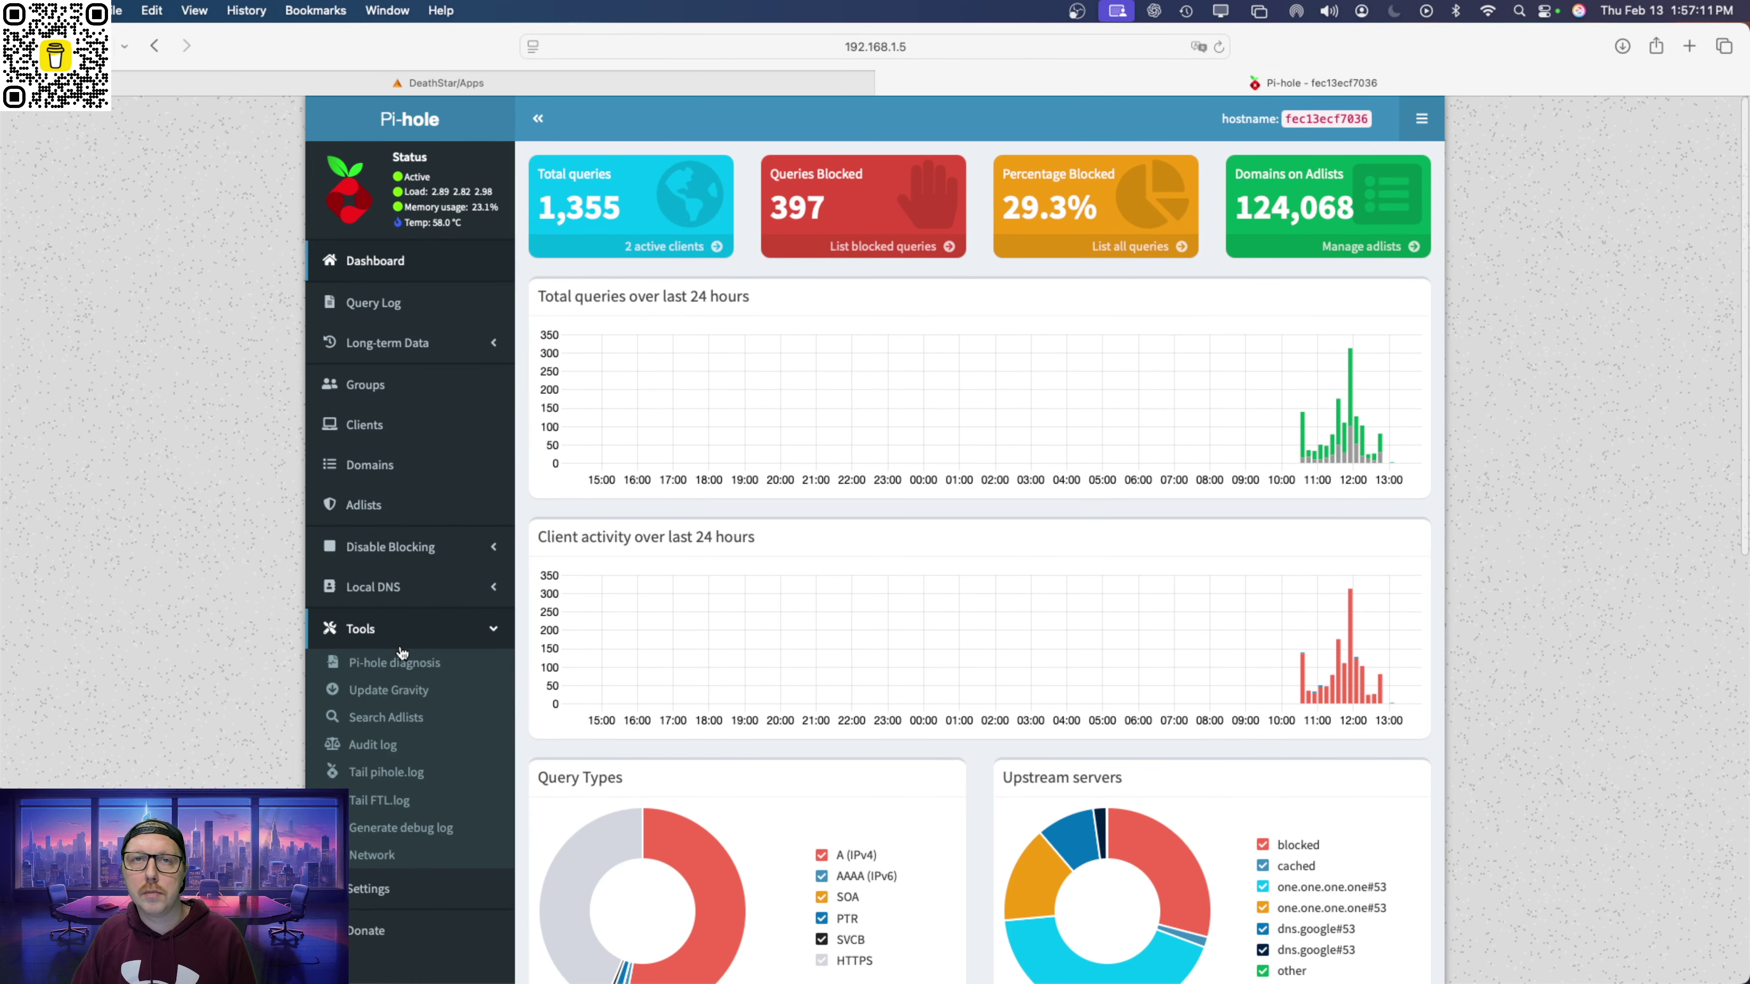
{"action": "scroll", "coordinate": [432, 718], "scroll_direction": "down", "scroll_amount": 3}
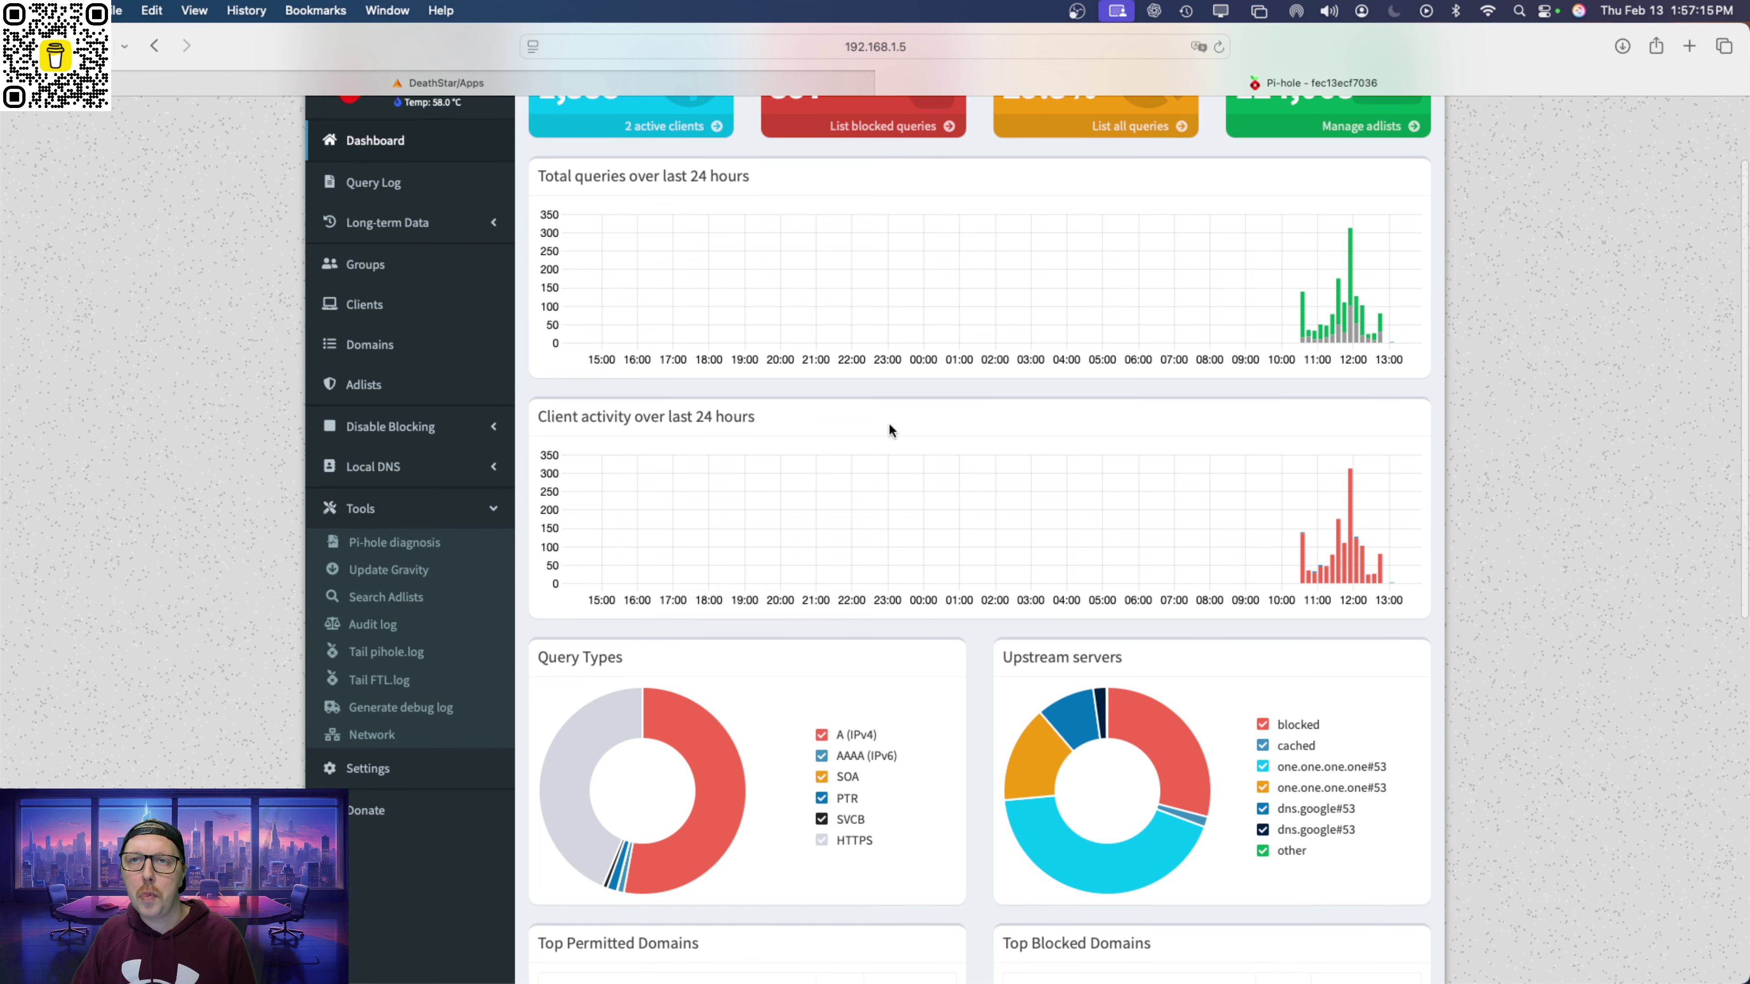
{"action": "scroll", "coordinate": [964, 429], "scroll_direction": "up", "scroll_amount": 3}
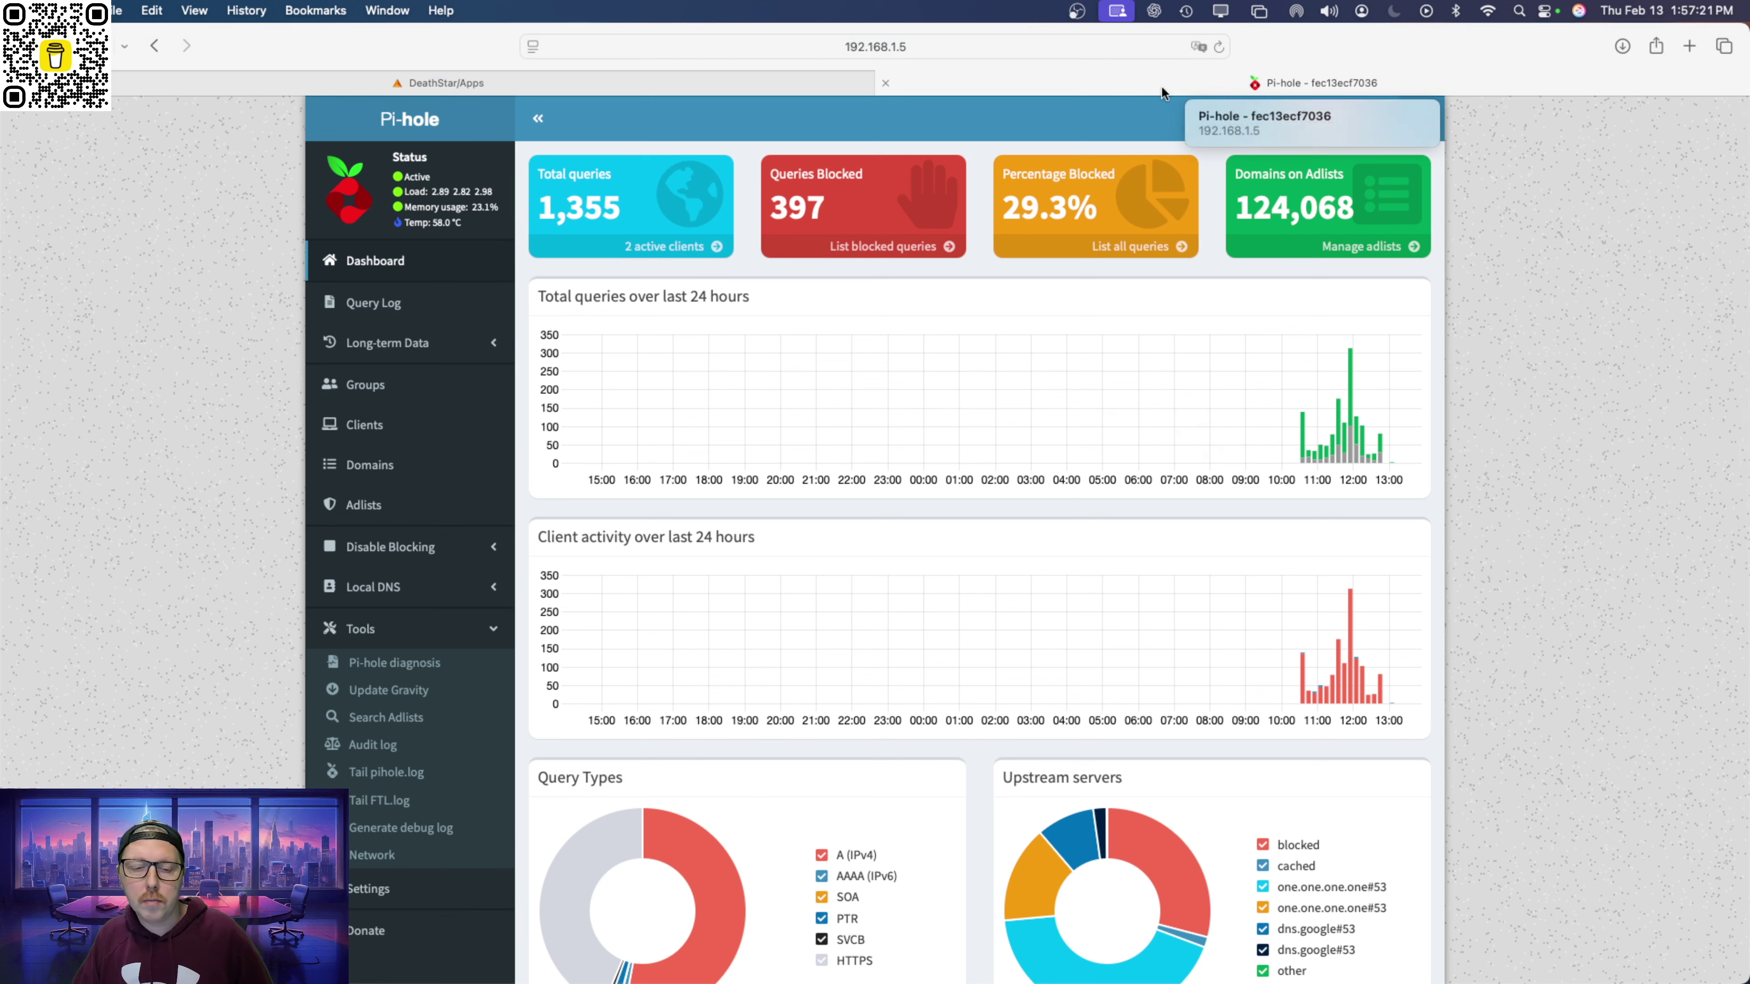
Switch to the Unraid Apps page, close the open app details, and search the applications for "pi hole".
{"action": "left_click", "coordinate": [714, 89]}
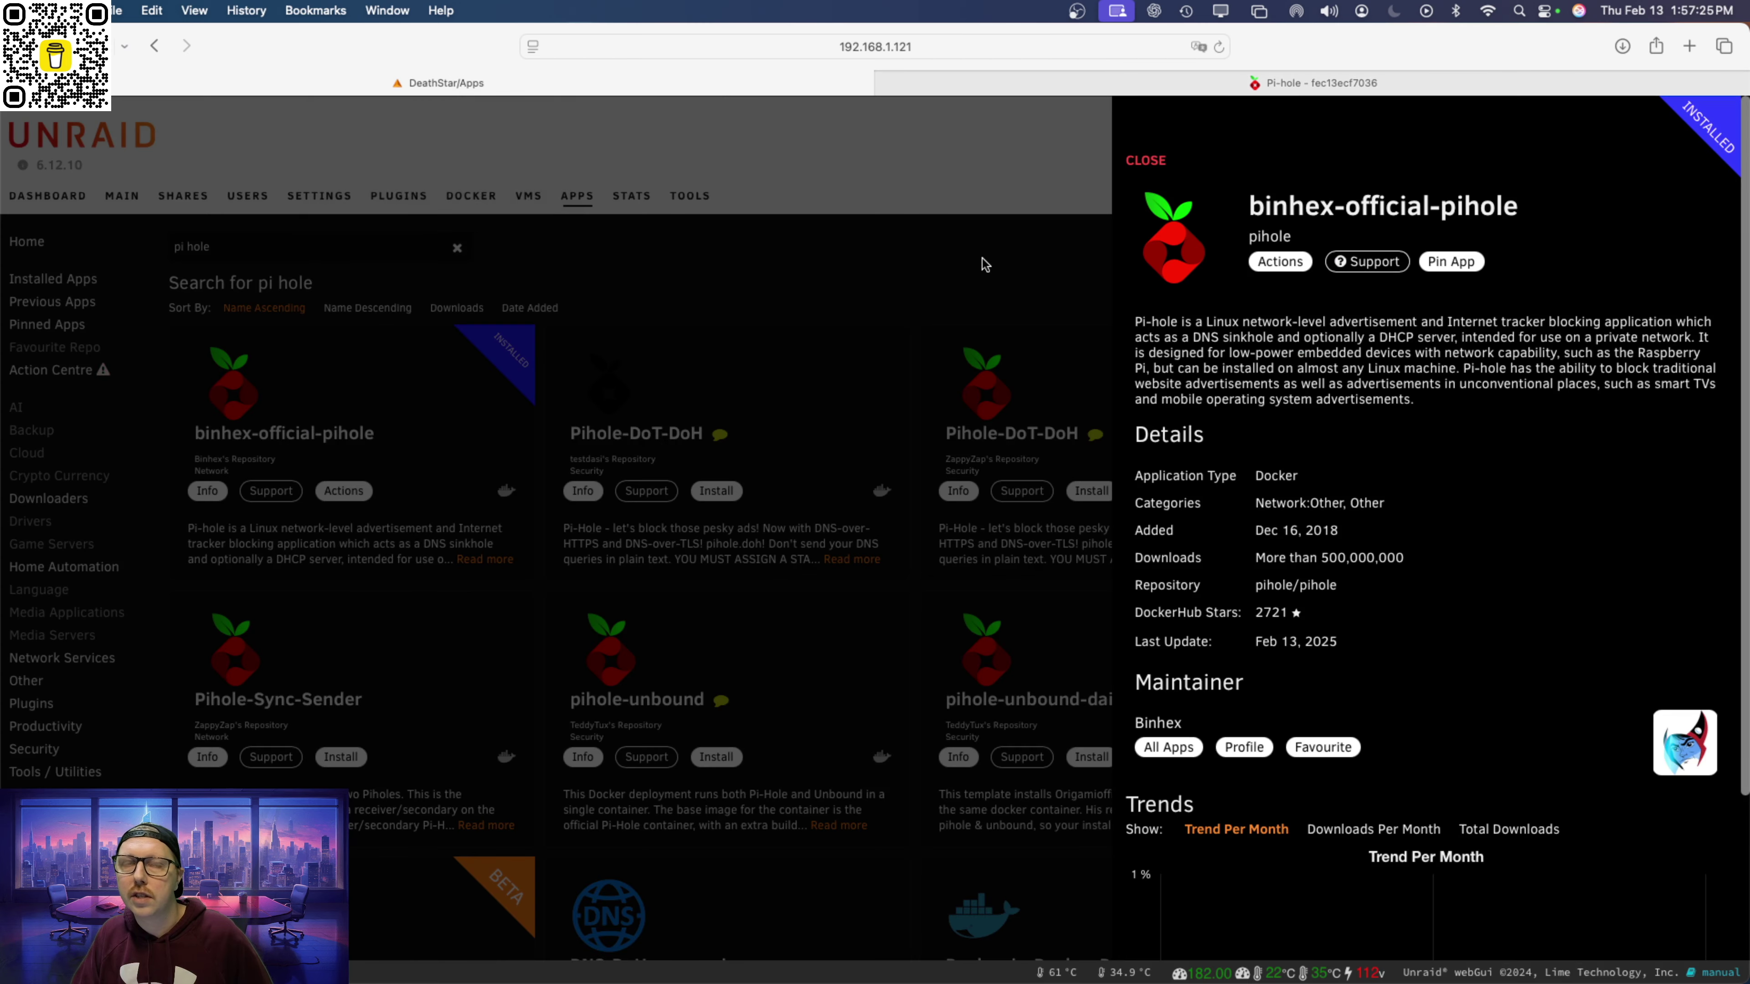
{"action": "left_click", "coordinate": [941, 259]}
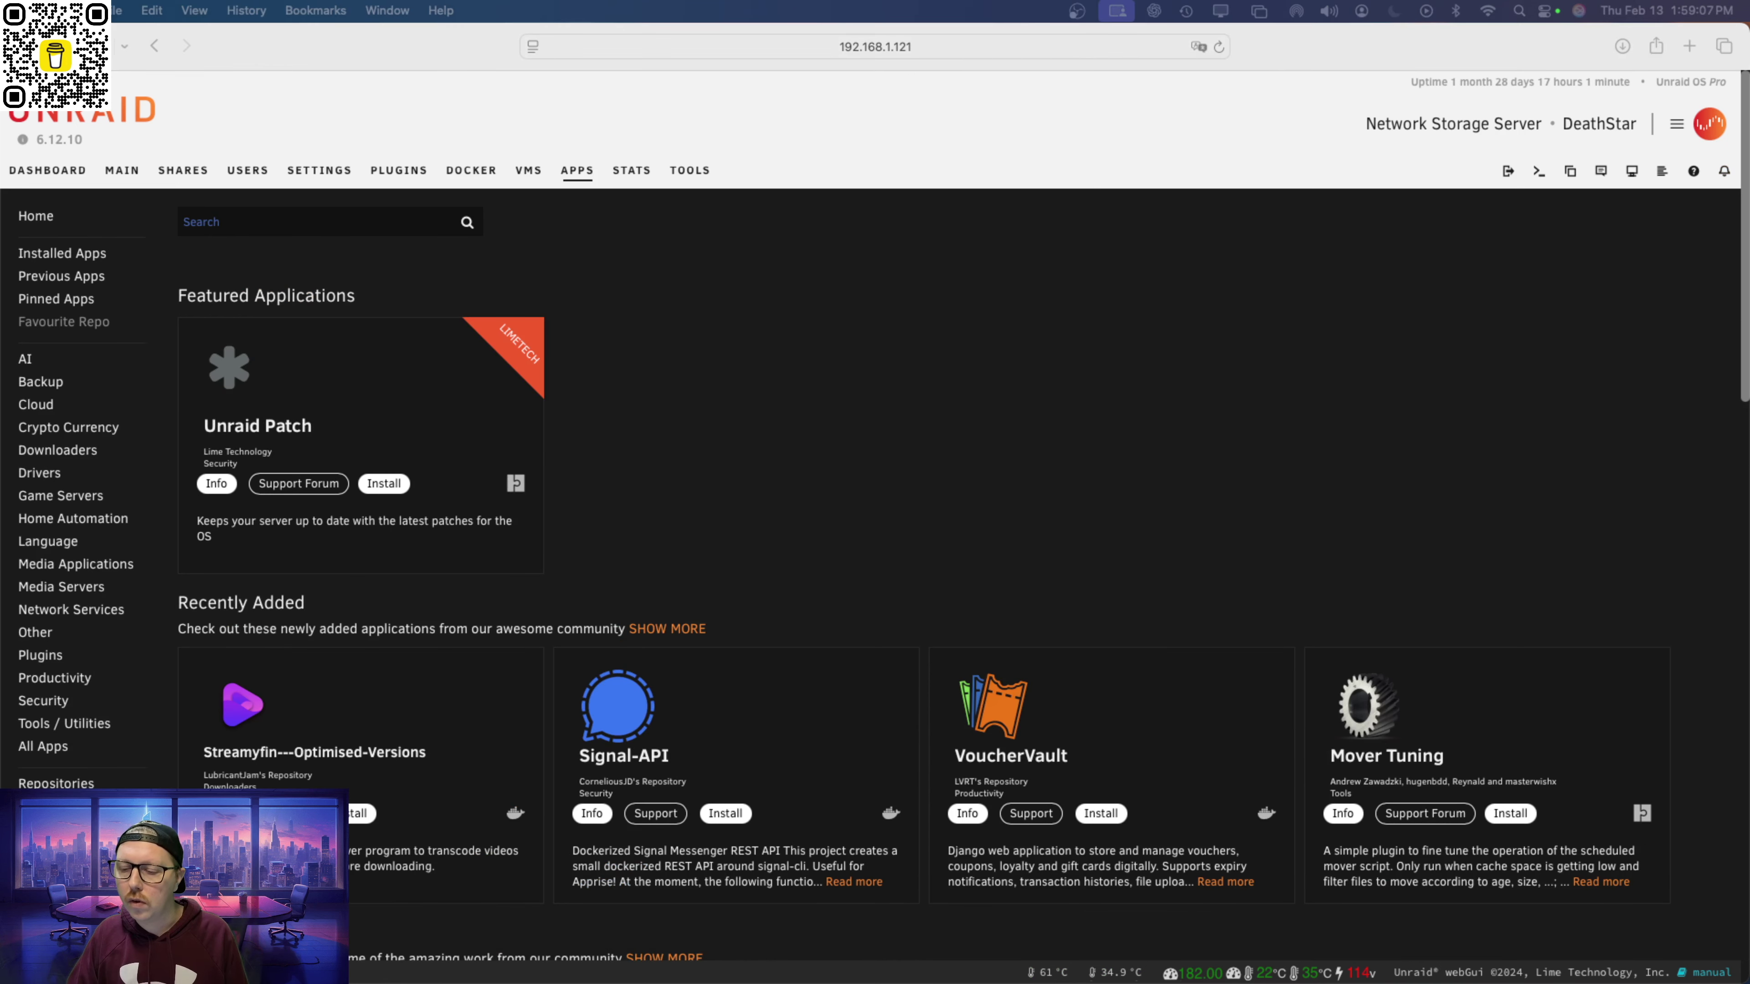
{"action": "scroll", "coordinate": [740, 623], "scroll_direction": "down", "scroll_amount": 1}
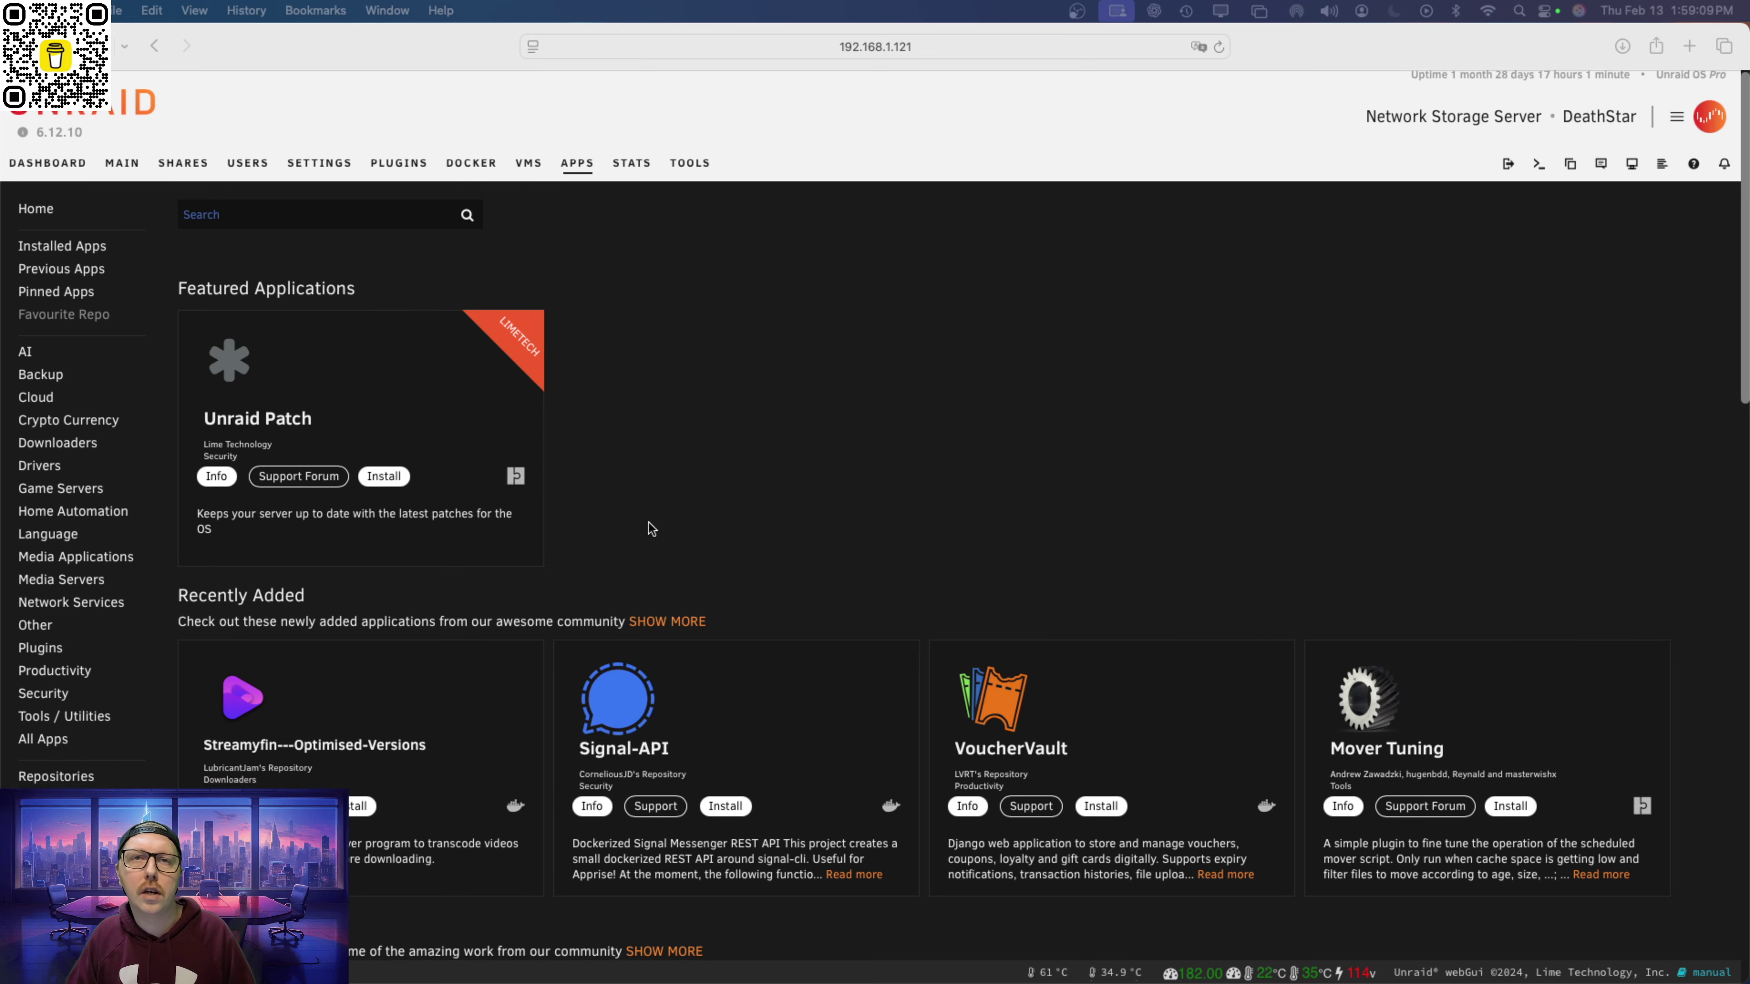
{"action": "scroll", "coordinate": [705, 445], "scroll_direction": "up", "scroll_amount": 1}
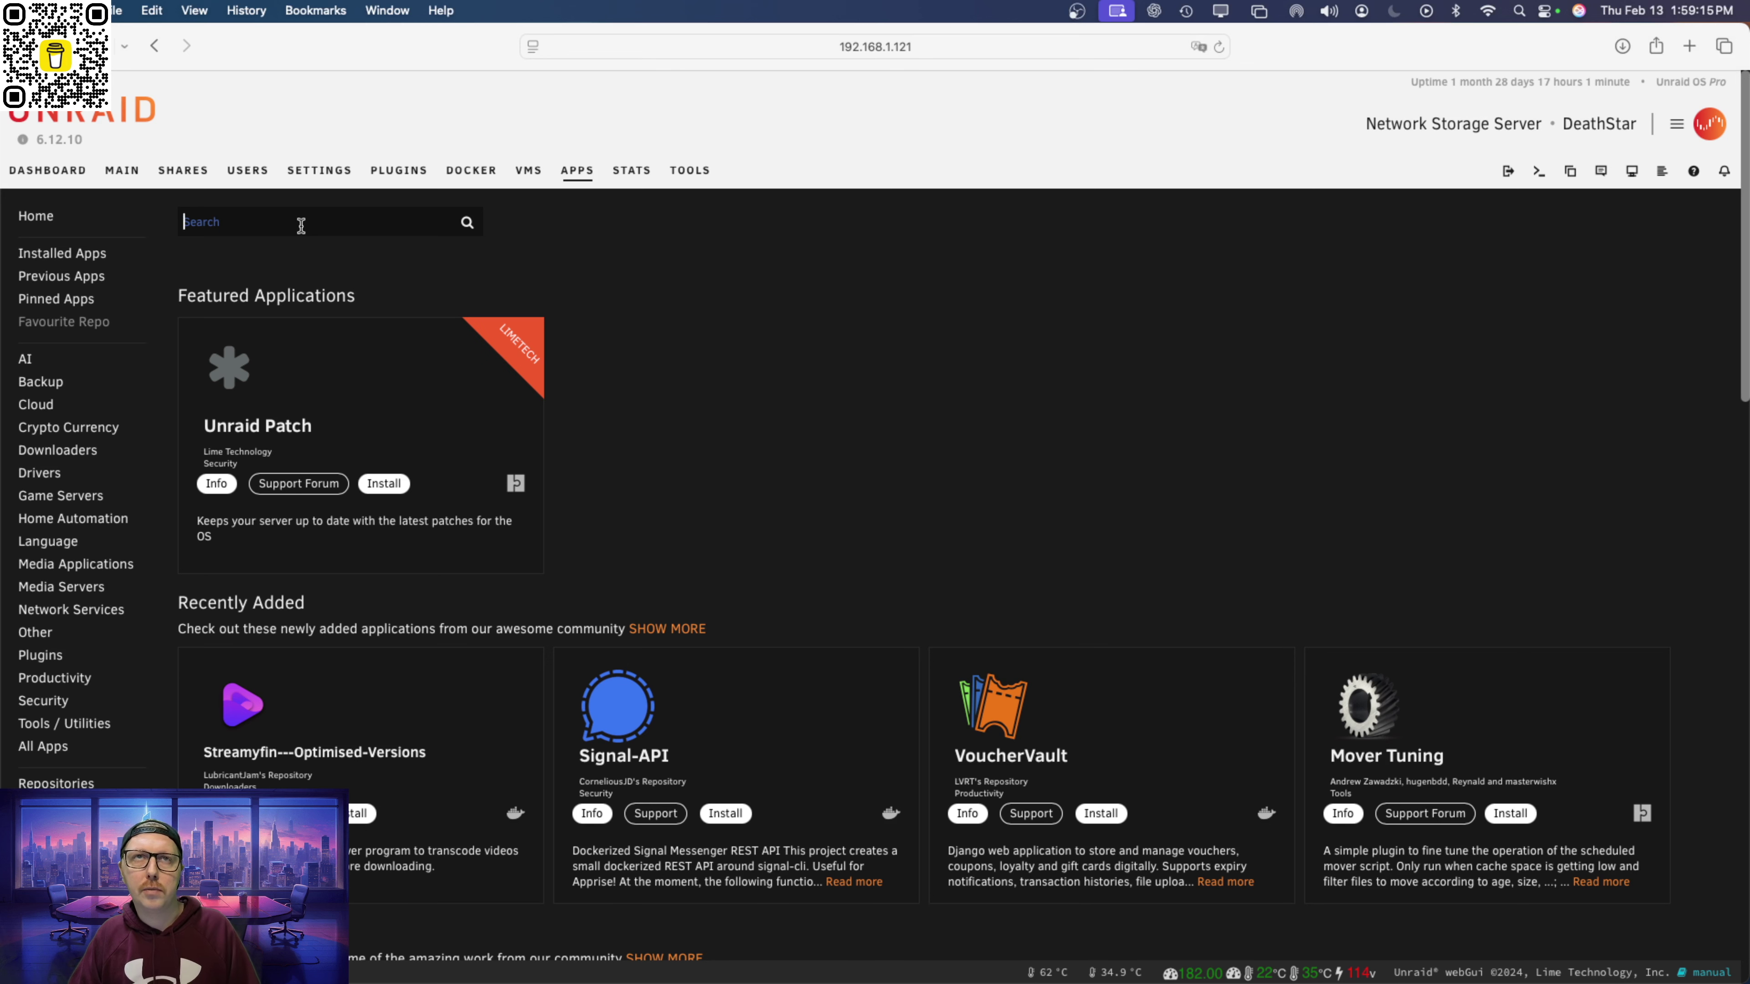
{"action": "type", "text": "pi hole"}
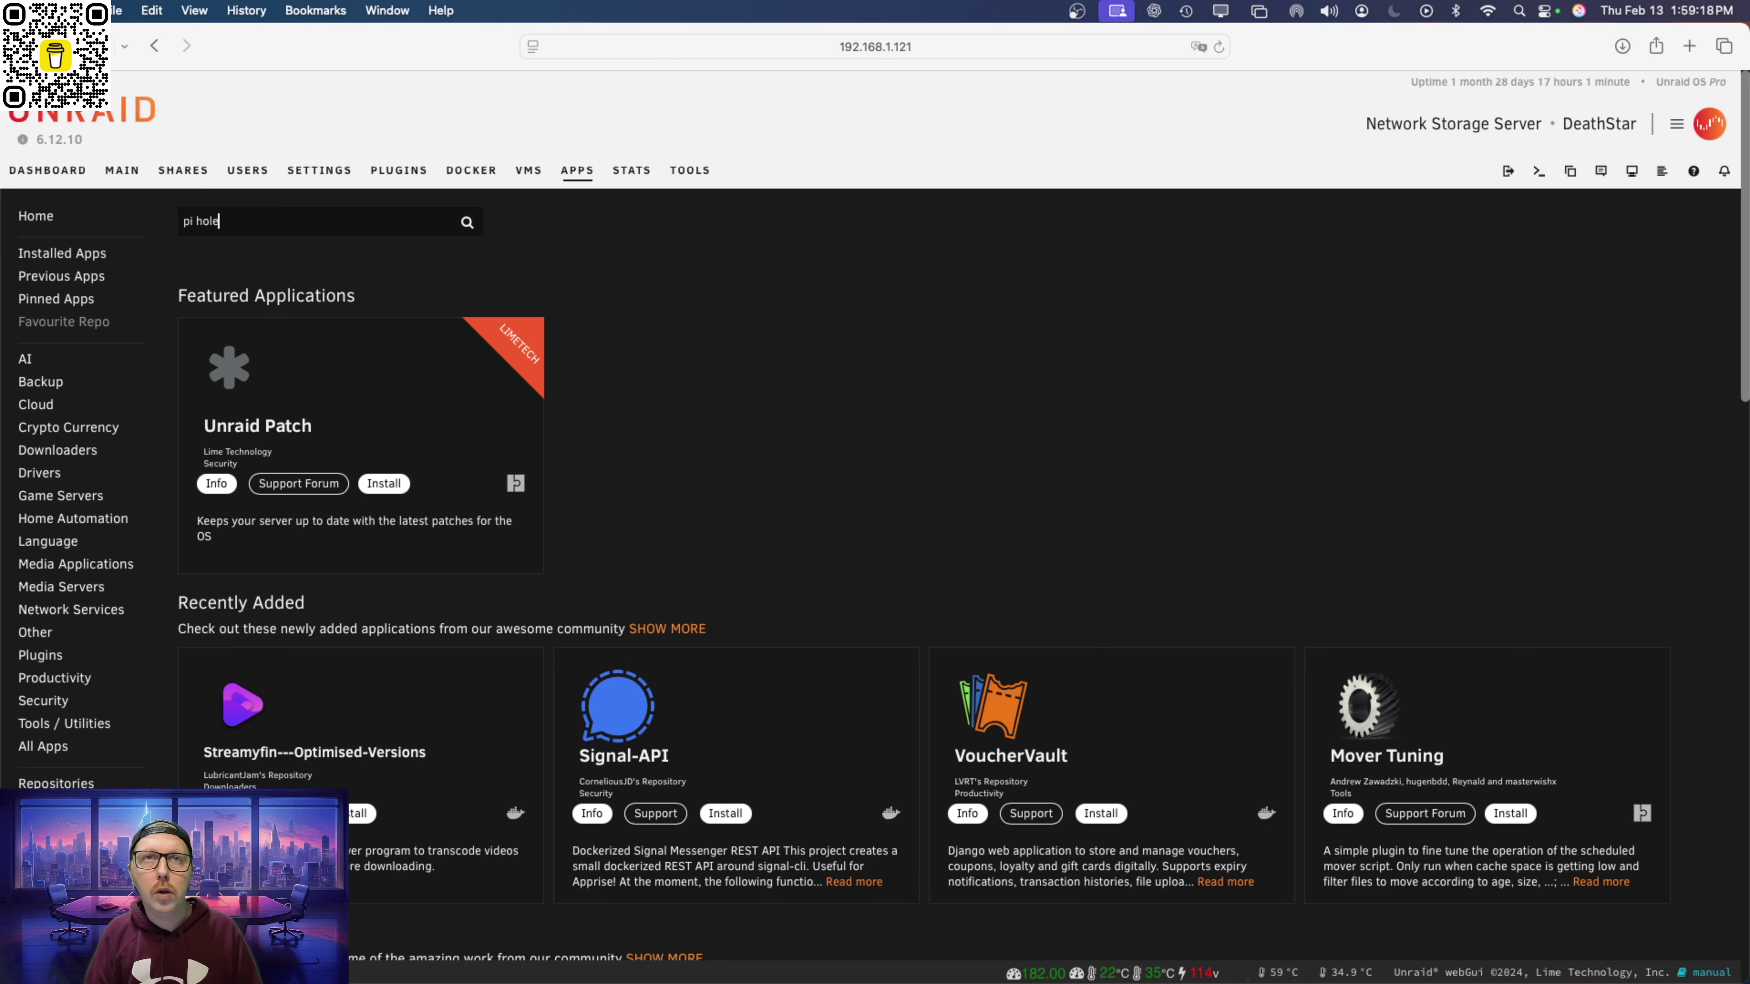
{"action": "key", "text": "Return"}
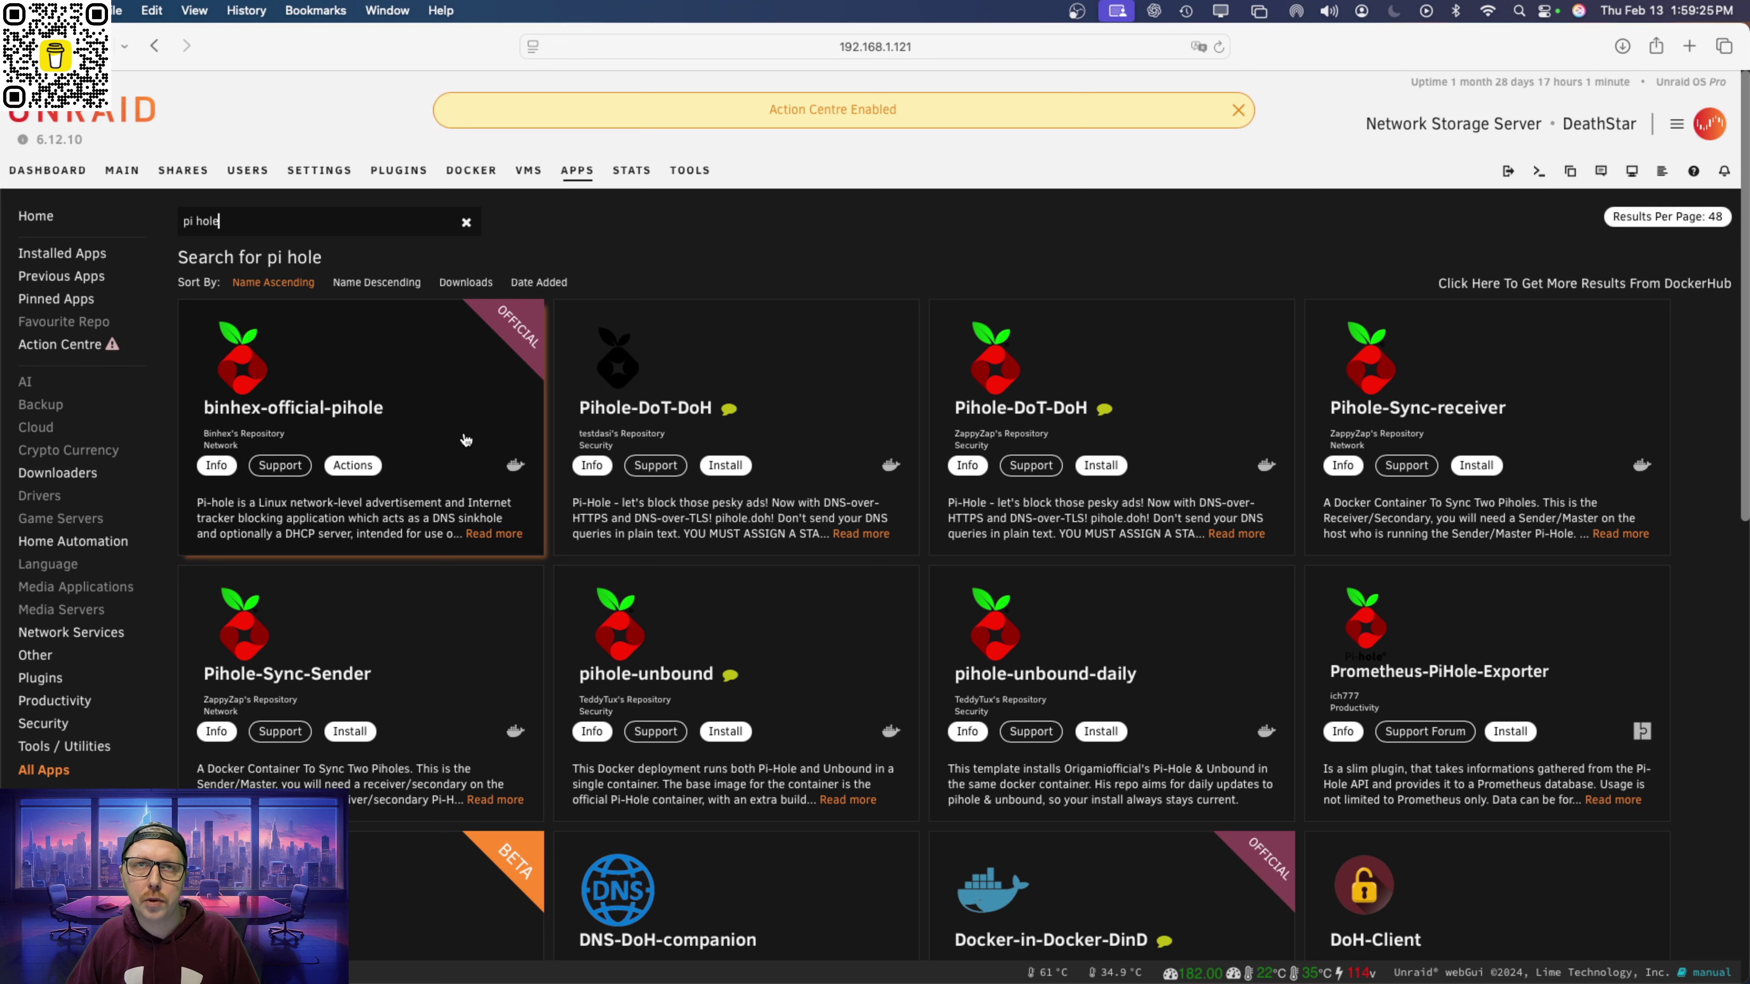
Start a new installation of binhex-official-pihole and accept the port conflict notice to reach its container template.
{"action": "left_click", "coordinate": [353, 466]}
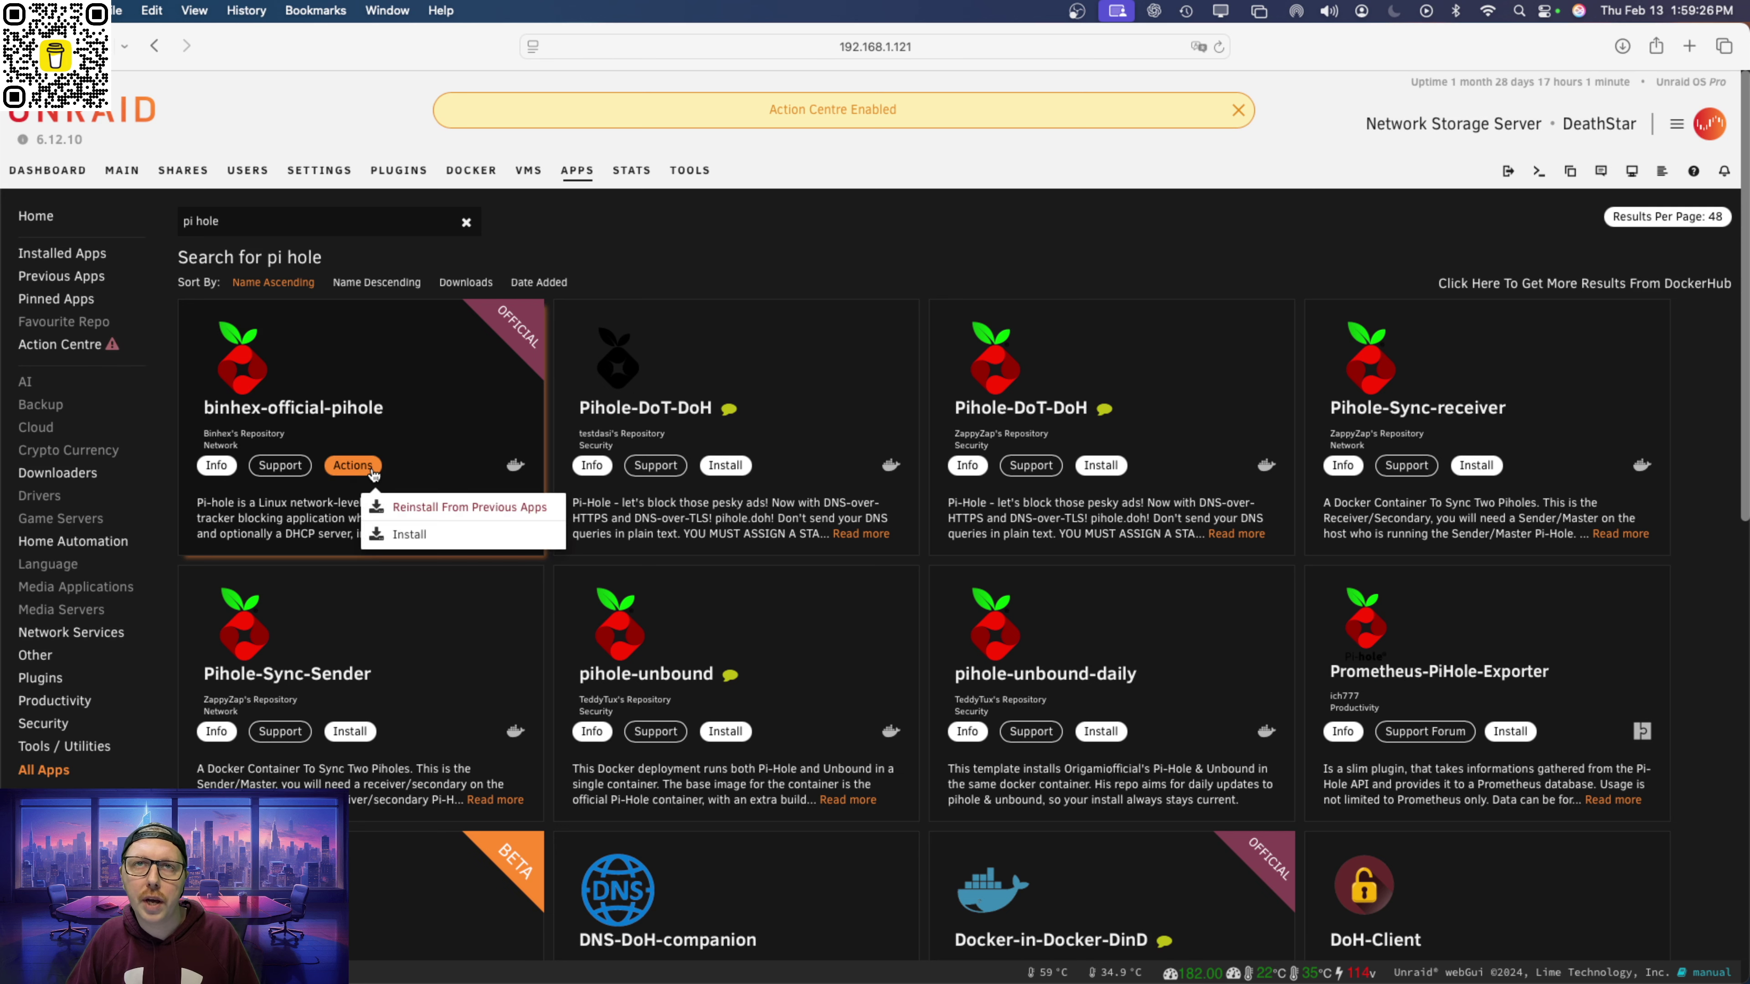
{"action": "left_click", "coordinate": [405, 535]}
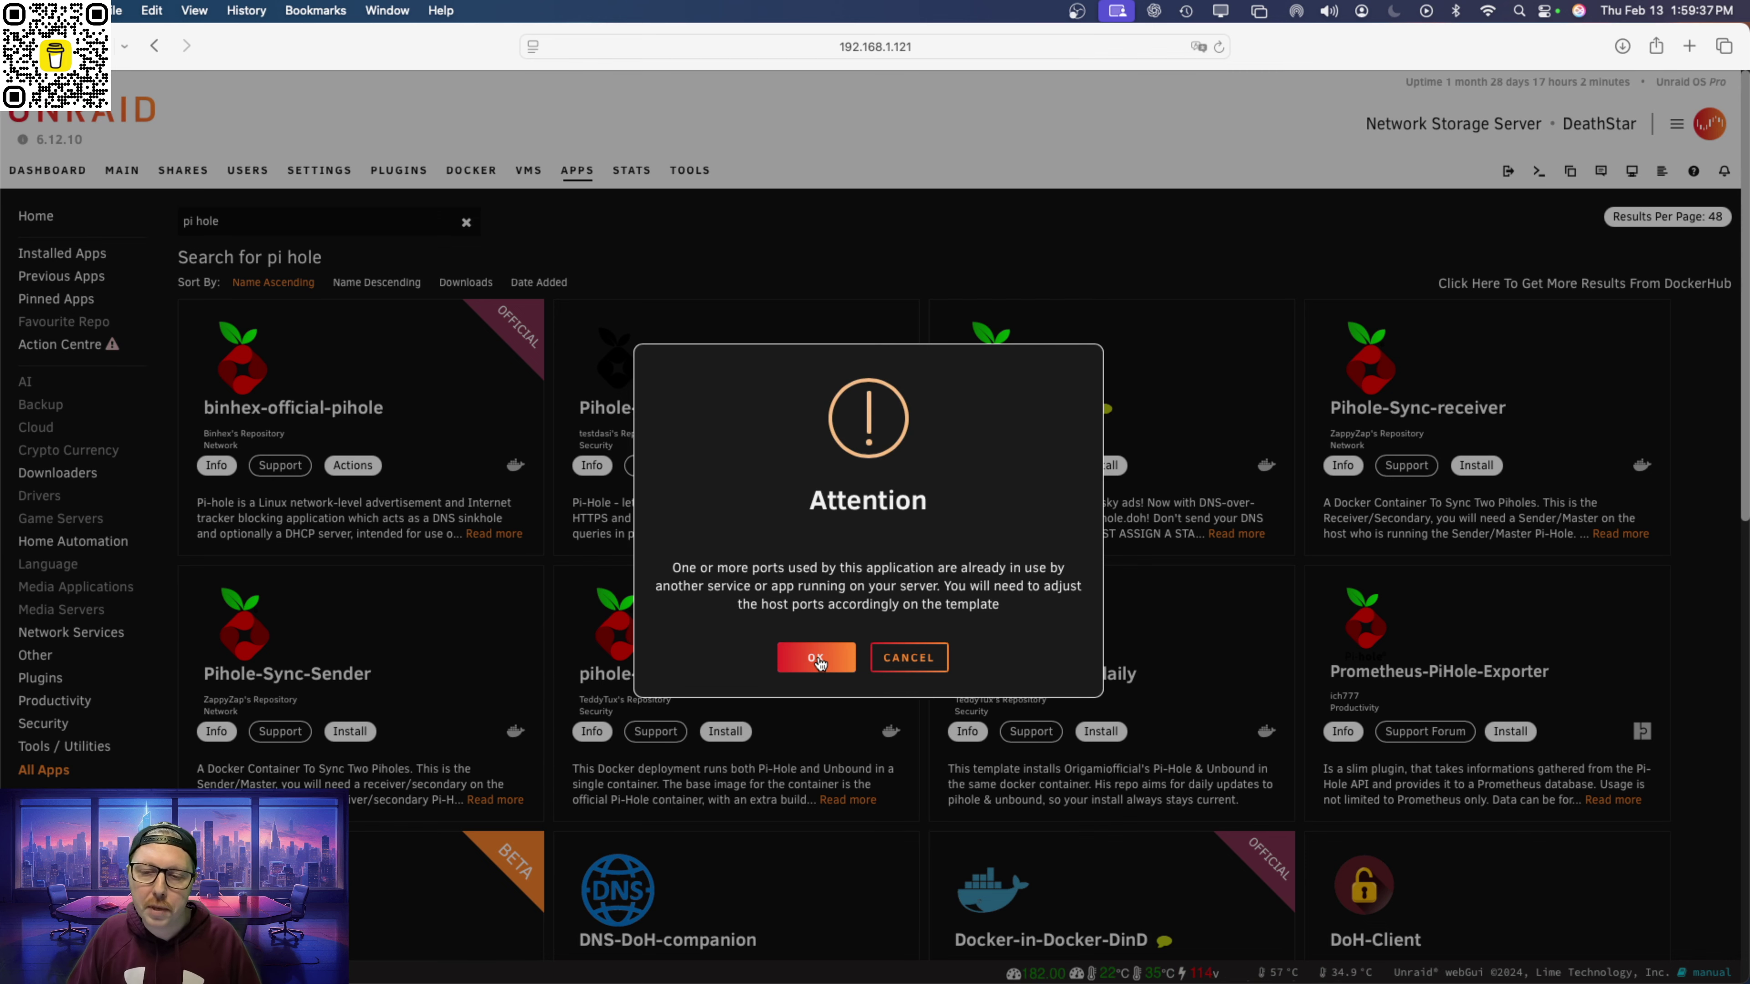
{"action": "left_click", "coordinate": [818, 660]}
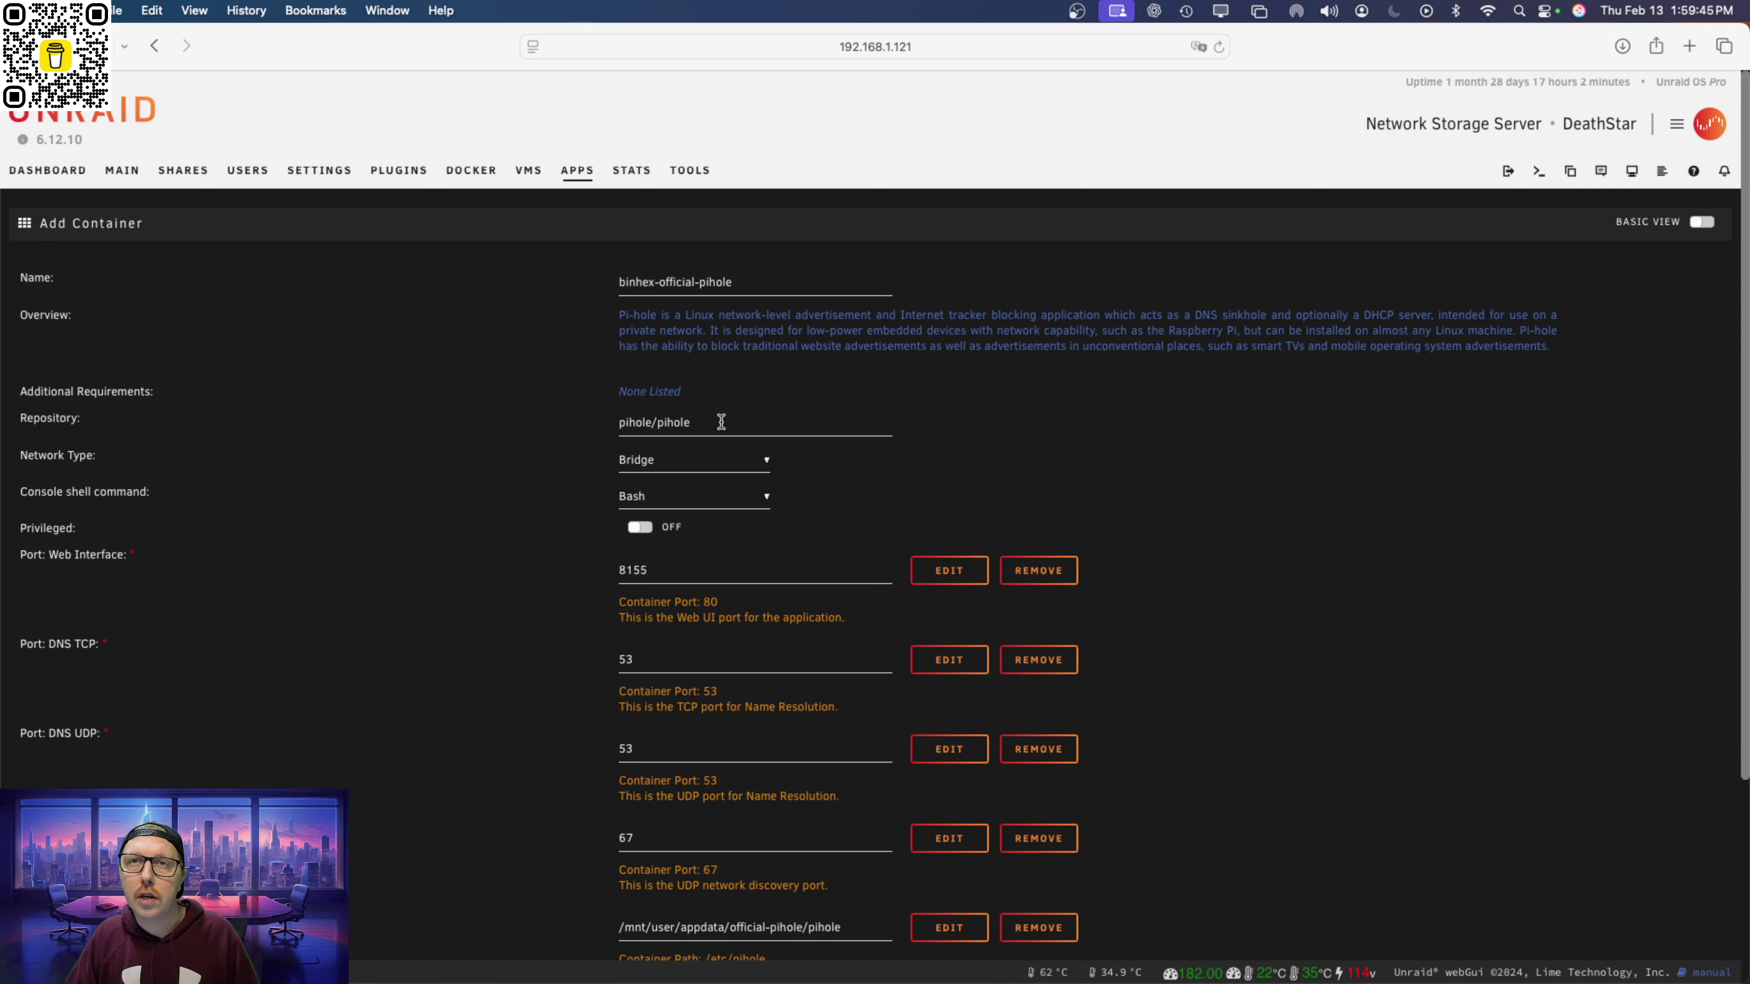
Set the container's network type to Custom : br0 and open the fixed IP address for entry.
{"action": "left_click", "coordinate": [675, 467]}
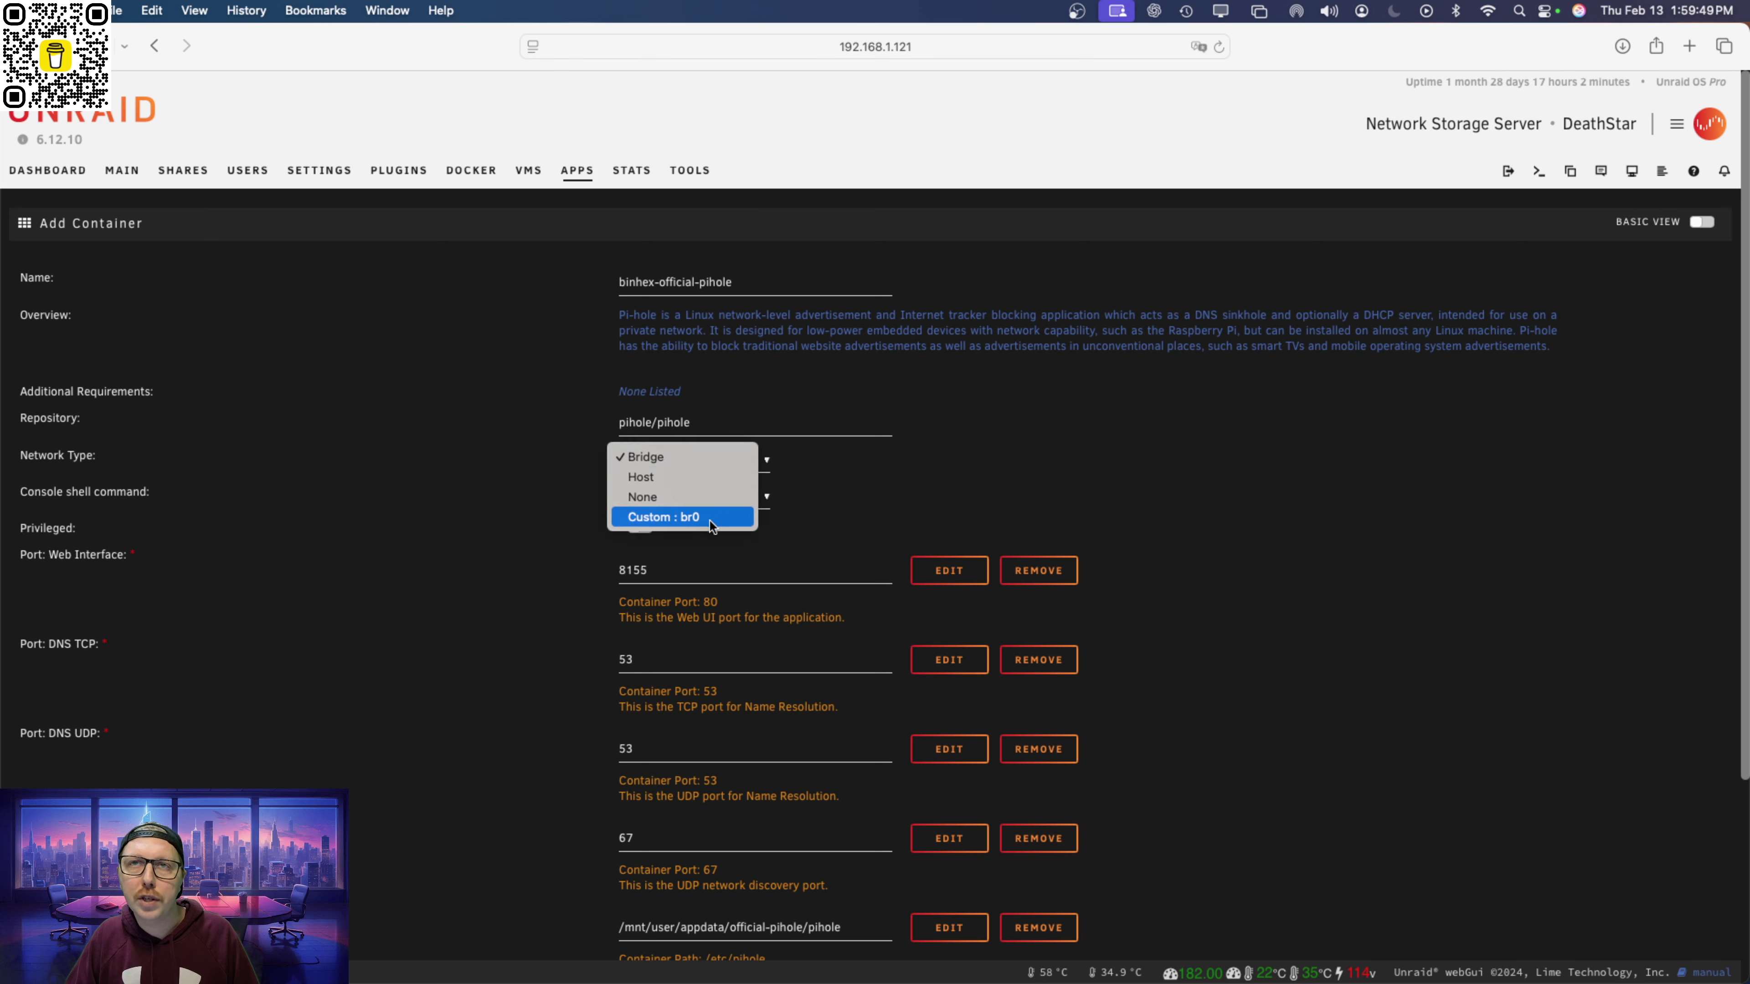
{"action": "left_click", "coordinate": [686, 520]}
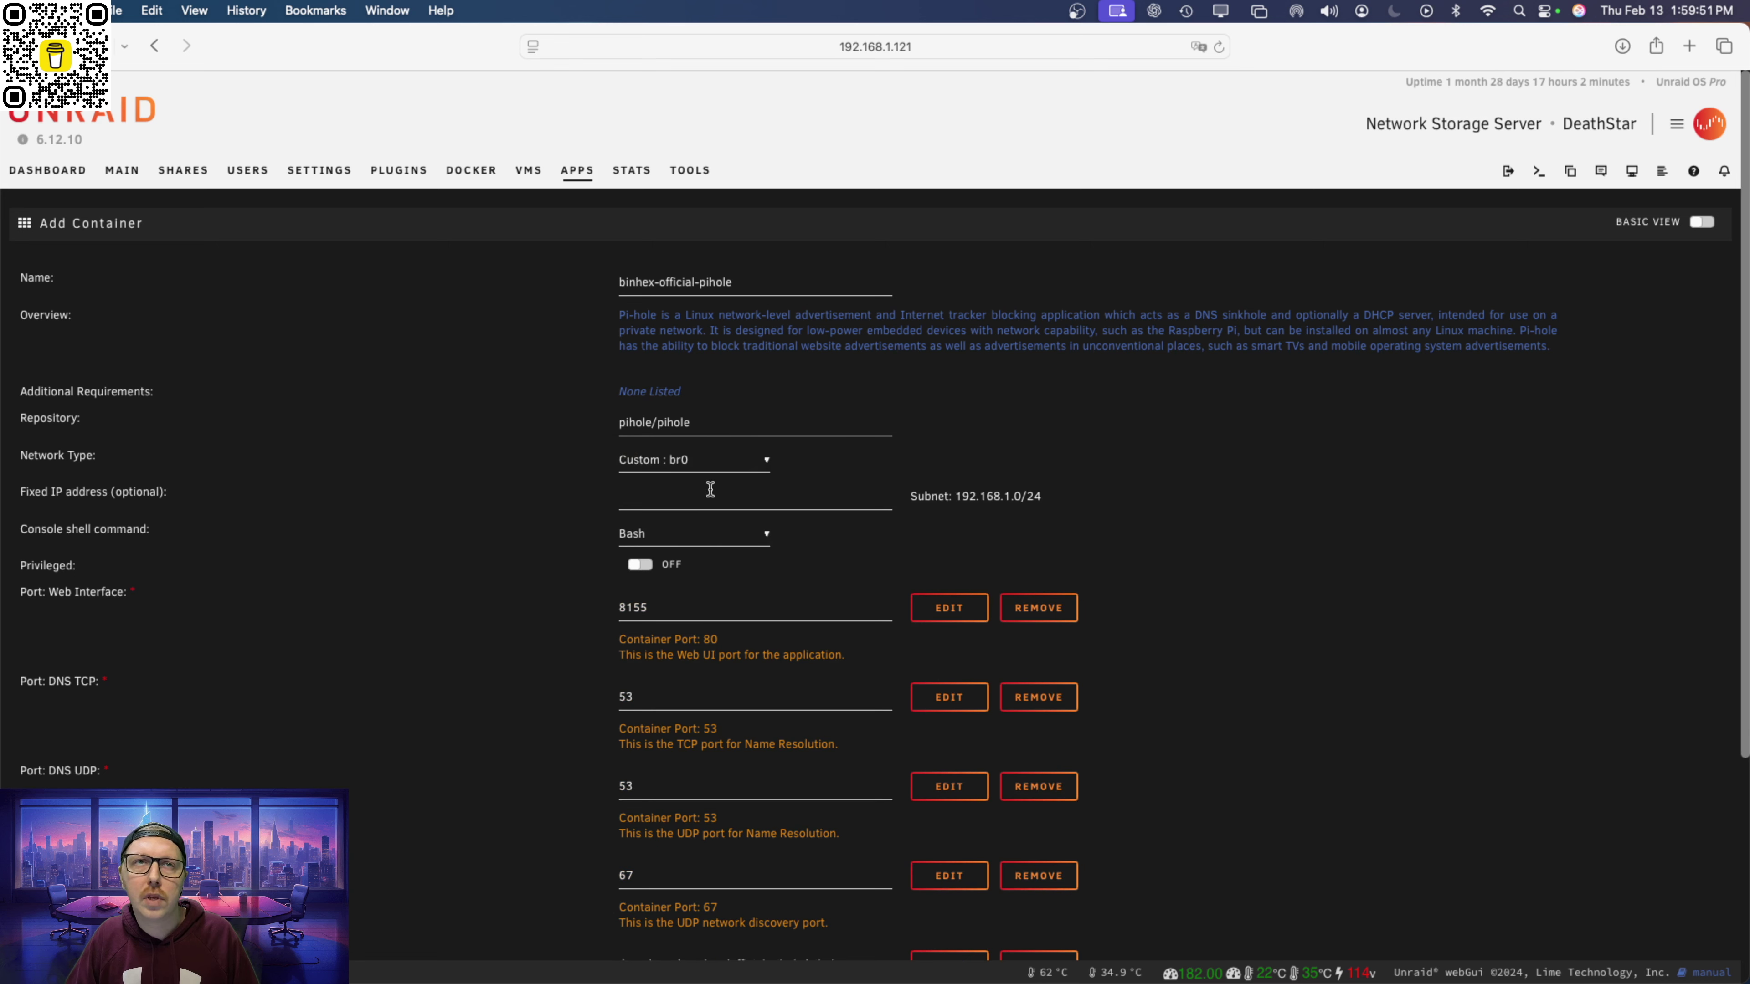
{"action": "left_click", "coordinate": [694, 493]}
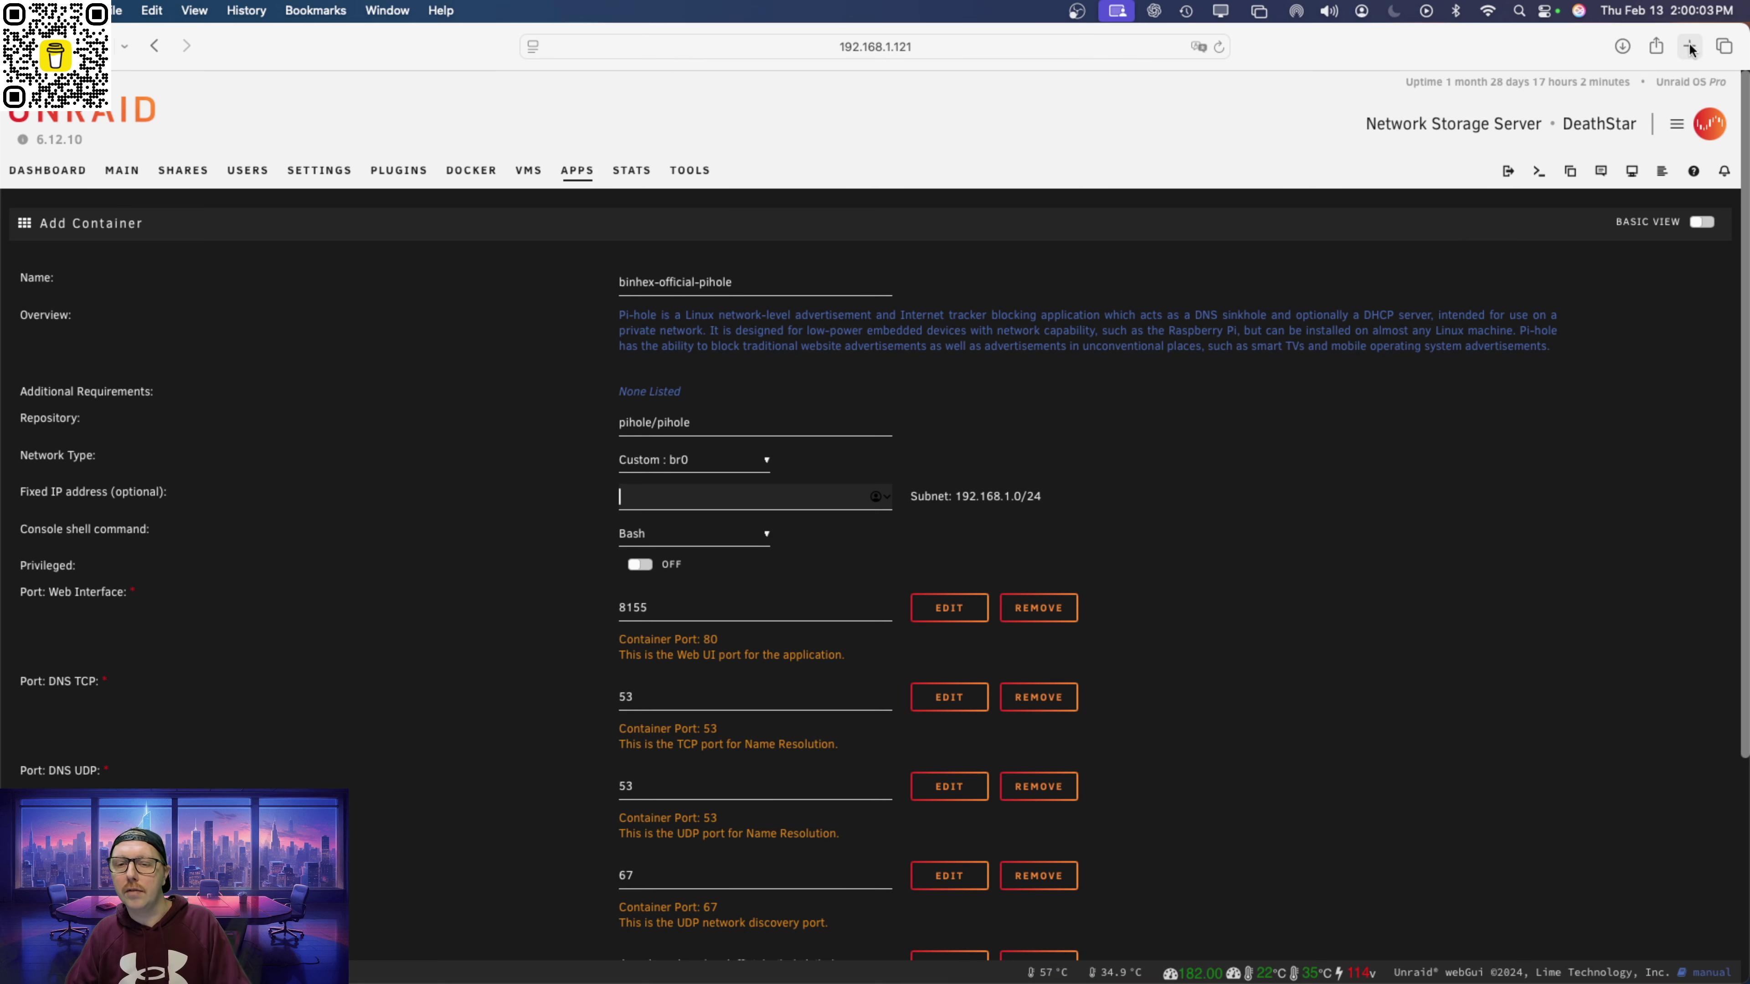
Open unifi.ui.com in a new browser tab.
{"action": "type", "text": "unifi.ui.com"}
{"action": "key", "text": "Return"}
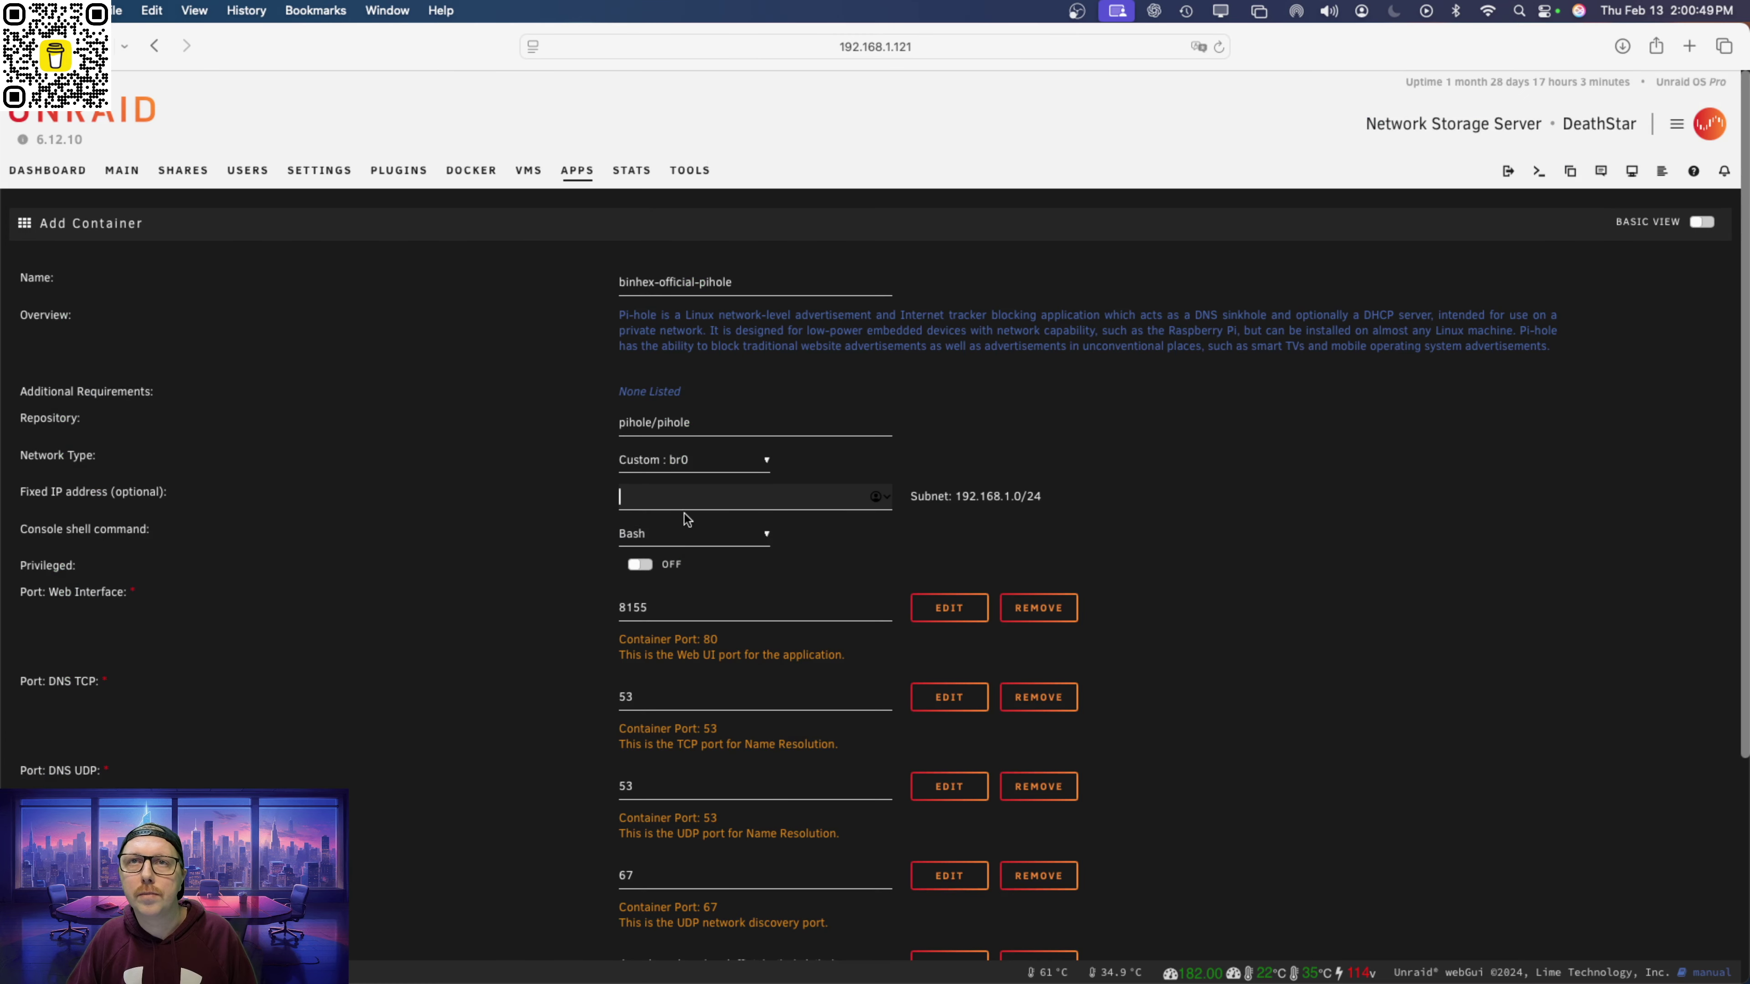
Set the container's fixed IP address to 192.168.1.5 and review the remaining port and path settings.
{"action": "type", "text": "192.168.1.5"}
{"action": "left_click", "coordinate": [1288, 543]}
{"action": "scroll", "coordinate": [895, 703], "scroll_direction": "down", "scroll_amount": 3}
{"action": "scroll", "coordinate": [866, 701], "scroll_direction": "down", "scroll_amount": 2}
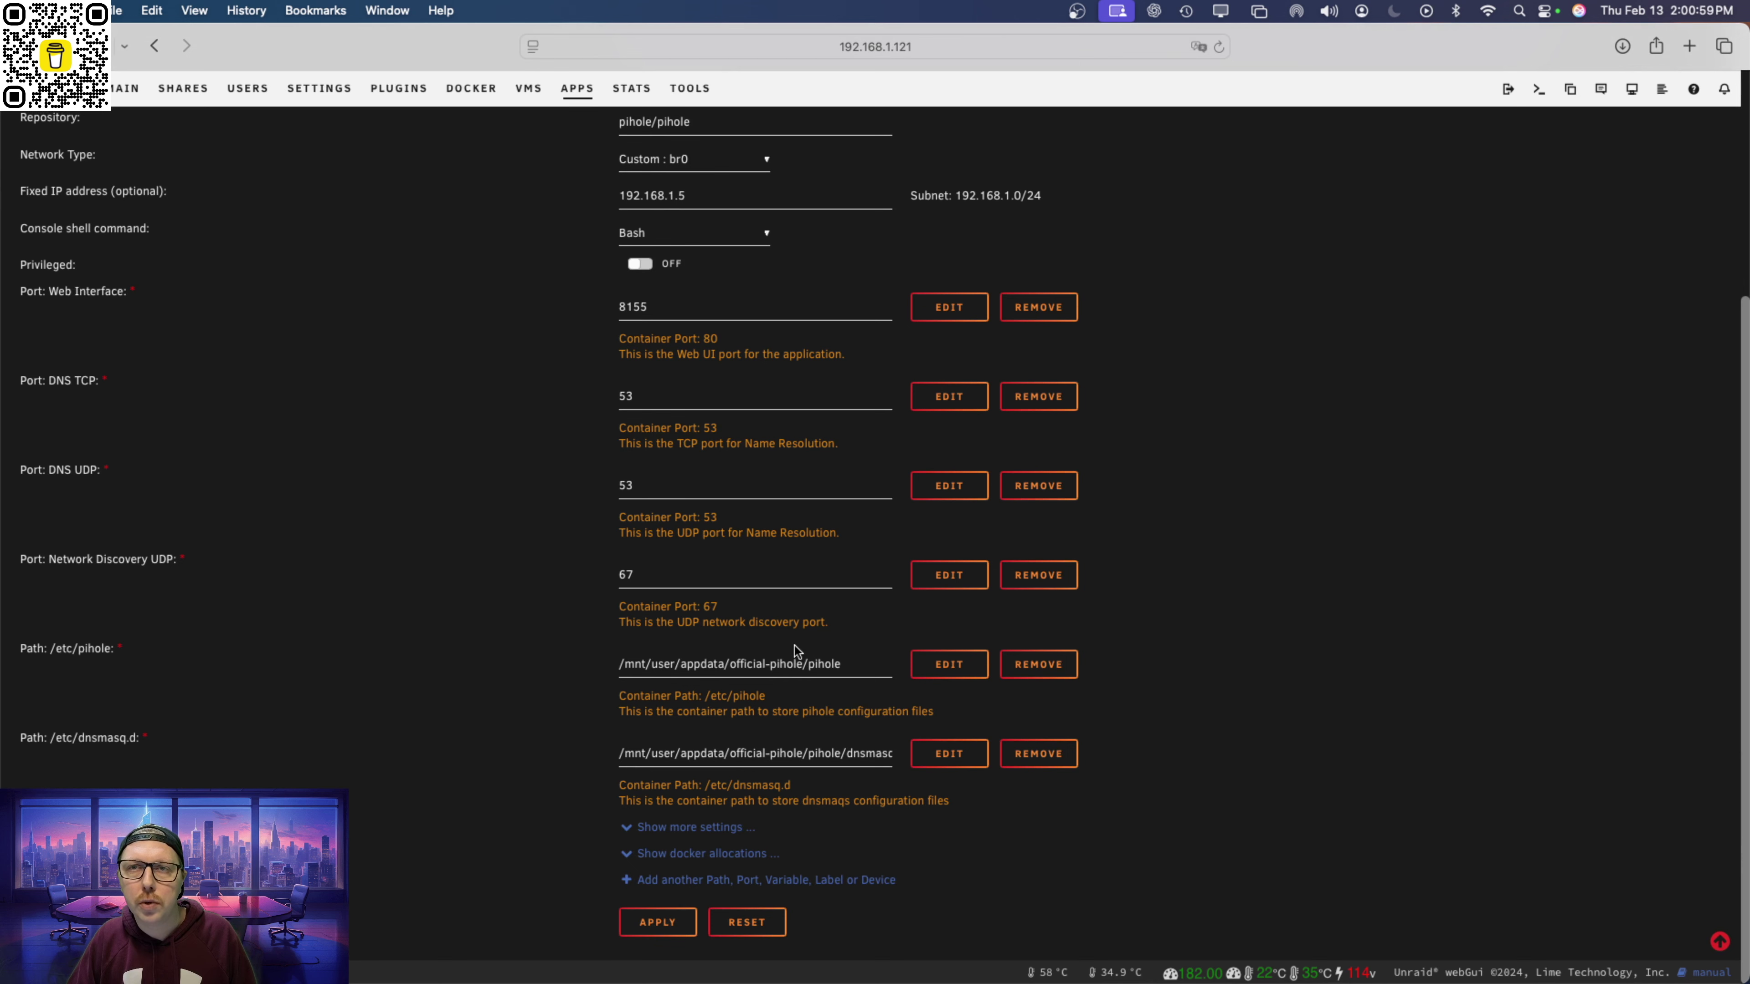
{"action": "scroll", "coordinate": [736, 399], "scroll_direction": "up", "scroll_amount": 2}
{"action": "scroll", "coordinate": [774, 513], "scroll_direction": "down", "scroll_amount": 4}
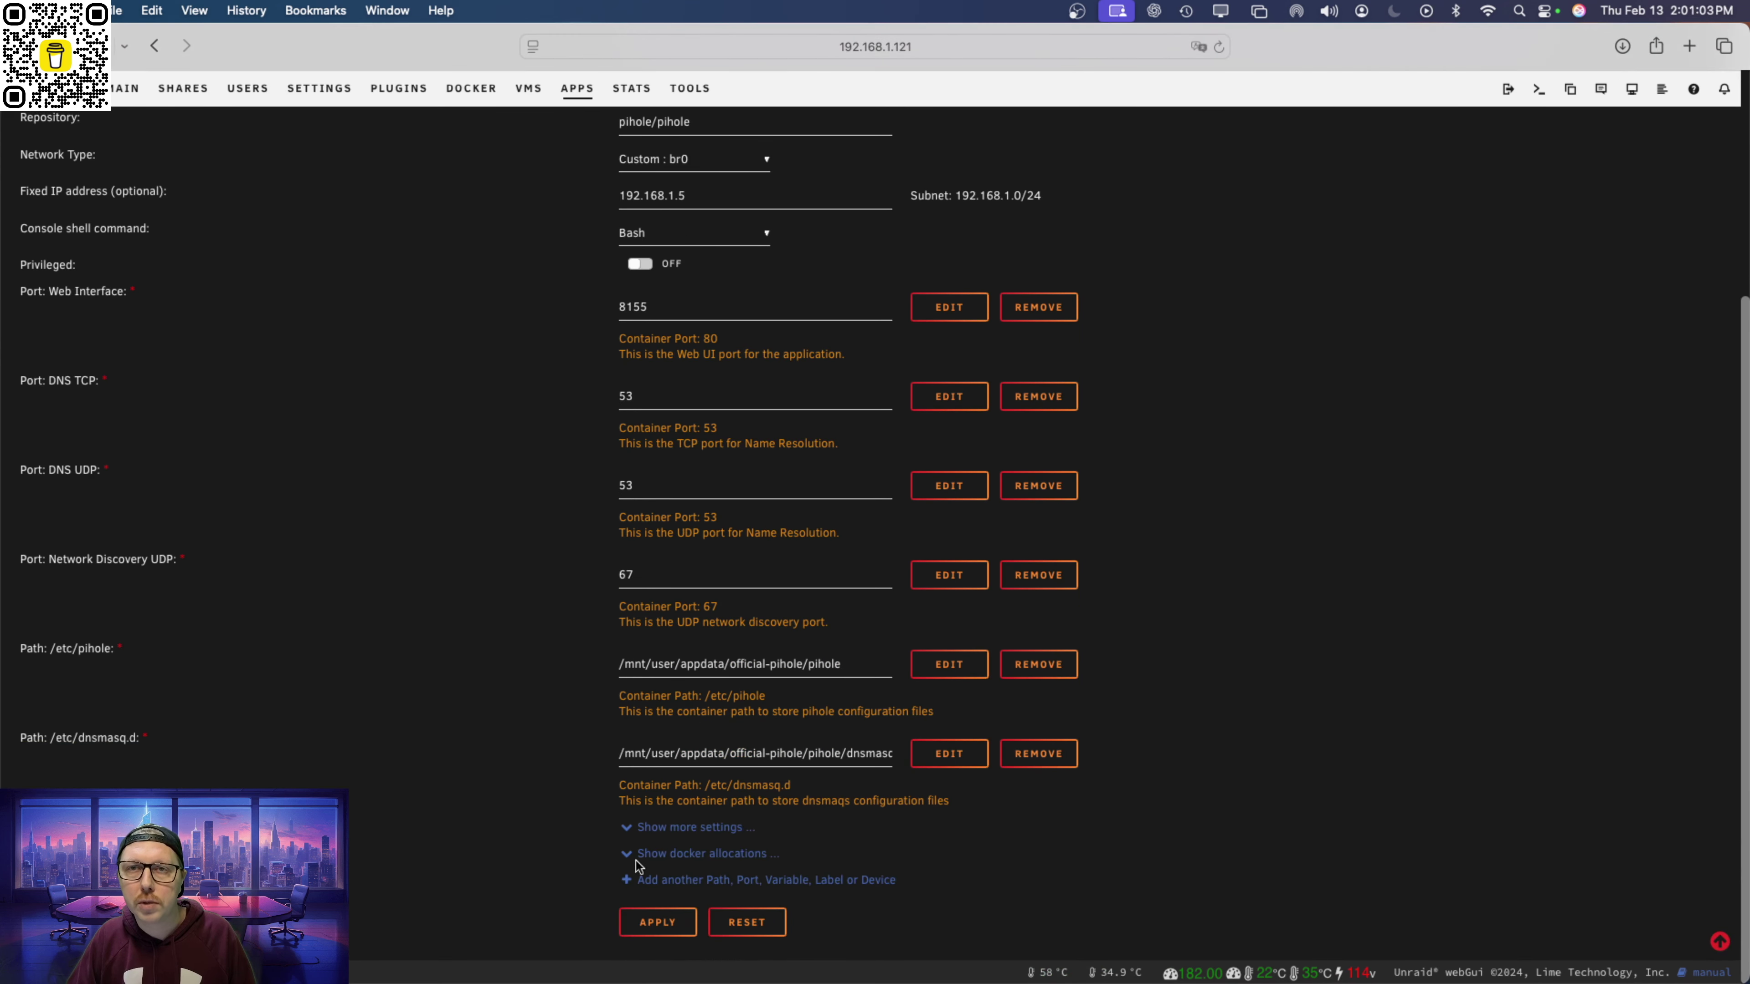
Apply the container template to install Pi-hole, and turn on autostart for binhex-official-pihole in the Docker container list.
{"action": "left_click", "coordinate": [656, 923]}
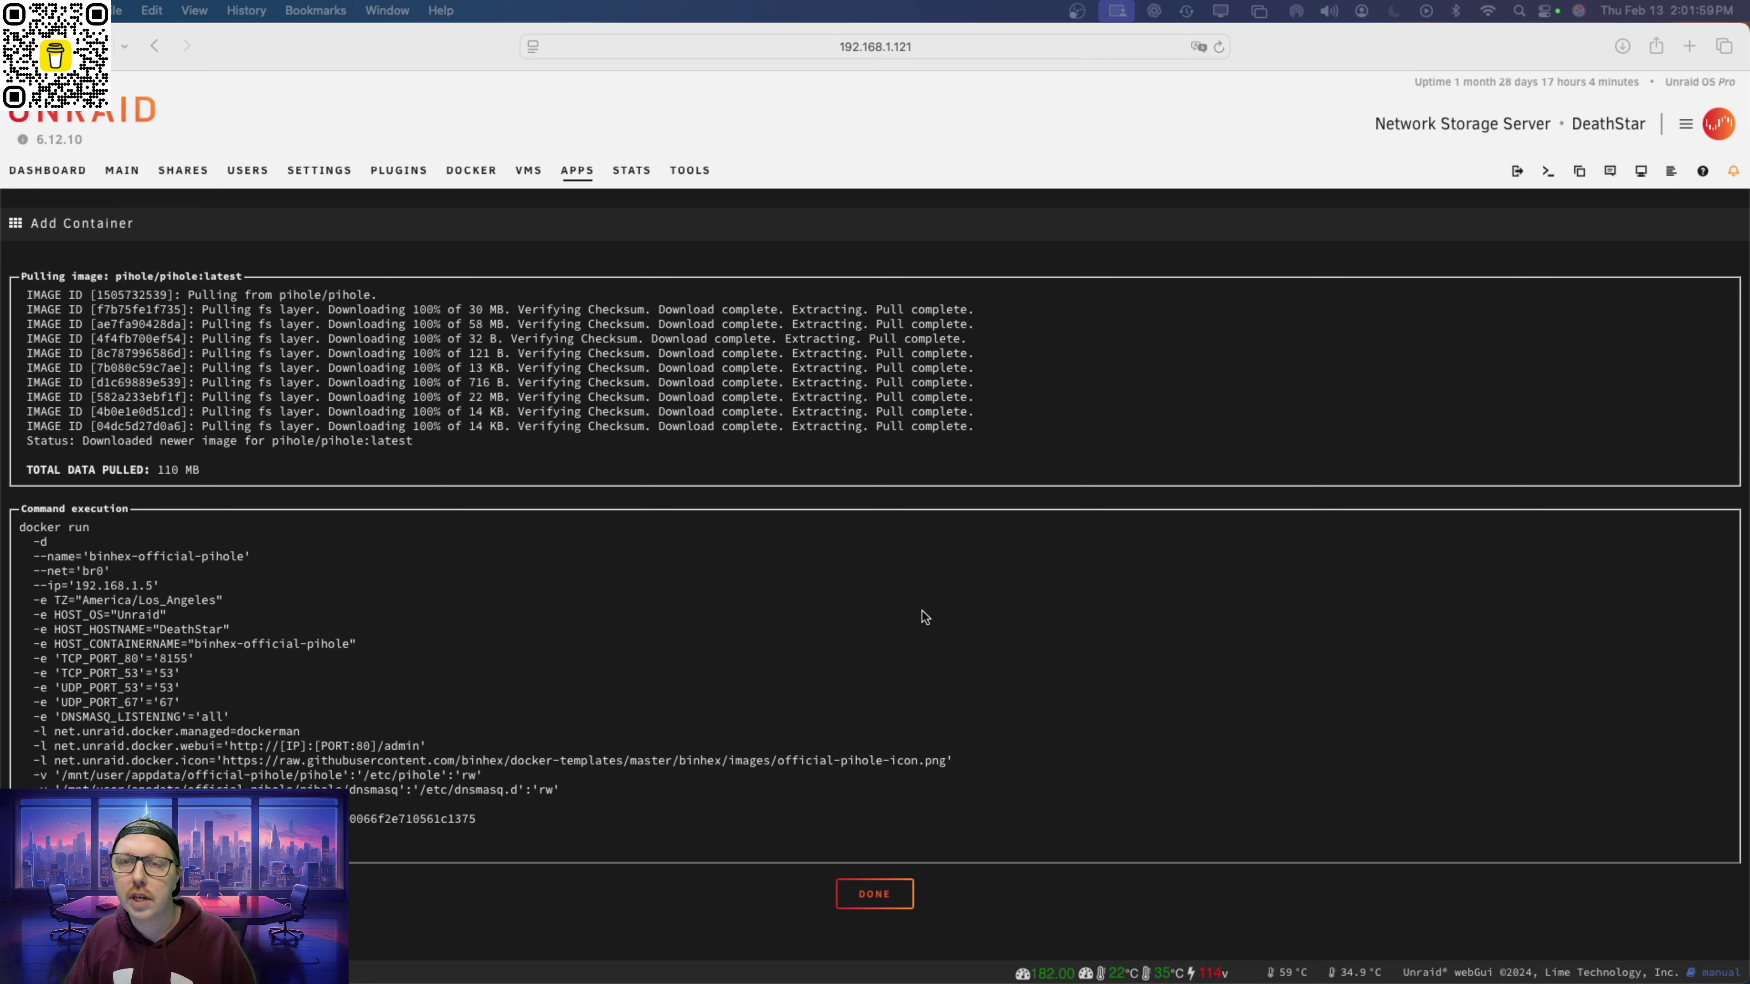
{"action": "left_click", "coordinate": [854, 908]}
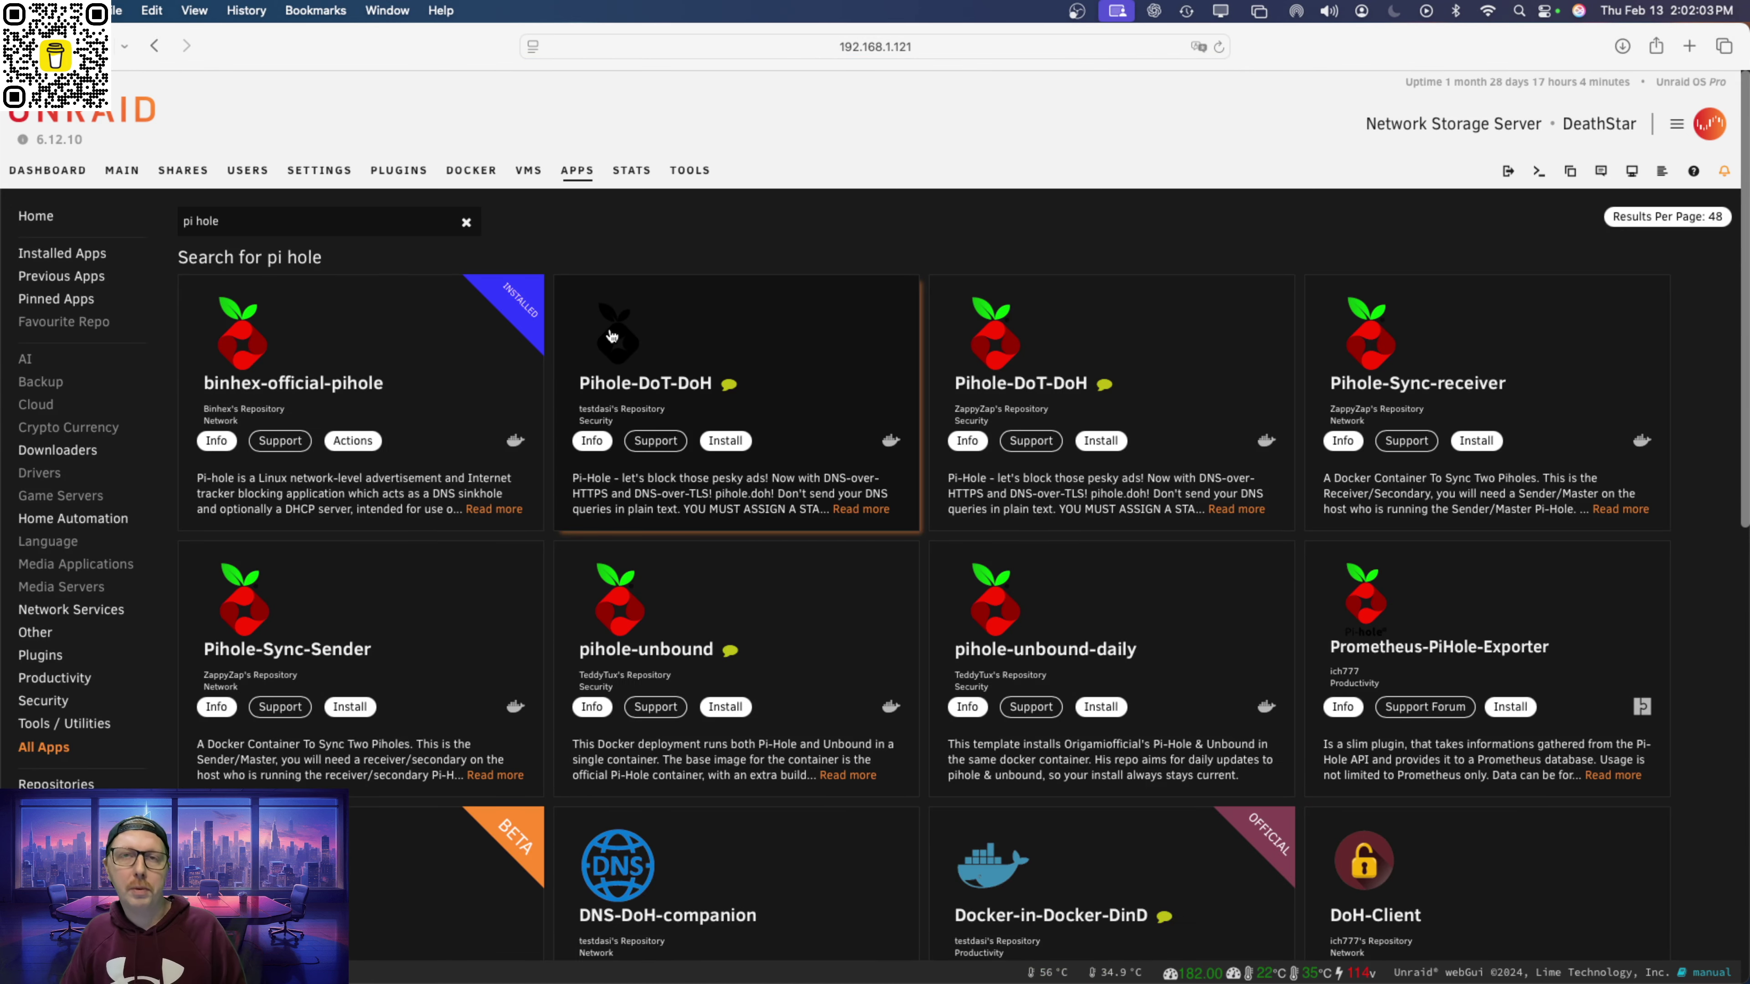
{"action": "left_click", "coordinate": [471, 173]}
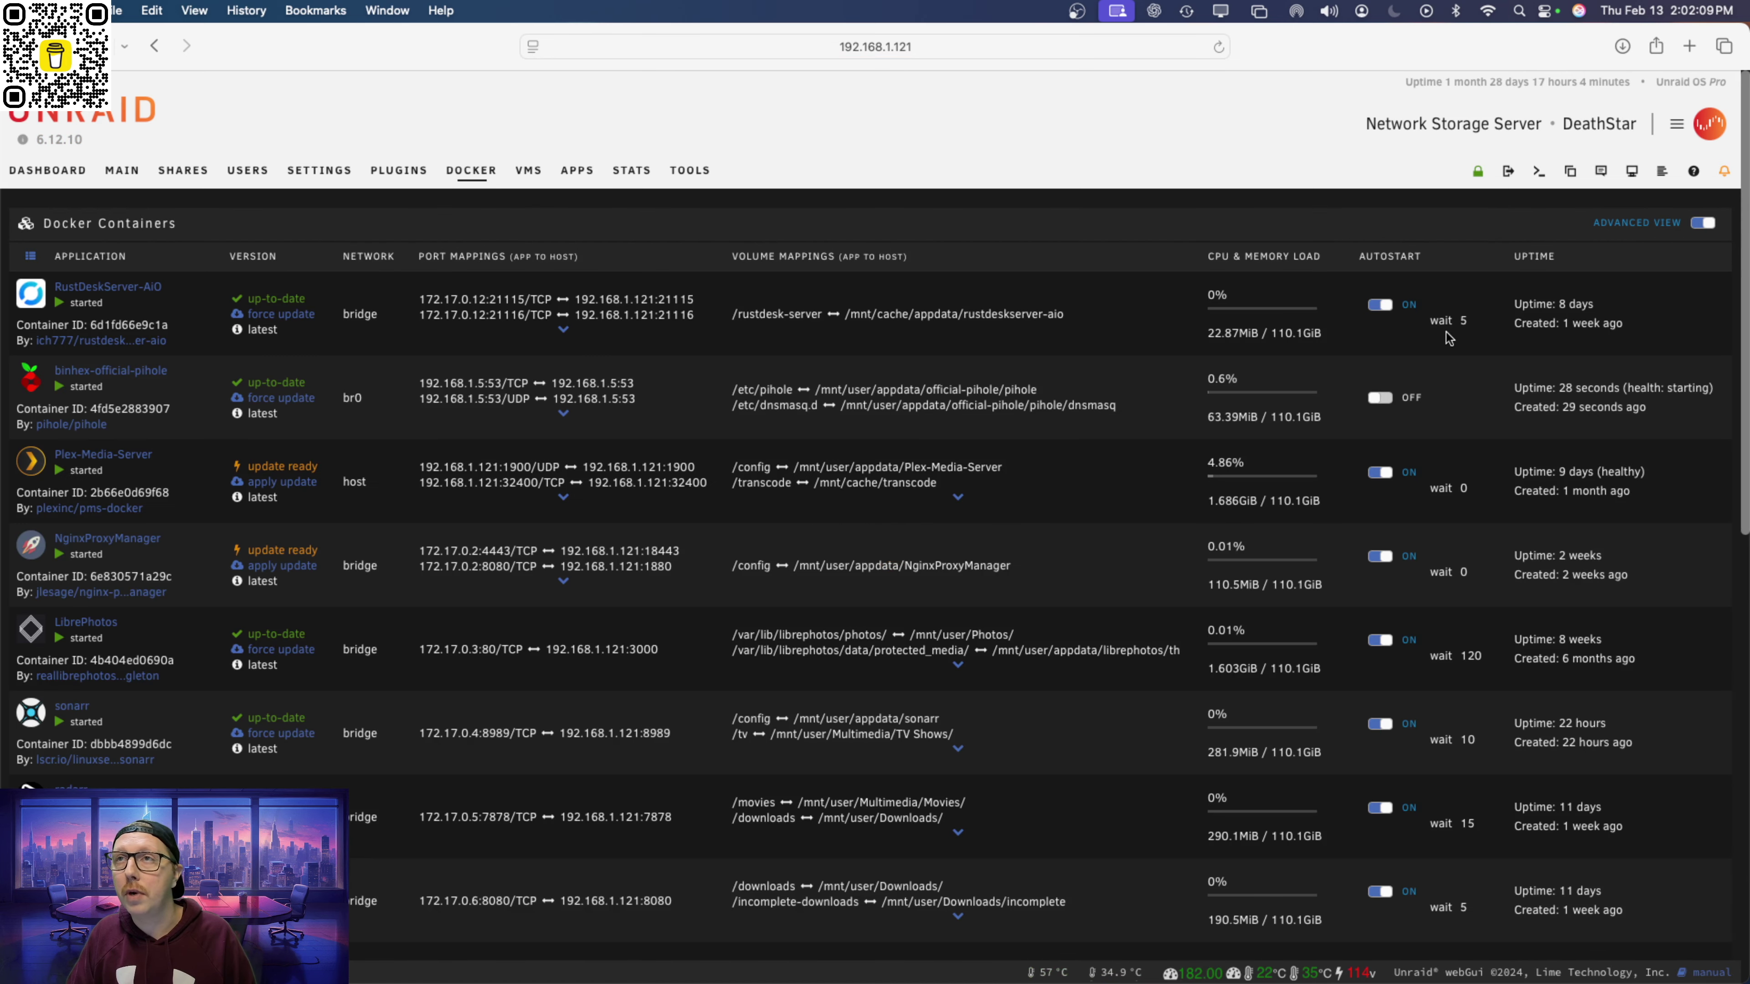
{"action": "left_click", "coordinate": [1381, 401]}
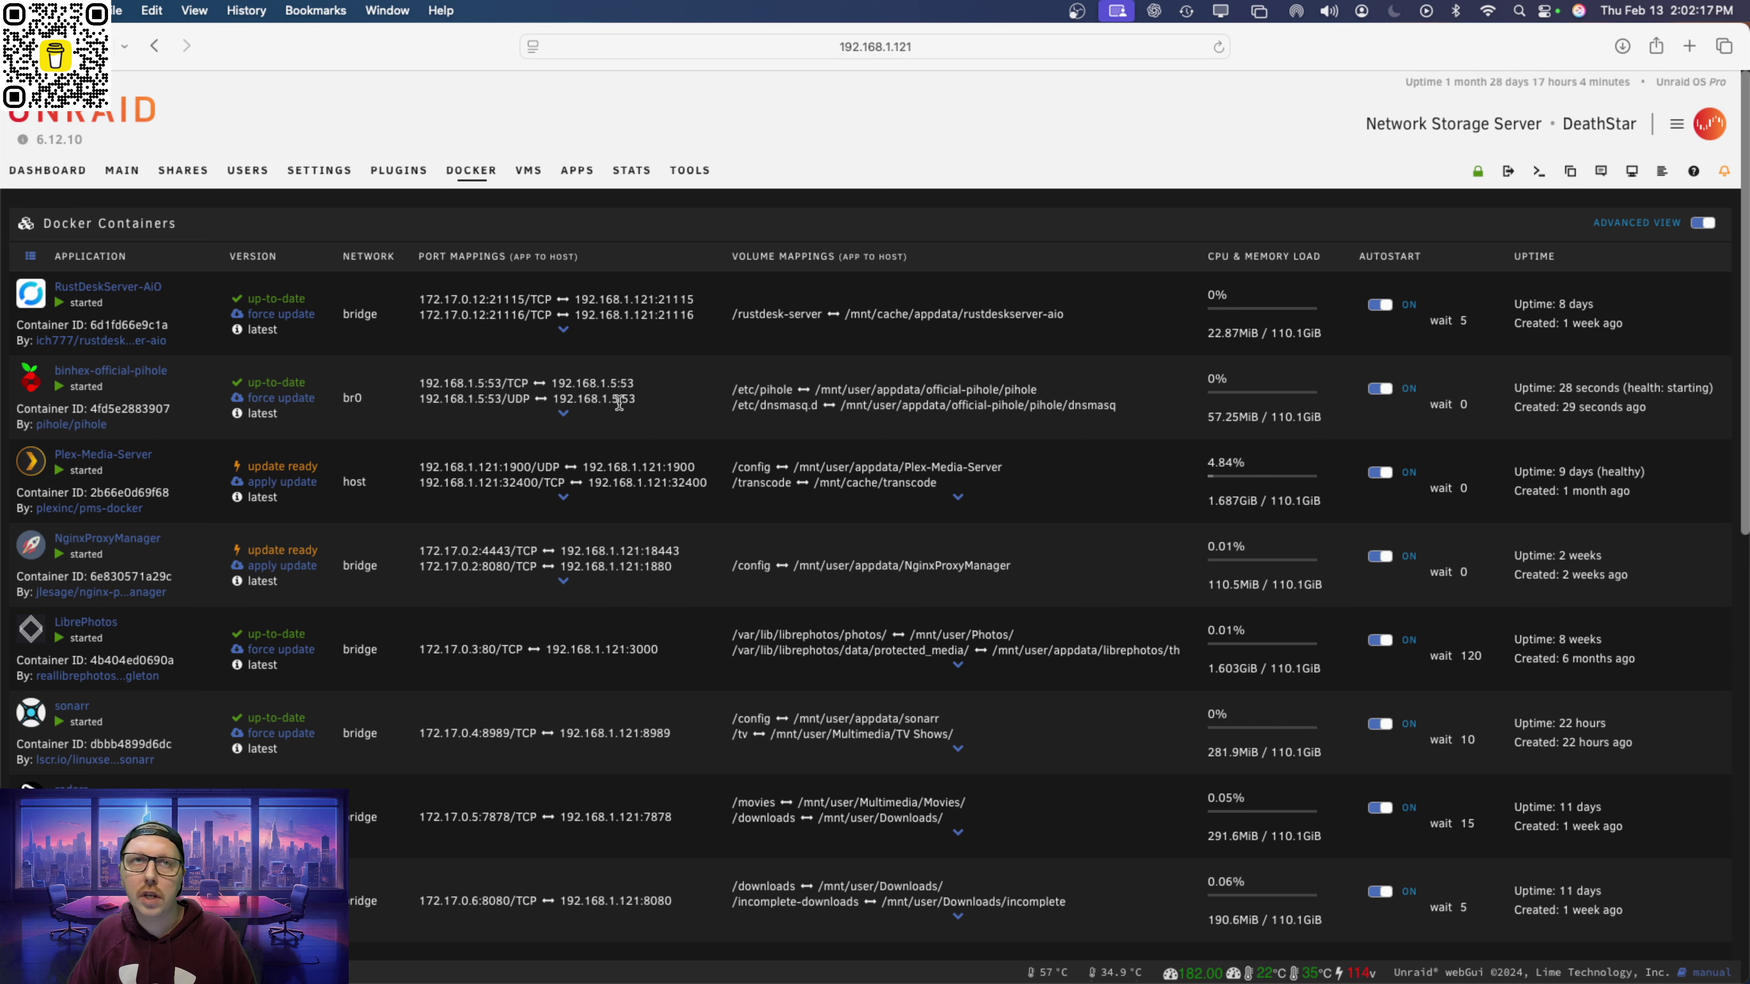
Open the binhex-official-pihole container's logs and find the line that assigns the random password.
{"action": "left_click", "coordinate": [30, 384]}
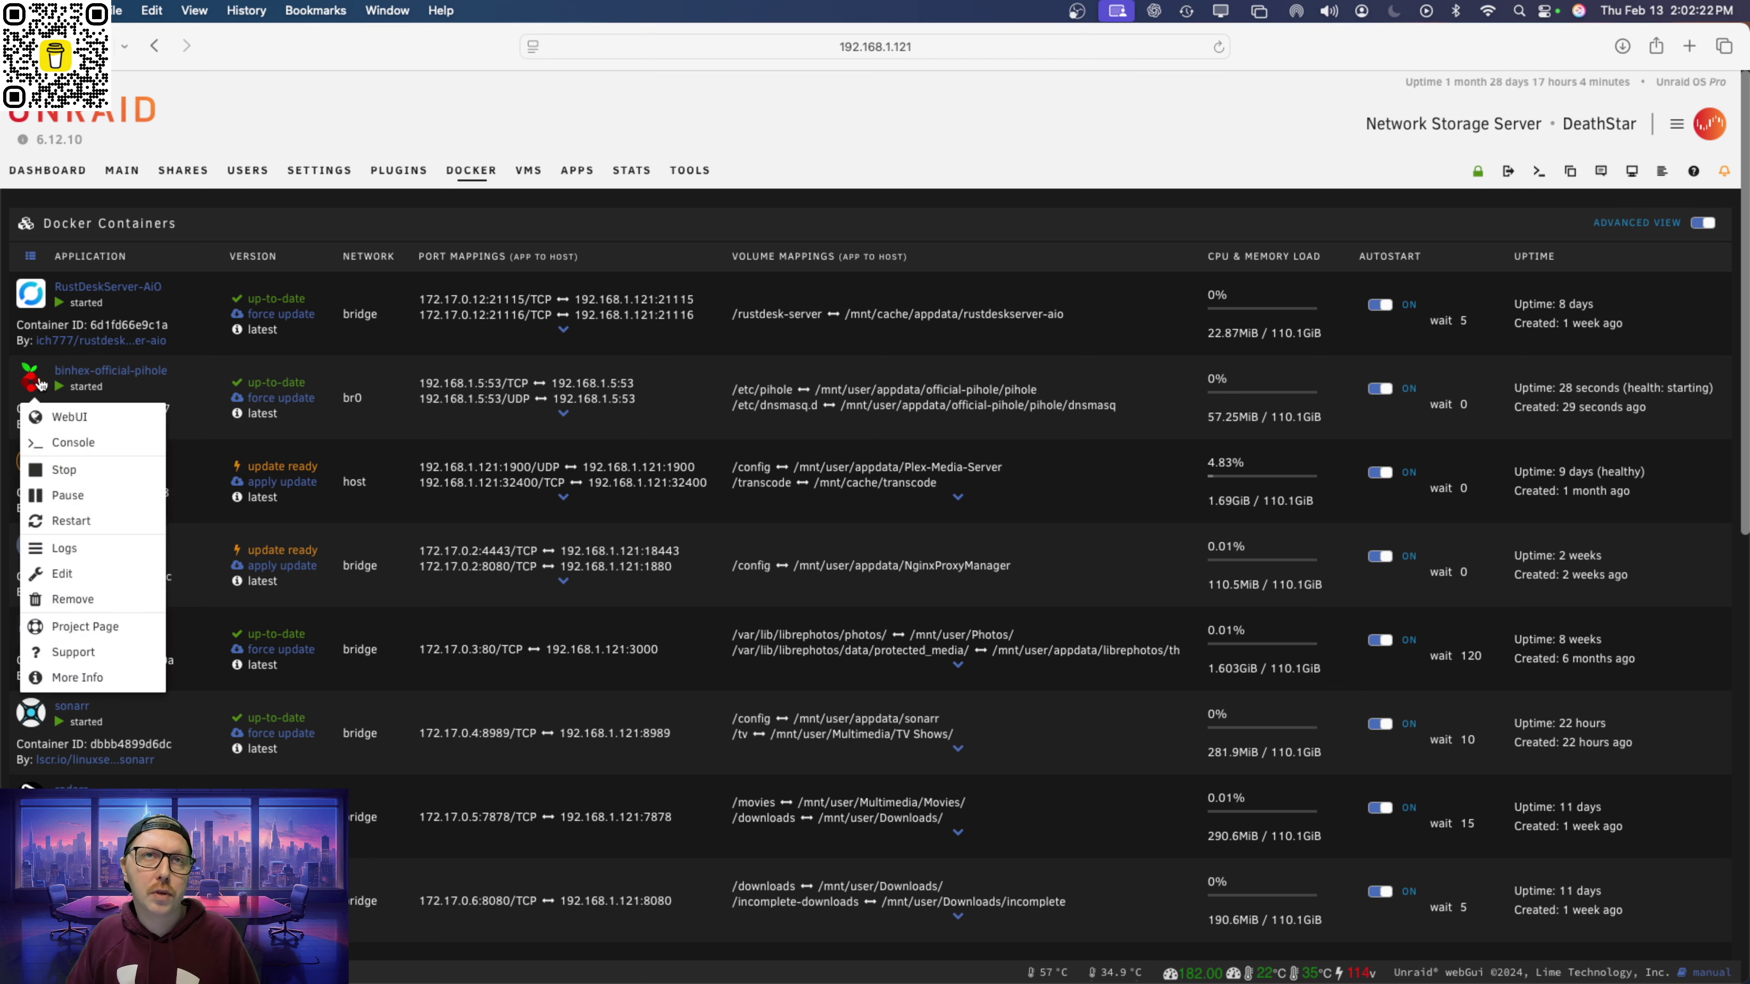
{"action": "left_click", "coordinate": [62, 550]}
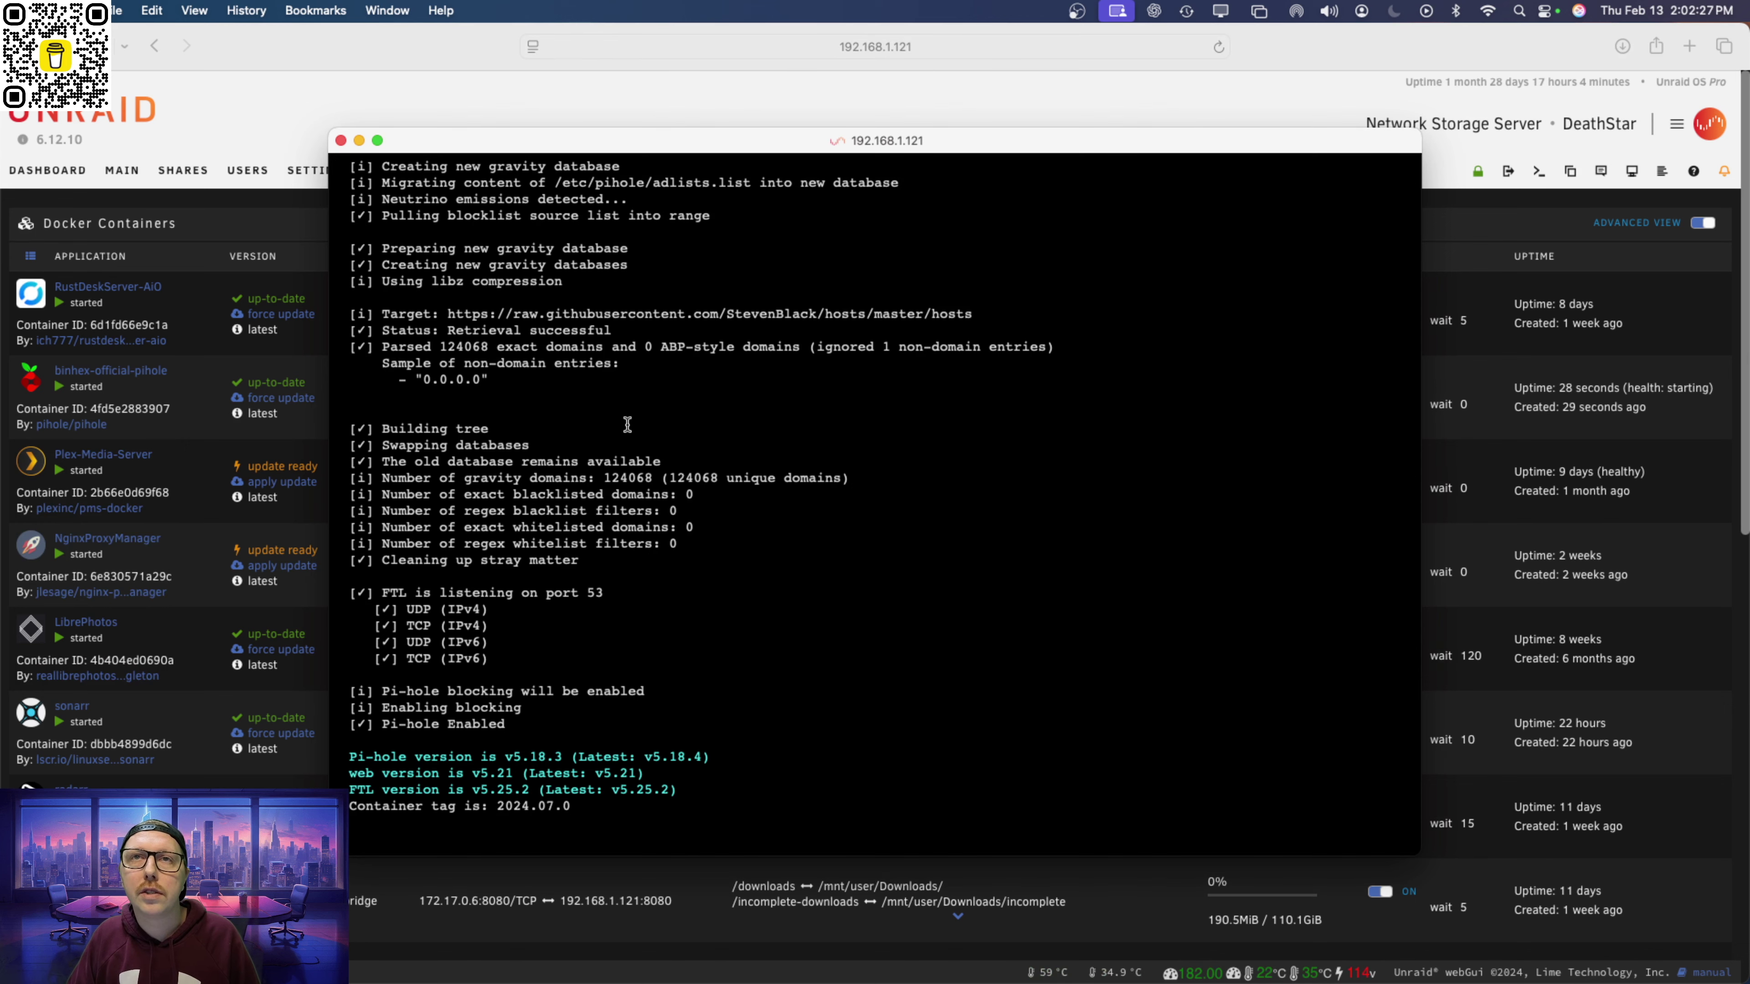
{"action": "scroll", "coordinate": [627, 426], "scroll_direction": "up", "scroll_amount": 2}
{"action": "scroll", "coordinate": [627, 426], "scroll_direction": "up", "scroll_amount": 10}
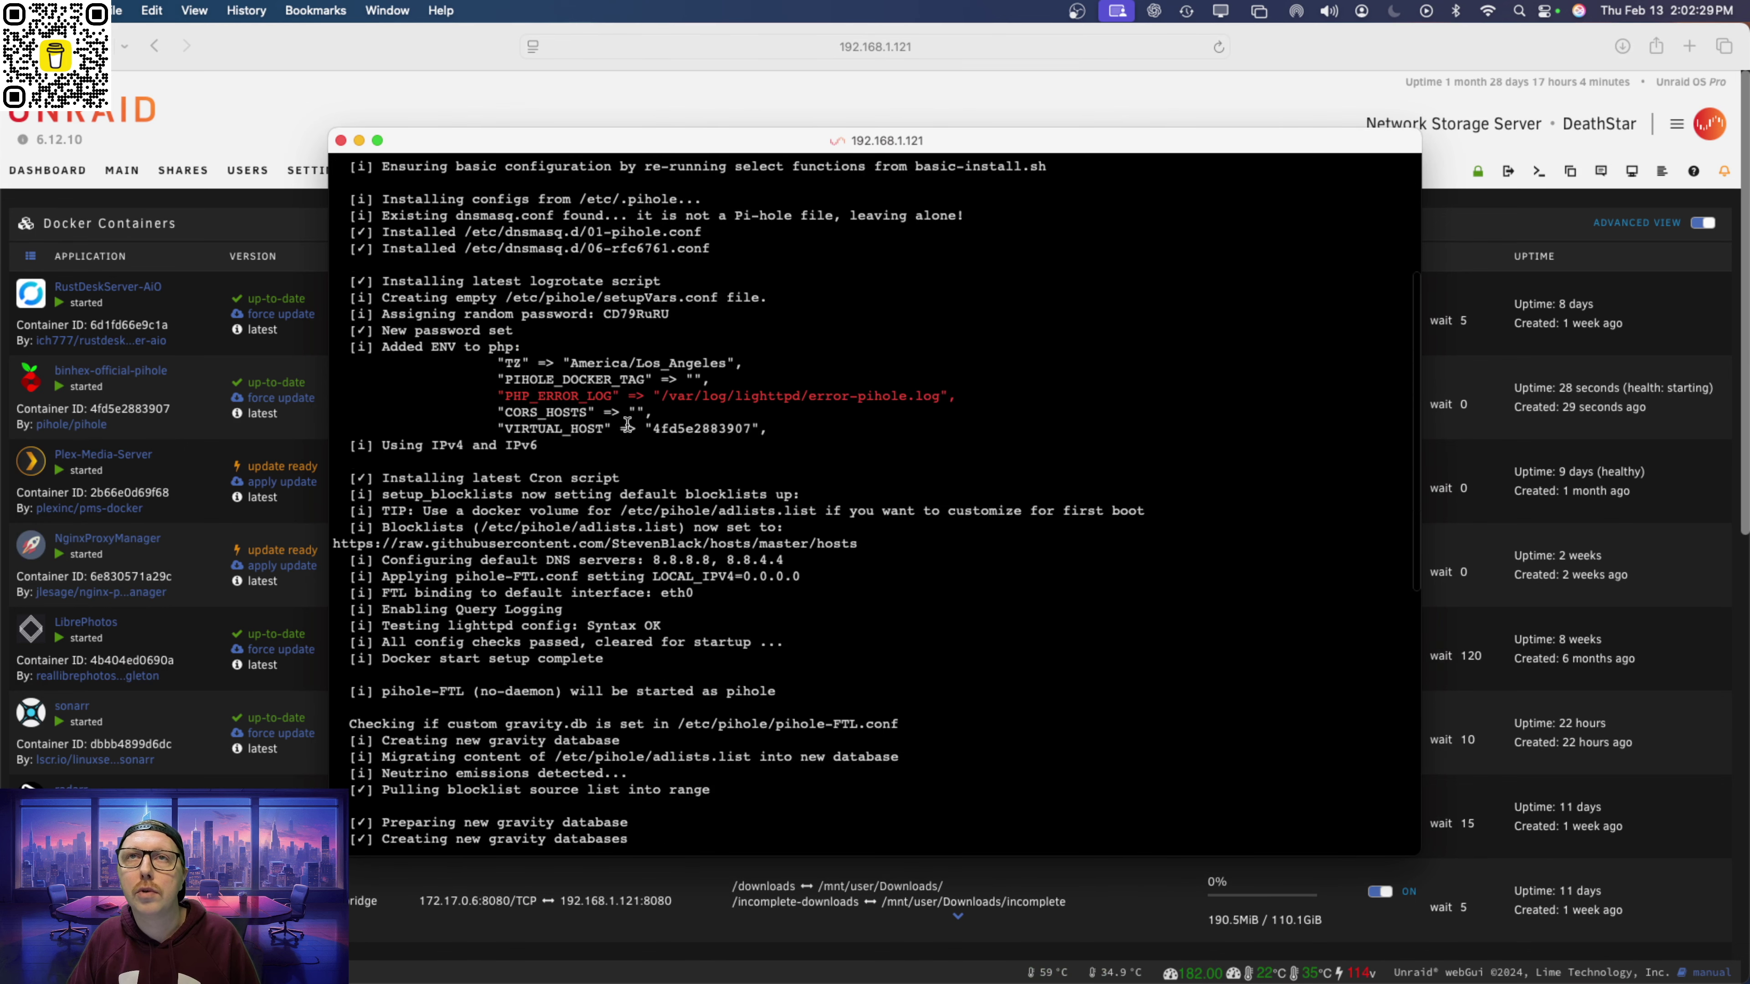
{"action": "scroll", "coordinate": [627, 422], "scroll_direction": "up", "scroll_amount": 2}
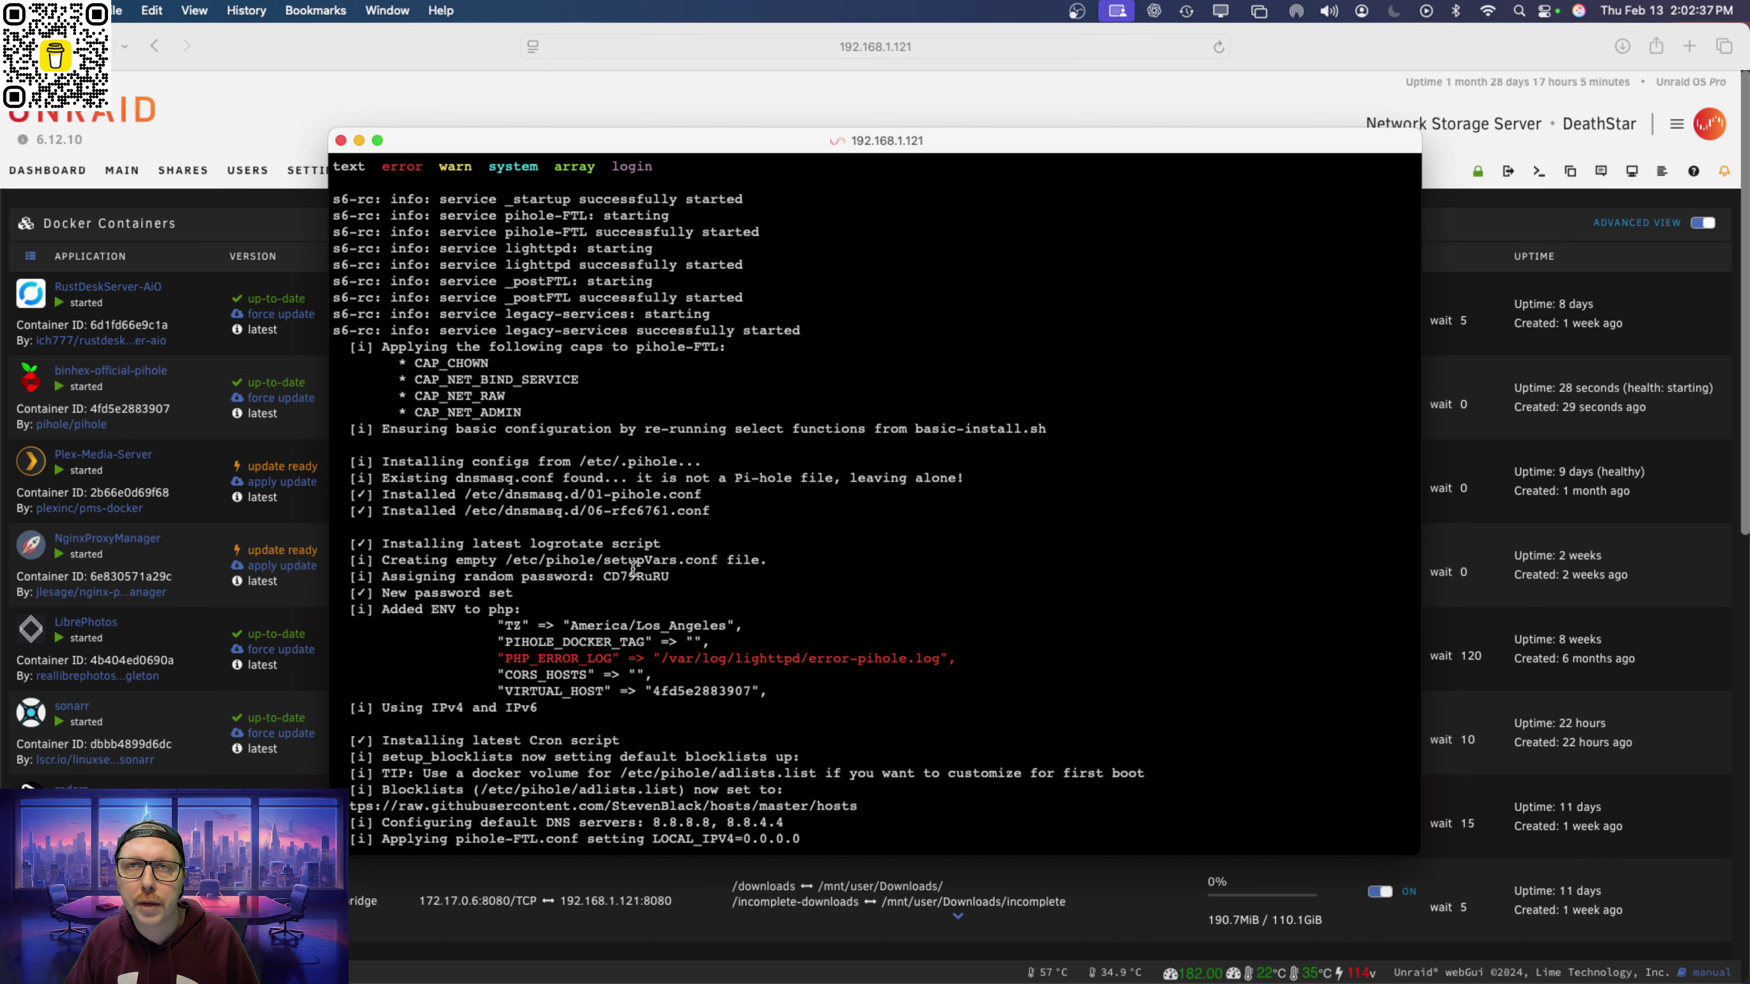
{"action": "scroll", "coordinate": [680, 574], "scroll_direction": "down", "scroll_amount": 4}
{"action": "scroll", "coordinate": [680, 574], "scroll_direction": "up", "scroll_amount": 4}
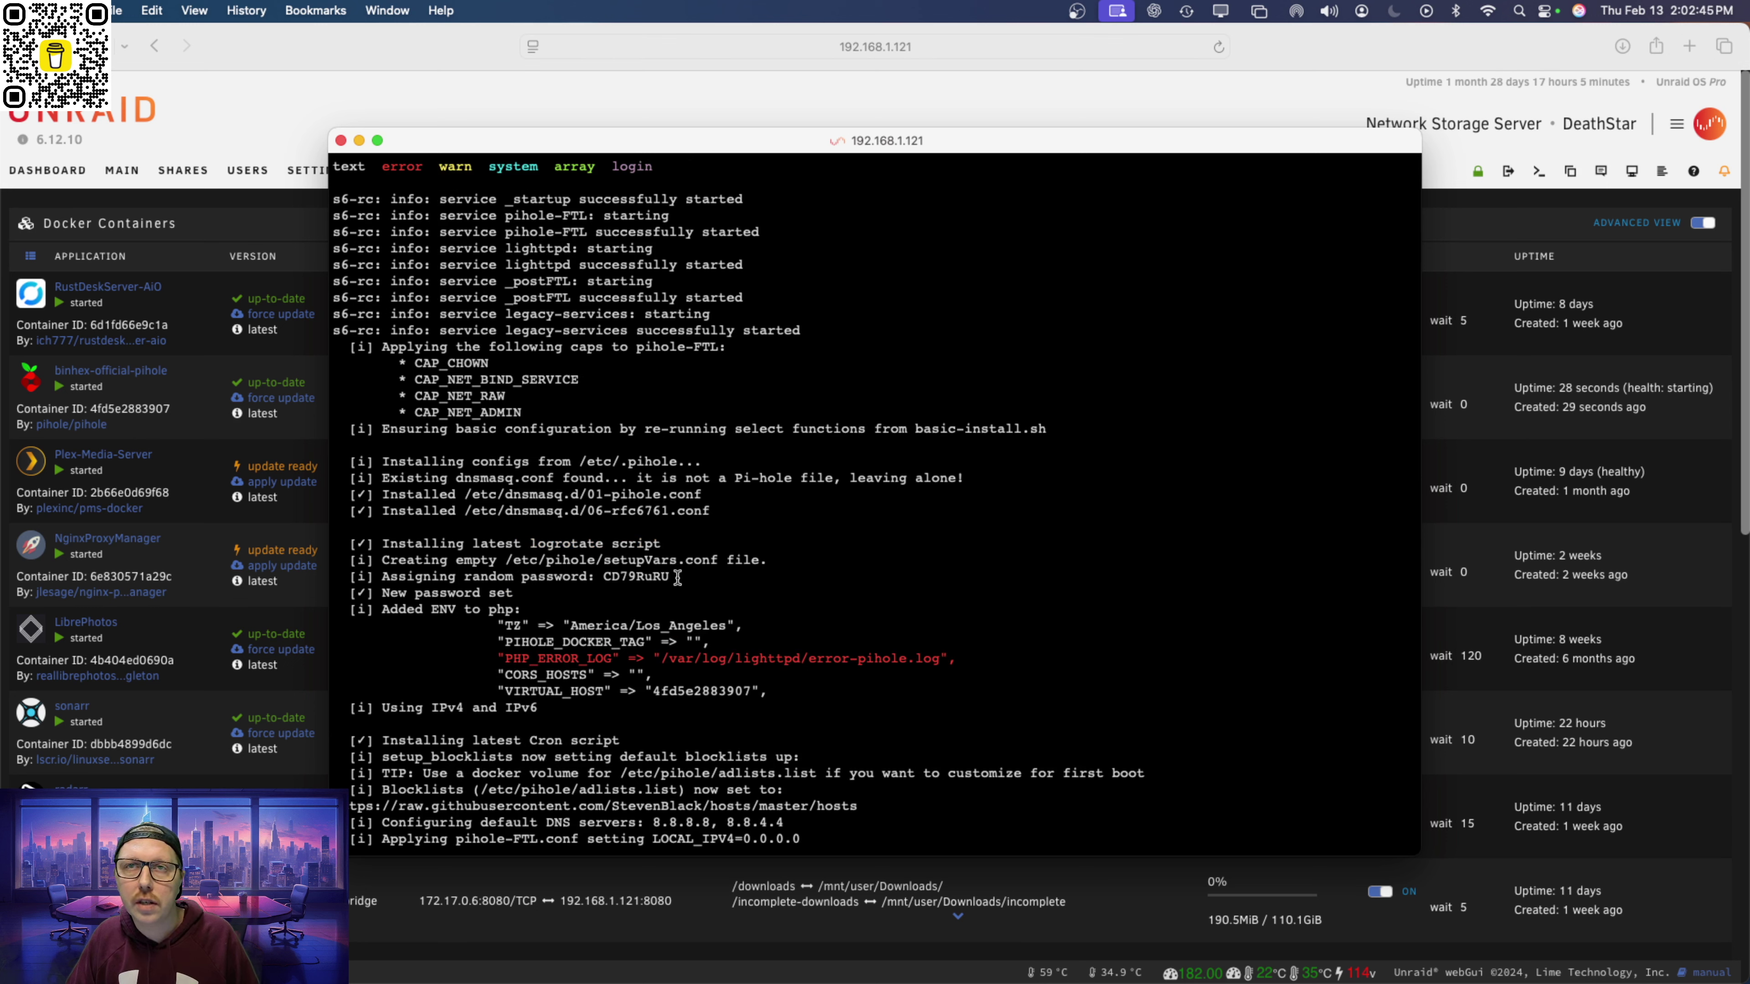
Copy the randomly assigned password from the container log and close the log window.
{"action": "left_click_drag", "start_coordinate": [672, 576], "coordinate": [603, 576]}
{"action": "right_click", "coordinate": [631, 582]}
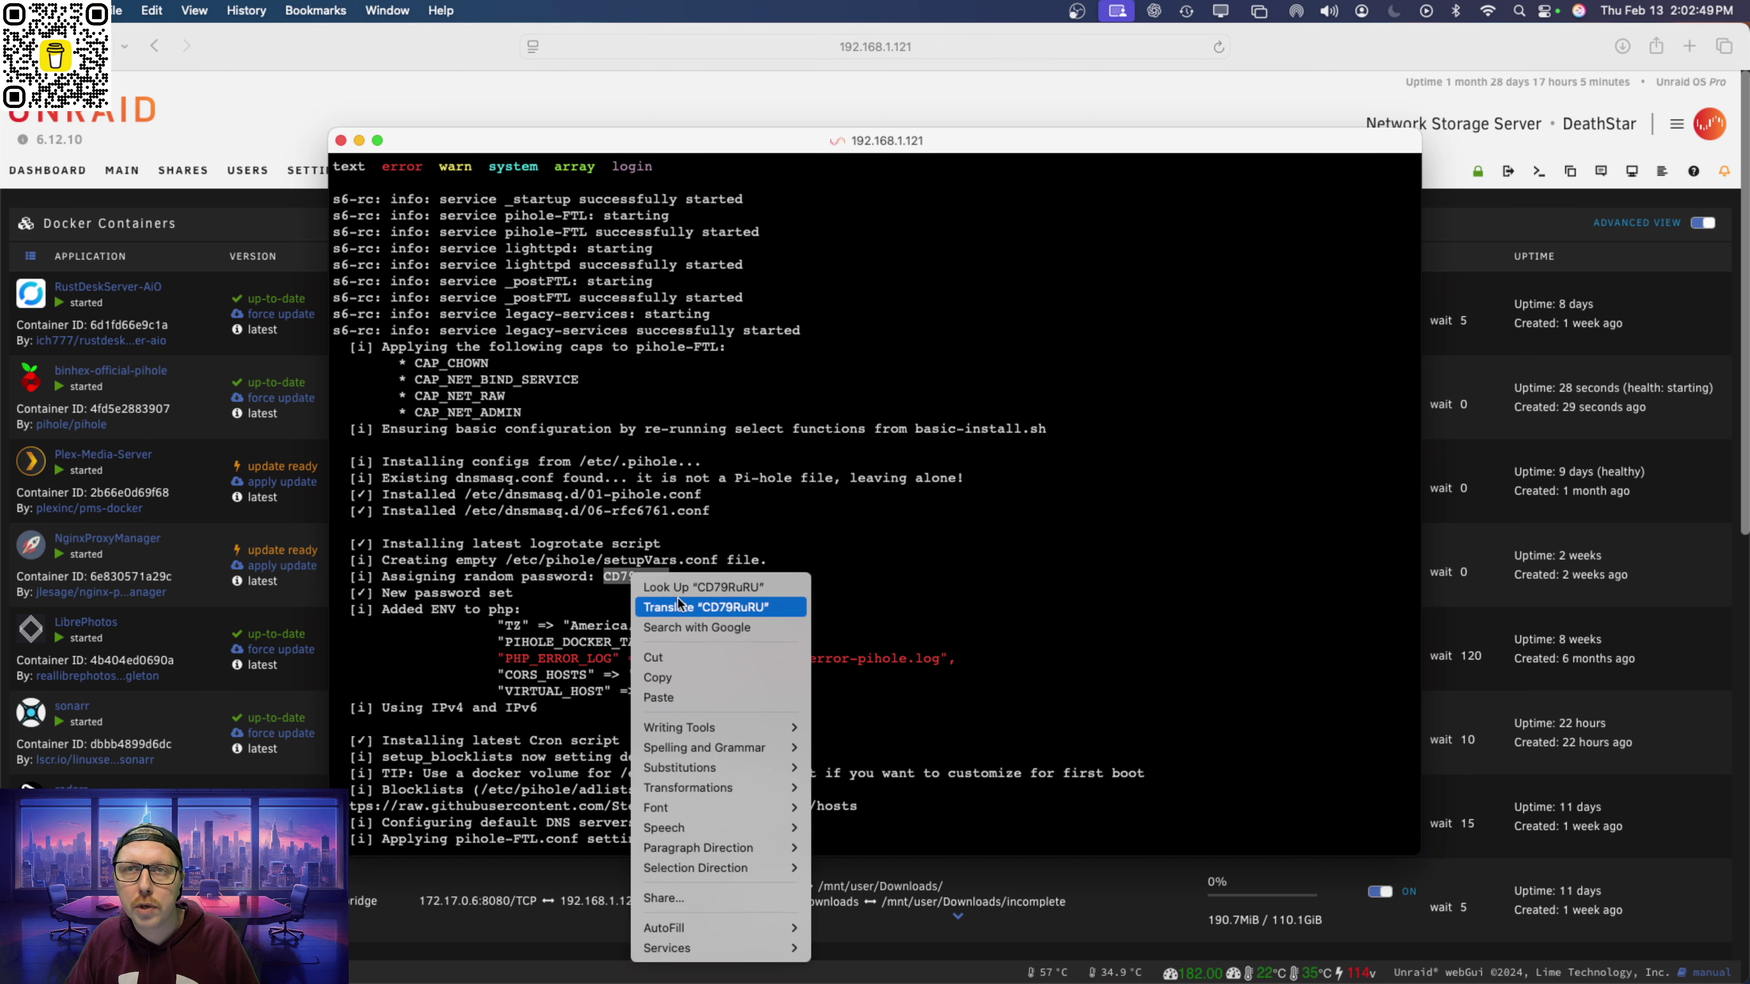
{"action": "left_click", "coordinate": [697, 674]}
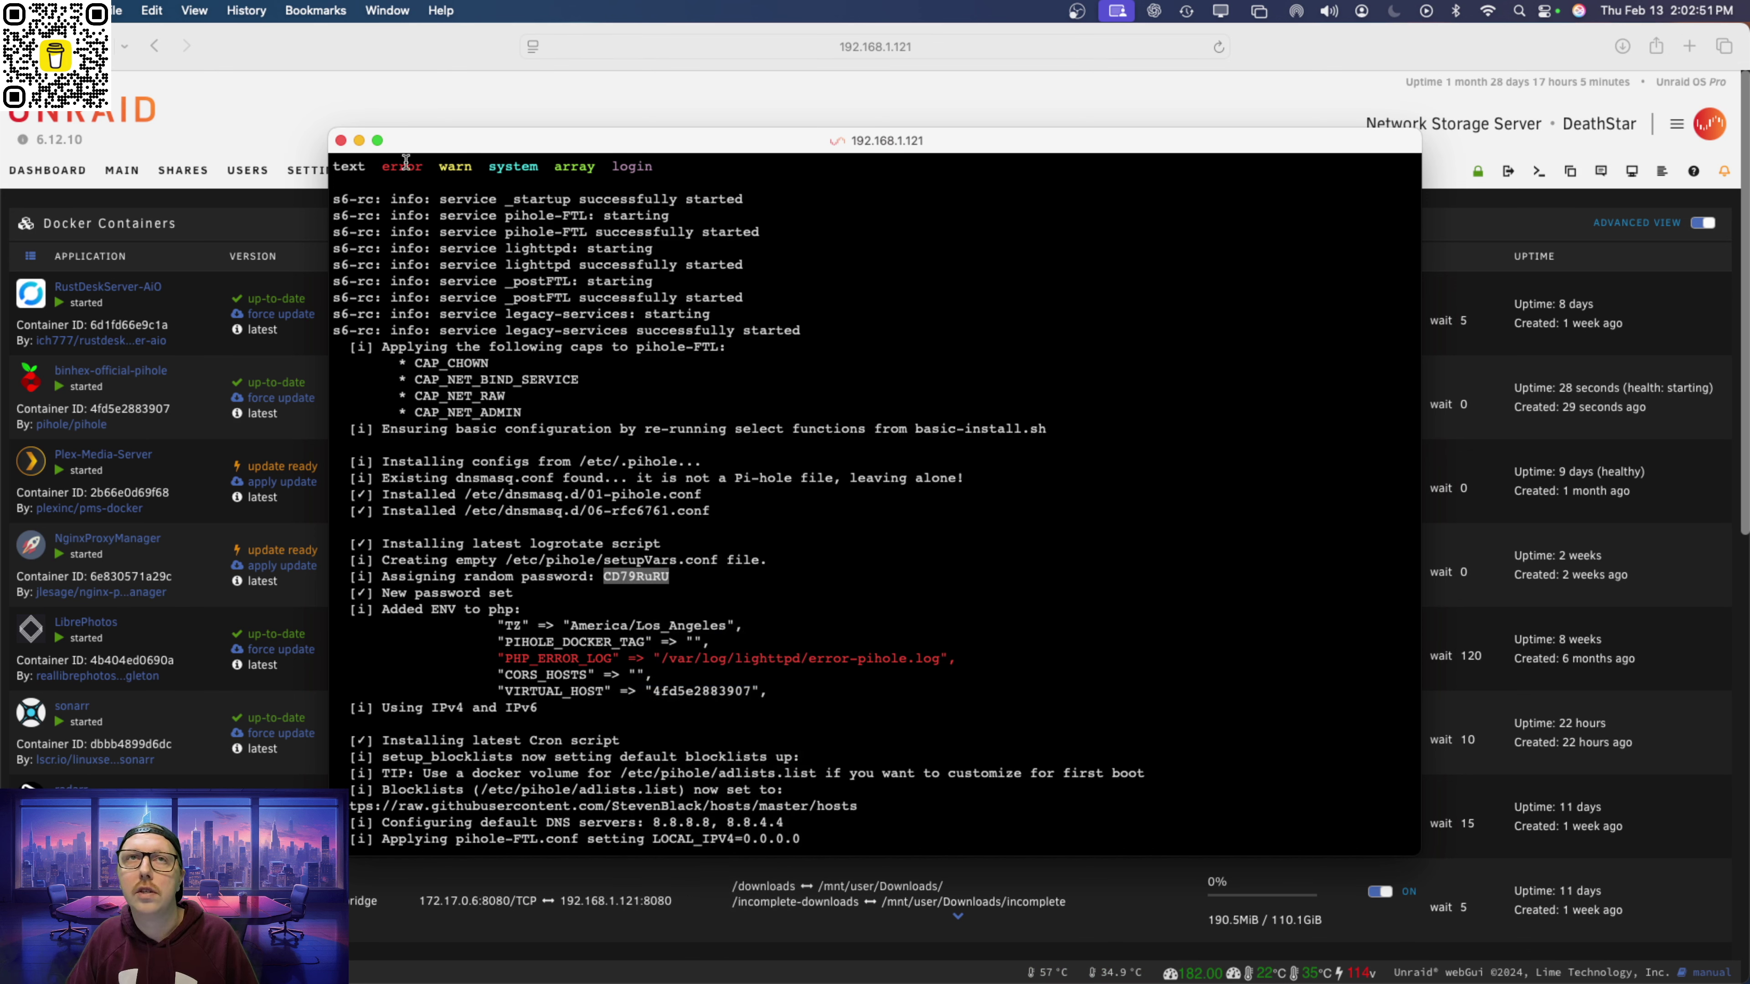
{"action": "left_click", "coordinate": [340, 140]}
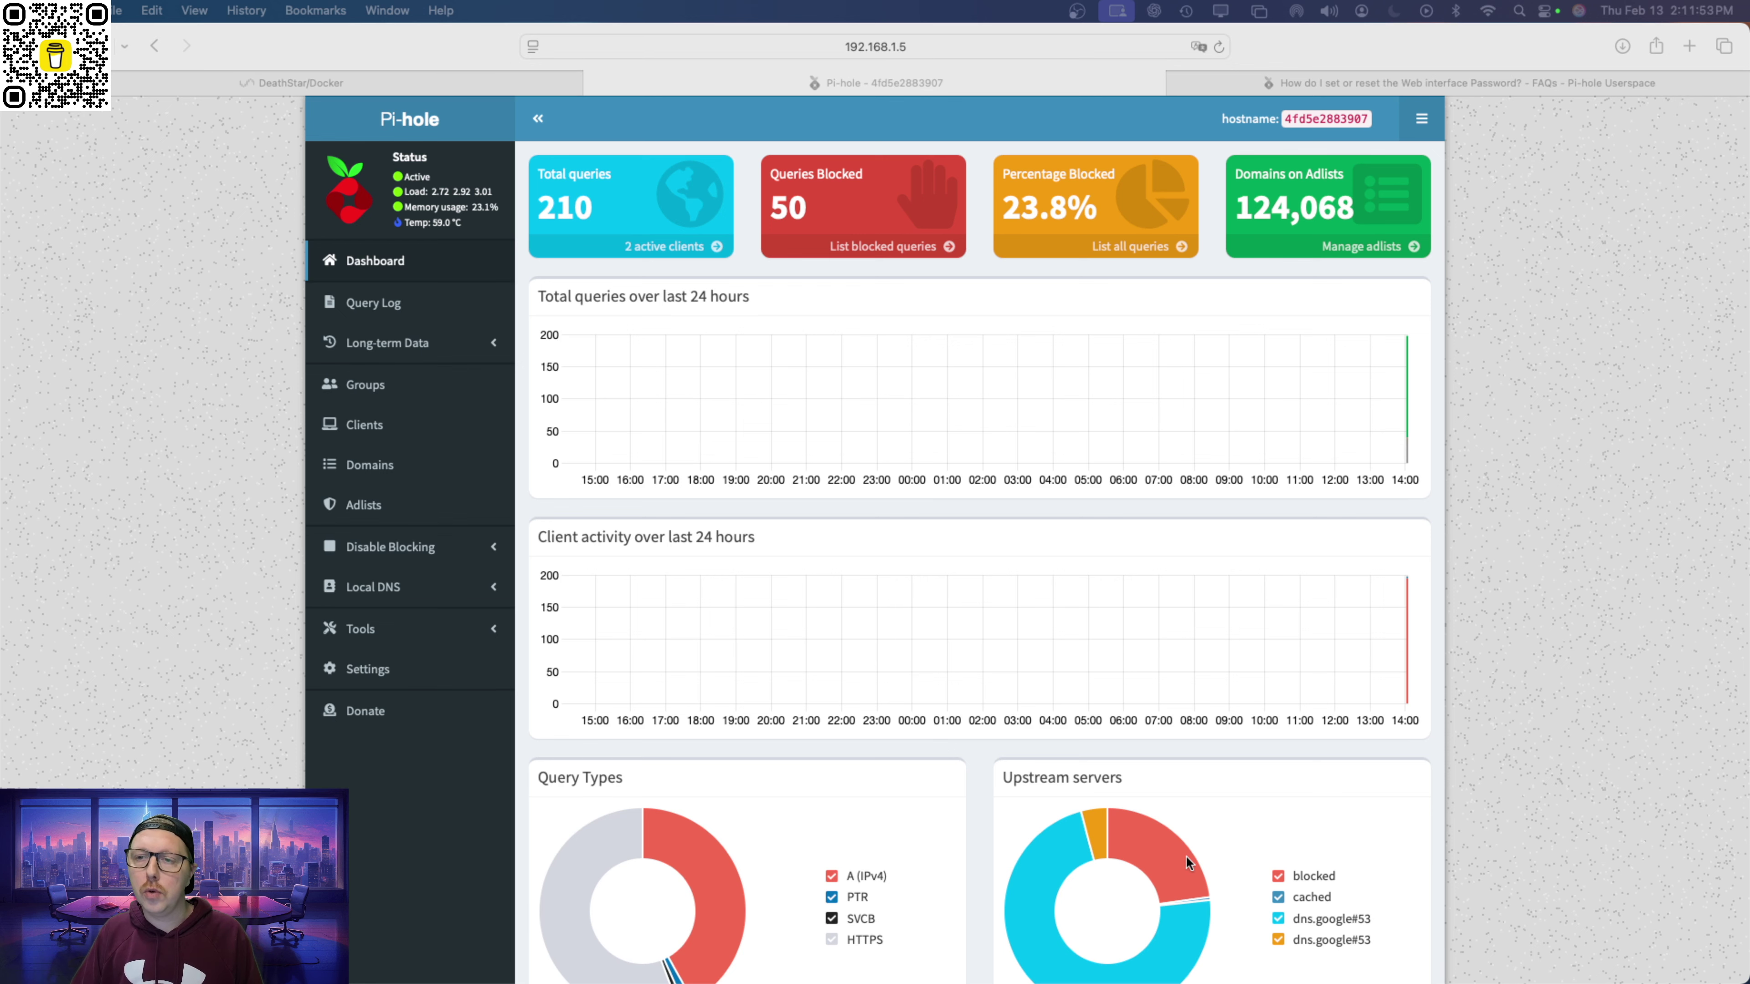
Copy the command pihole -a -p from the Pi-hole FAQ about resetting the web interface password.
{"action": "scroll", "coordinate": [1159, 627], "scroll_direction": "down", "scroll_amount": 1}
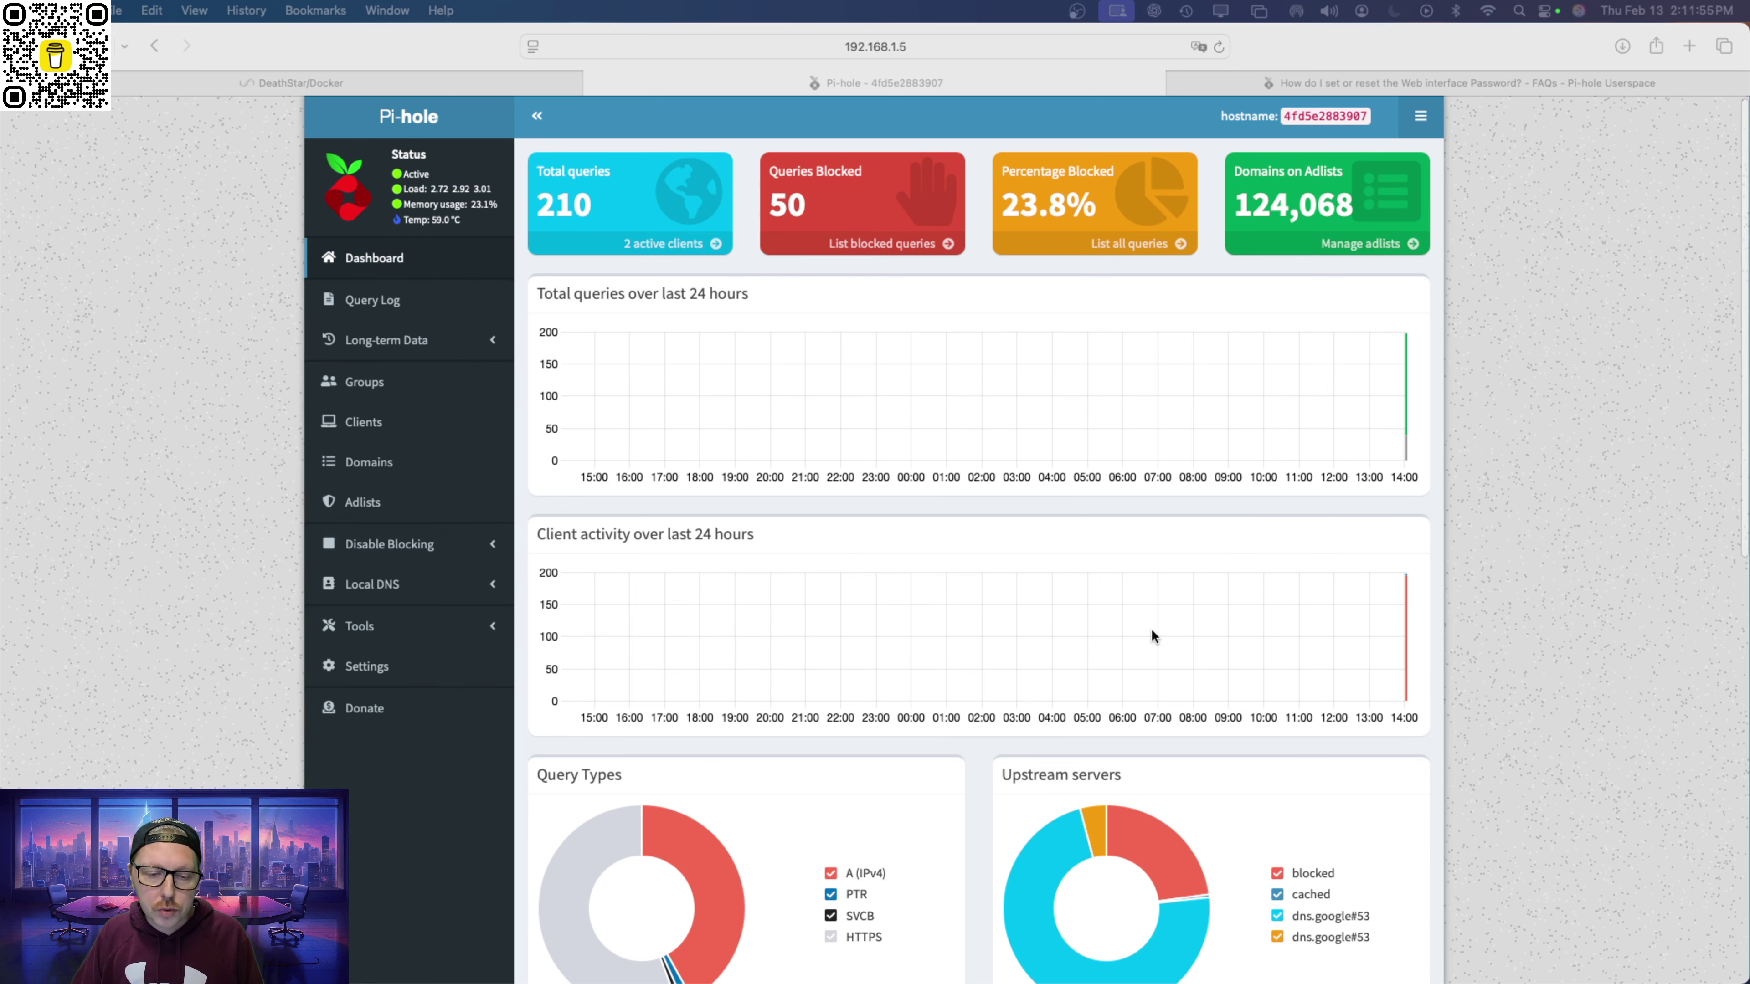
{"action": "scroll", "coordinate": [1151, 628], "scroll_direction": "up", "scroll_amount": 1}
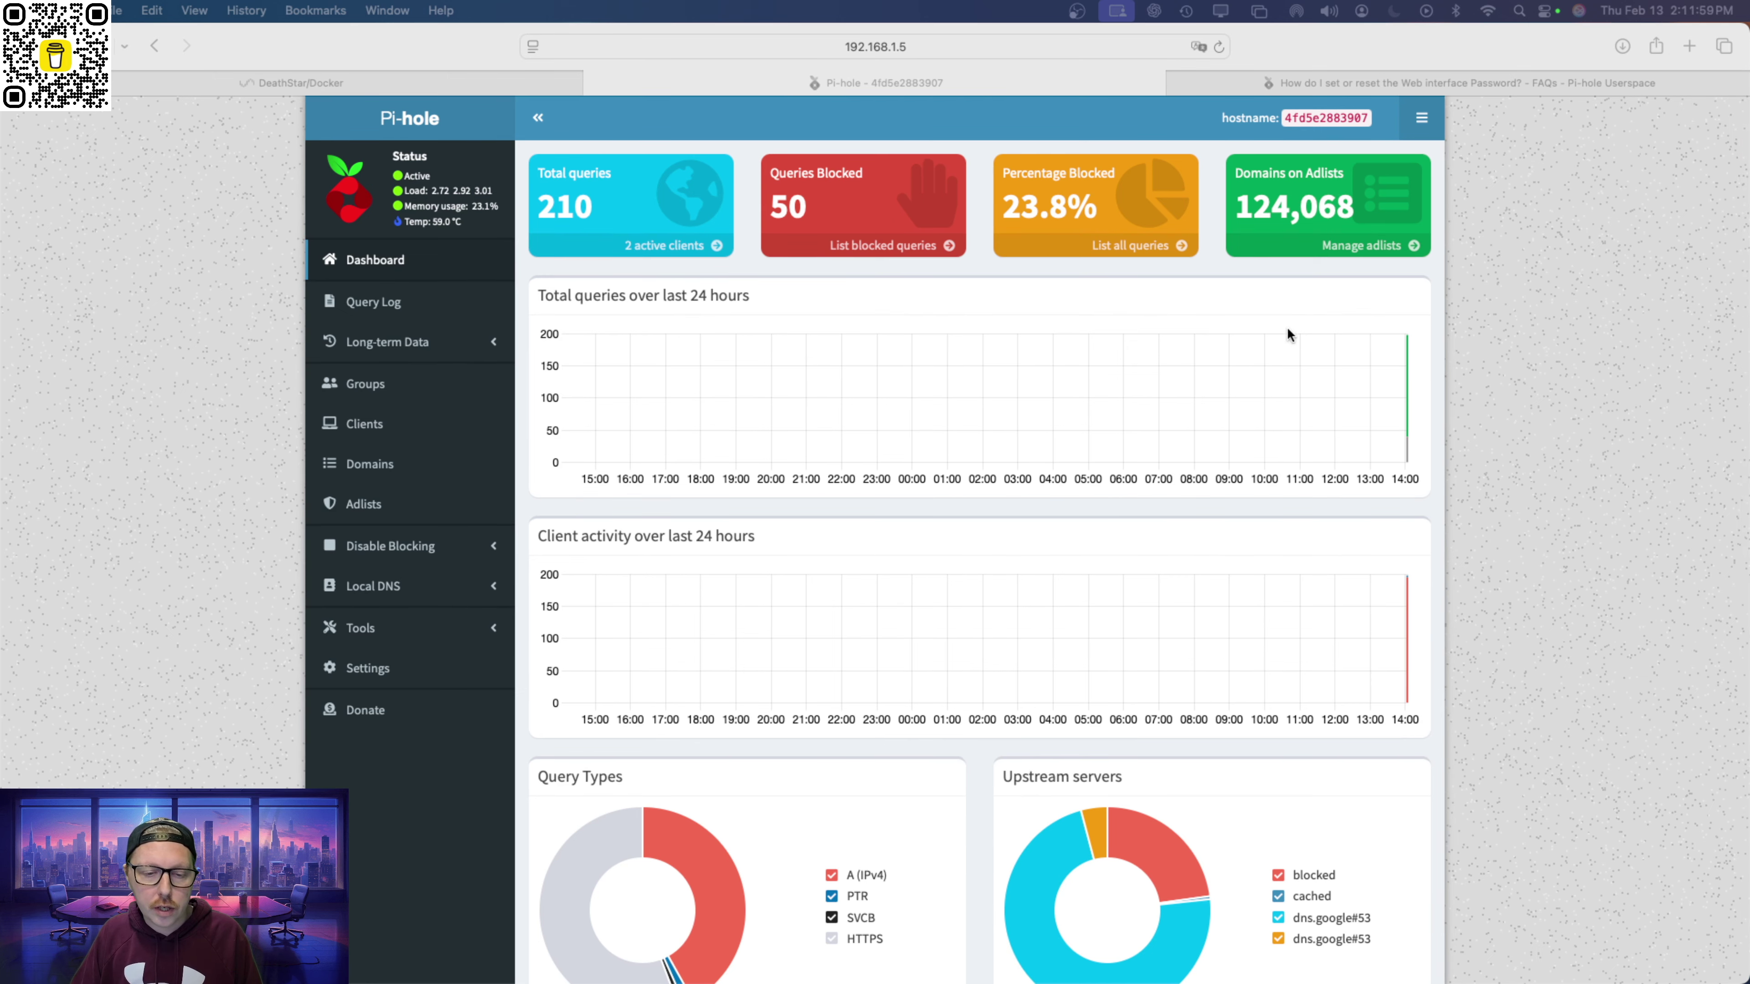
{"action": "left_click", "coordinate": [1491, 87]}
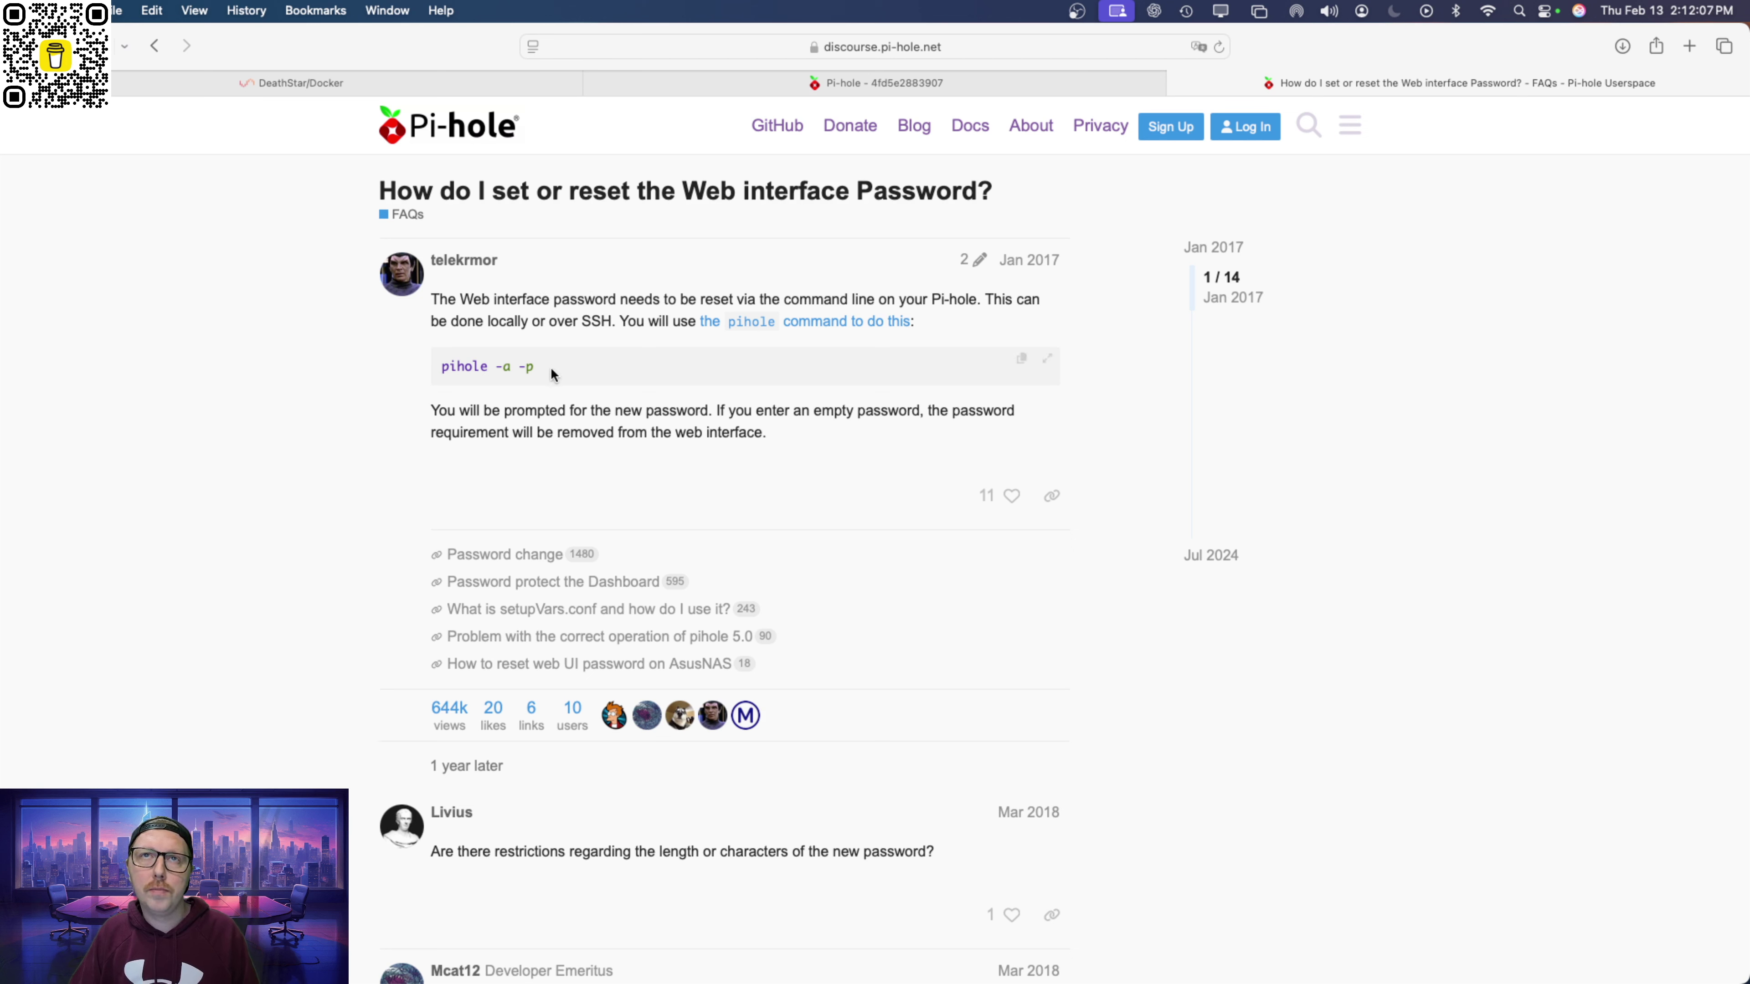
{"action": "left_click_drag", "start_coordinate": [535, 371], "coordinate": [443, 367]}
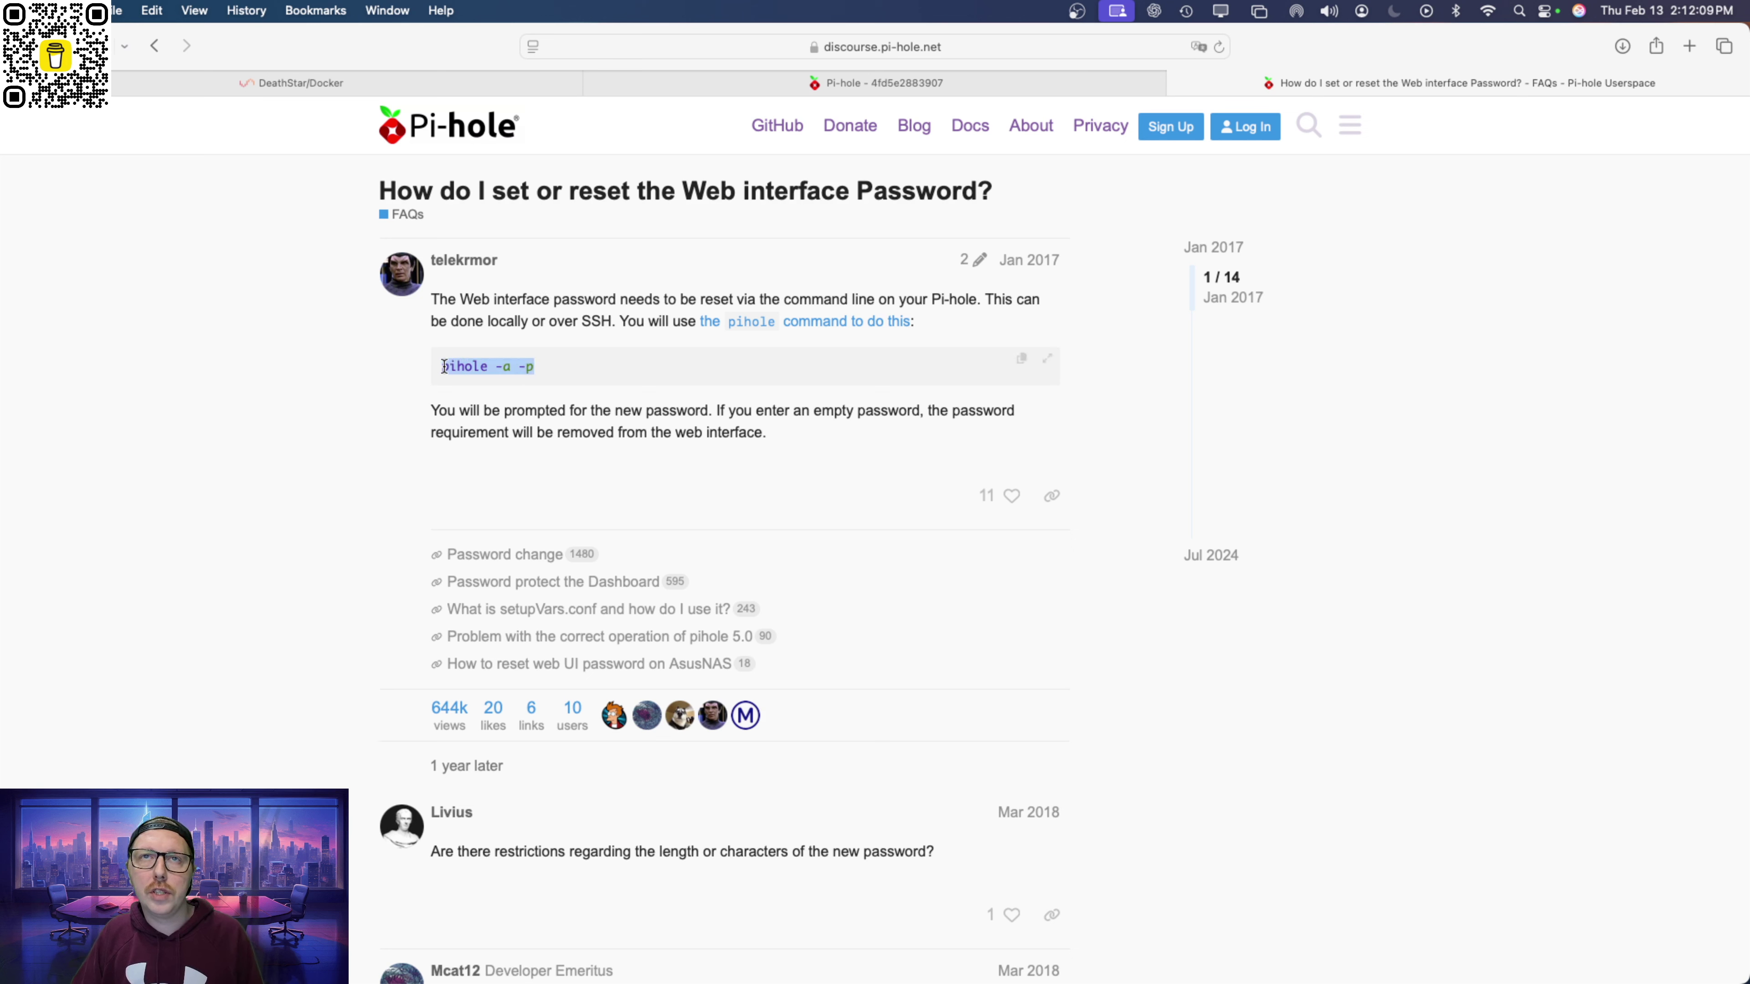
{"action": "right_click", "coordinate": [442, 367]}
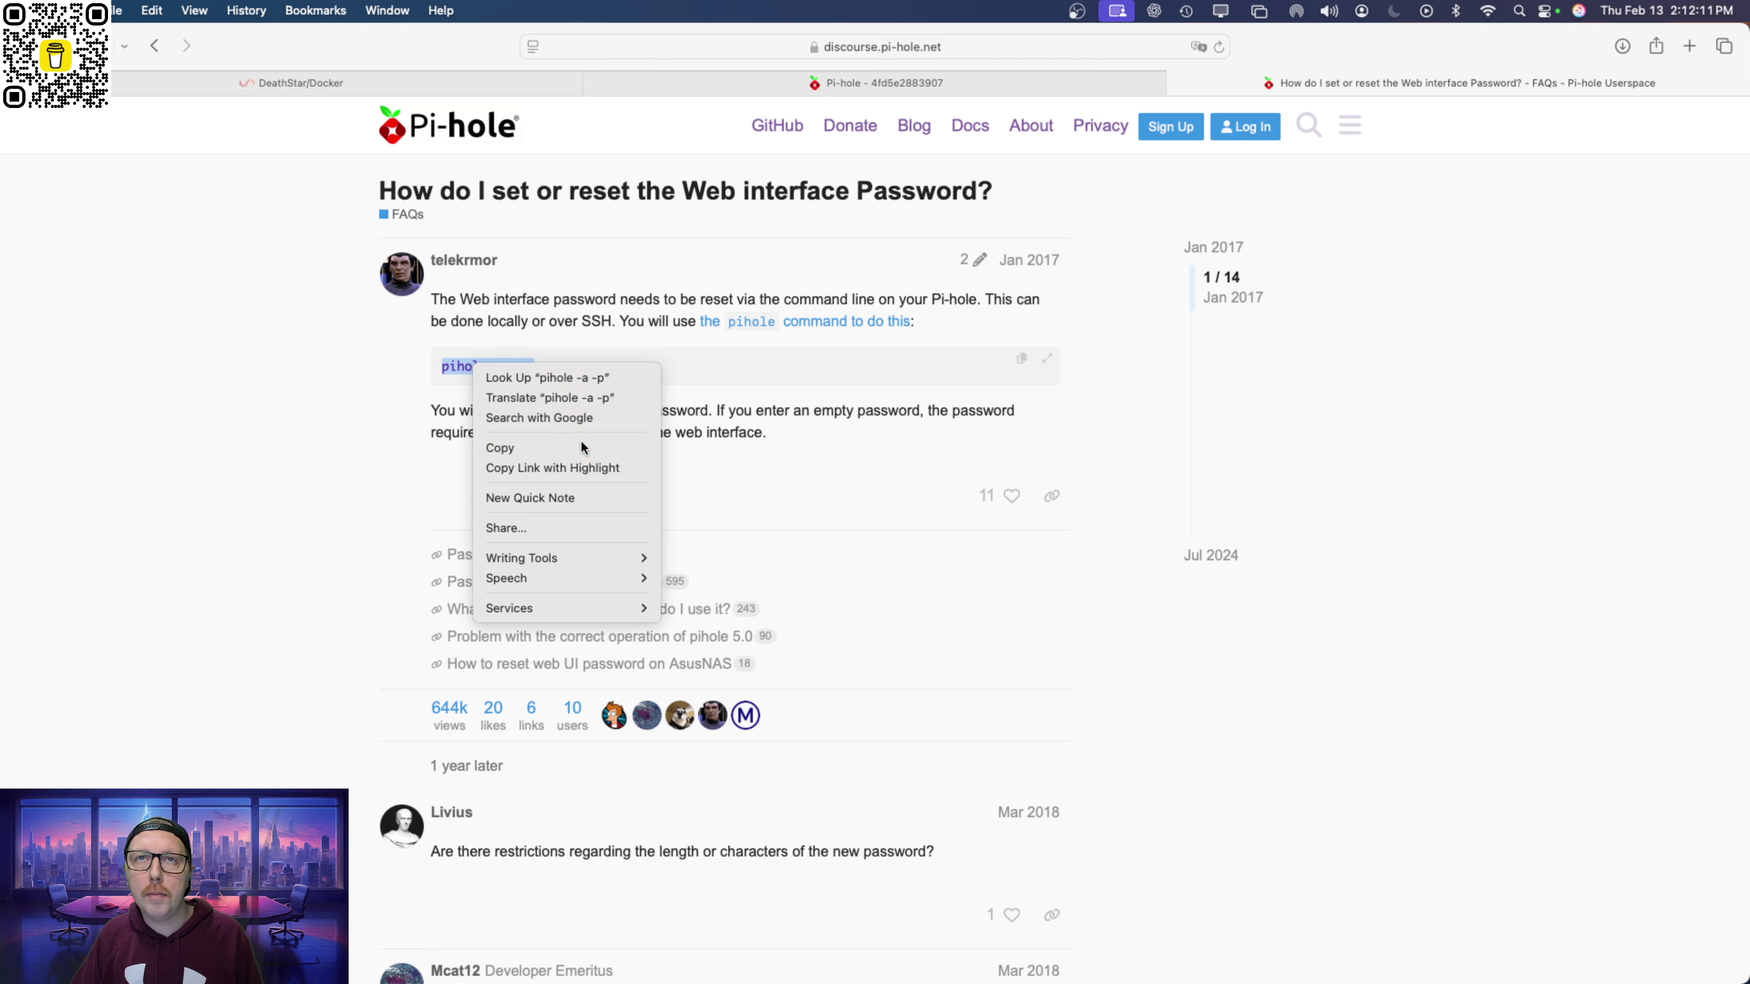
{"action": "left_click", "coordinate": [593, 444]}
Open a console for the binhex-official-pihole container in Unraid and run pihole -a -p.
{"action": "left_click", "coordinate": [316, 88]}
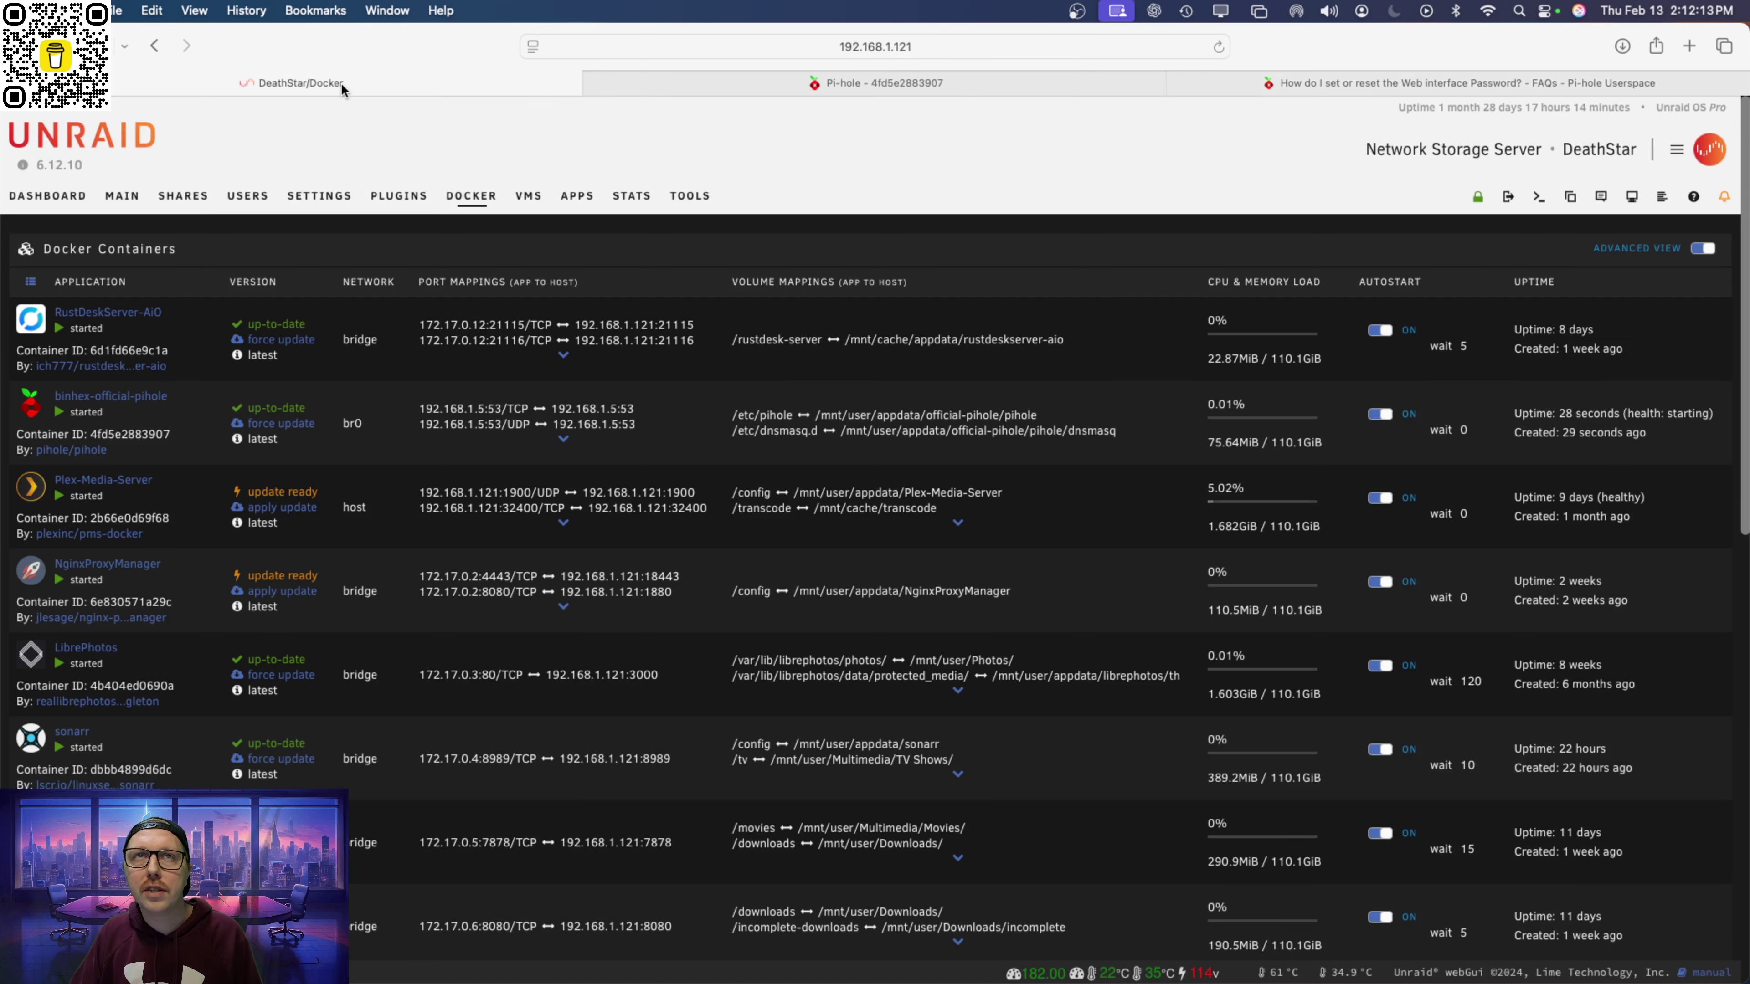
{"action": "scroll", "coordinate": [50, 412], "scroll_direction": "down", "scroll_amount": 1}
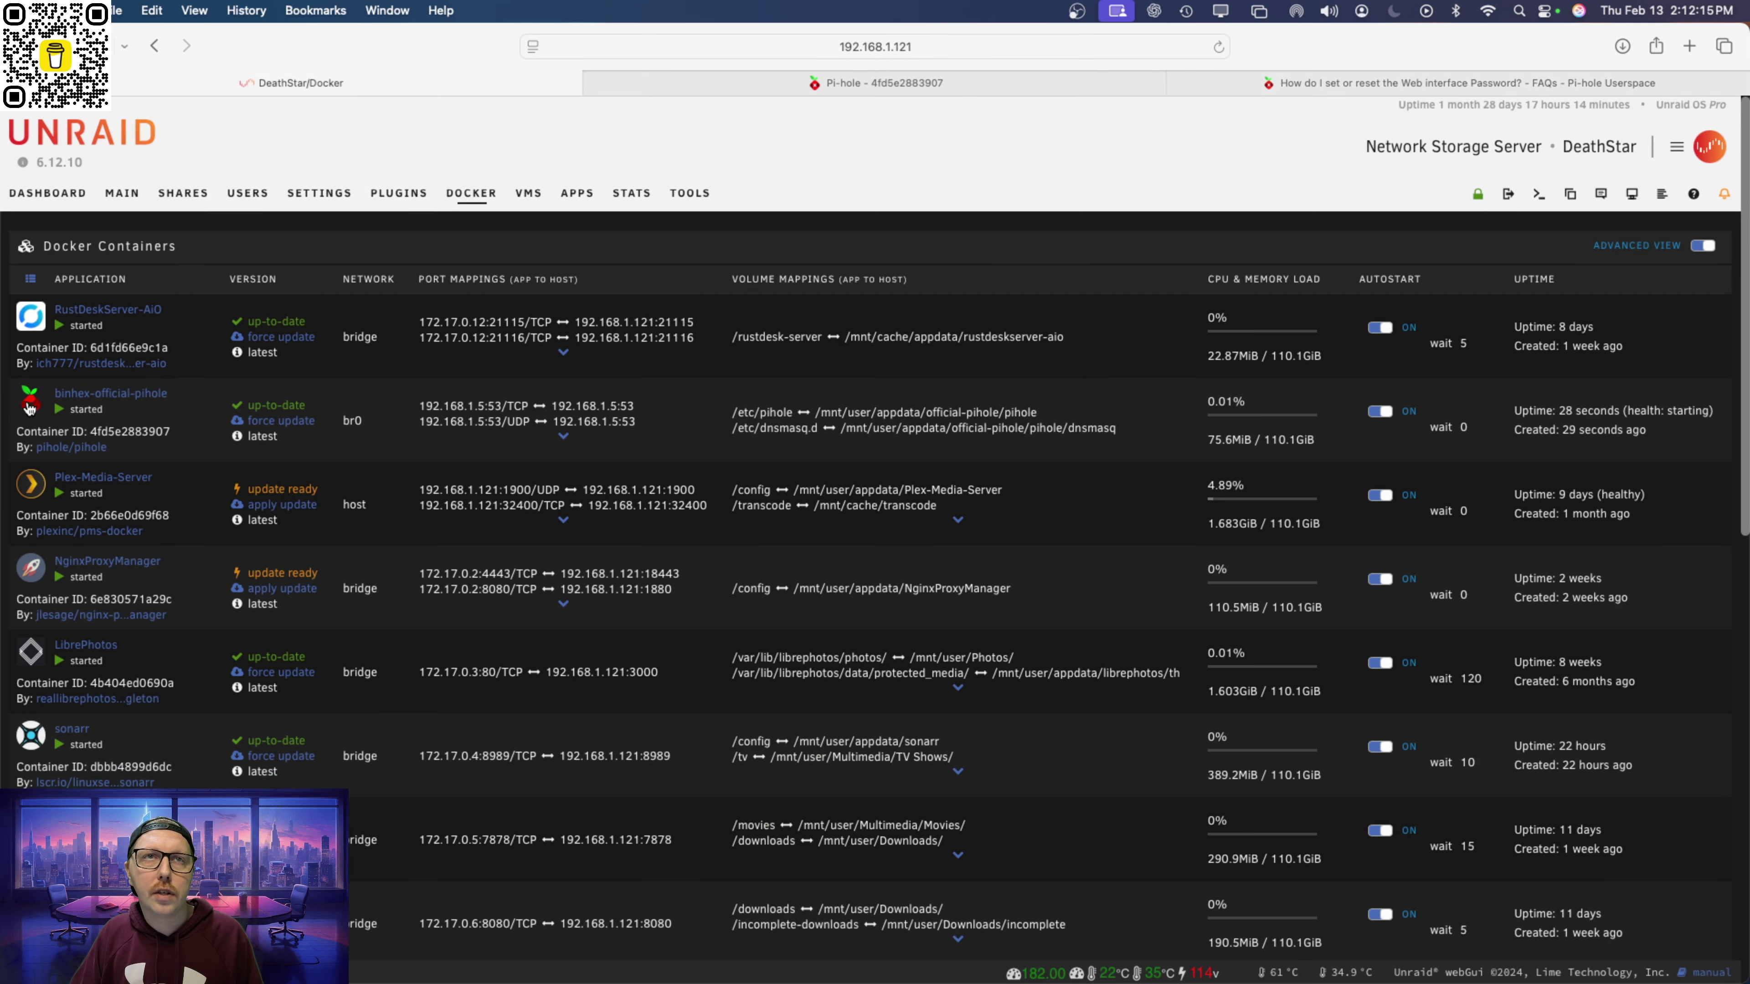
{"action": "left_click", "coordinate": [32, 411]}
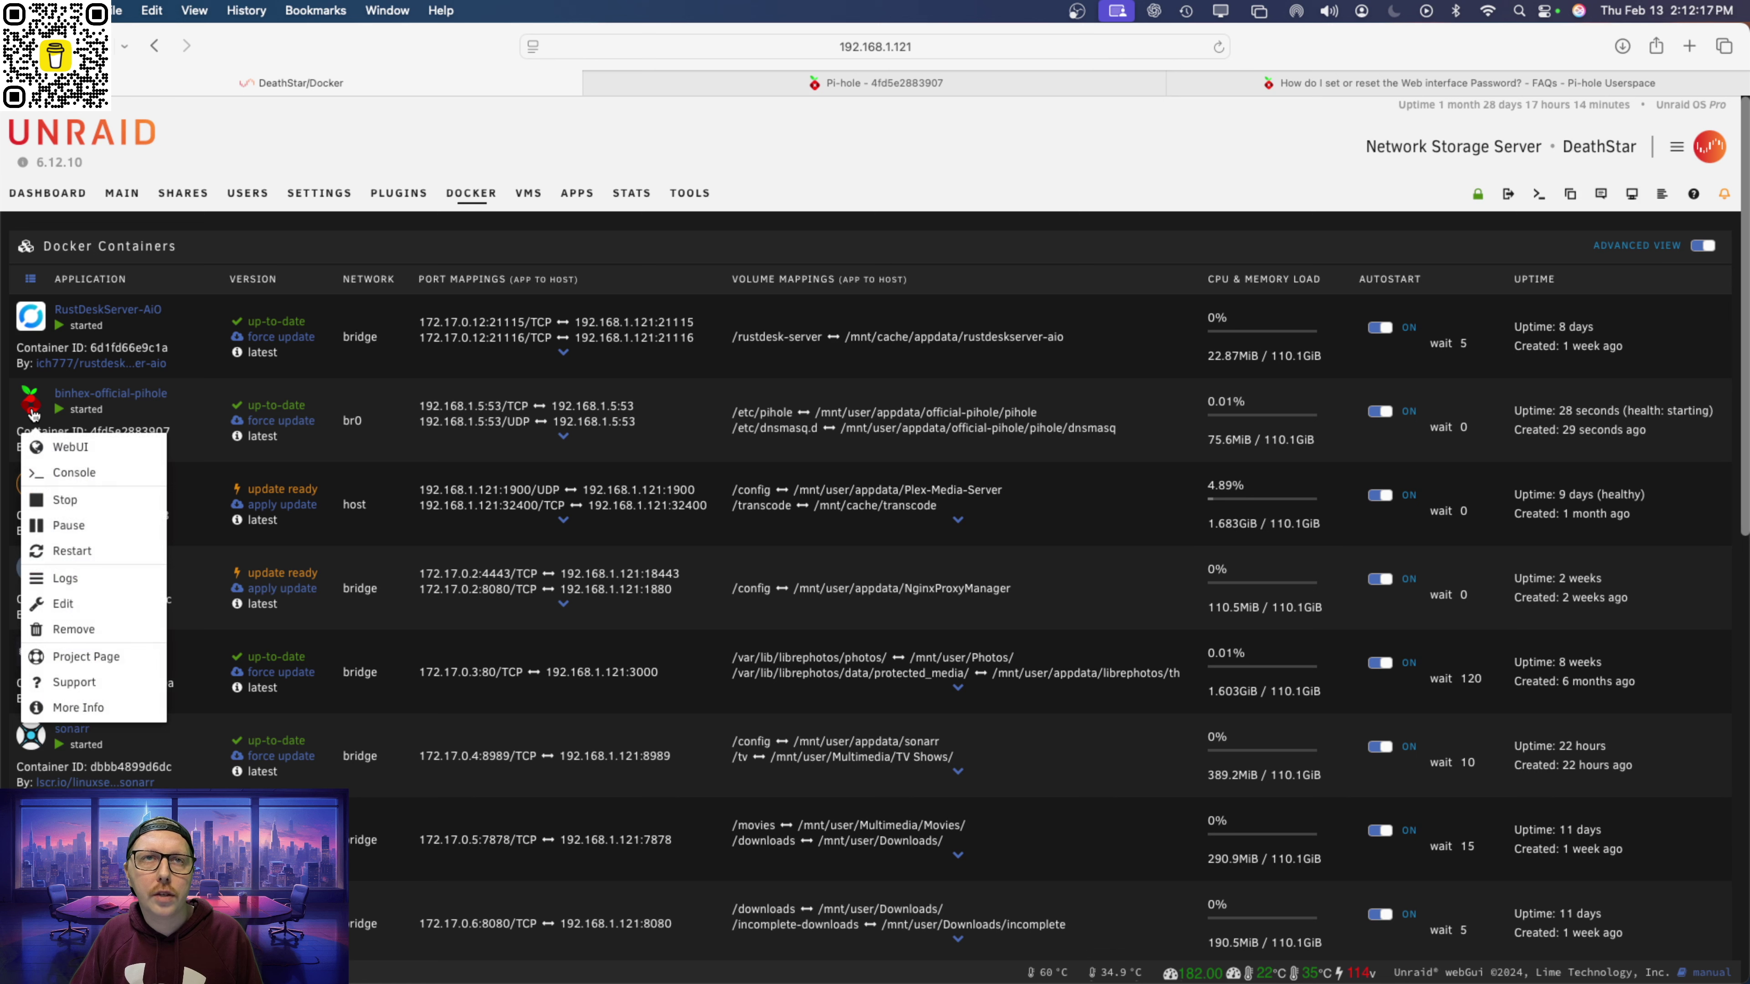
{"action": "left_click", "coordinate": [62, 474]}
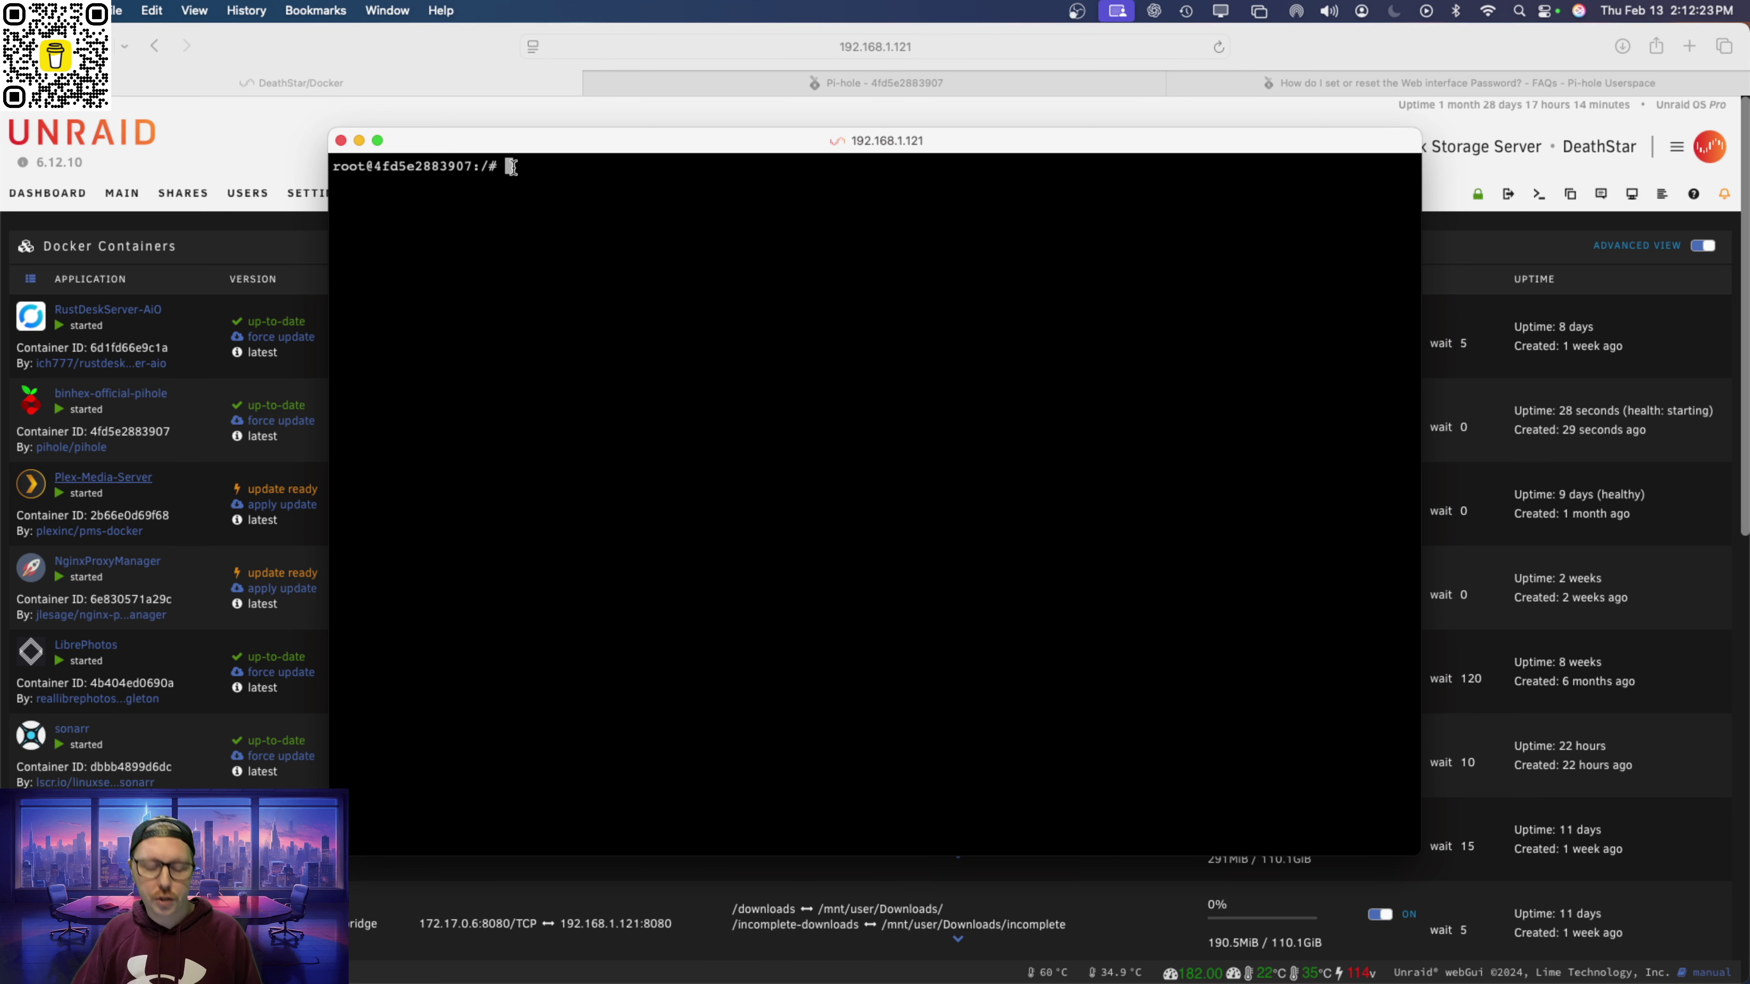
{"action": "key", "text": "super+v"}
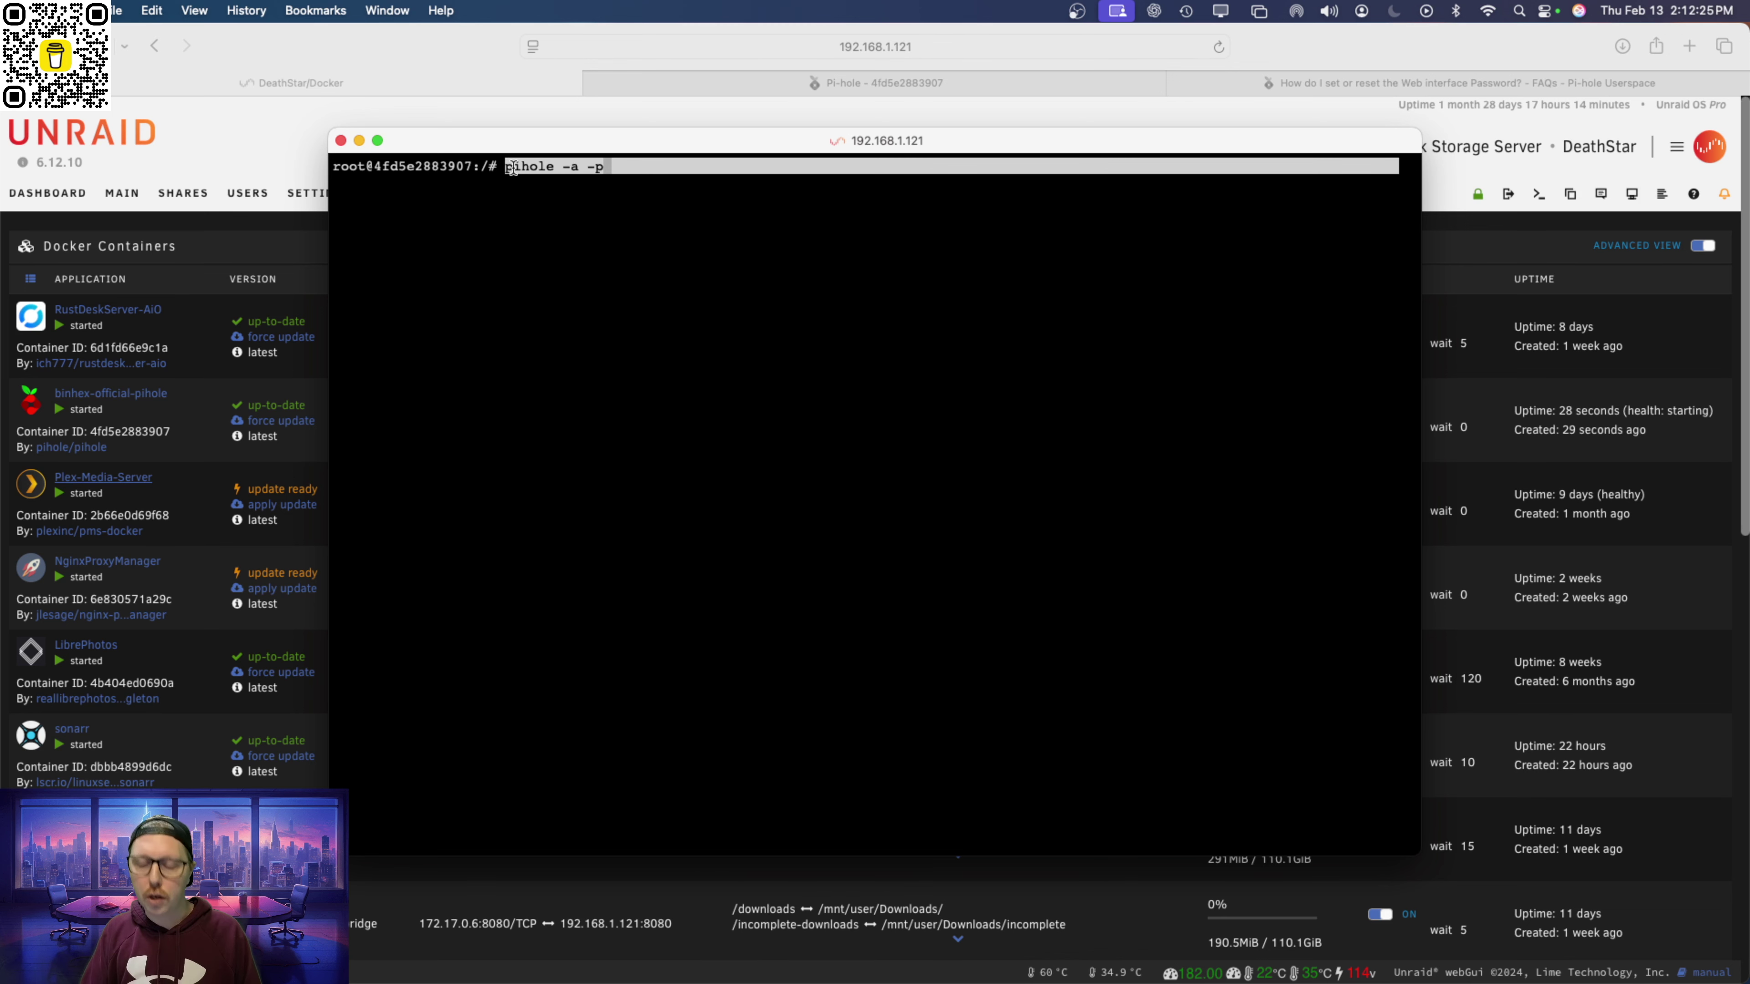
{"action": "key", "text": "Return"}
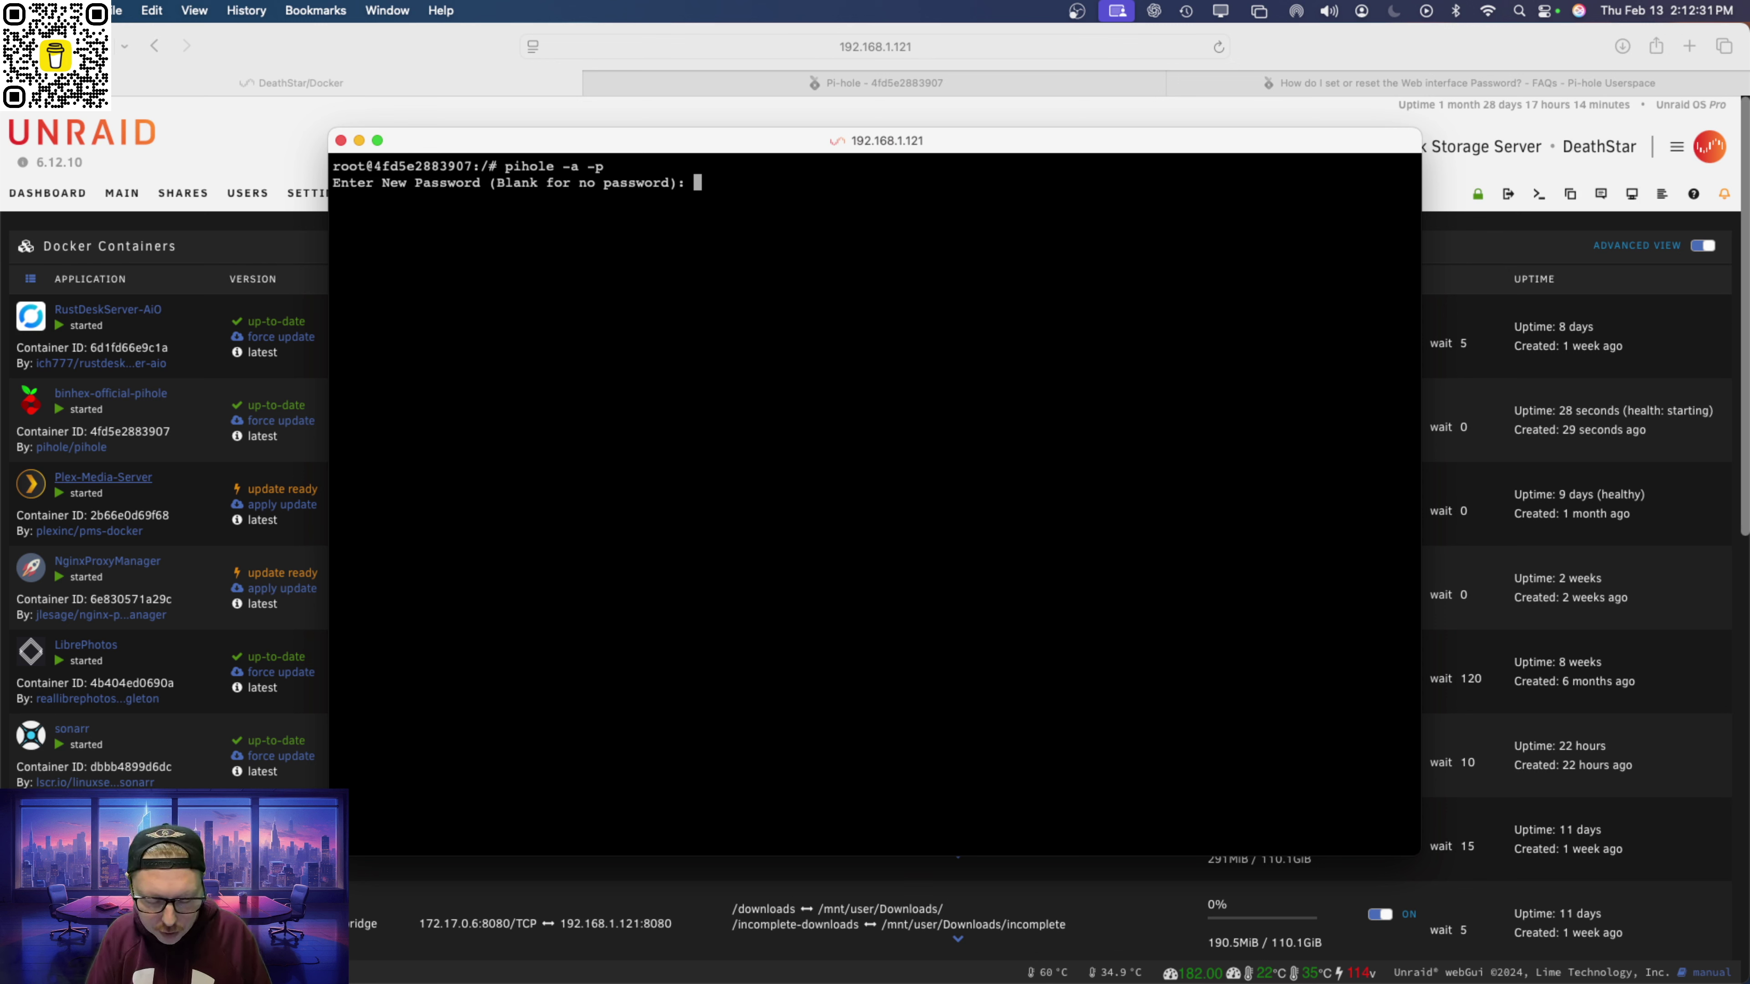
Enter and confirm the new Pi-hole web interface password in the console, and restart the binhex-official-pihole container.
{"action": "key", "text": "Return"}
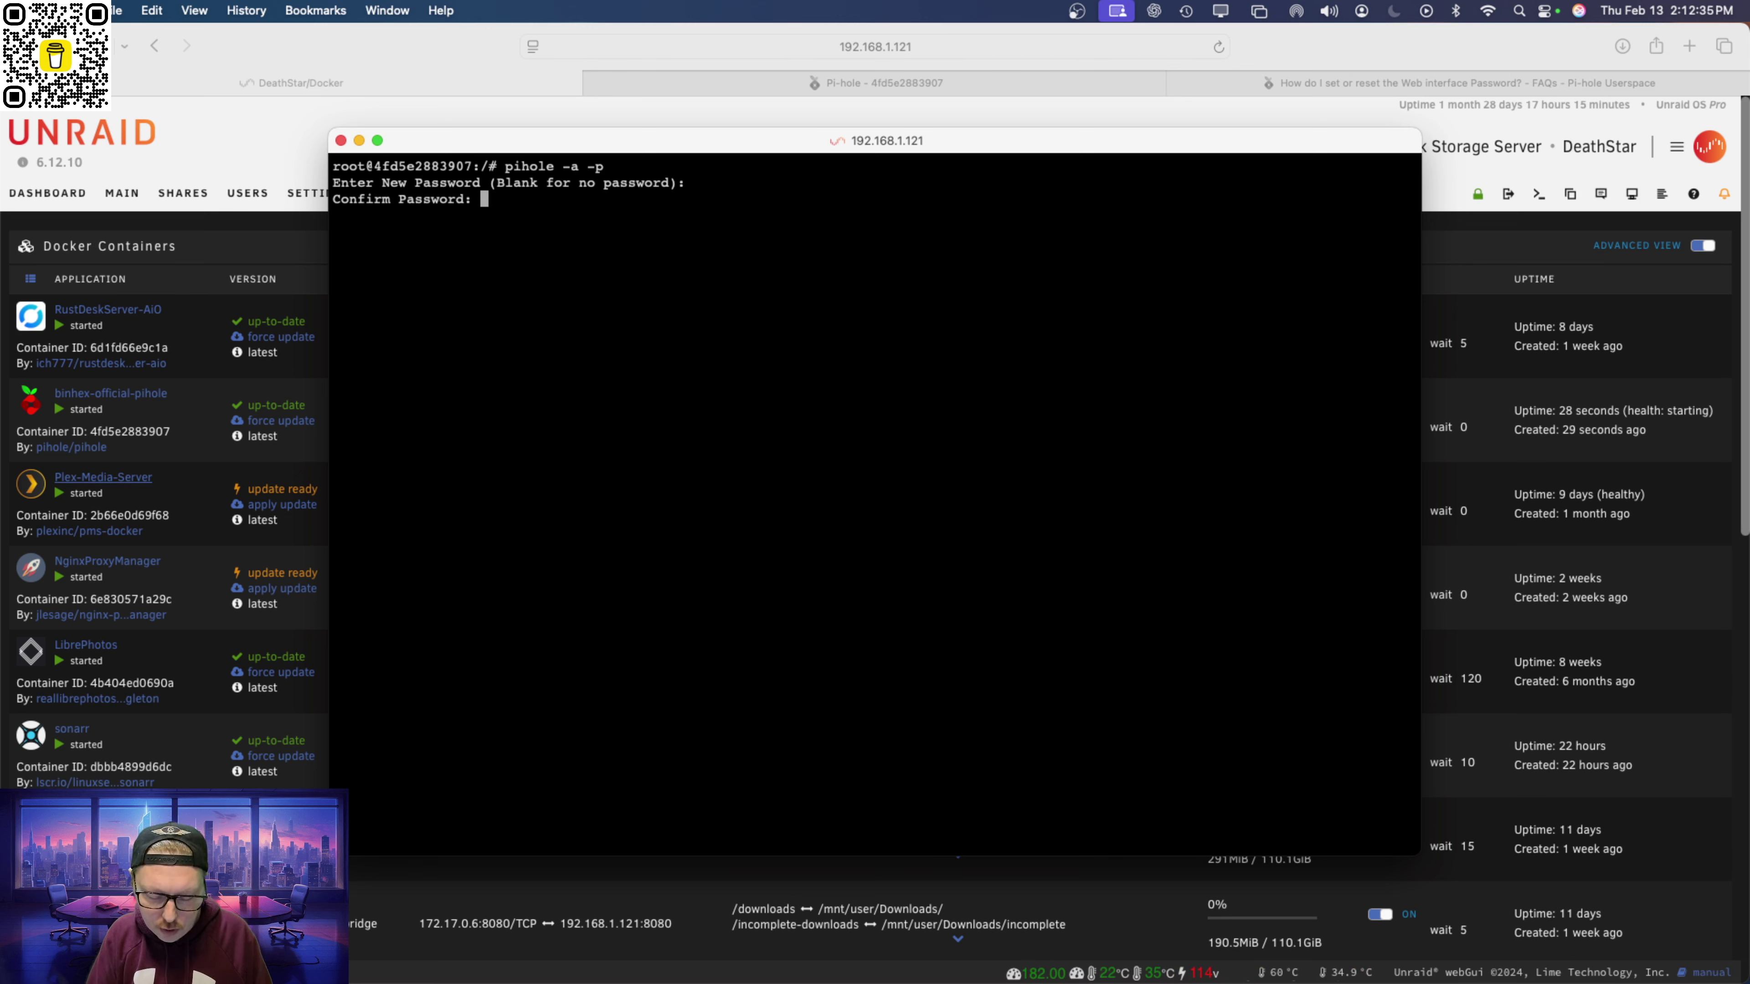
{"action": "key", "text": "Return"}
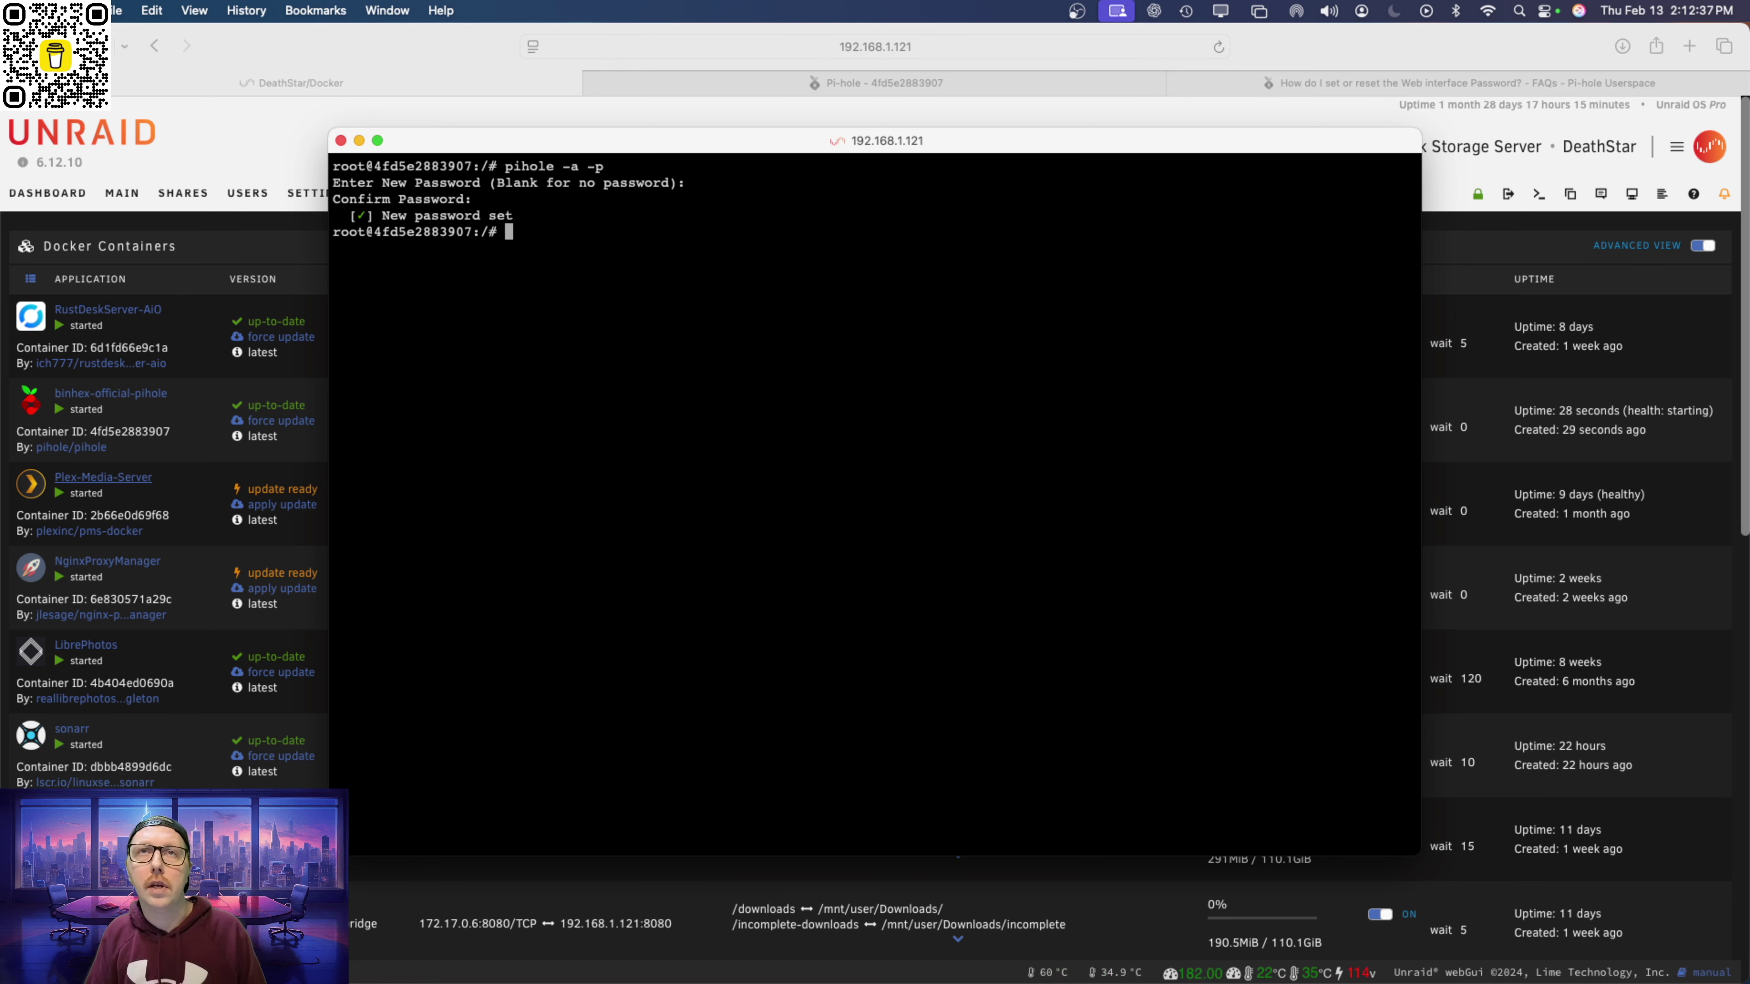
{"action": "left_click", "coordinate": [340, 141]}
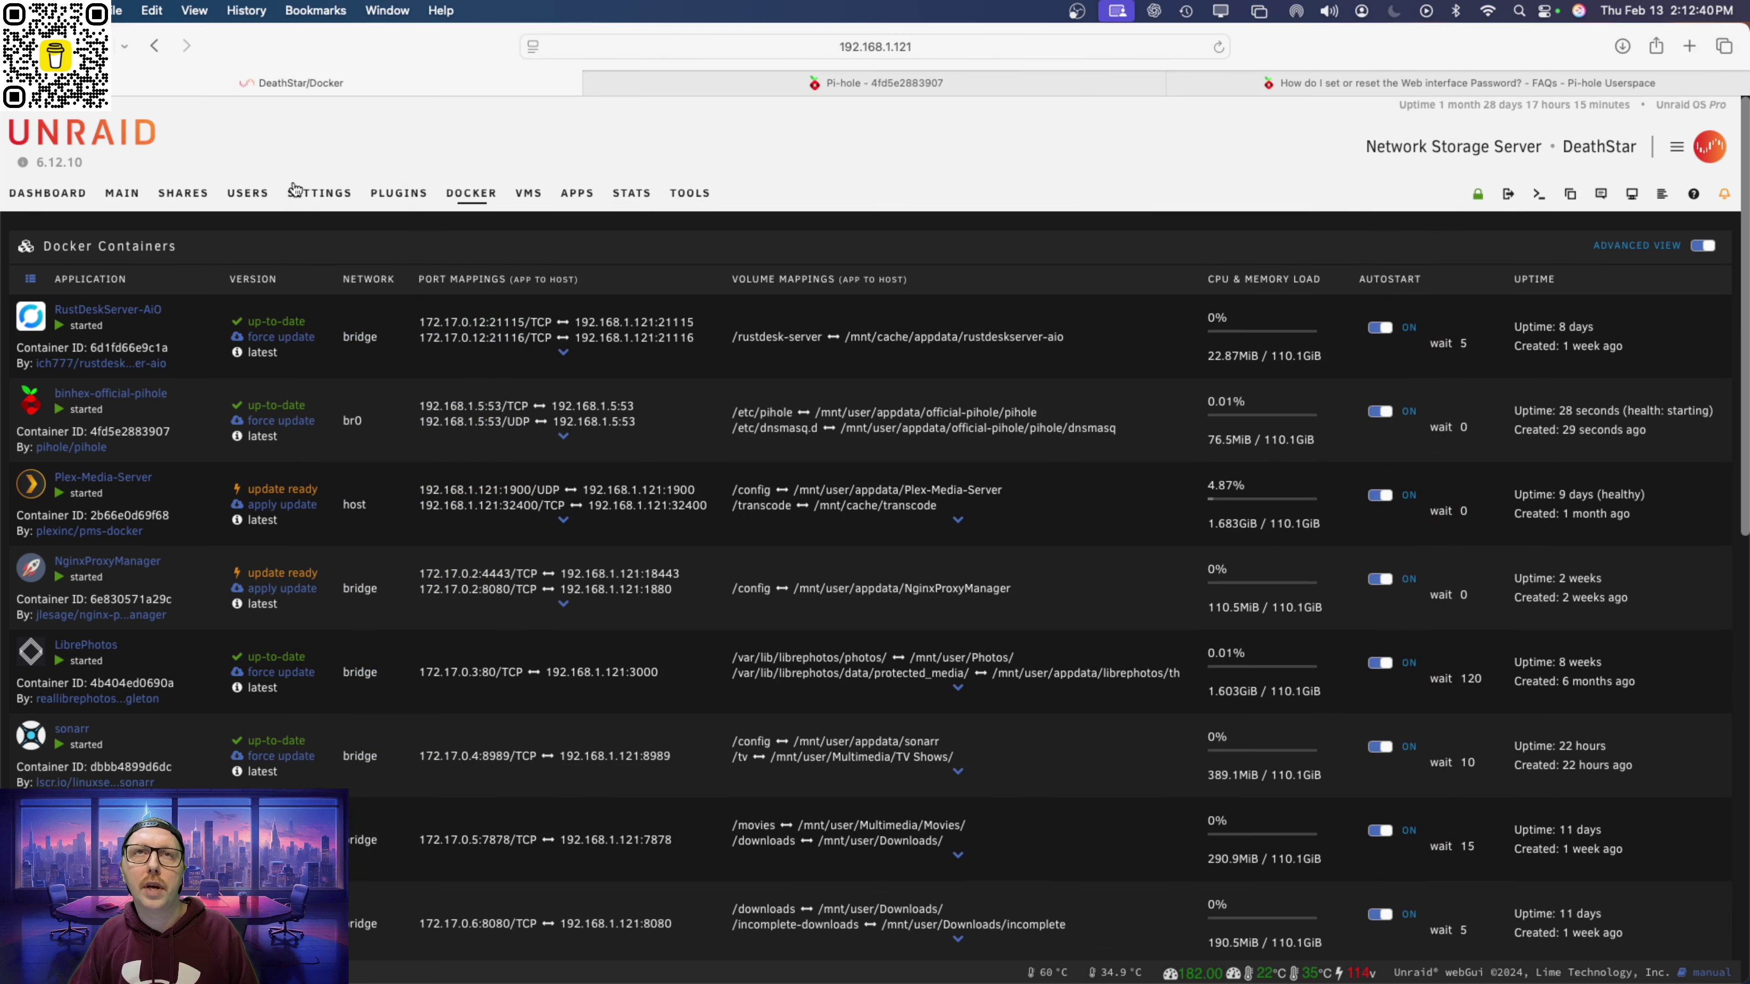
{"action": "left_click", "coordinate": [30, 401]}
{"action": "left_click", "coordinate": [81, 549]}
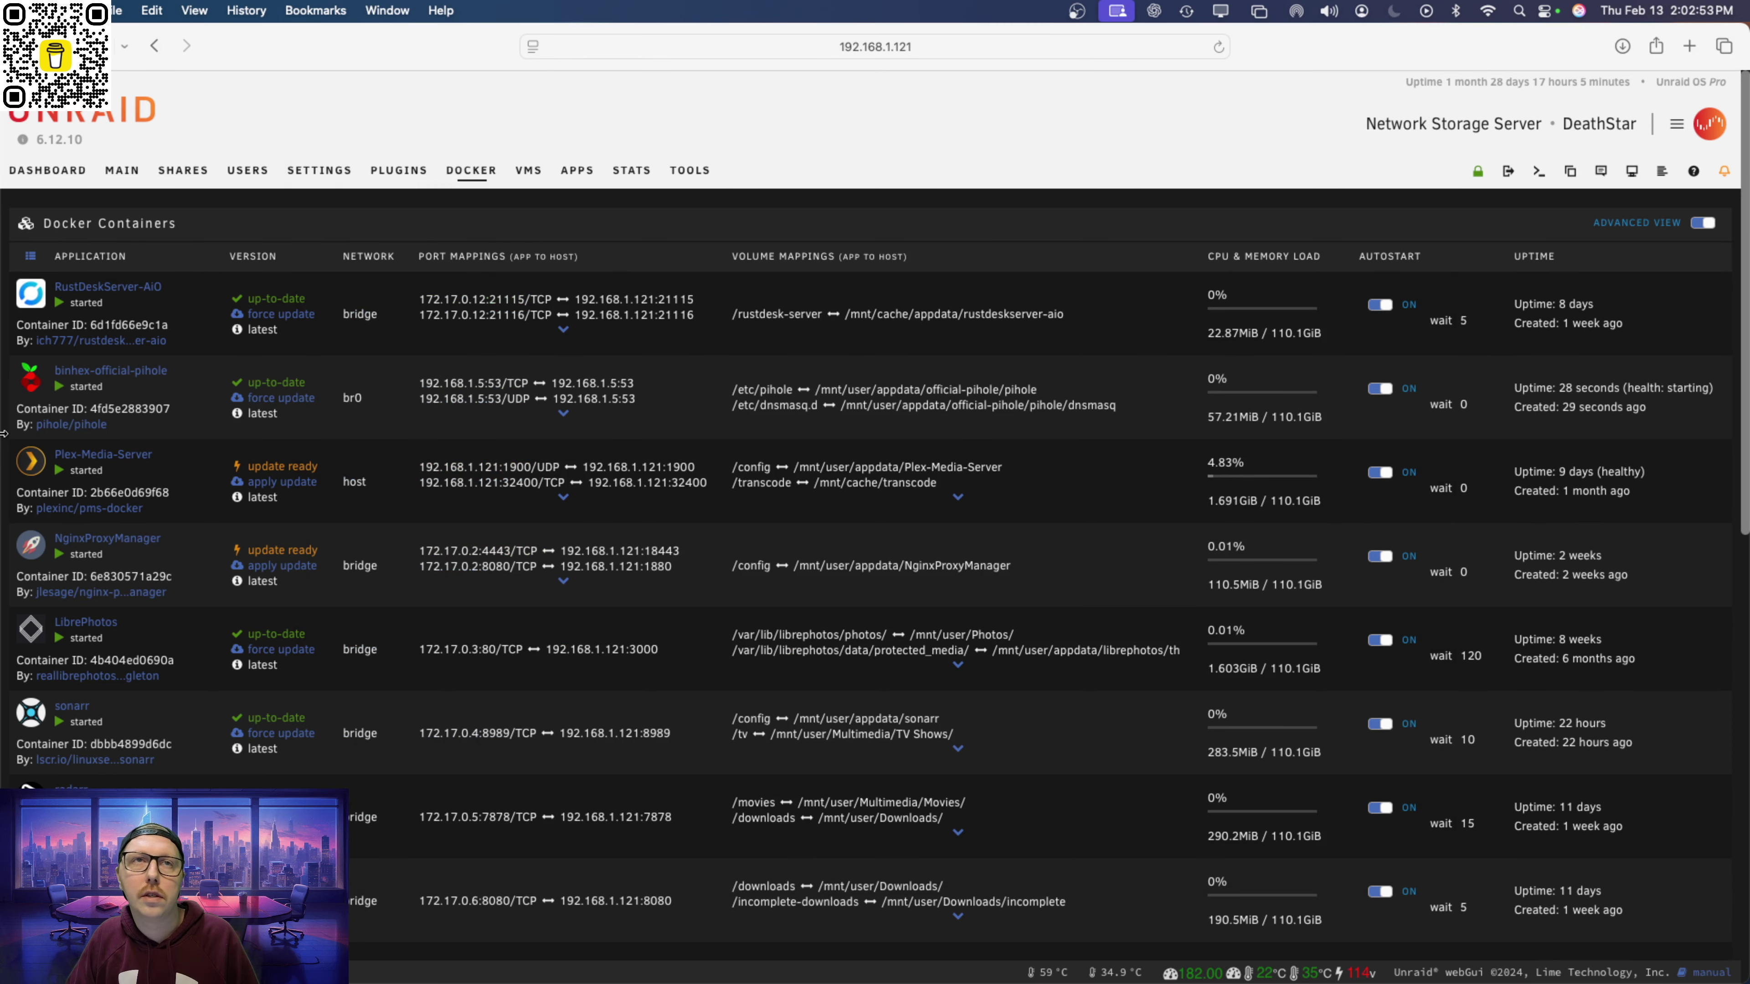
Open the Pi-hole web interface from its container and log in with the account password, enabling Remember me for 7 days.
{"action": "left_click", "coordinate": [29, 390]}
{"action": "left_click", "coordinate": [89, 429]}
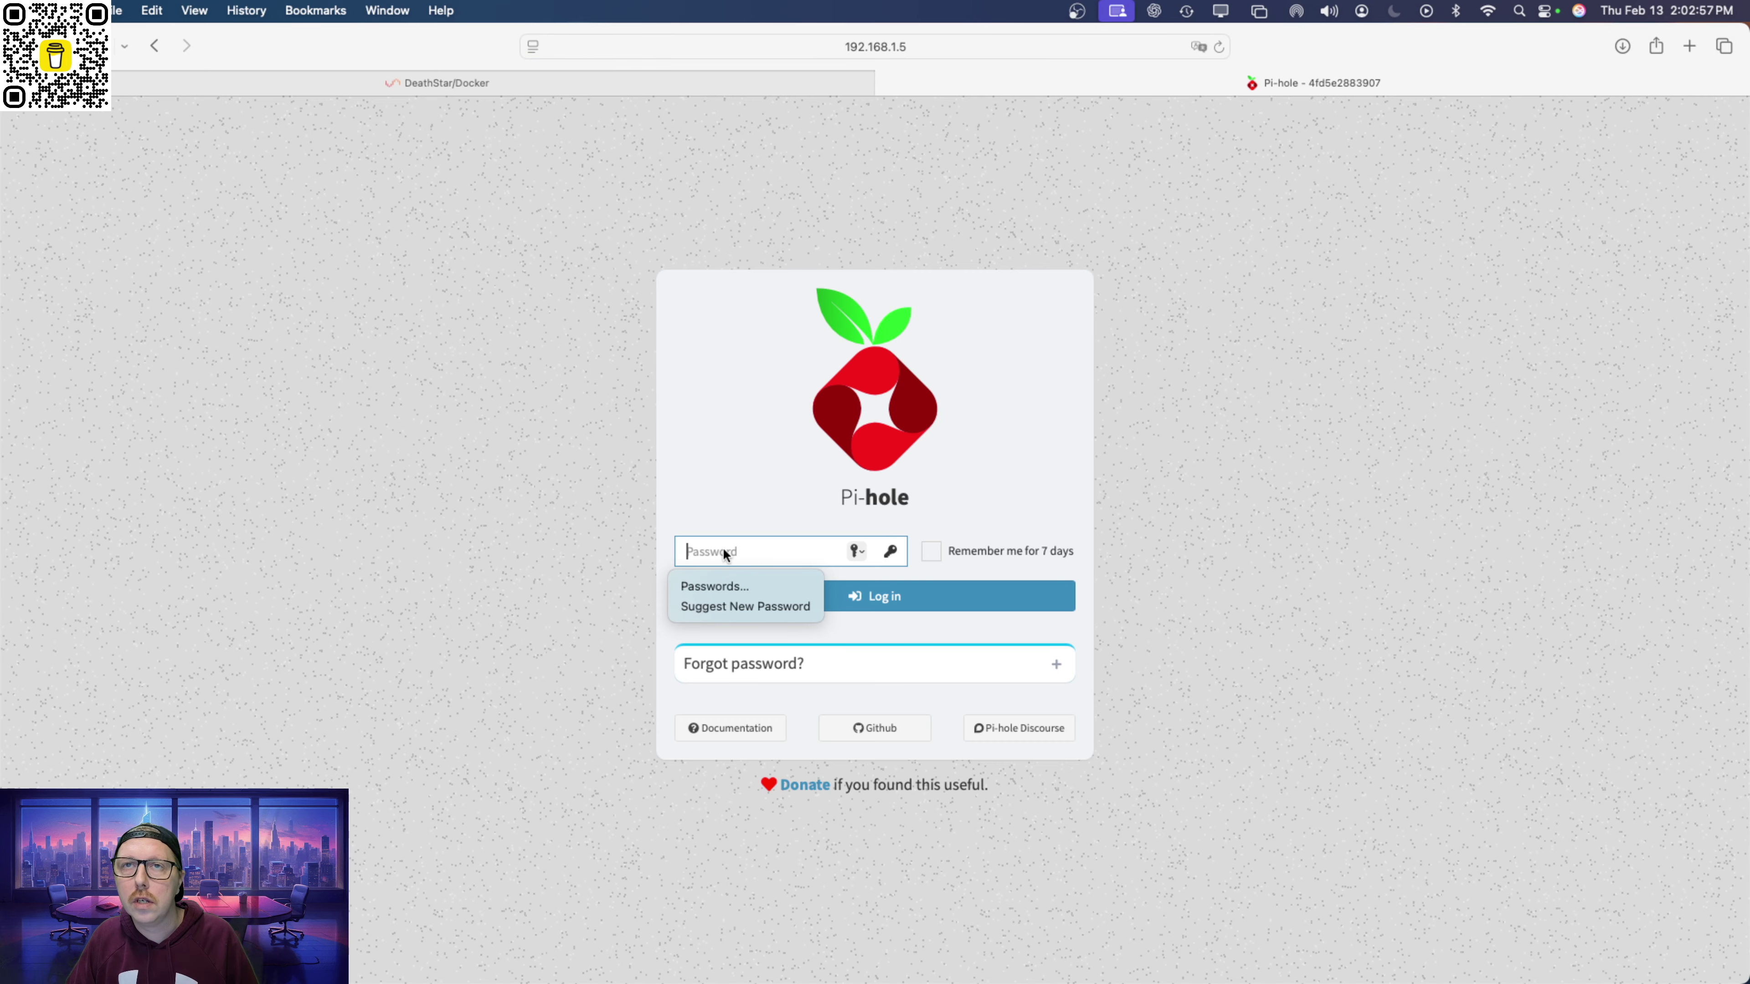
{"action": "left_click", "coordinate": [778, 597]}
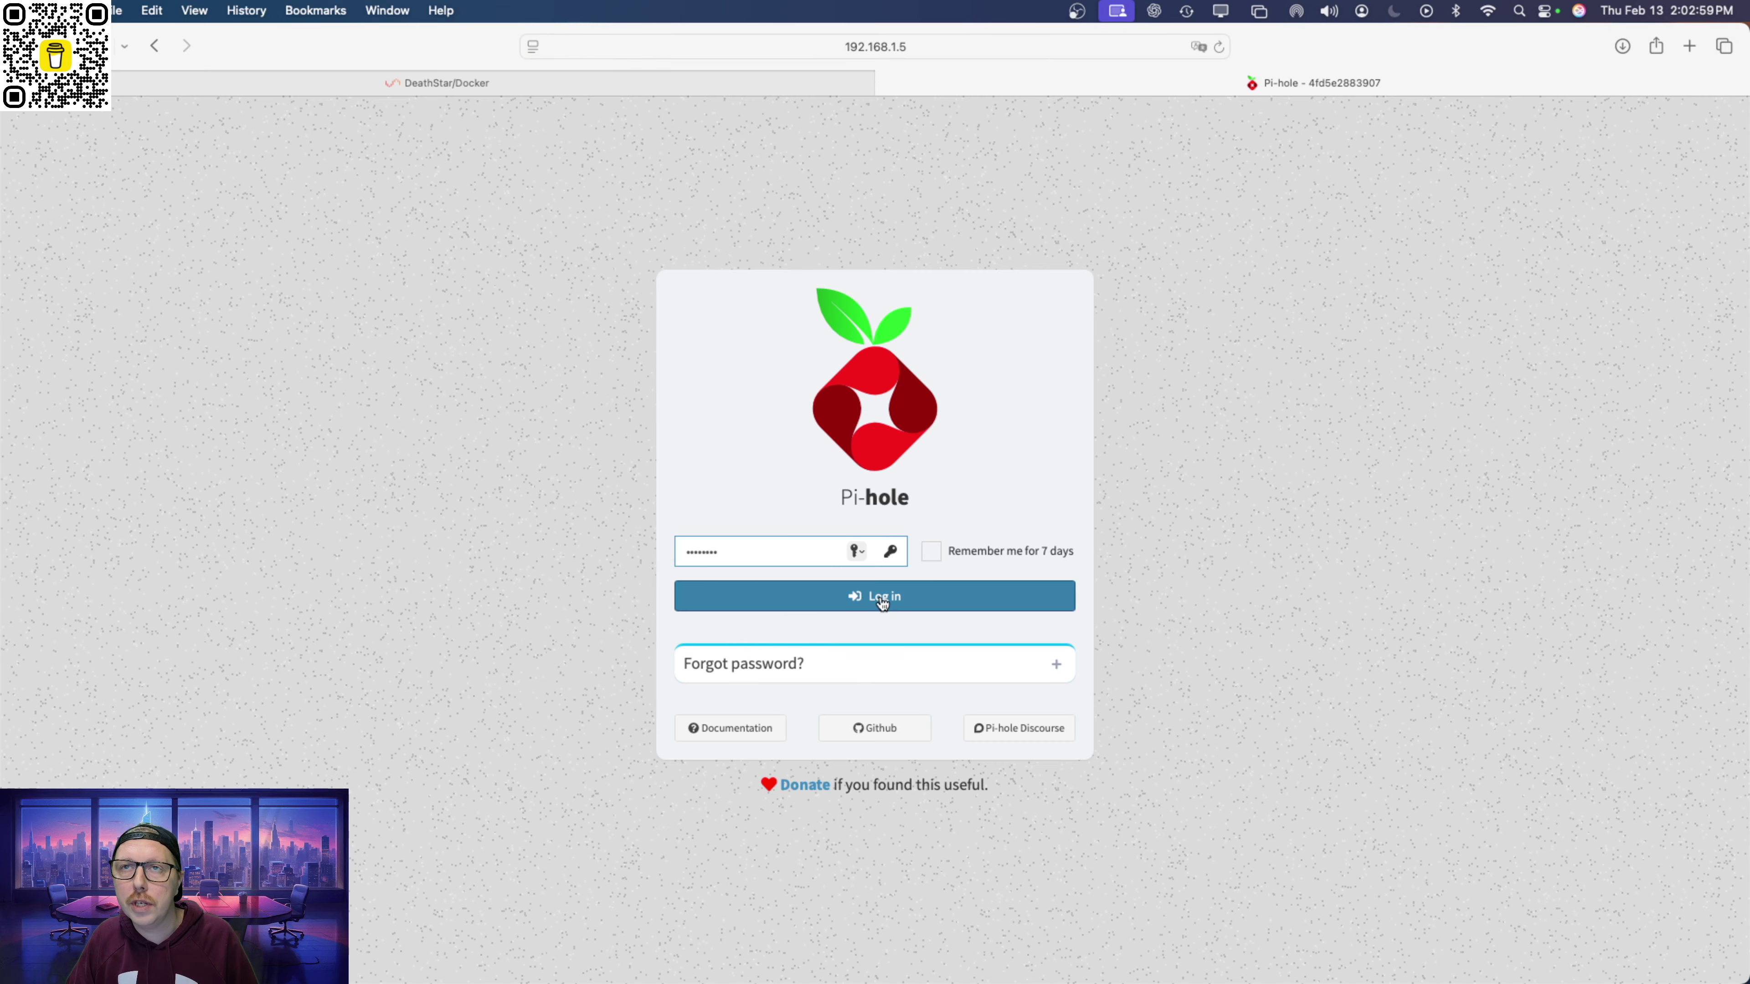
{"action": "left_click", "coordinate": [930, 551]}
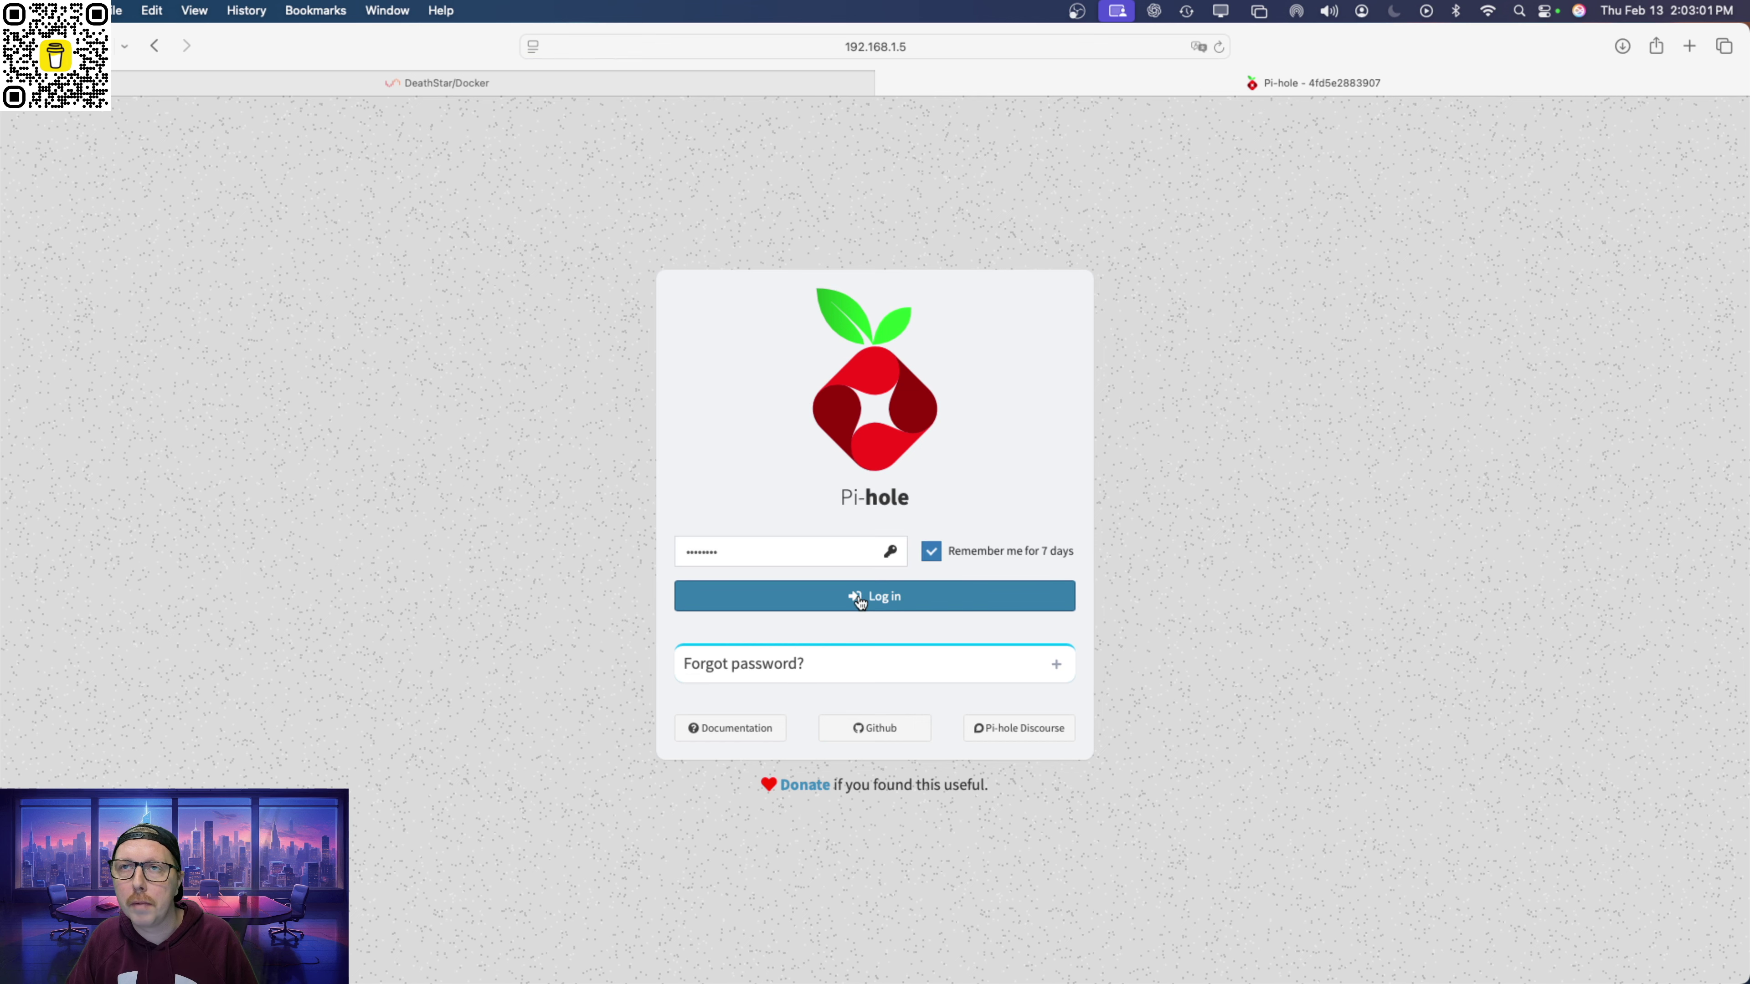
{"action": "left_click", "coordinate": [859, 602]}
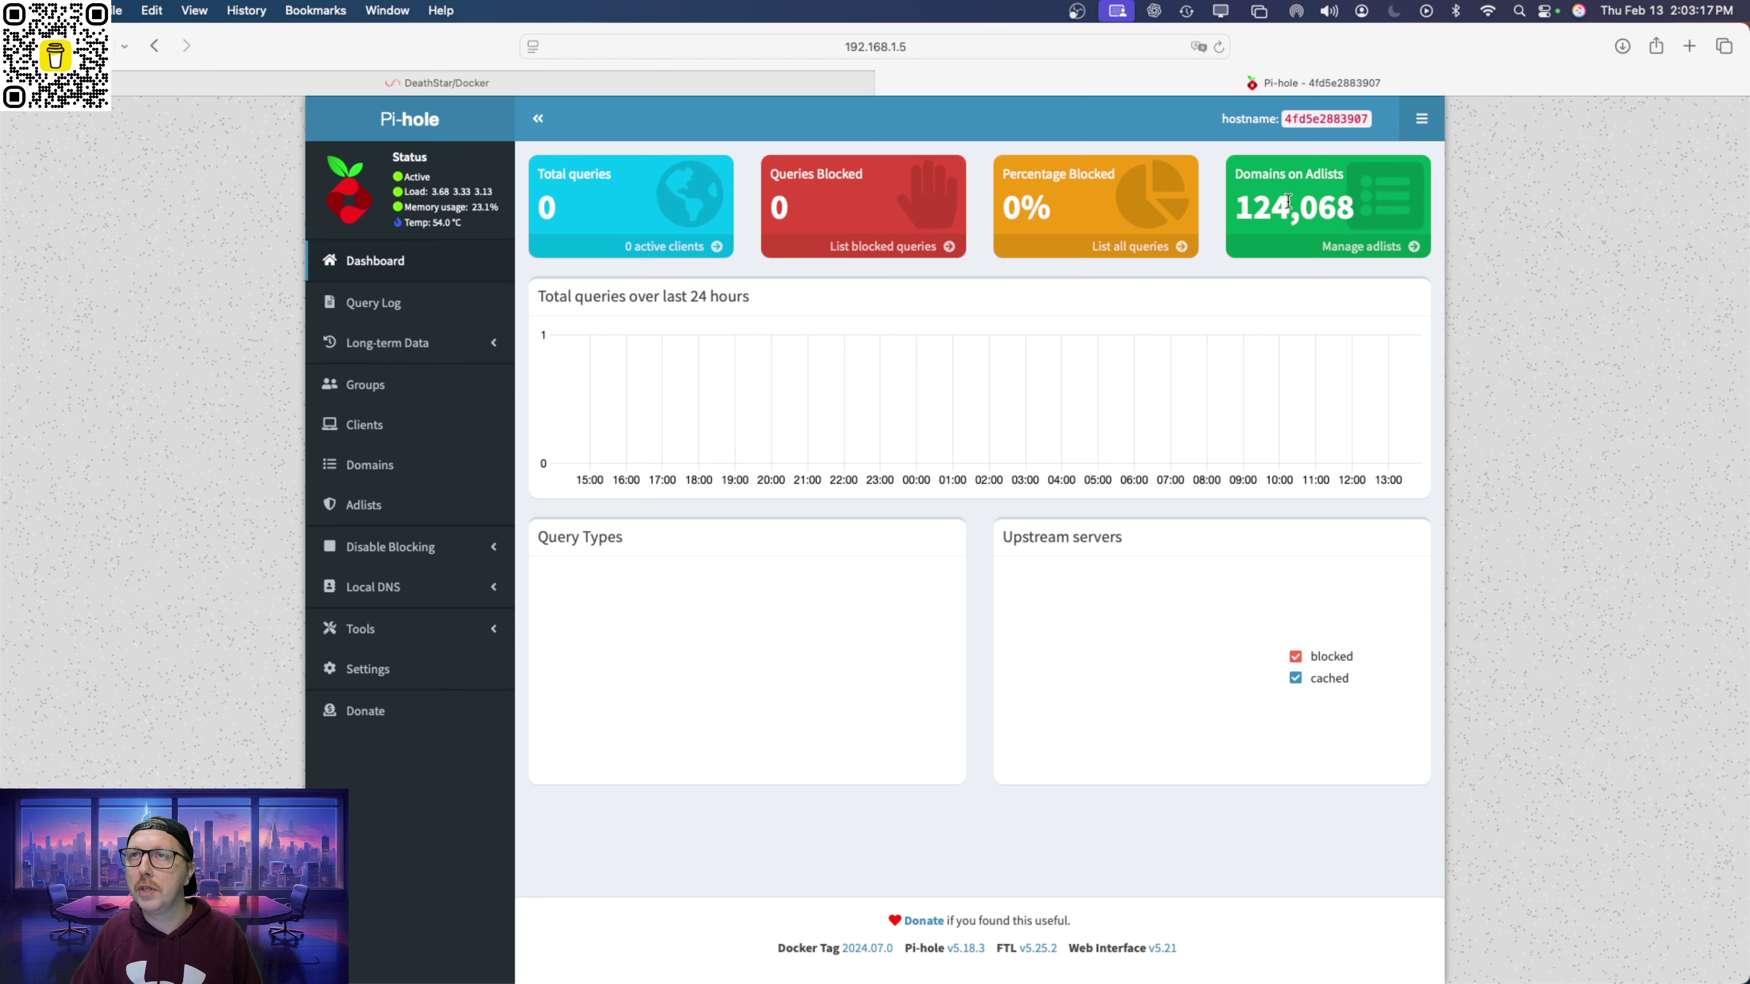
Review the default blocklist on Pi-hole's Adlists page and return to the dashboard.
{"action": "mouse_move", "coordinate": [1341, 188]}
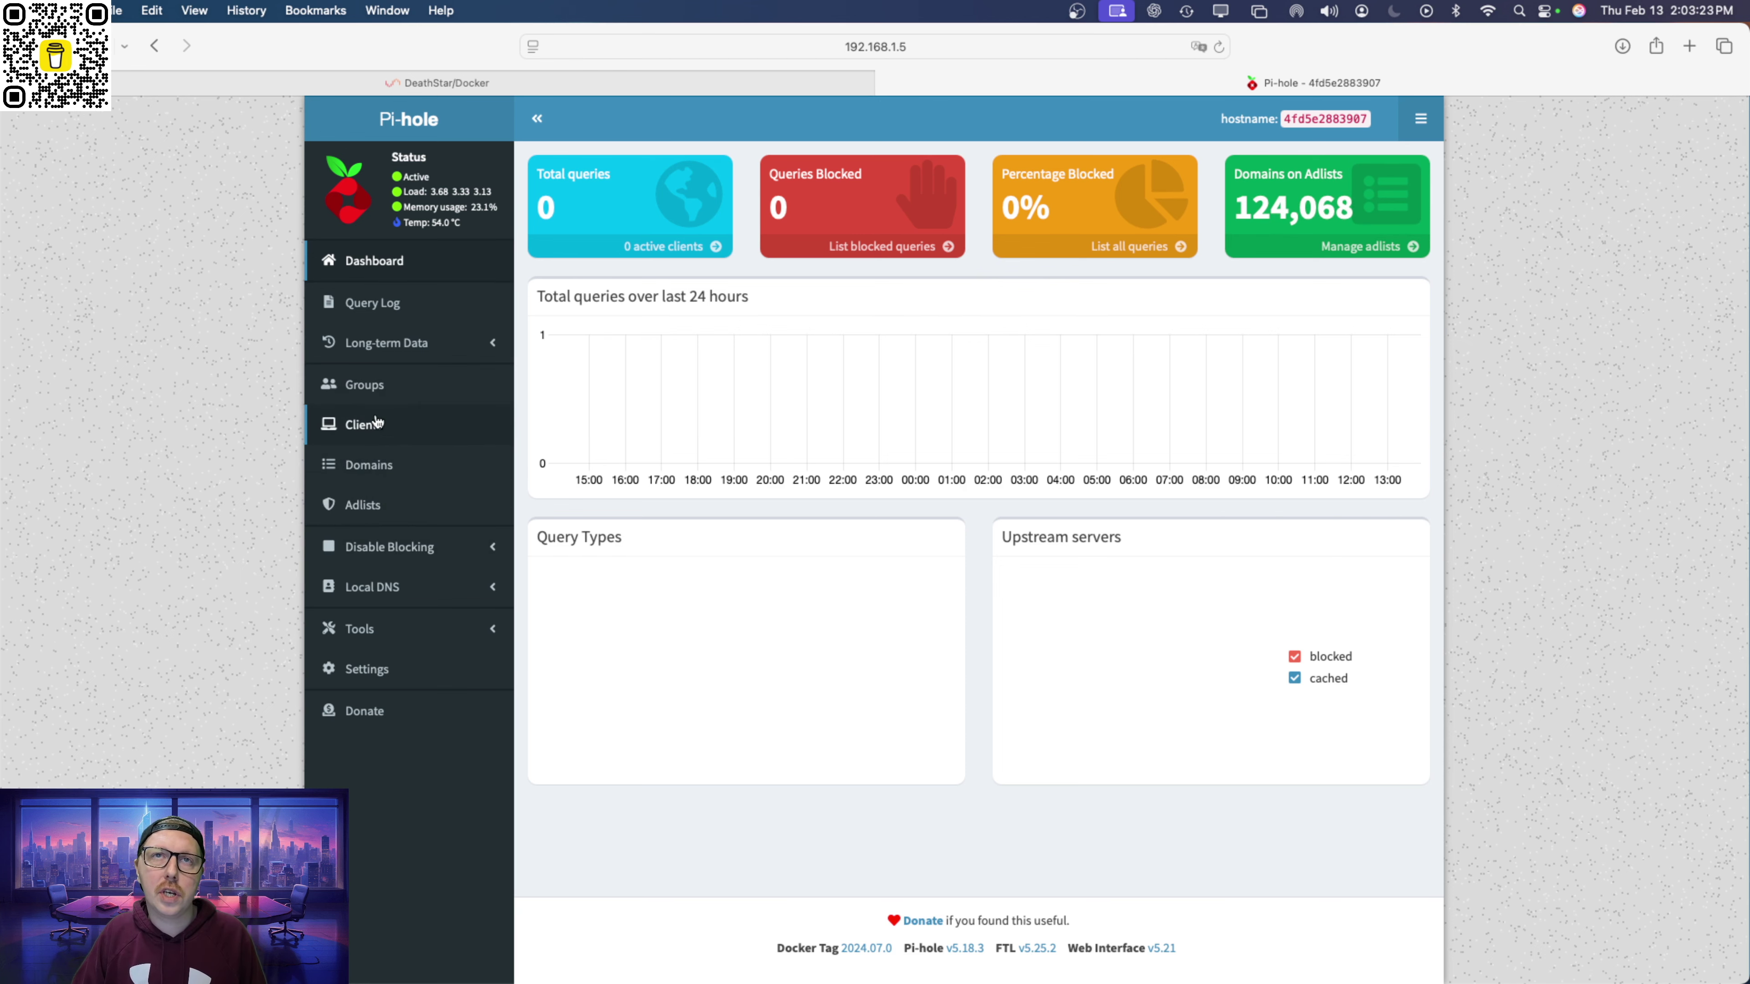
{"action": "left_click", "coordinate": [414, 502]}
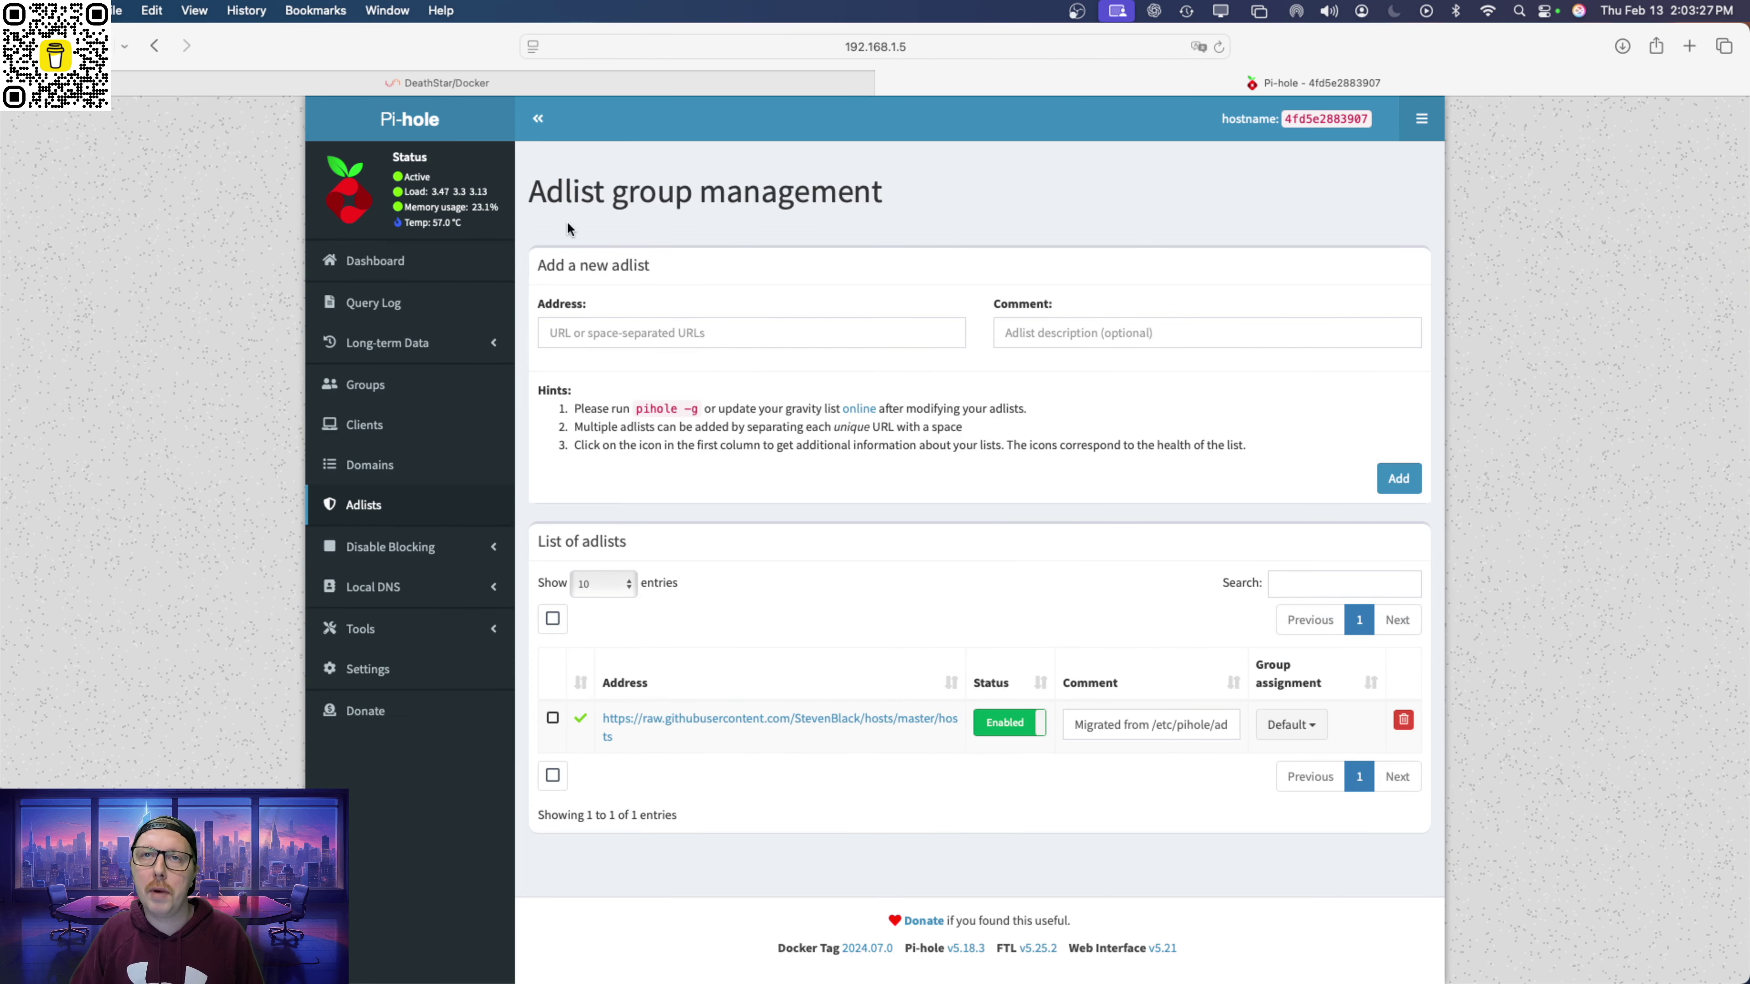
{"action": "left_click", "coordinate": [383, 255]}
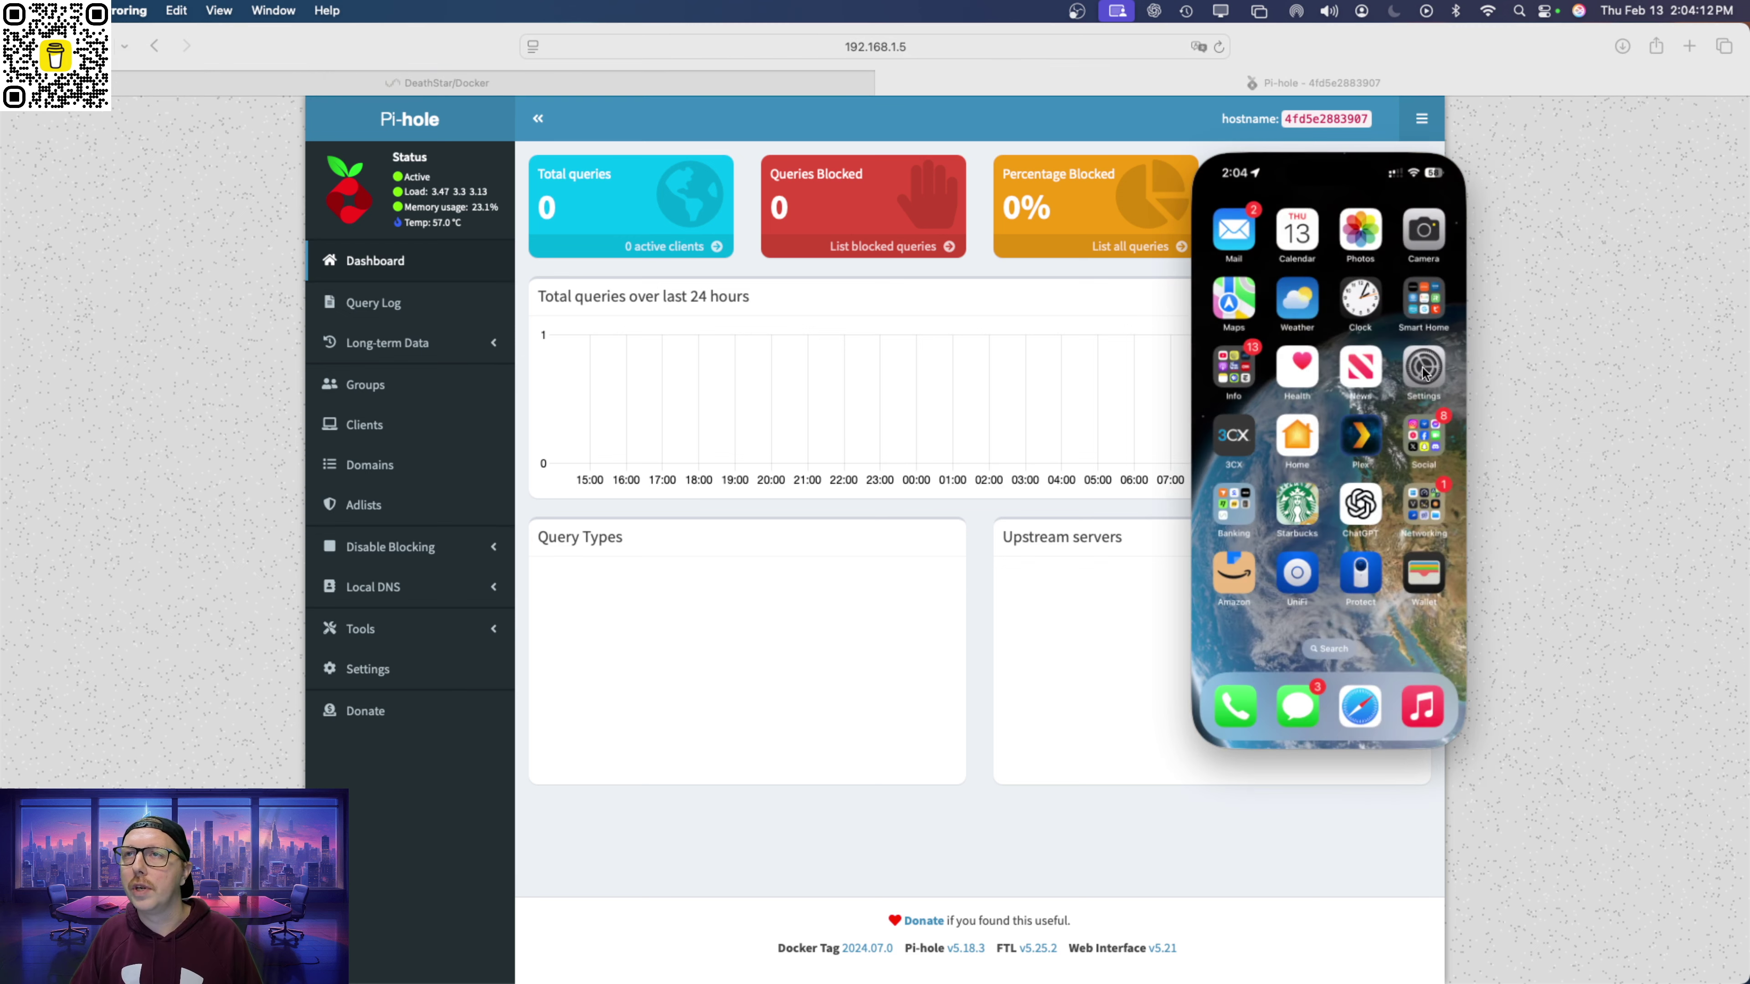
Open the DNS configuration of the Series Of Tubes Wi-Fi network in the mirrored iPhone's Settings.
{"action": "left_click", "coordinate": [1422, 365]}
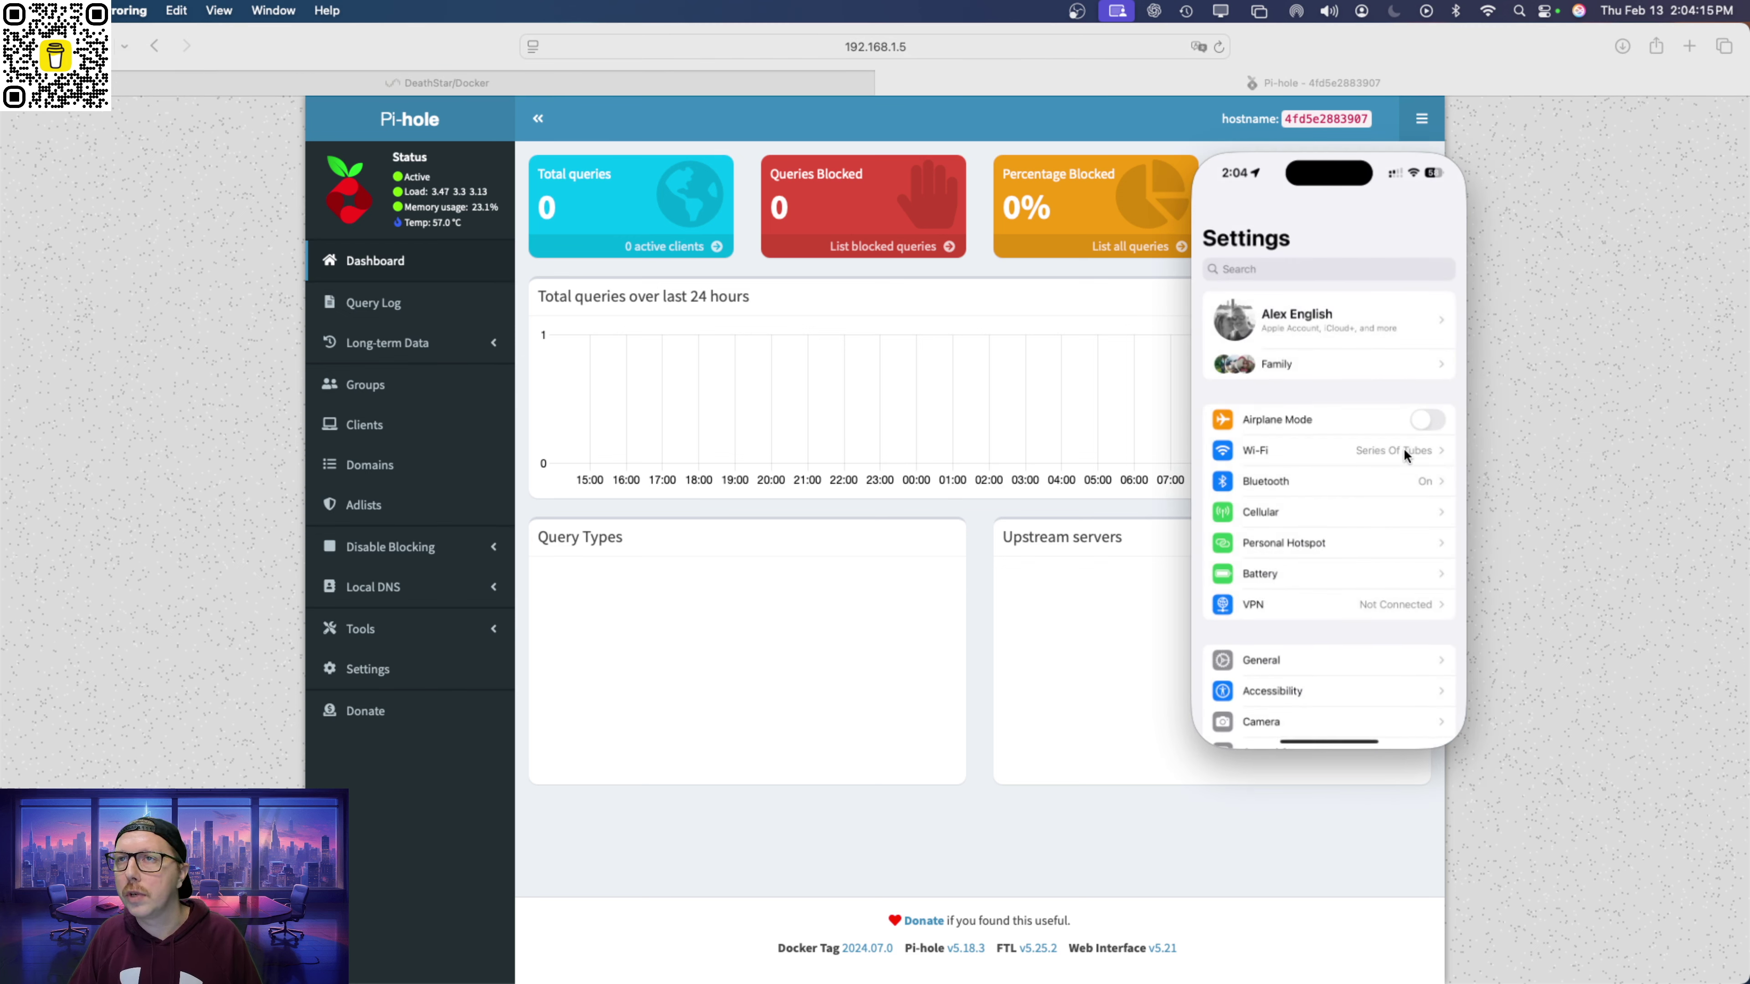
{"action": "left_click", "coordinate": [1404, 451]}
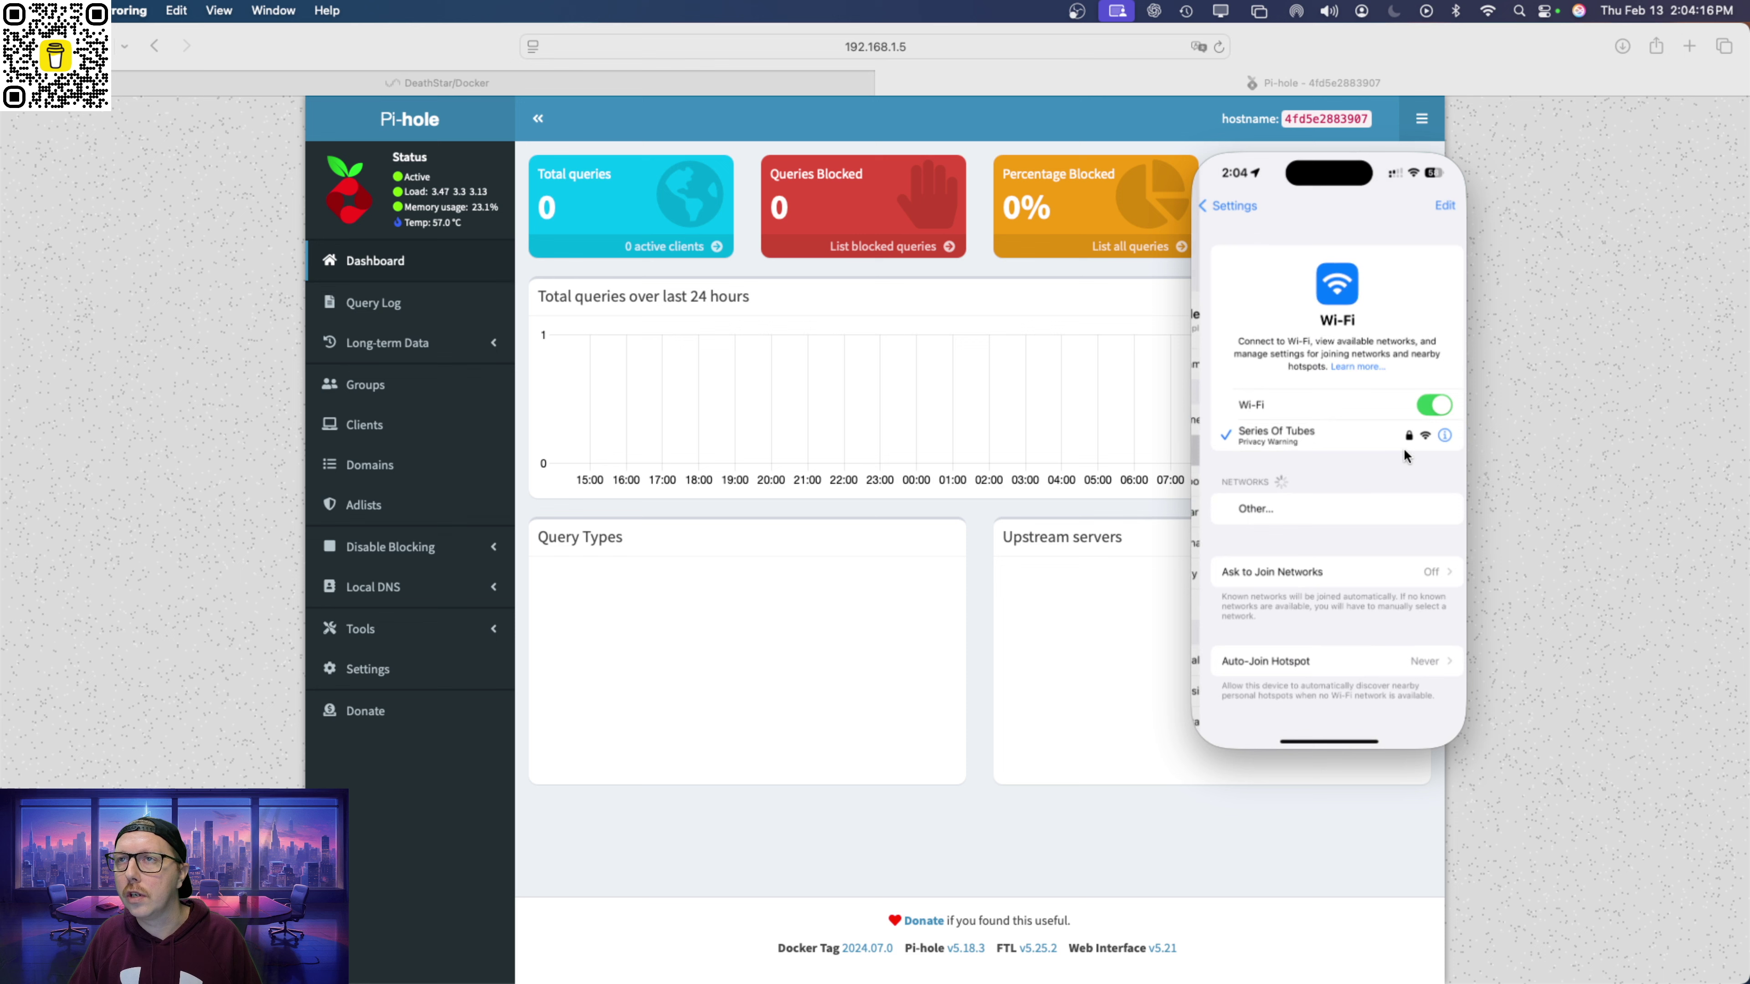
{"action": "left_click", "coordinate": [1437, 435]}
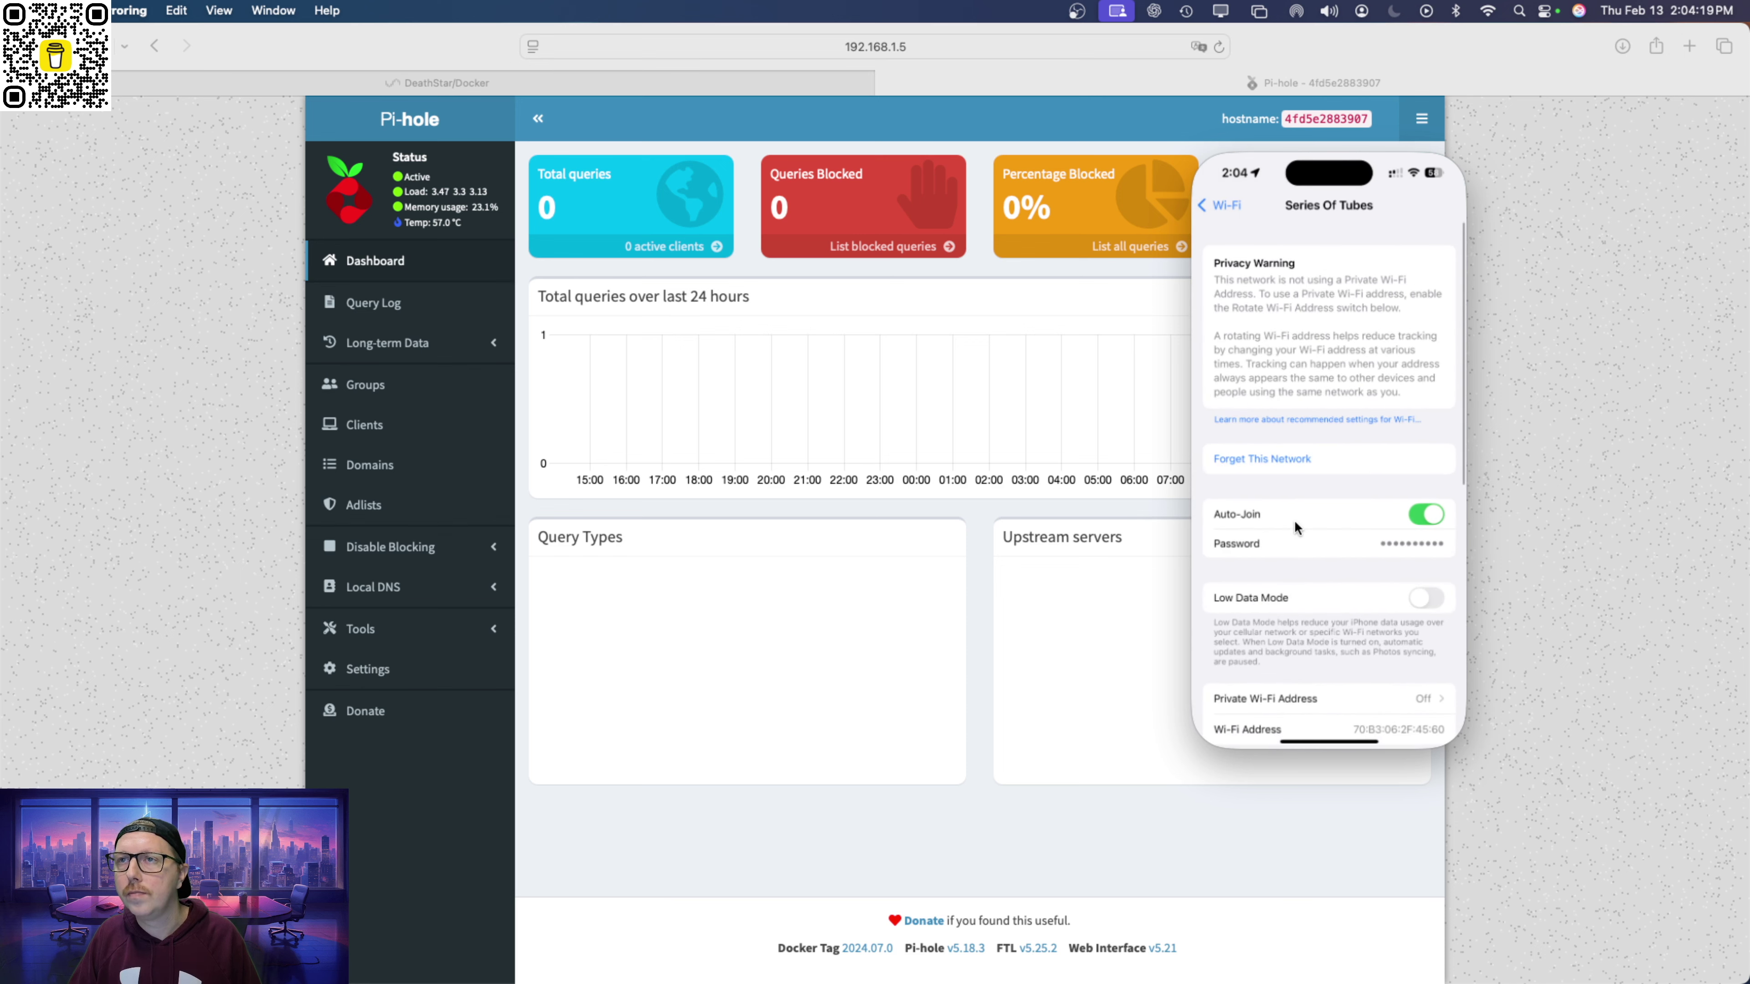
{"action": "scroll", "coordinate": [1294, 520], "scroll_direction": "down", "scroll_amount": 10}
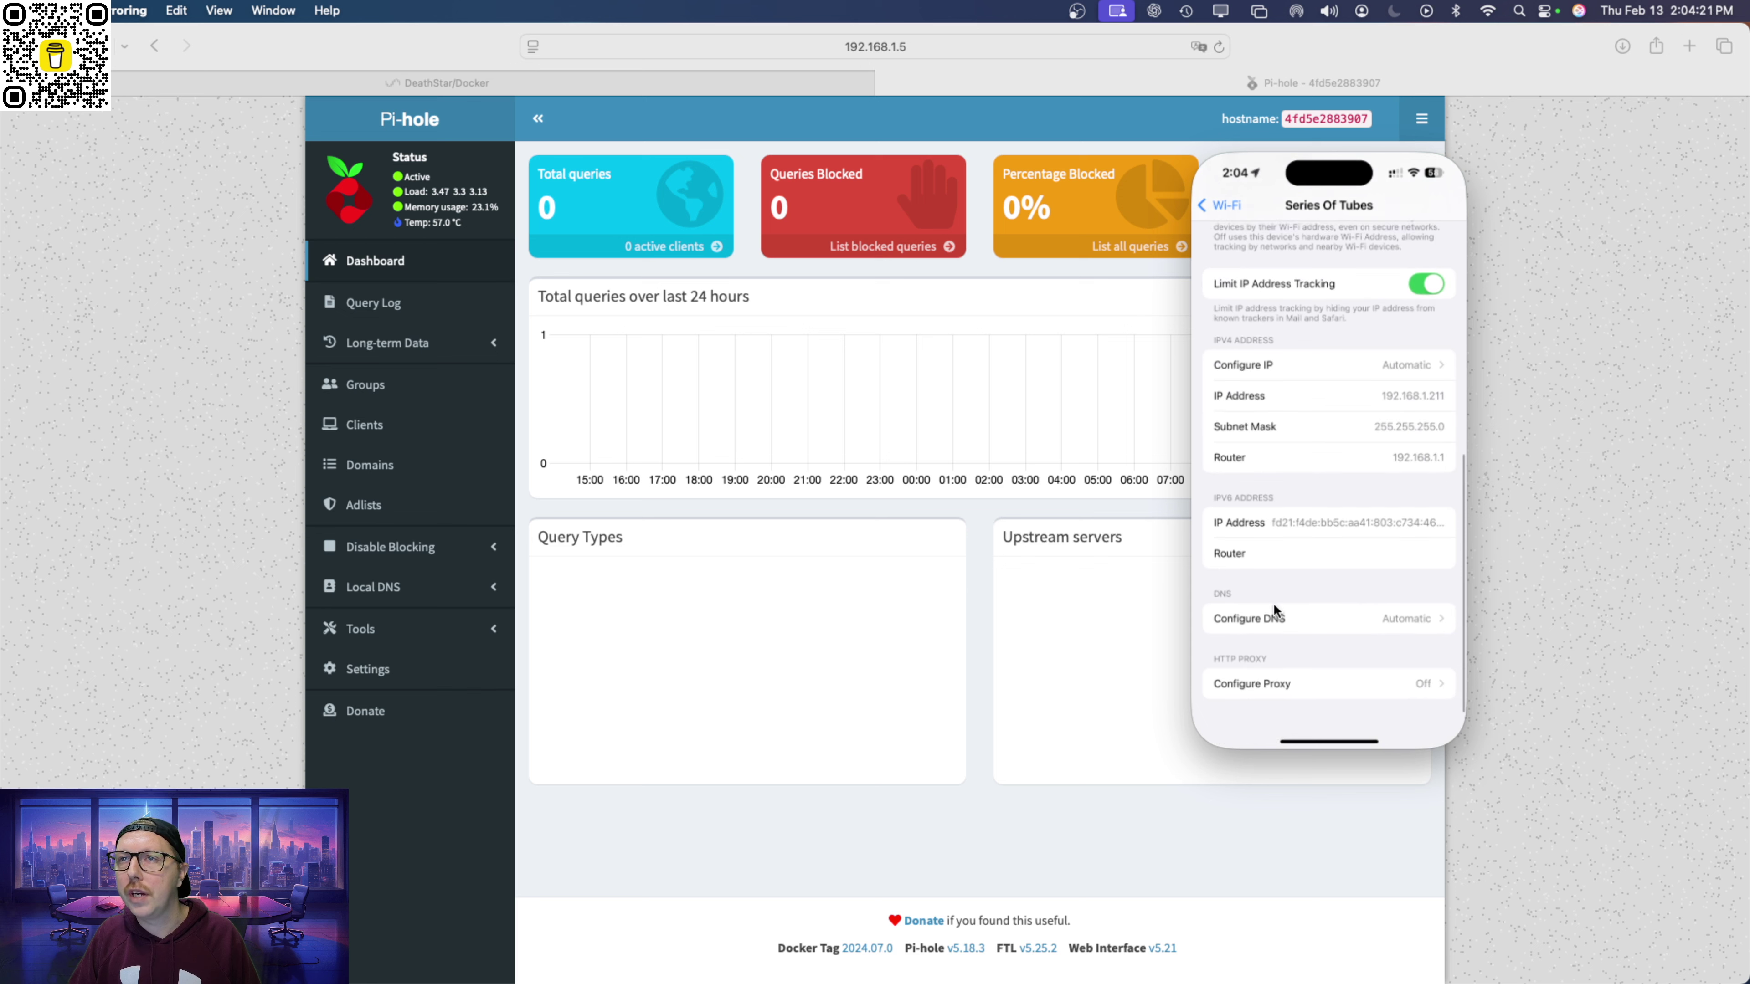
{"action": "left_click", "coordinate": [1409, 615]}
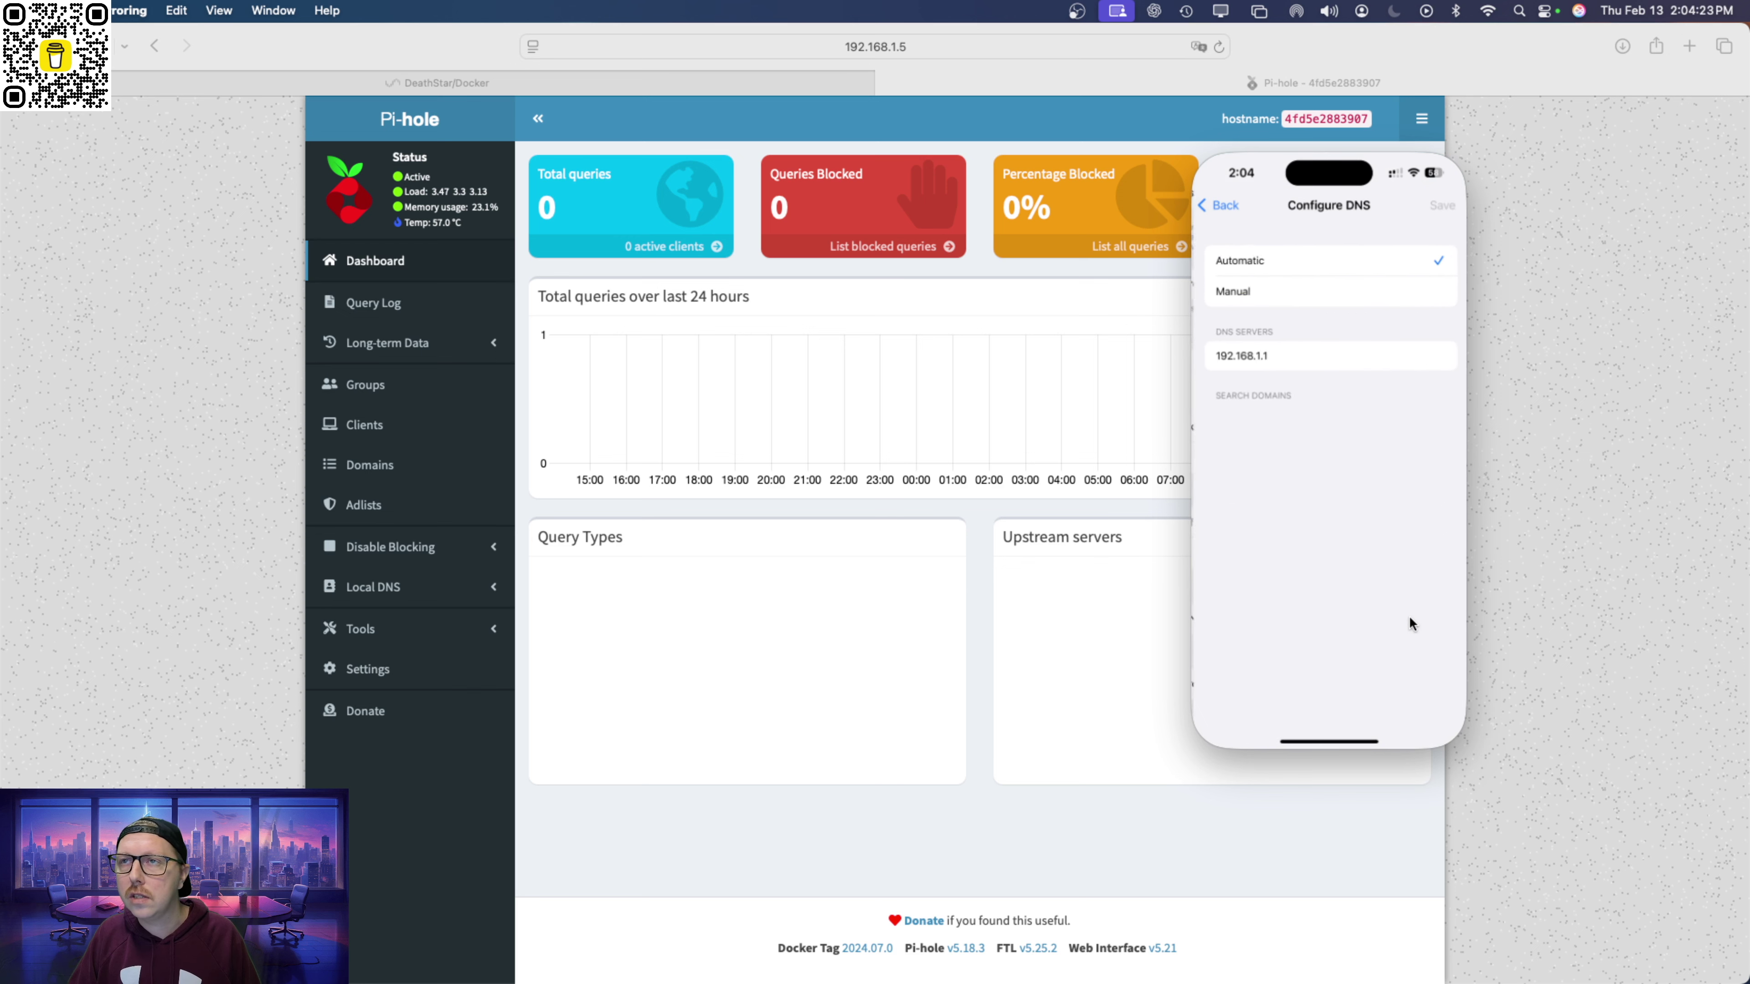
Switch the iPhone's DNS to Manual, replace the existing server with 192.168.1.5, and save the configuration.
{"action": "left_click", "coordinate": [1242, 291]}
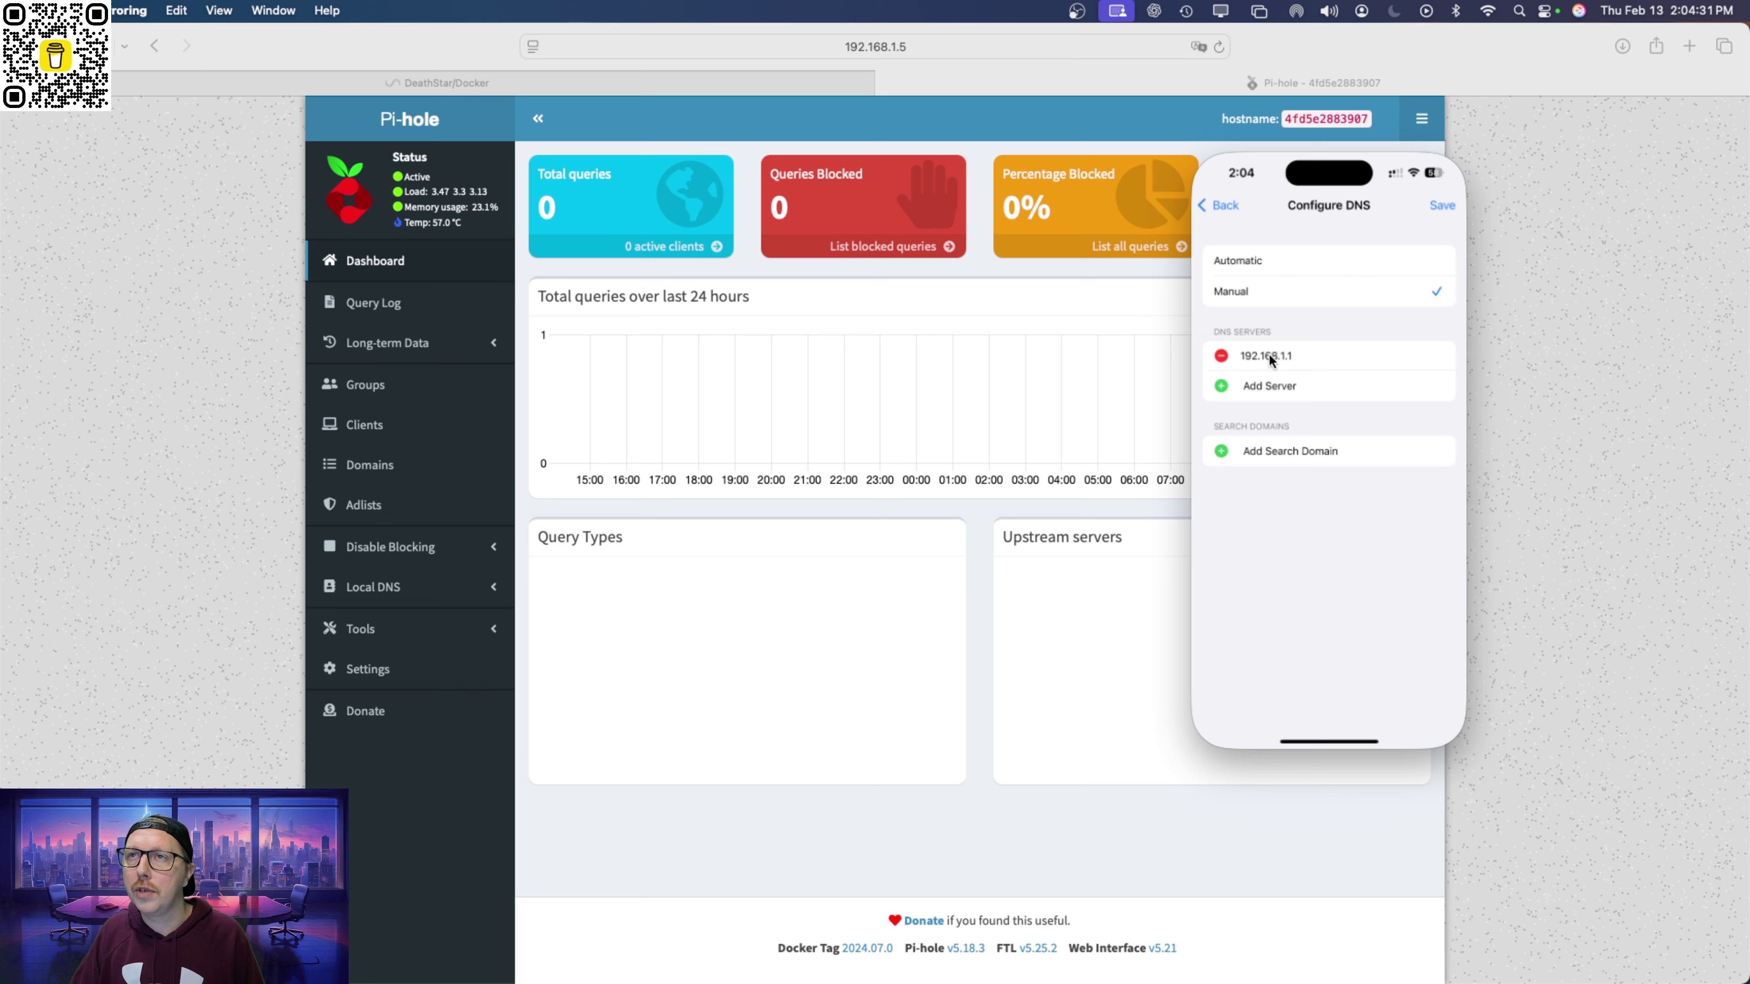
{"action": "left_click", "coordinate": [1221, 357]}
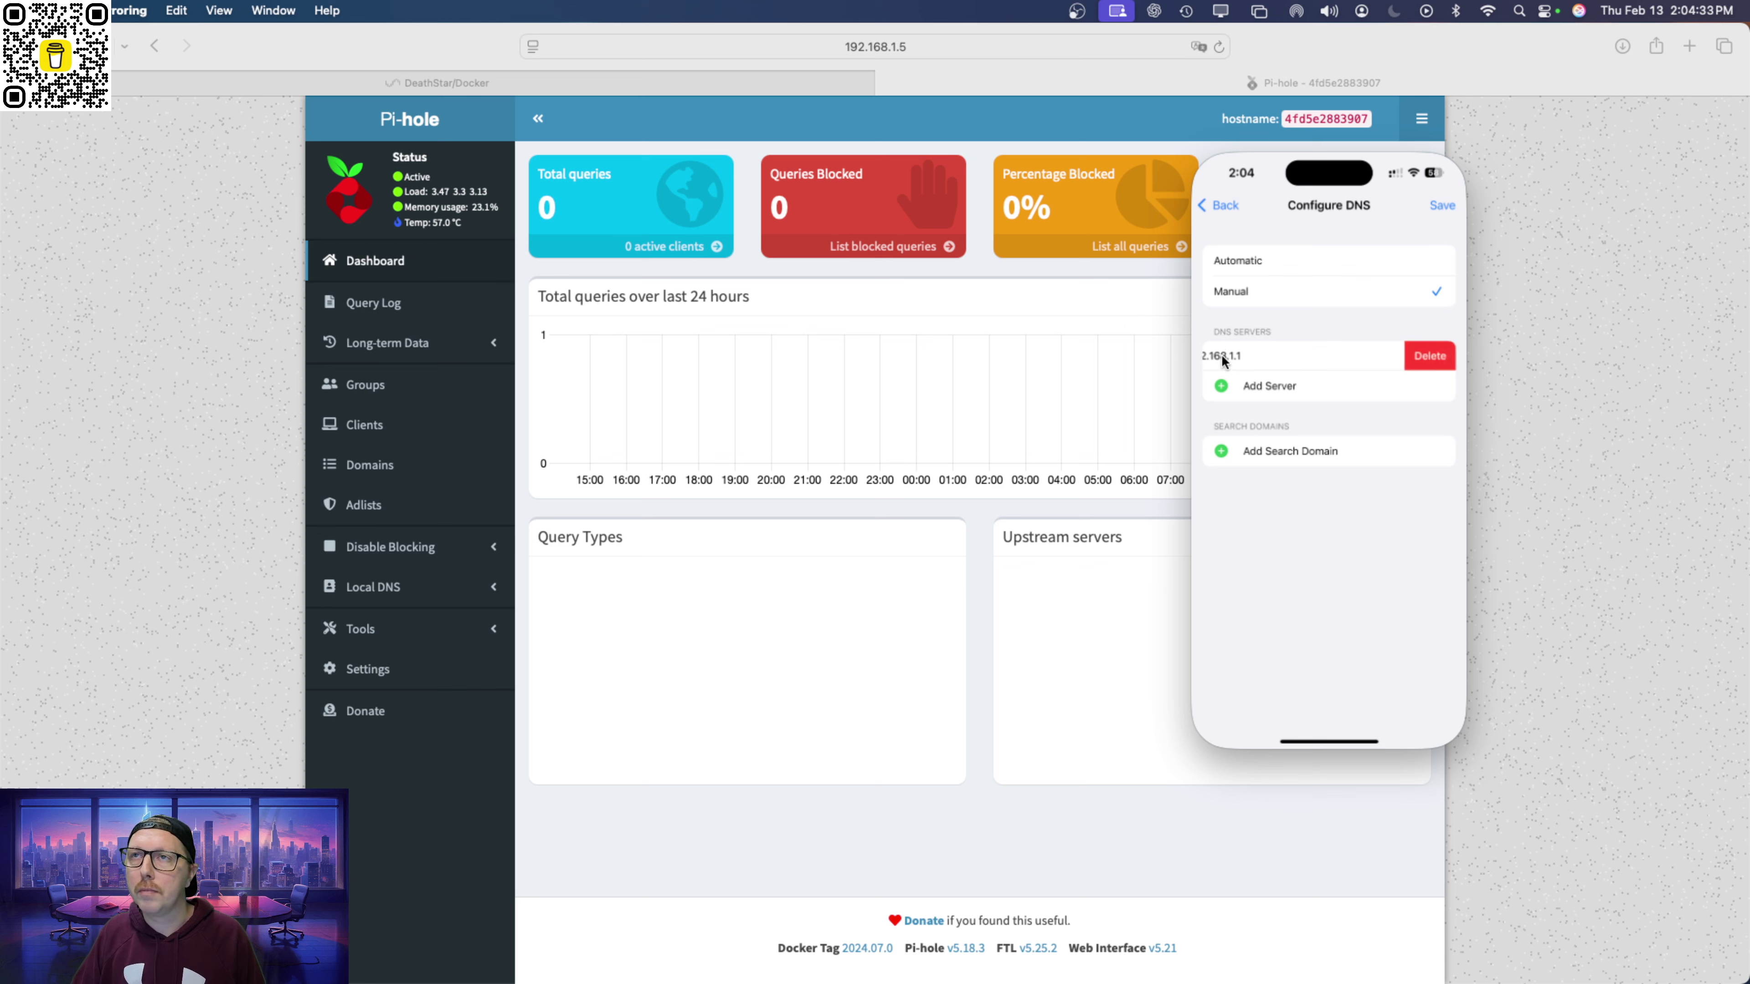
{"action": "left_click", "coordinate": [1417, 353]}
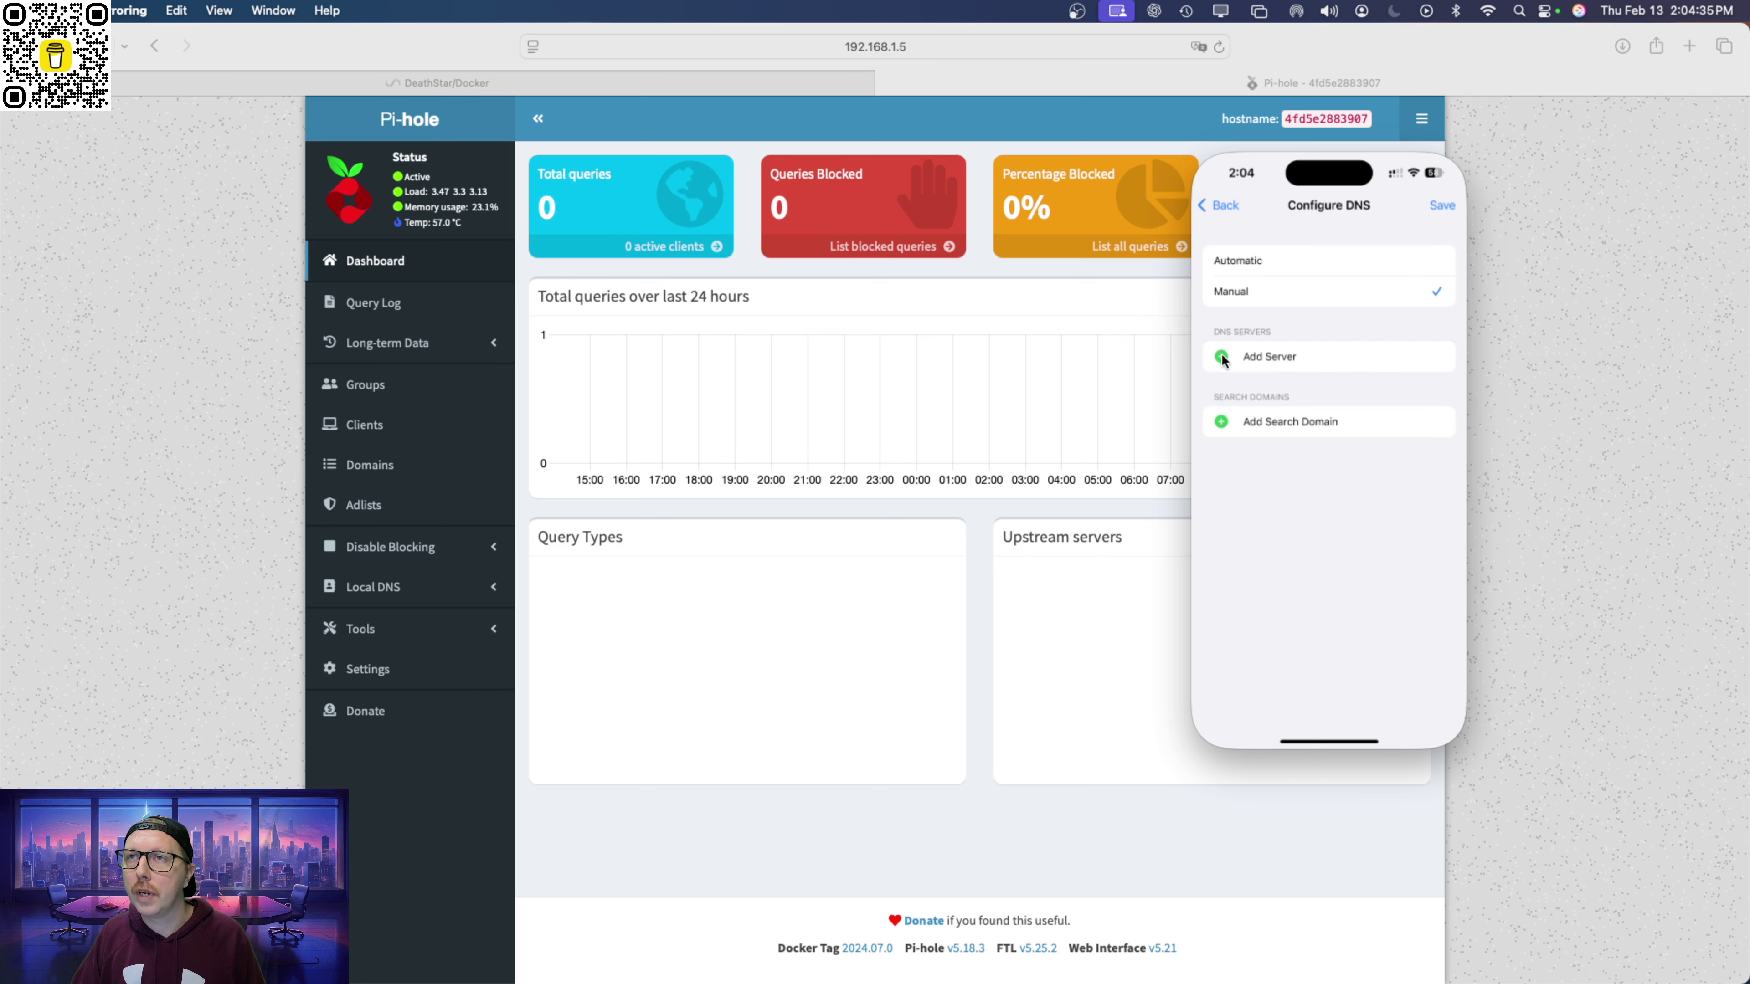
{"action": "left_click", "coordinate": [1237, 355]}
{"action": "type", "text": "192.168.1.5"}
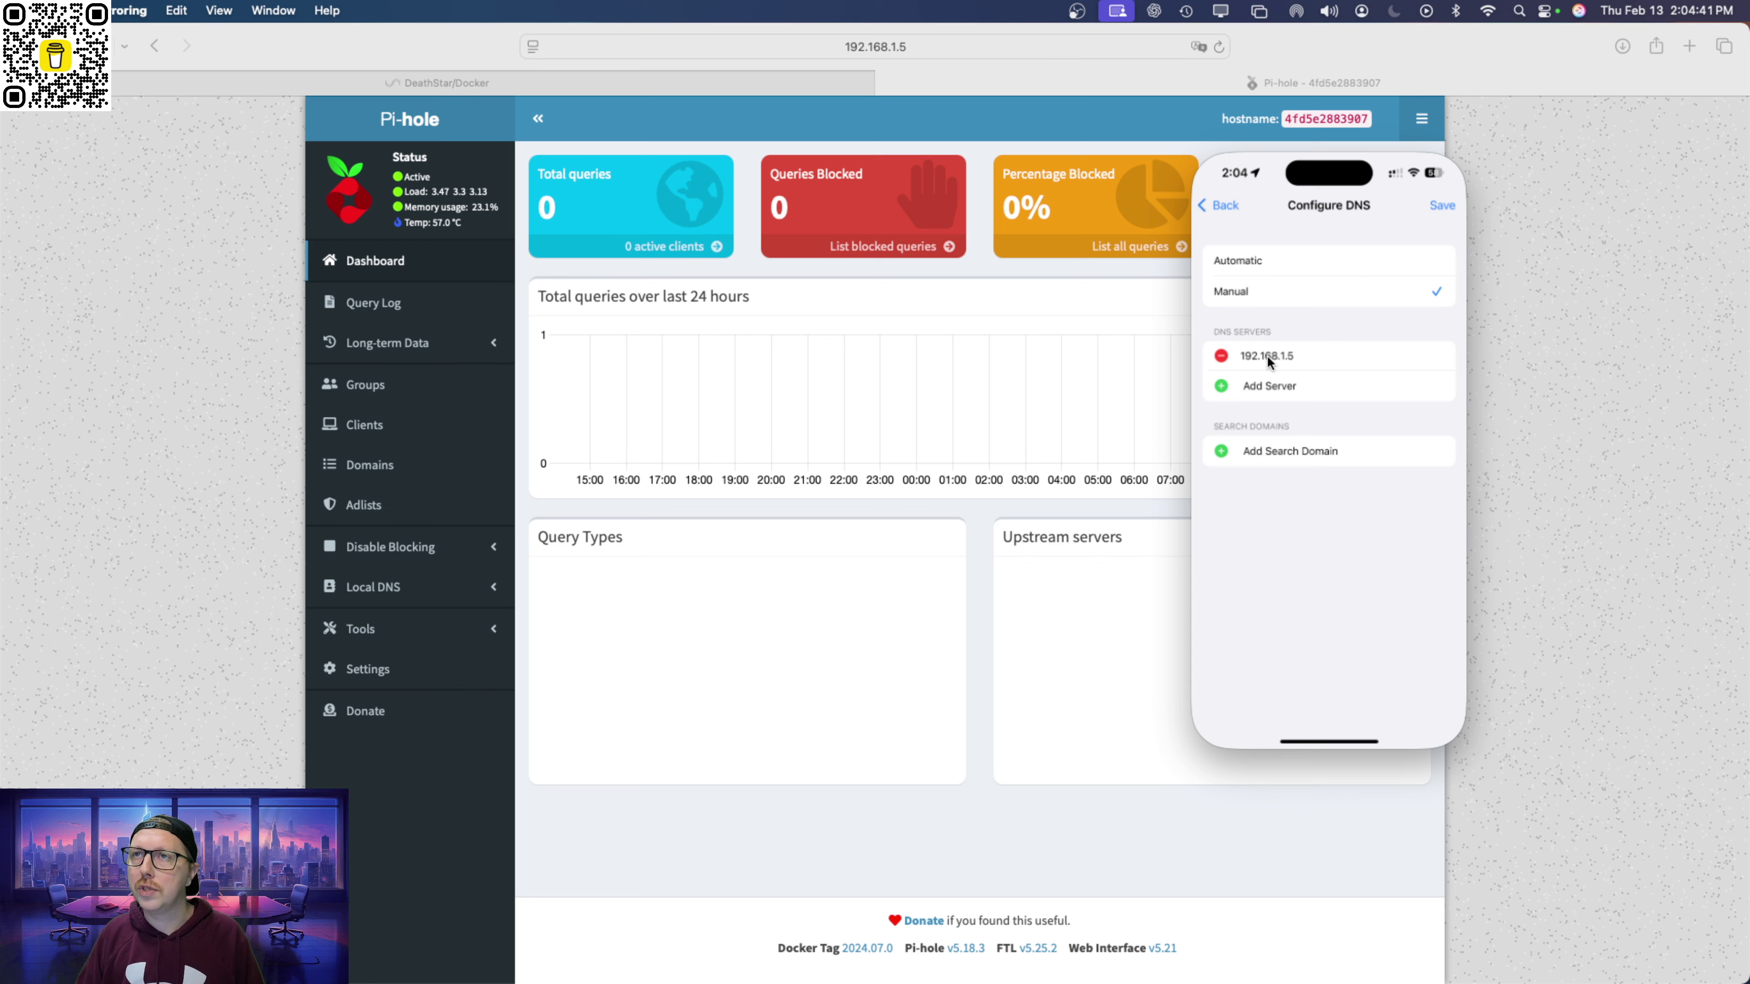
{"action": "left_click", "coordinate": [1443, 205]}
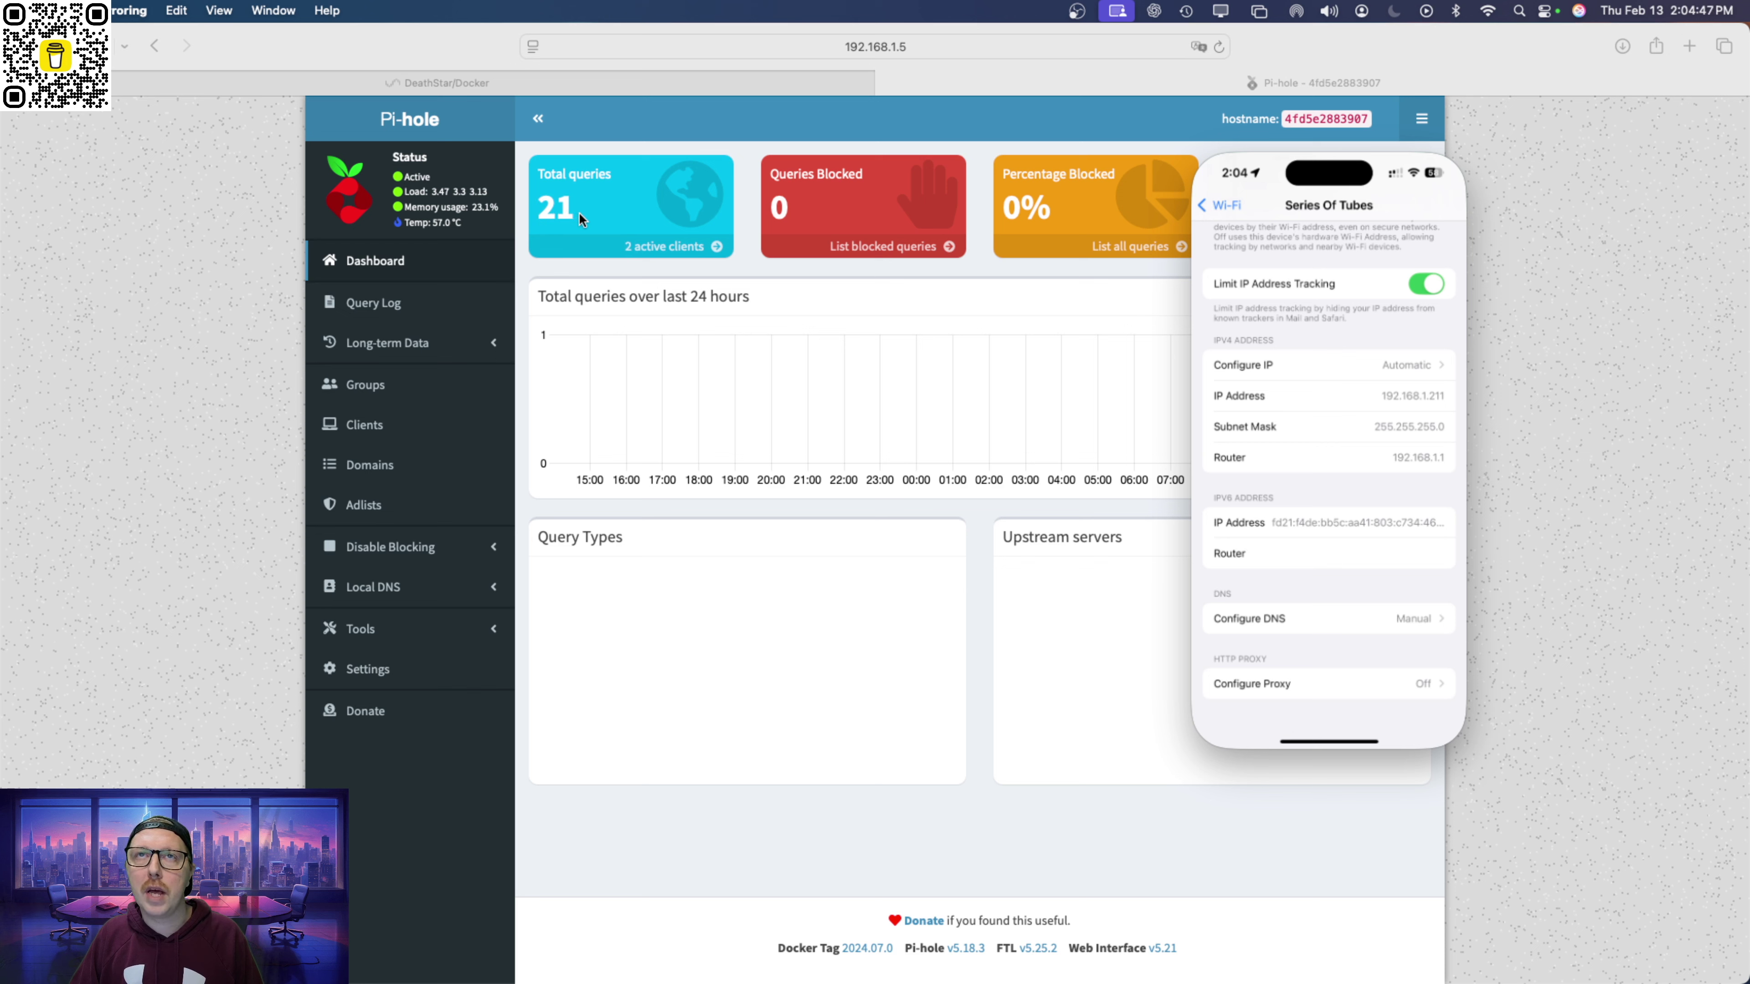
Leave the iPhone's Wi-Fi settings and load google.ca in Safari on the phone.
{"action": "left_click", "coordinate": [1223, 207]}
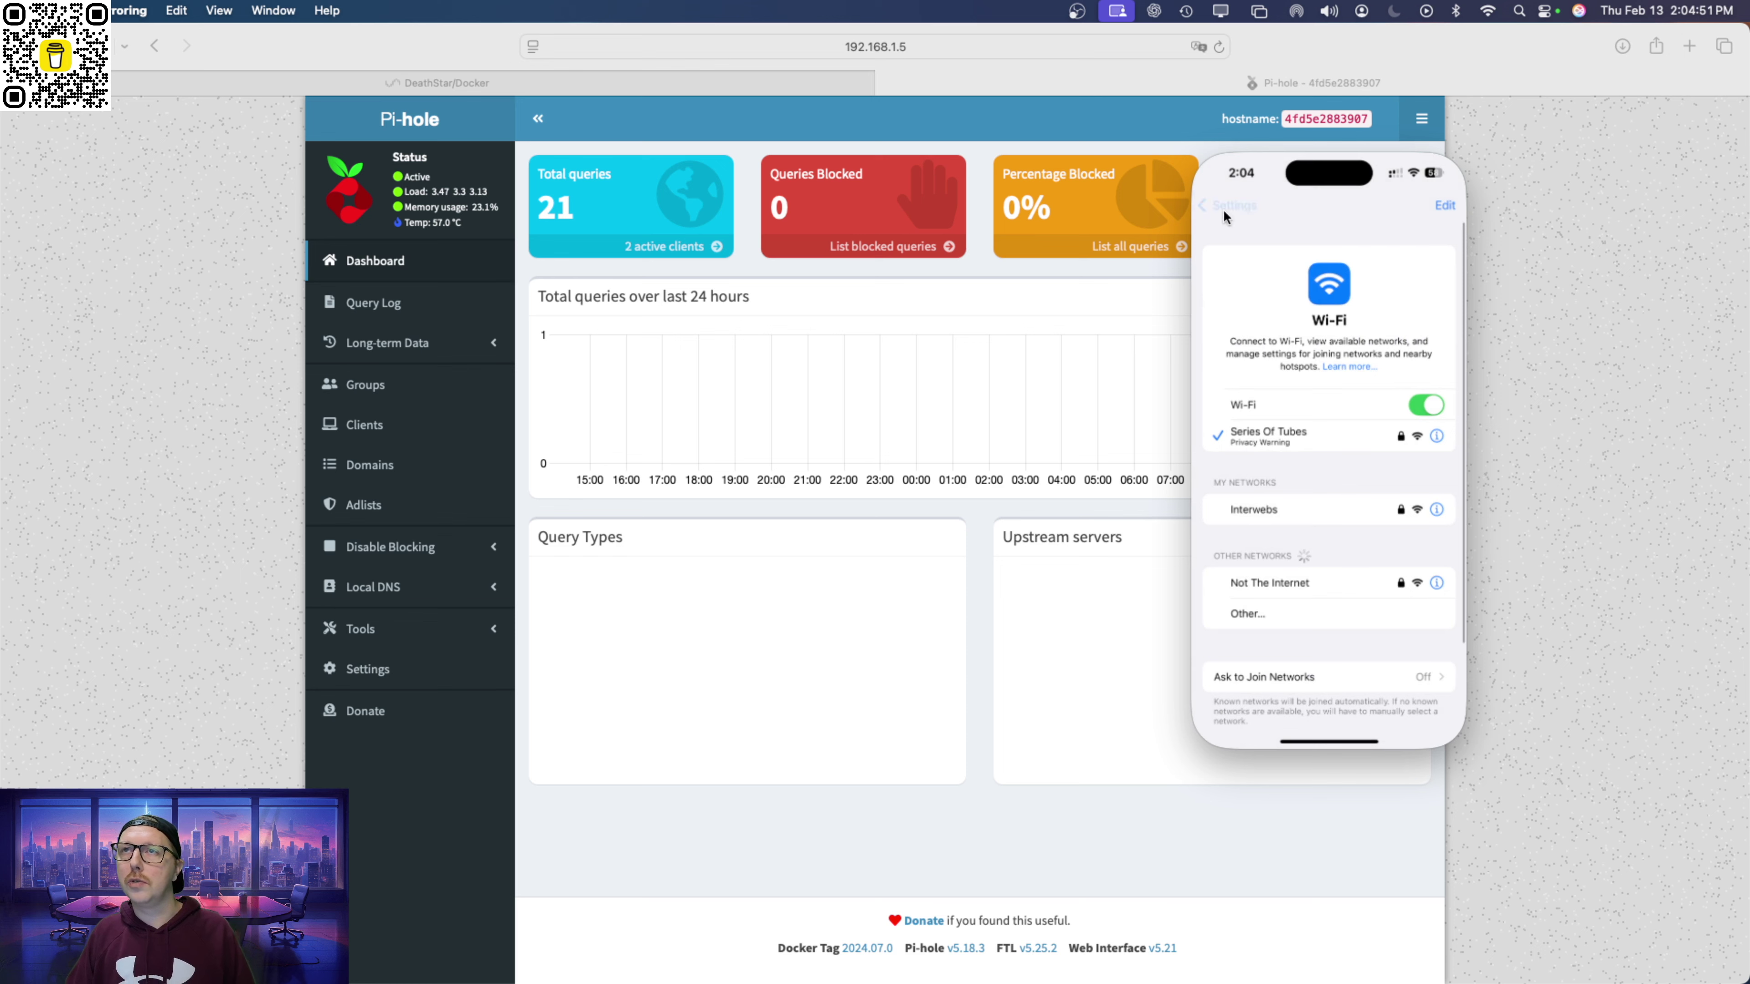
{"action": "left_click", "coordinate": [1224, 212]}
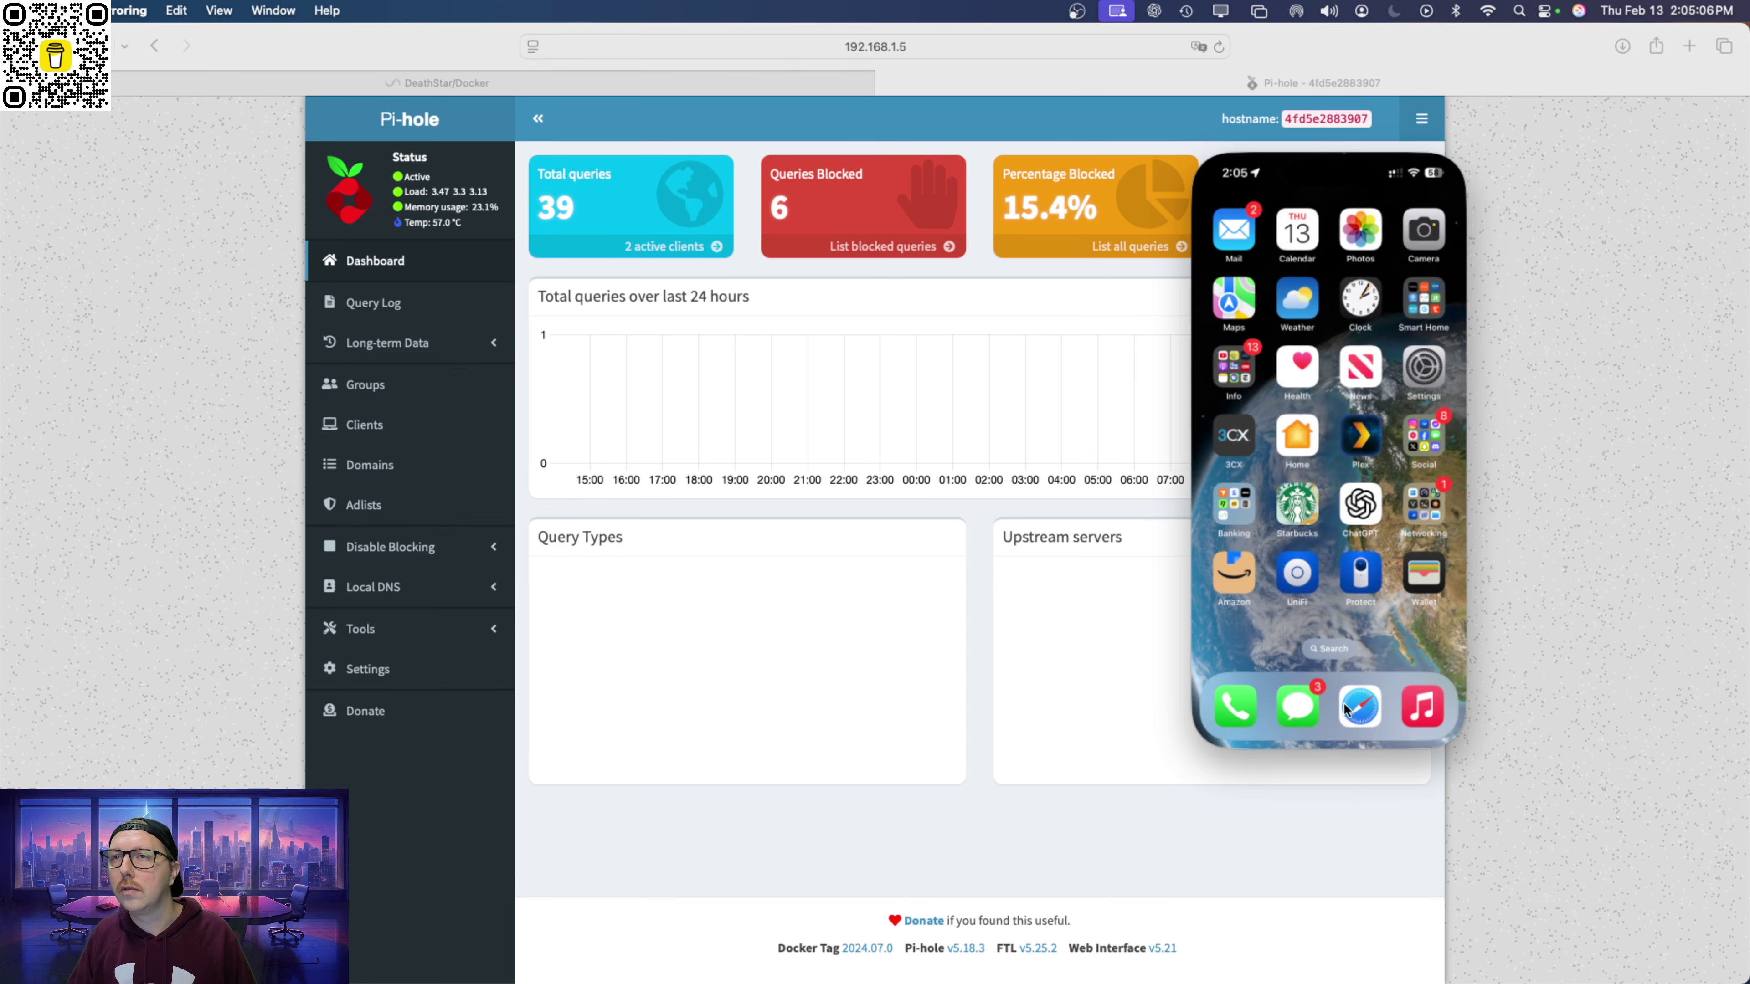
{"action": "left_click", "coordinate": [1357, 706]}
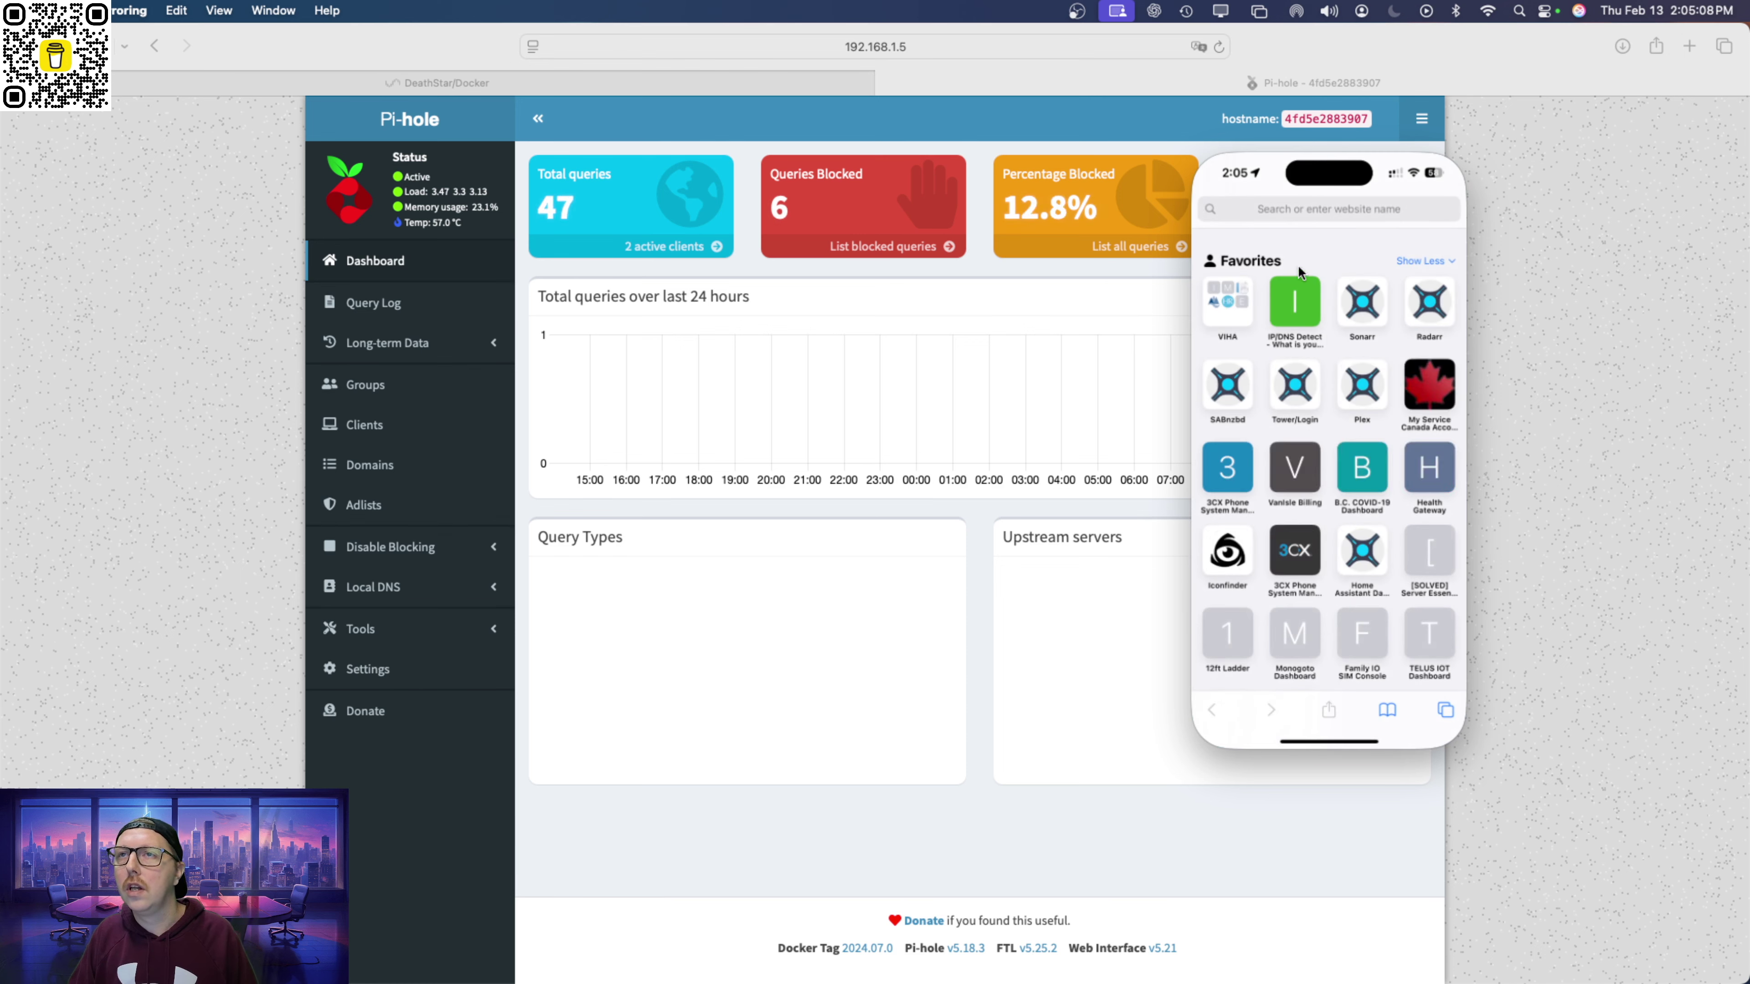
{"action": "left_click", "coordinate": [1338, 209]}
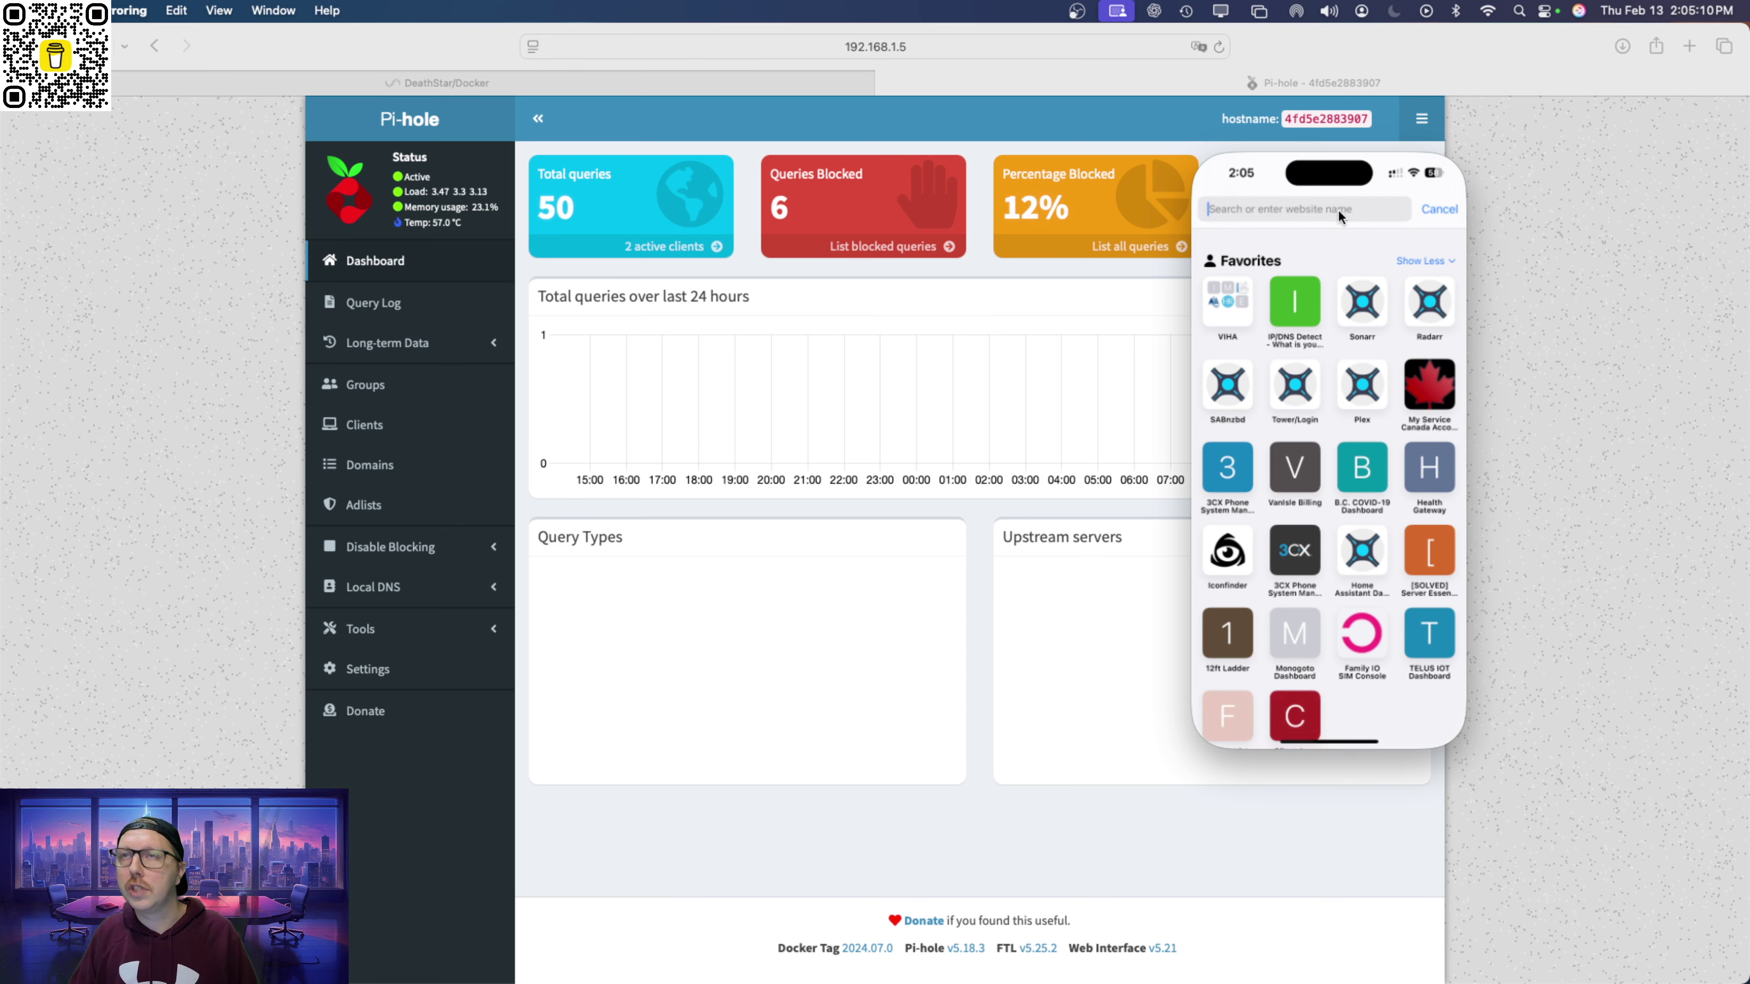
{"action": "type", "text": "google.ca"}
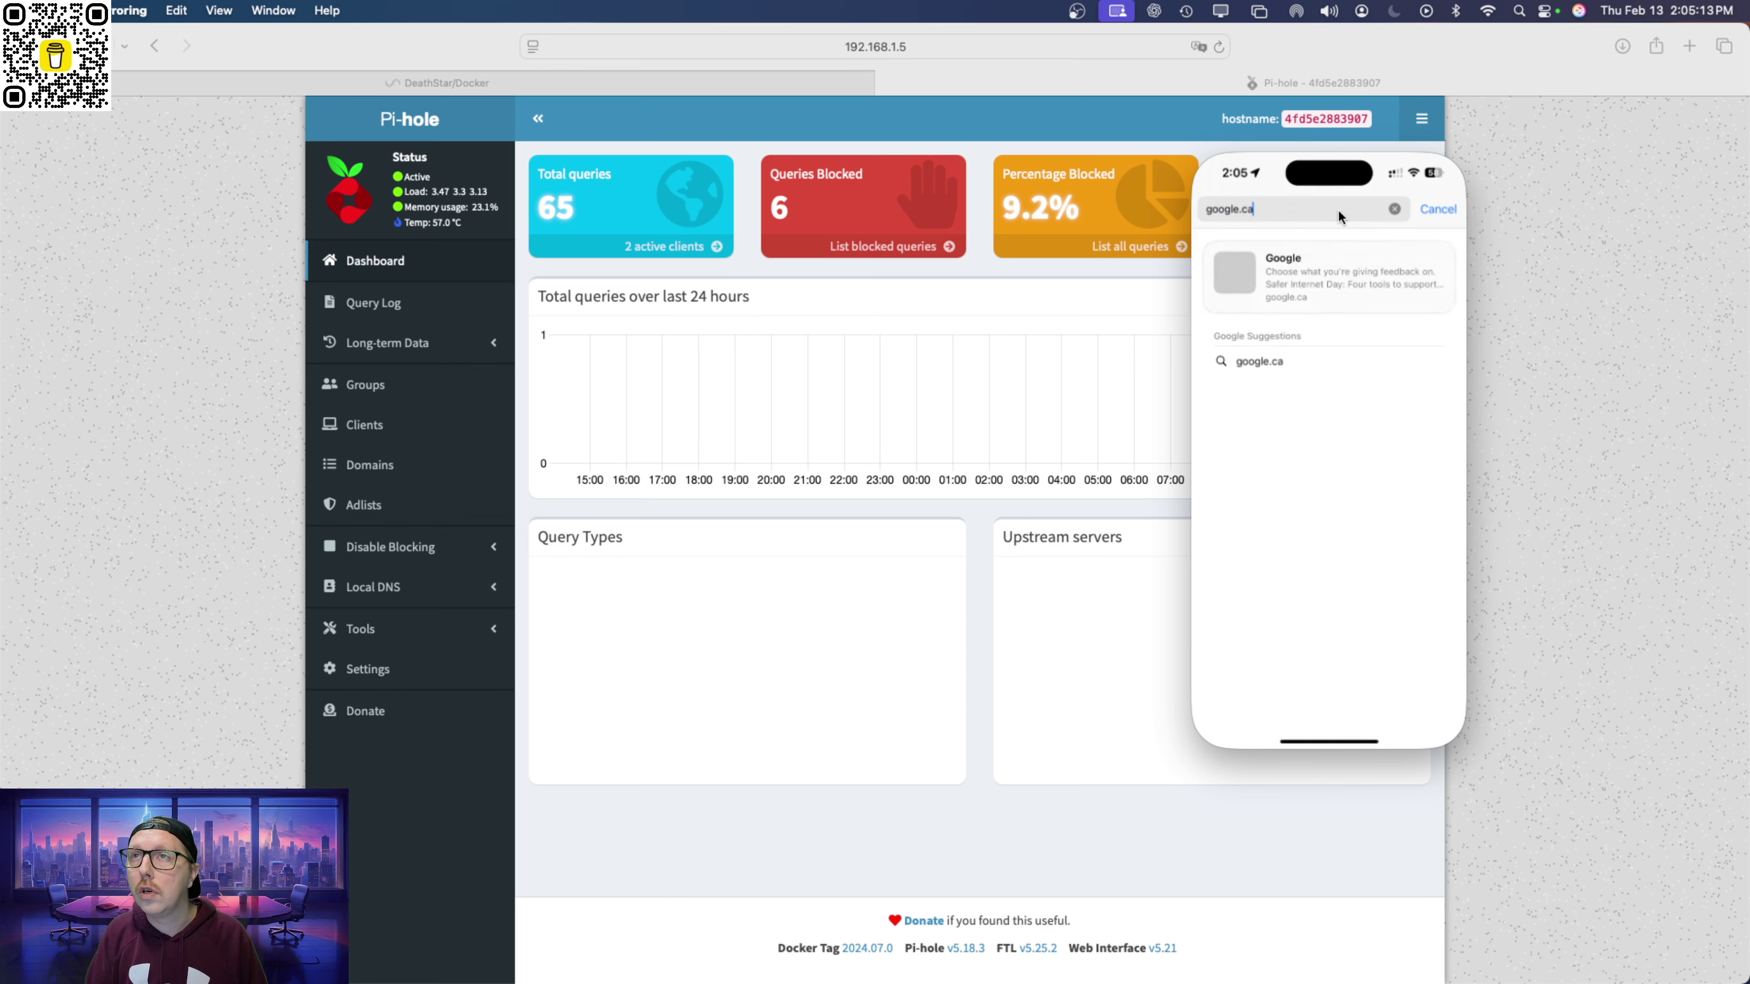
{"action": "key", "text": "Return"}
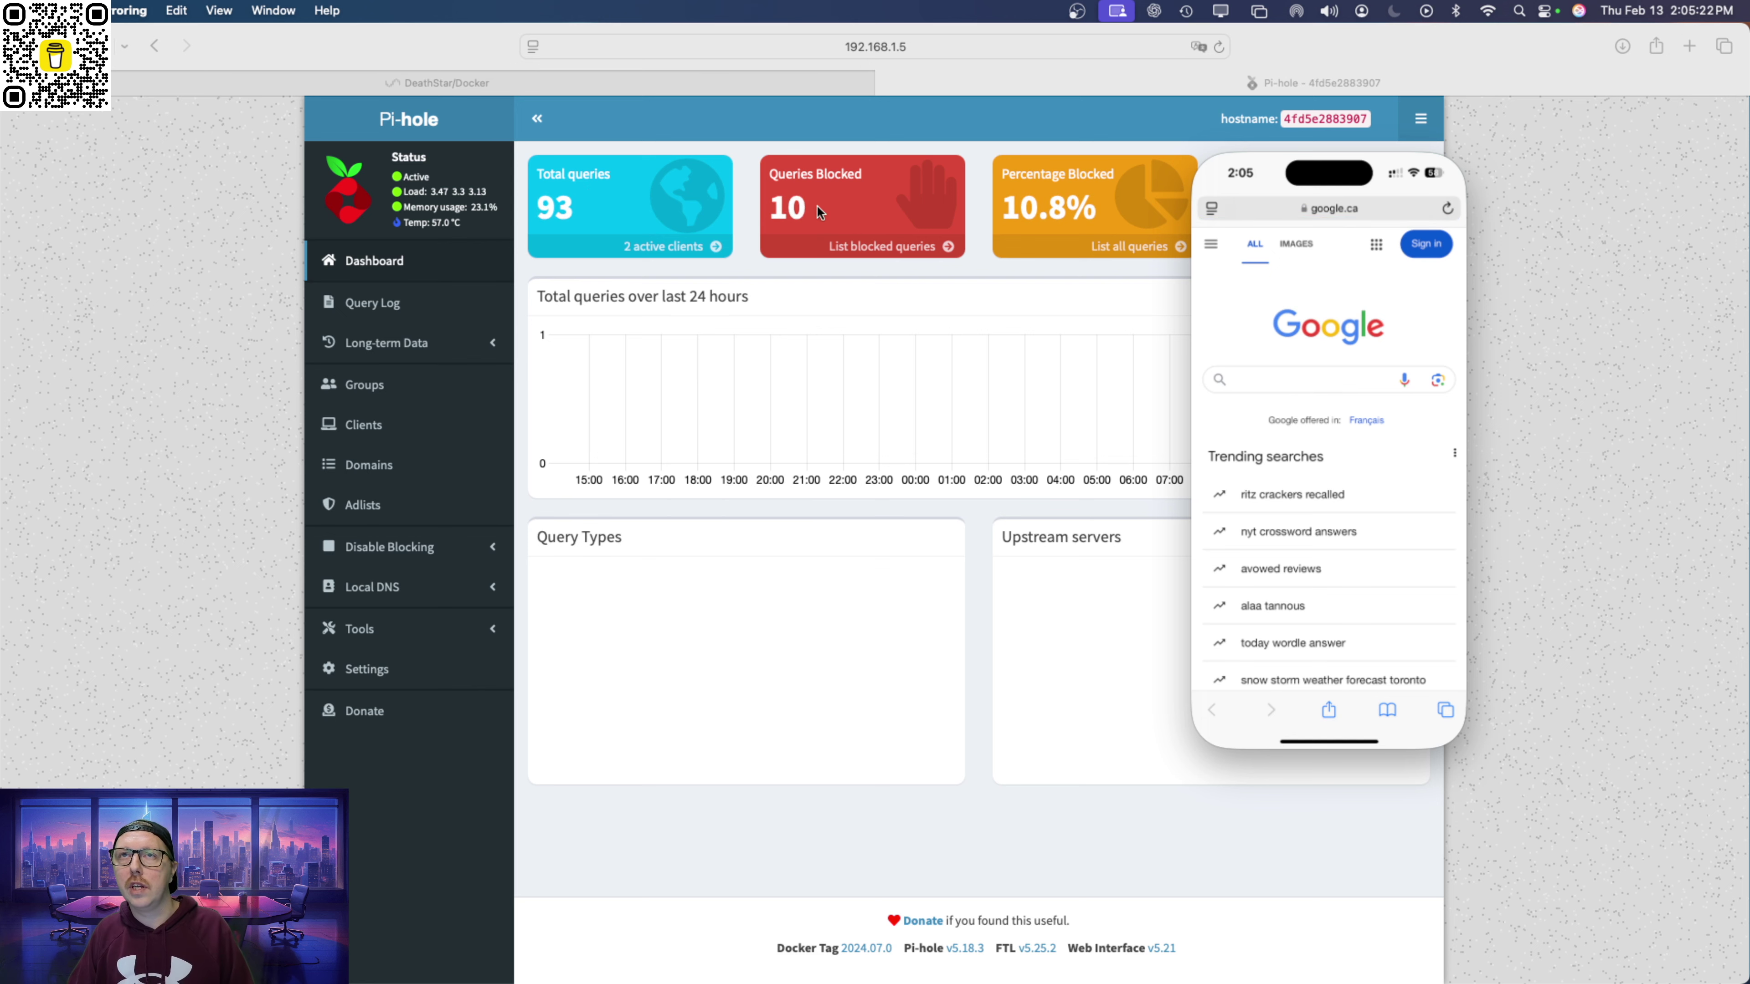
Search Google for the trending "new brunswick snowfall warnings" and view the Environment Canada weather alerts for Moncton and Southeast New Brunswick.
{"action": "left_click", "coordinate": [1309, 380]}
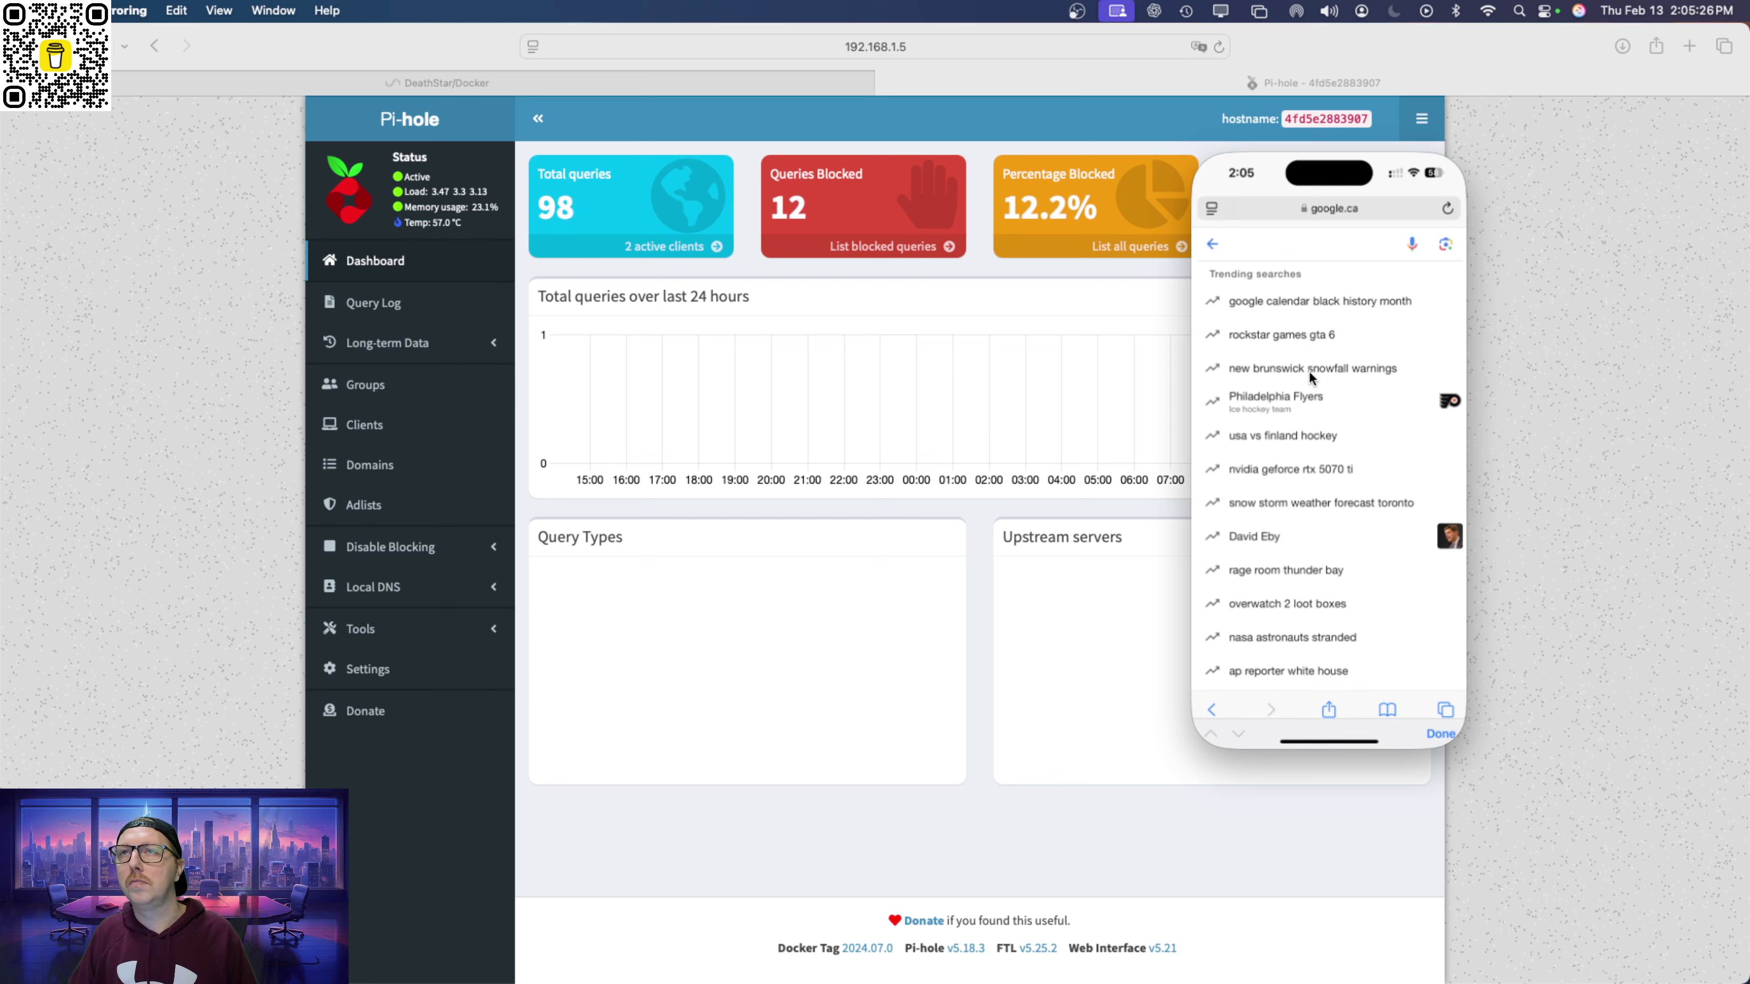
{"action": "left_click", "coordinate": [1307, 371]}
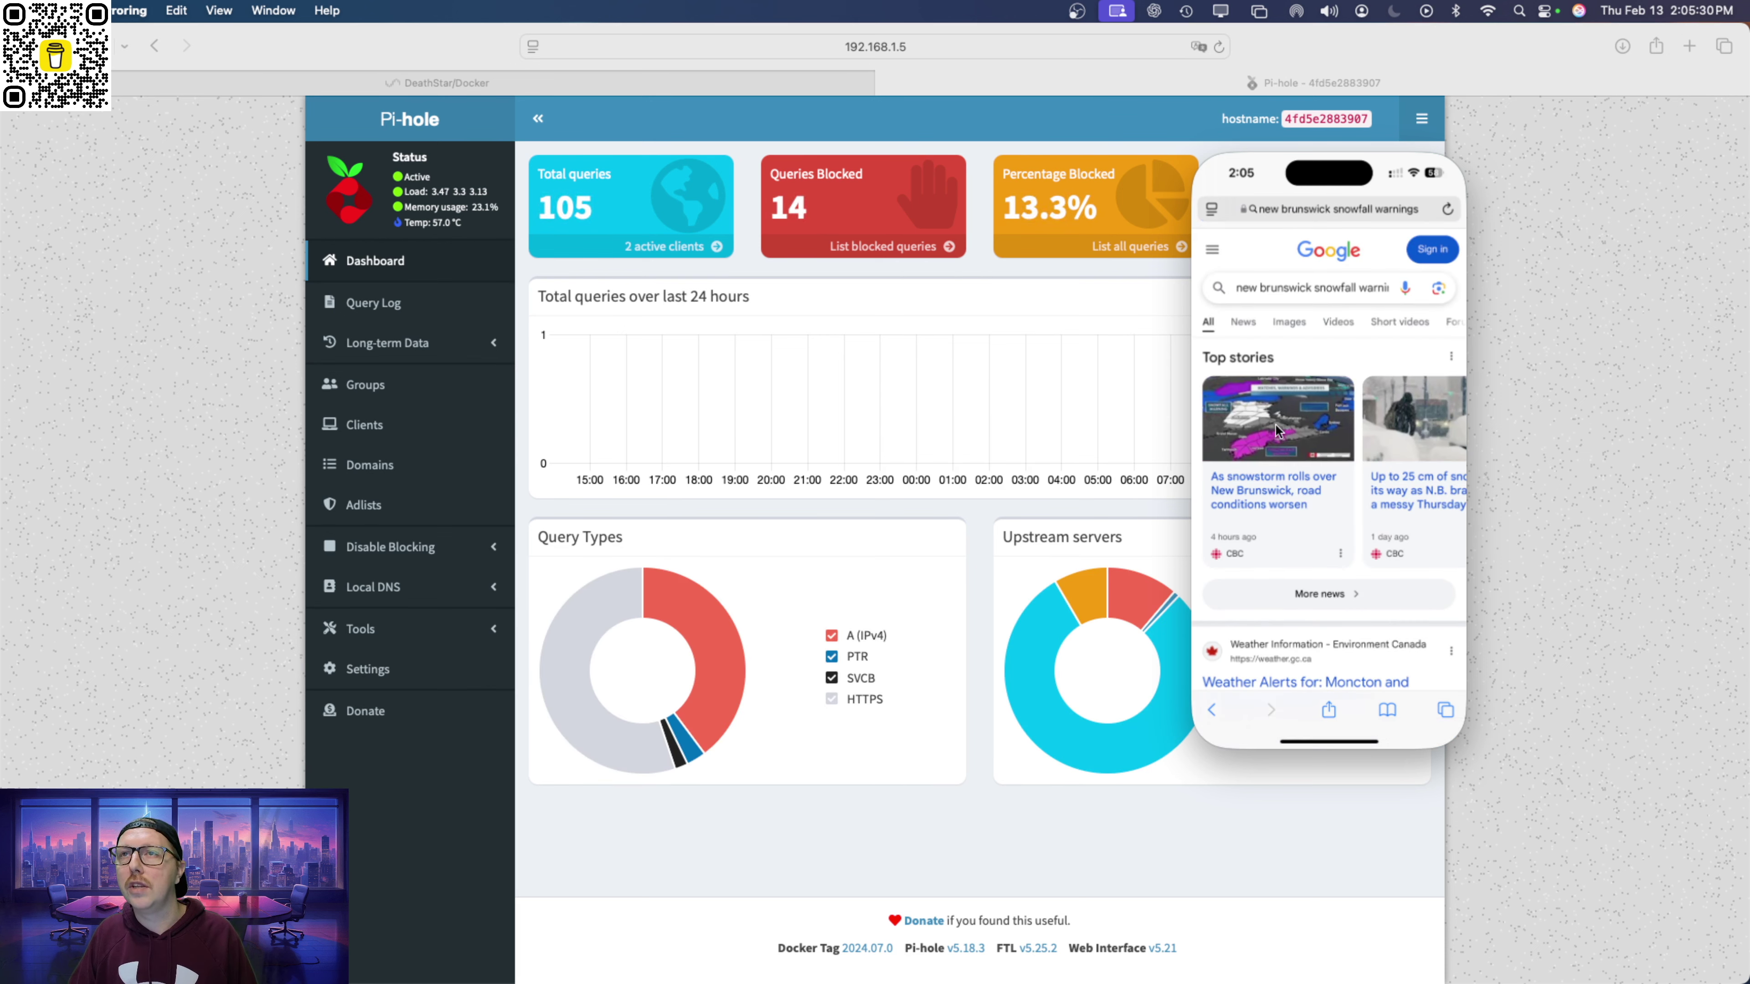
{"action": "scroll", "coordinate": [1303, 362], "scroll_direction": "down", "scroll_amount": 5}
{"action": "left_click", "coordinate": [1303, 362]}
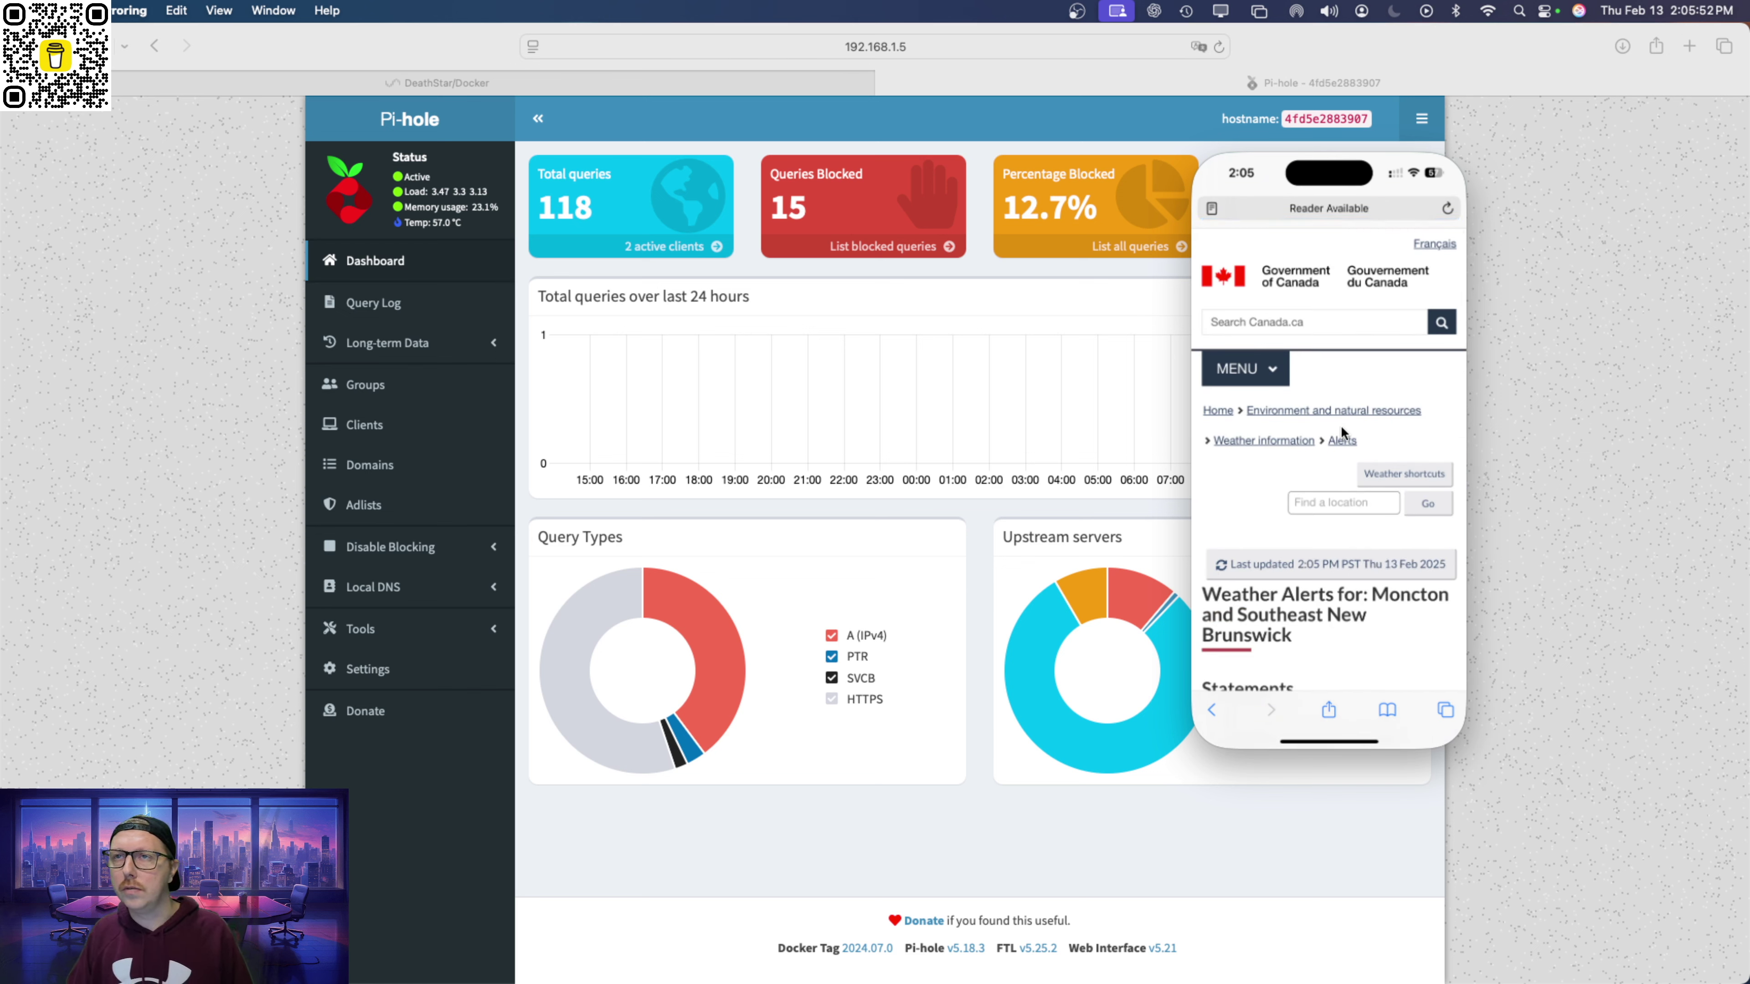
{"action": "scroll", "coordinate": [1341, 425], "scroll_direction": "down", "scroll_amount": 5}
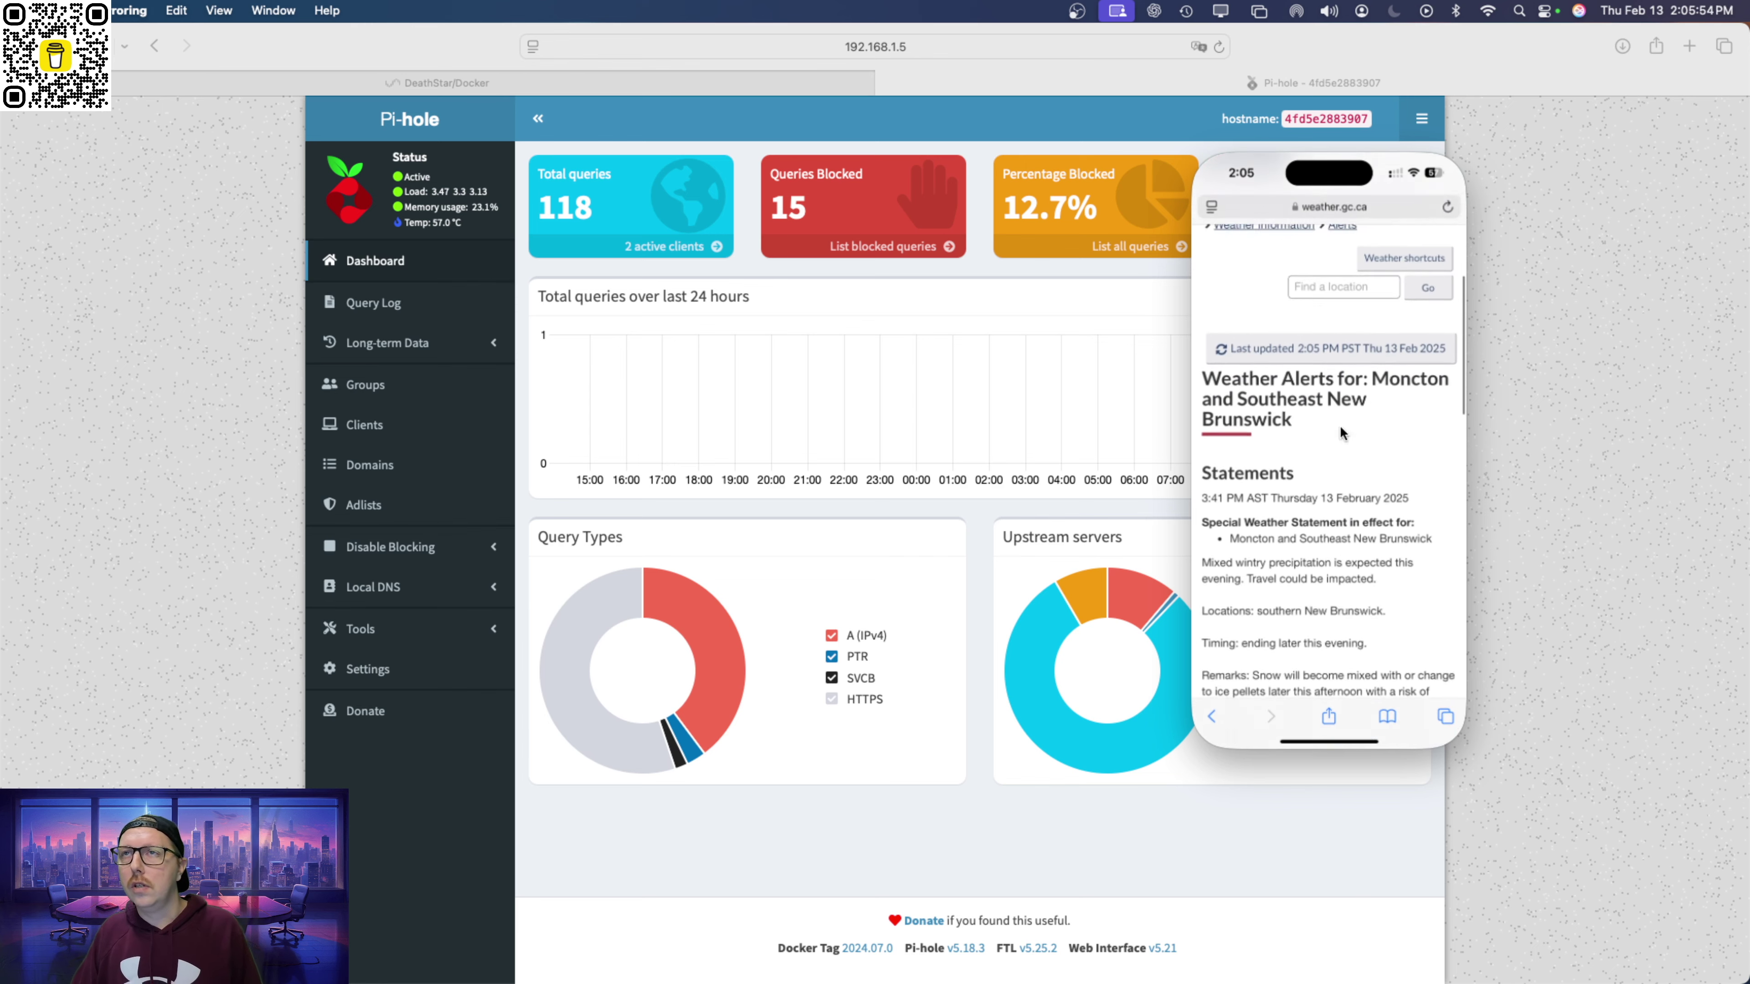
{"action": "scroll", "coordinate": [1340, 425], "scroll_direction": "up", "scroll_amount": 3}
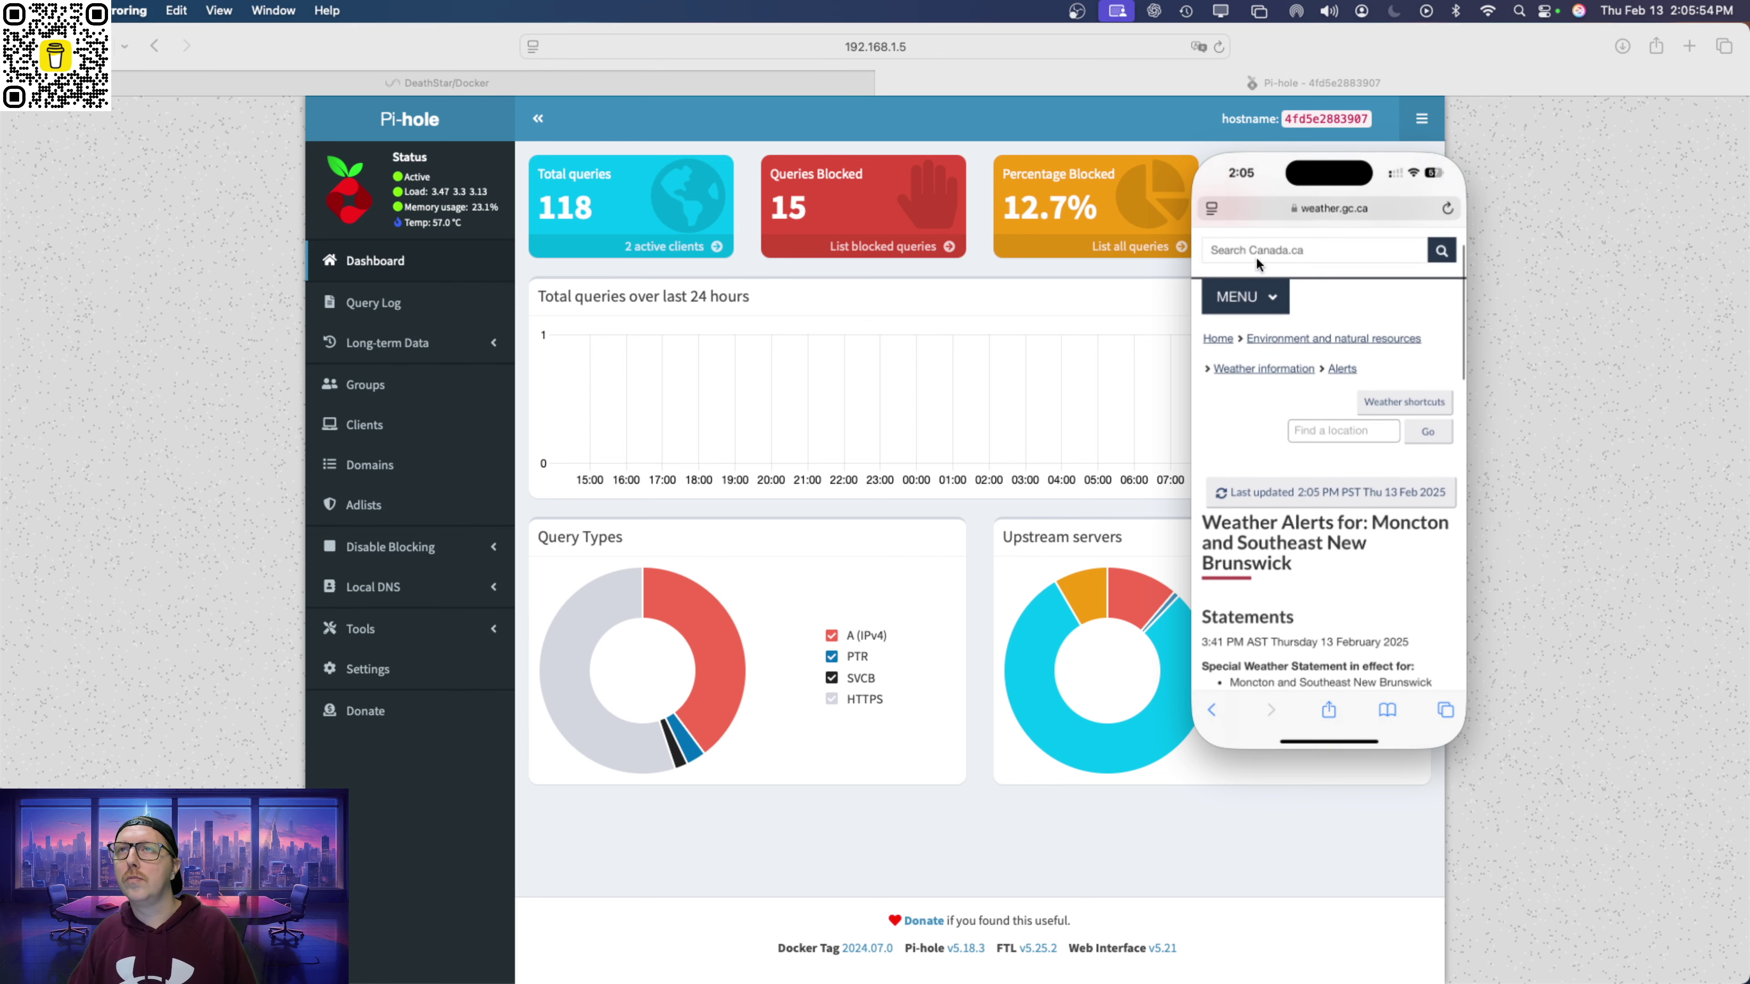
Return to the search results, look up The Weather Network, dismiss the location request, and open its website.
{"action": "left_click", "coordinate": [1213, 709]}
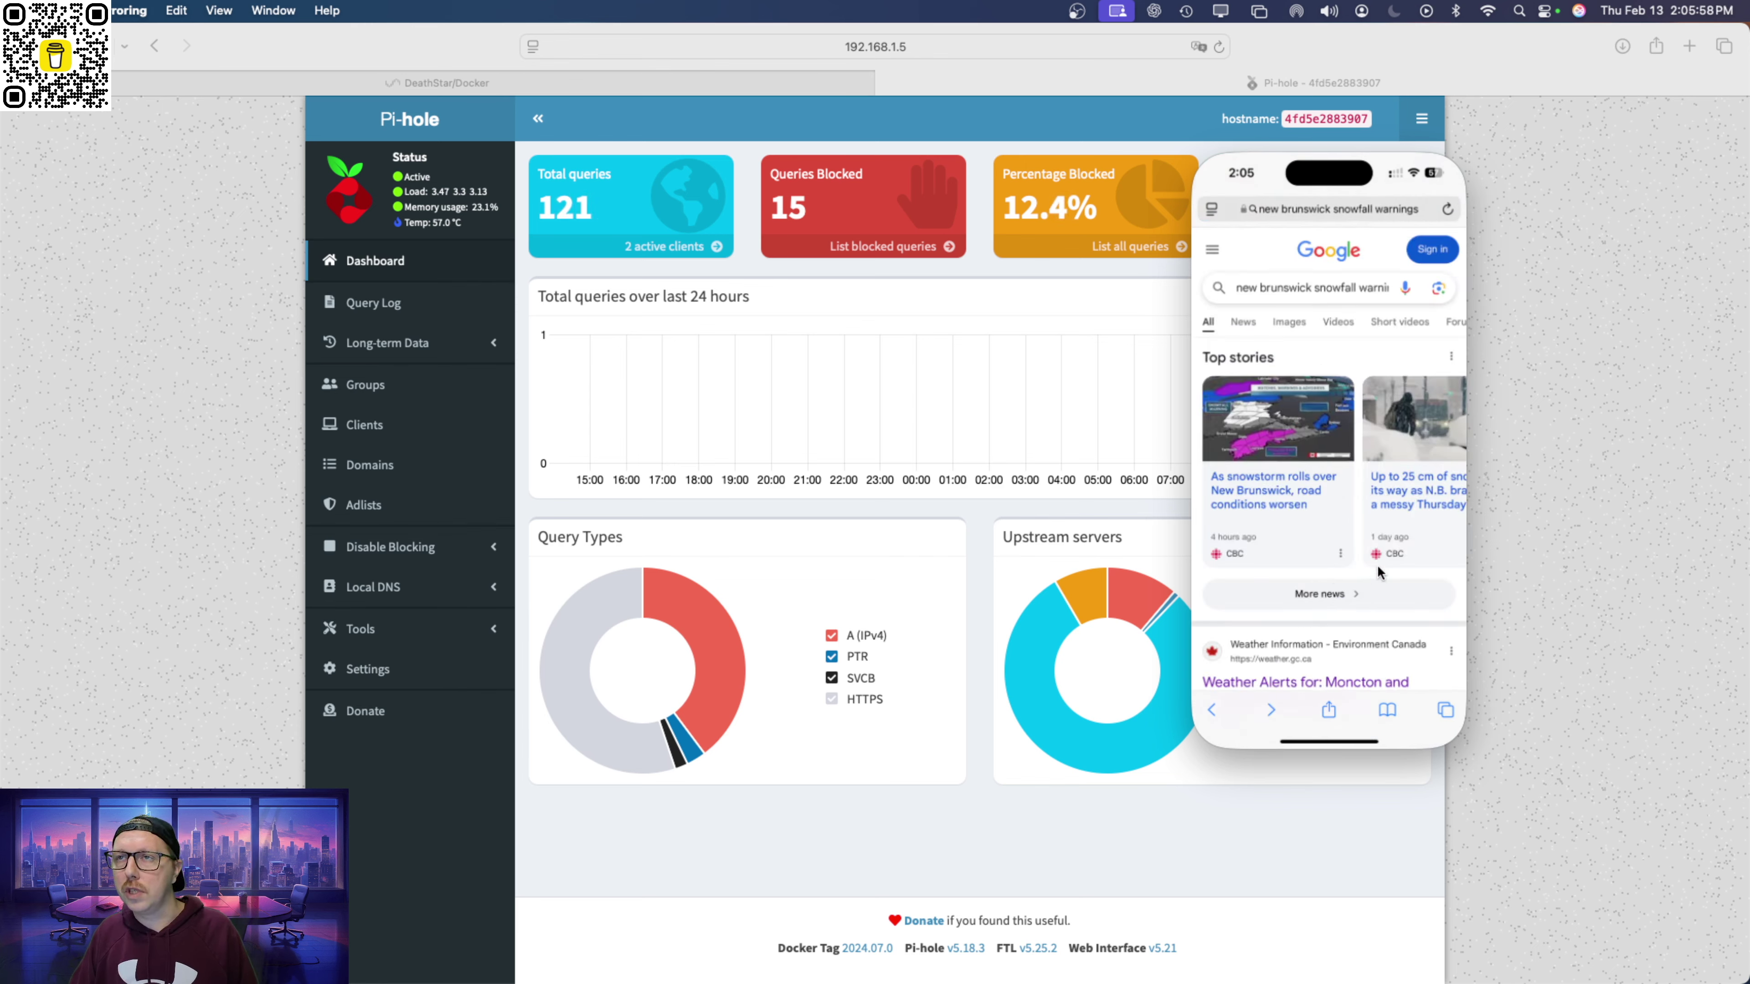
{"action": "scroll", "coordinate": [1330, 632], "scroll_direction": "down", "scroll_amount": 10}
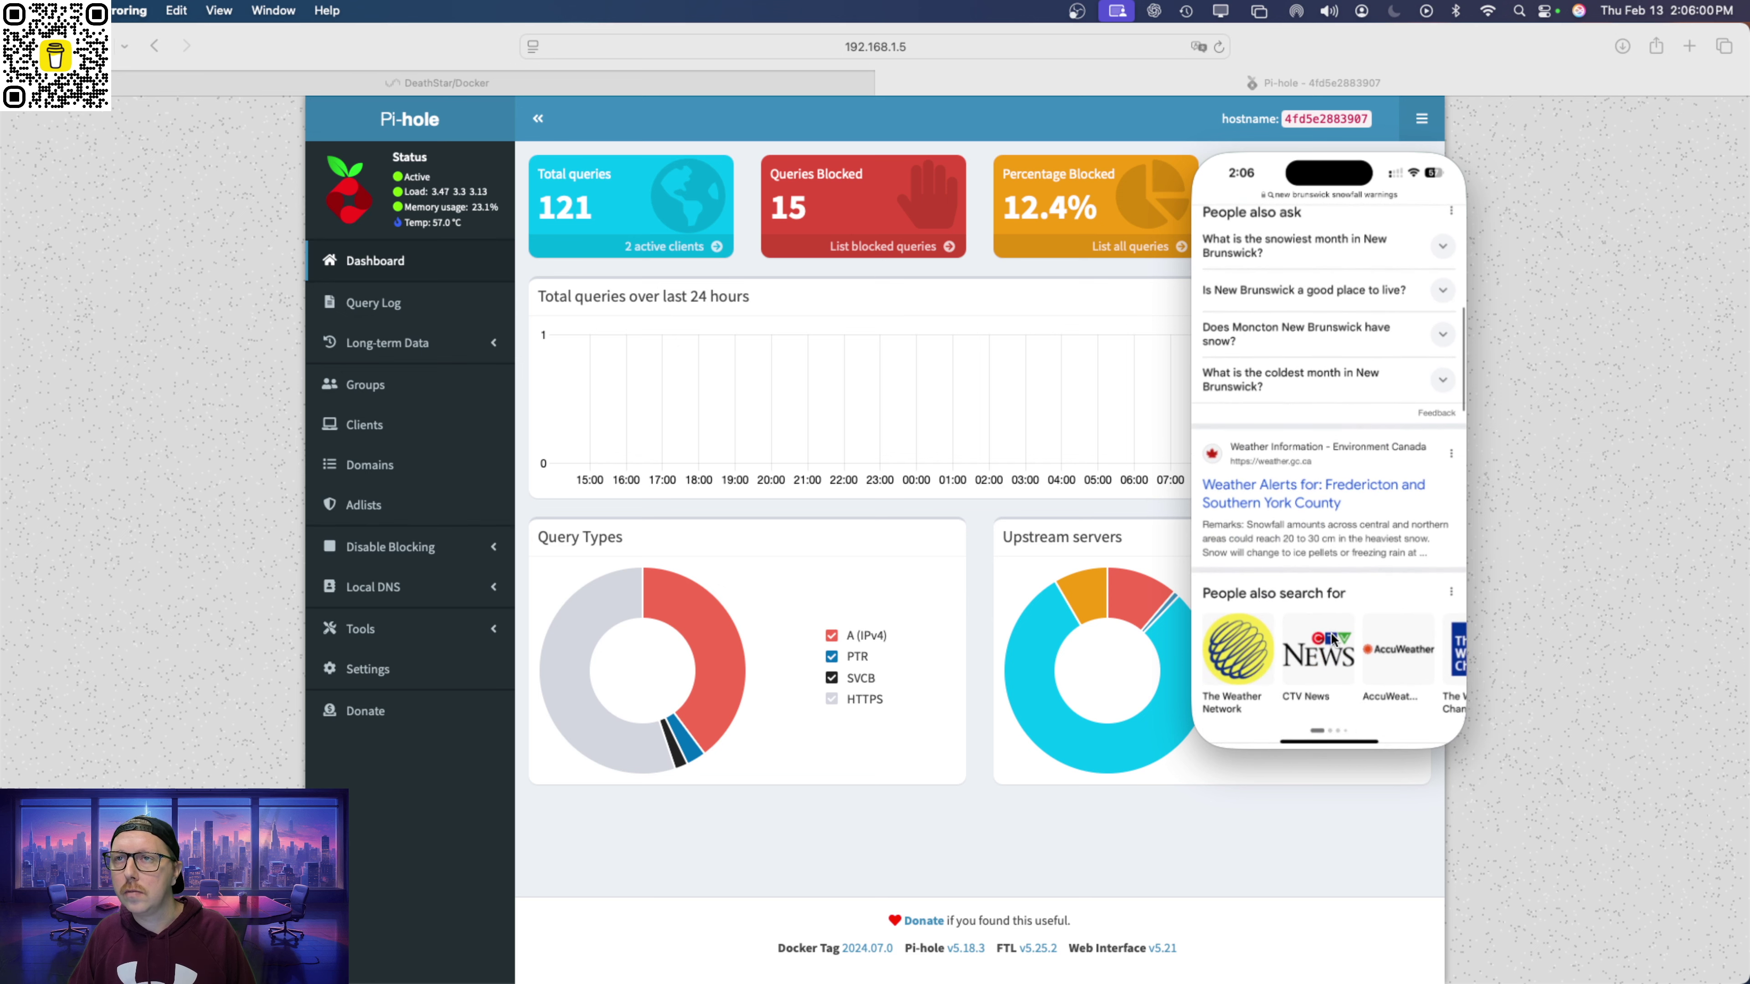
{"action": "left_click", "coordinate": [1233, 652]}
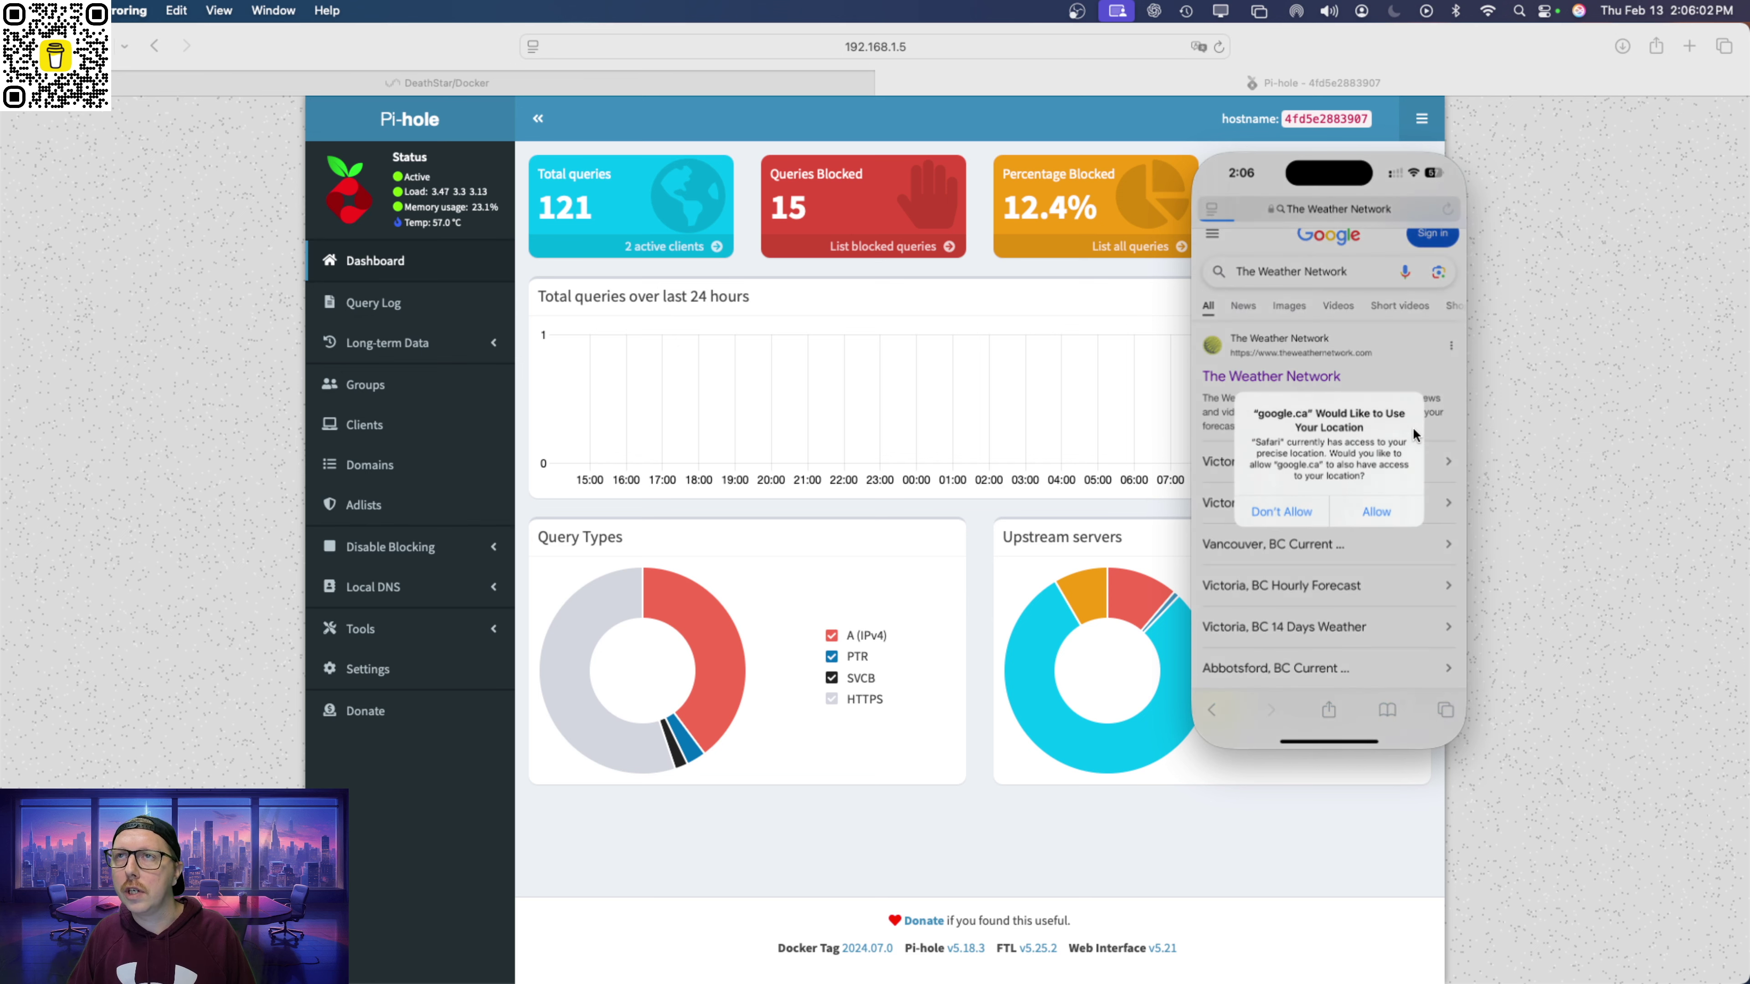
{"action": "left_click", "coordinate": [1323, 510]}
{"action": "left_click", "coordinate": [1313, 375]}
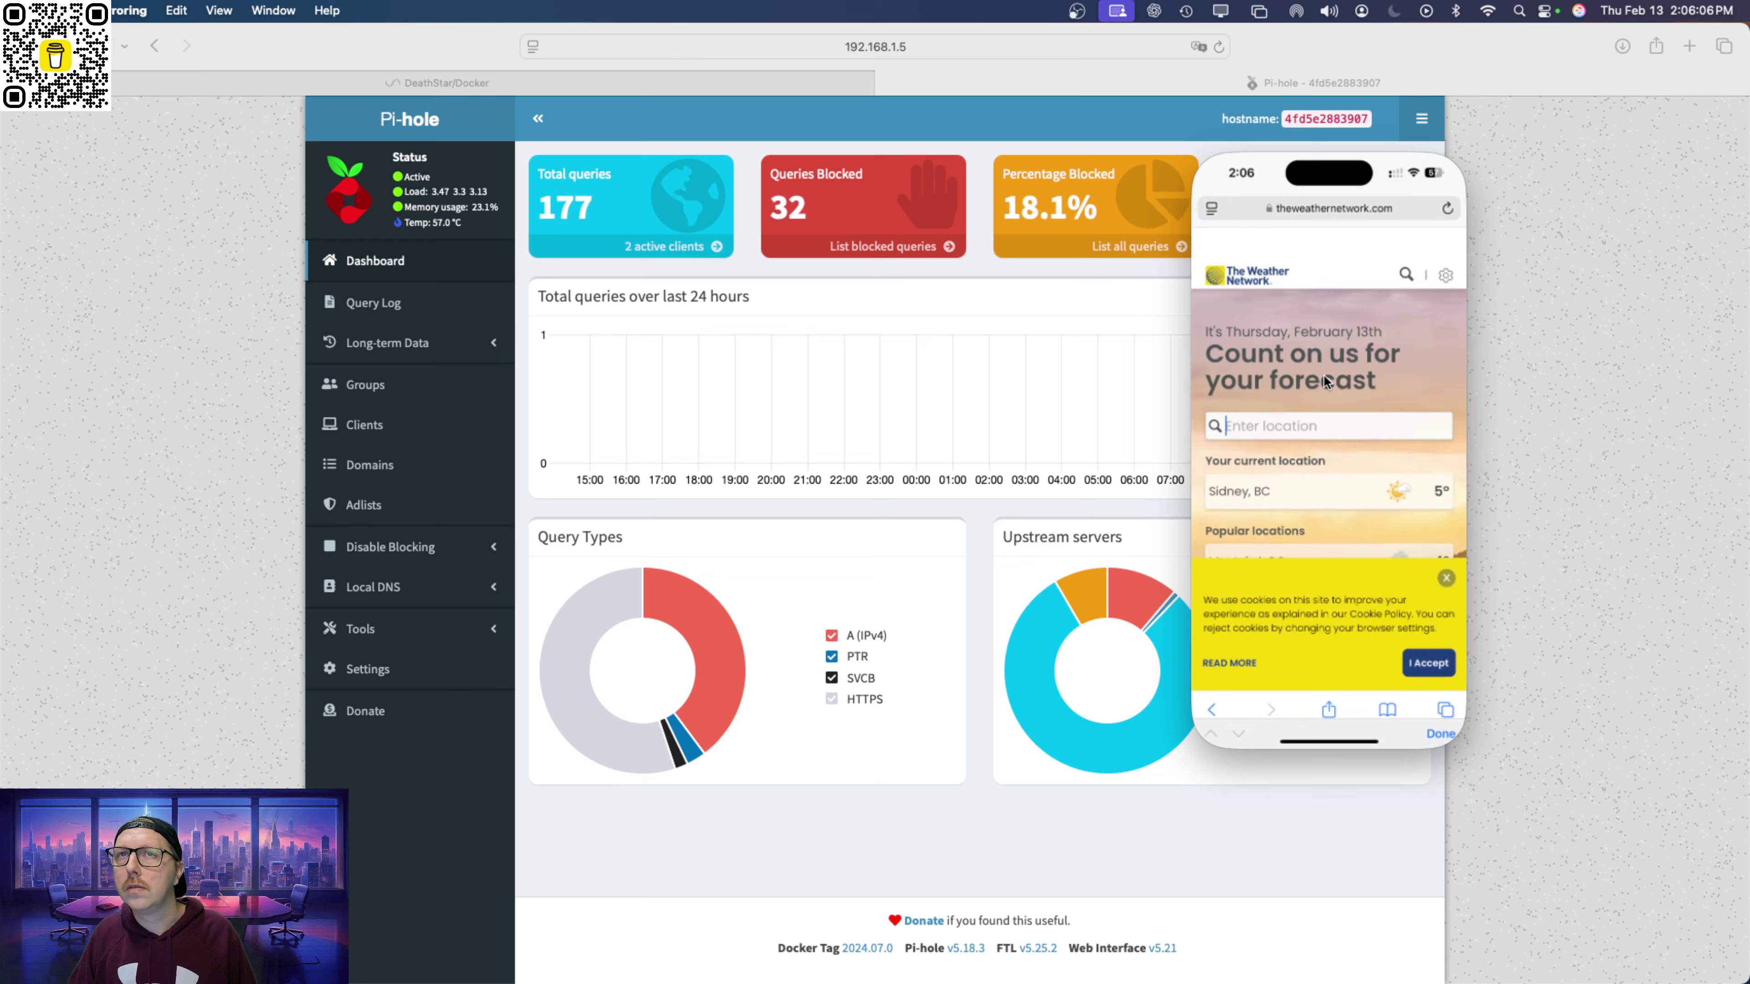
Close the cookie notice on The Weather Network and examine the page's advertisement areas for blocked content.
{"action": "scroll", "coordinate": [1347, 506], "scroll_direction": "down", "scroll_amount": 3}
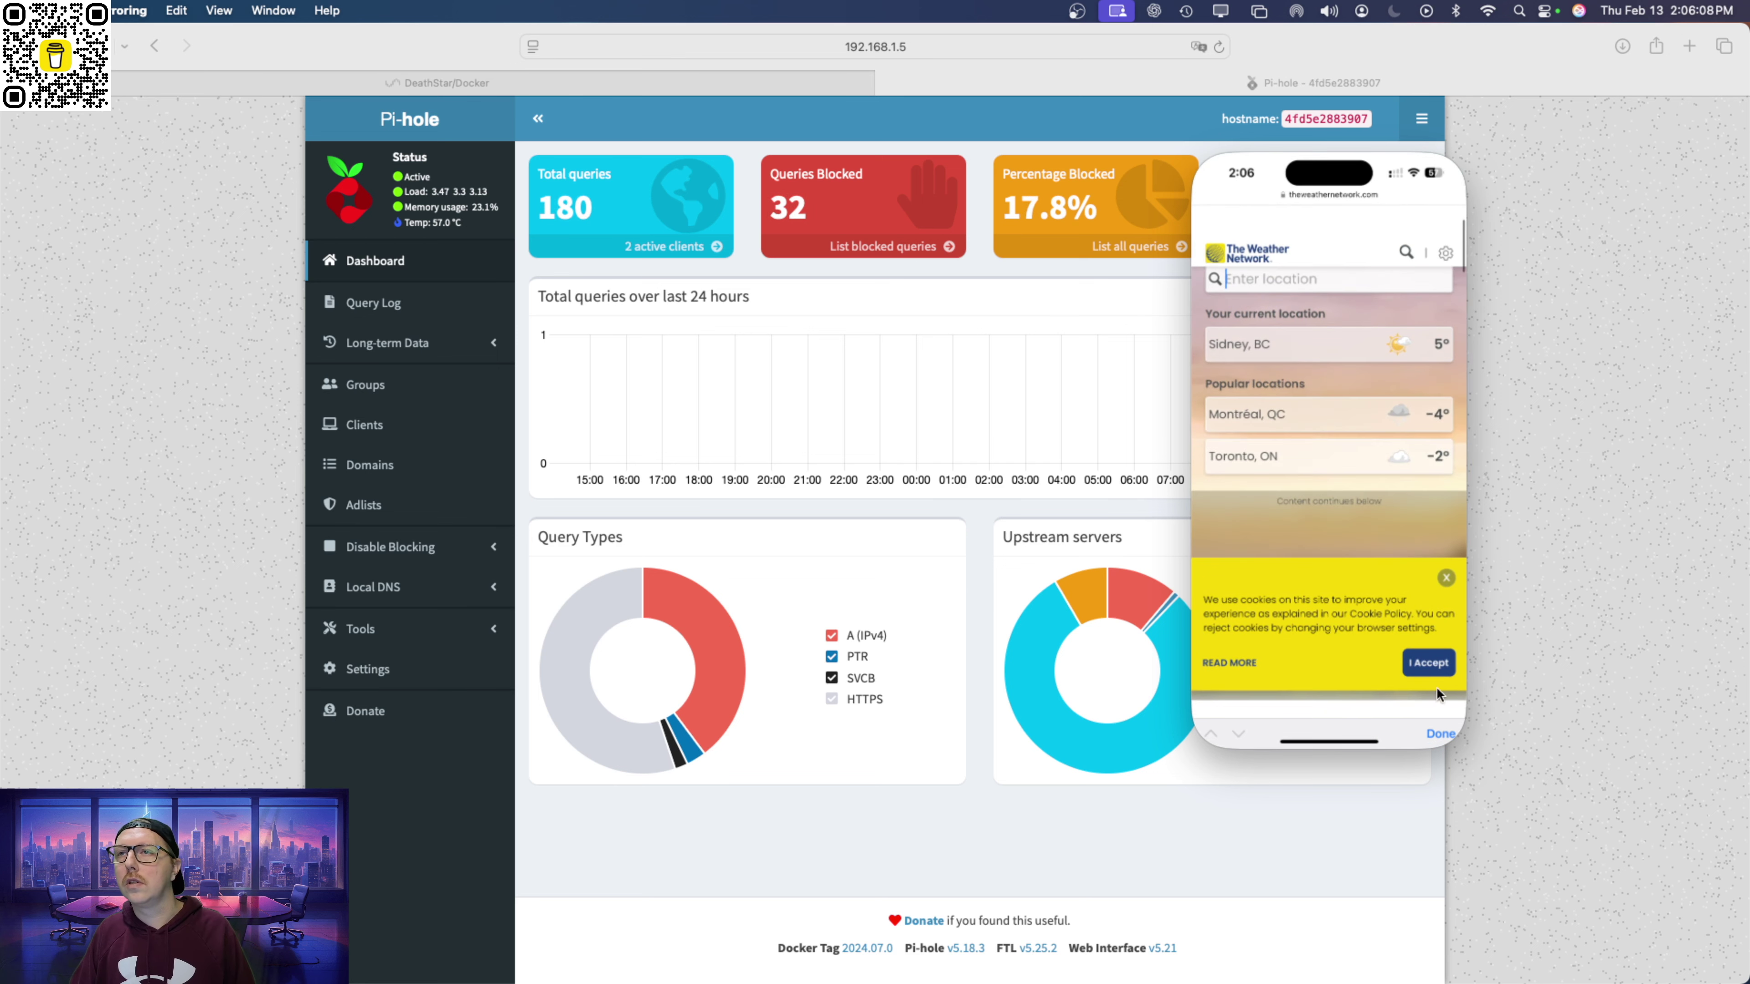
{"action": "left_click", "coordinate": [1445, 578]}
{"action": "scroll", "coordinate": [1339, 573], "scroll_direction": "down", "scroll_amount": 10}
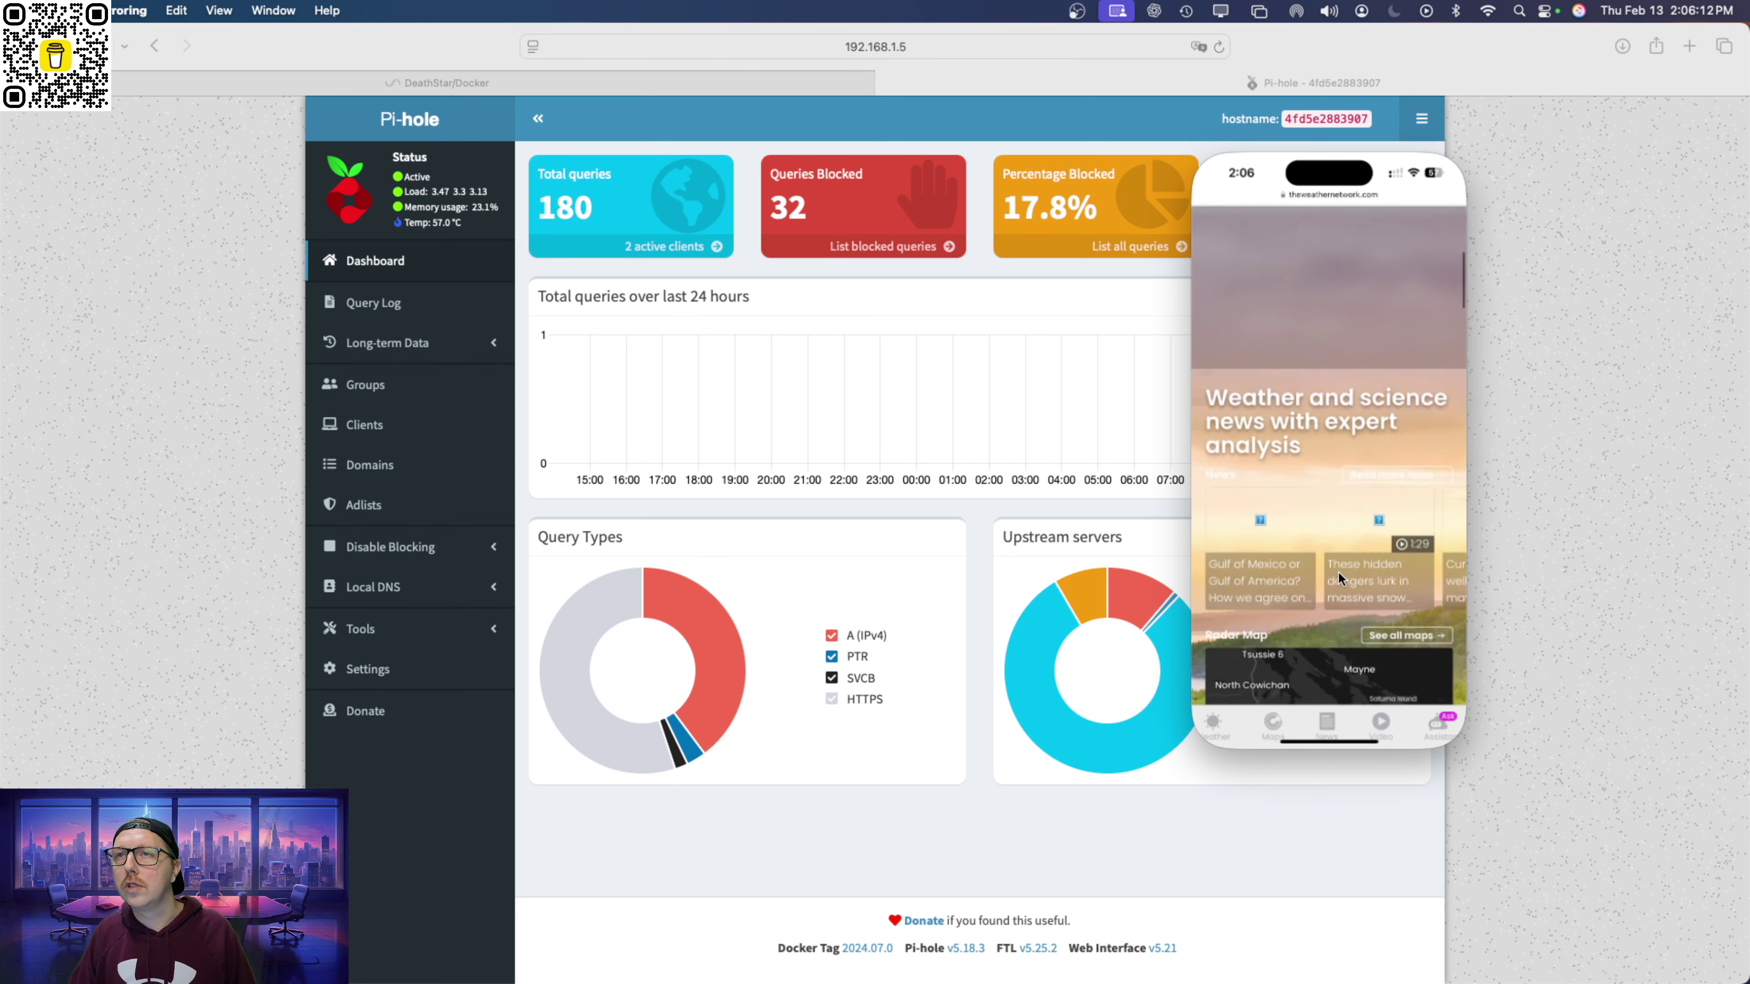
{"action": "scroll", "coordinate": [1339, 577], "scroll_direction": "down", "scroll_amount": 10}
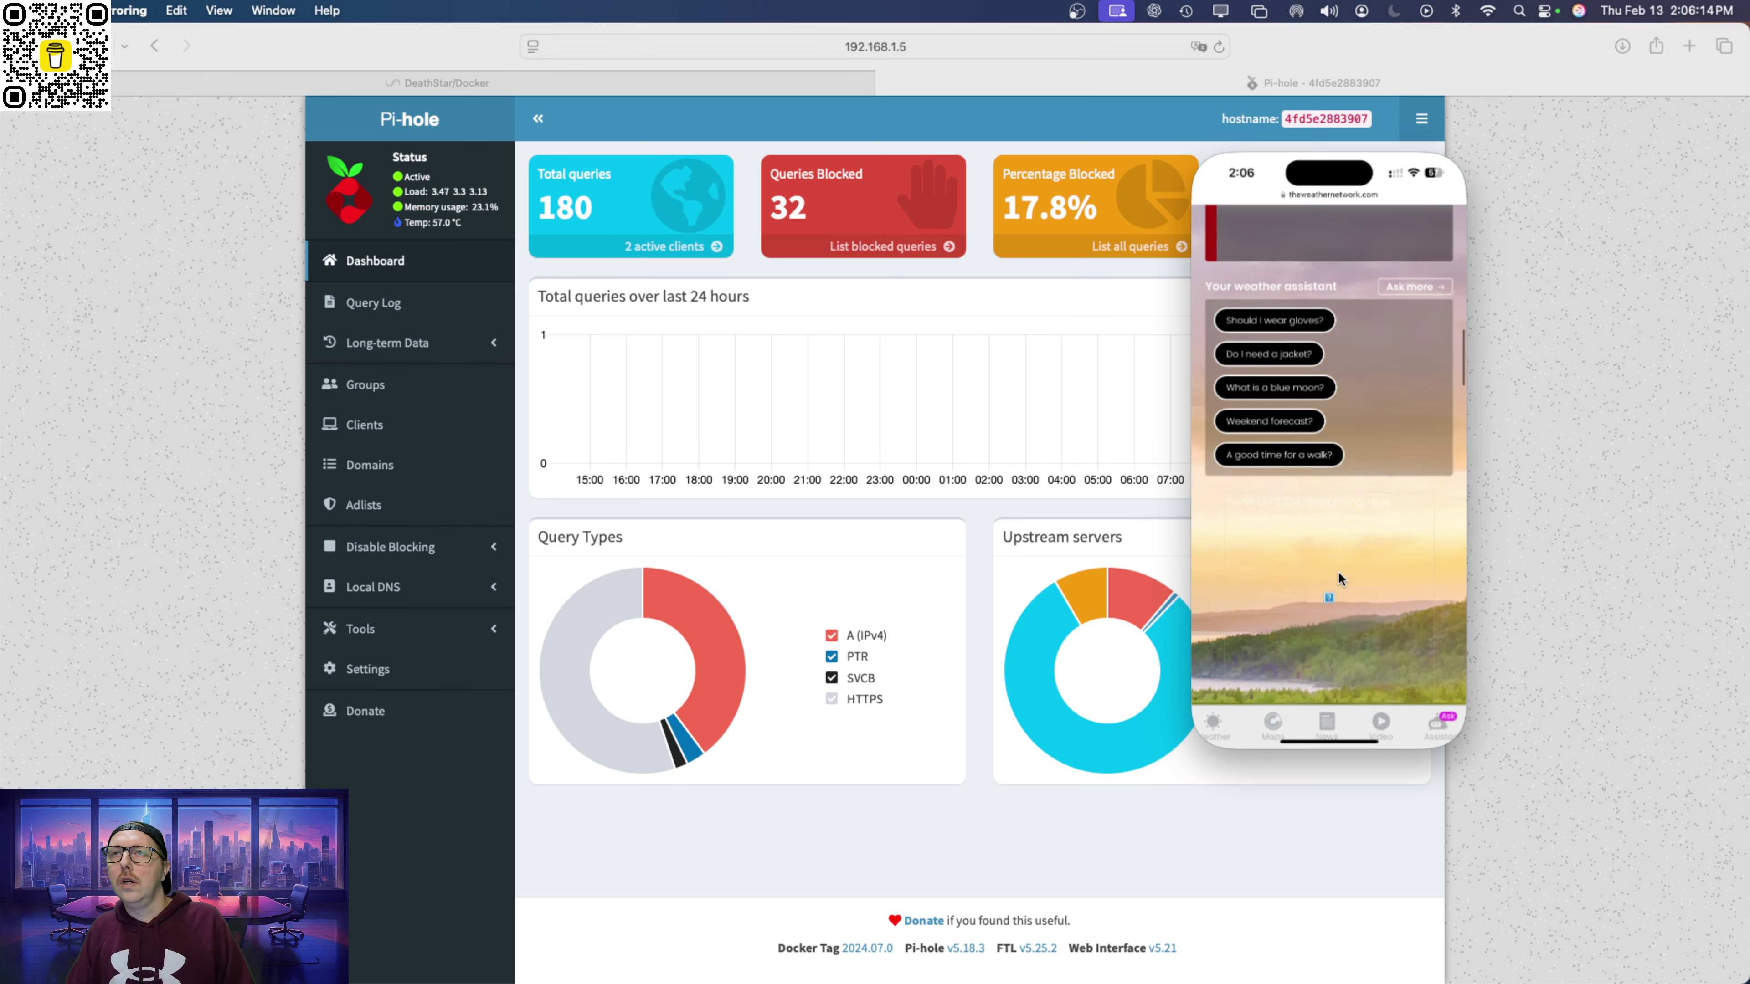
{"action": "scroll", "coordinate": [1338, 576], "scroll_direction": "down", "scroll_amount": 10}
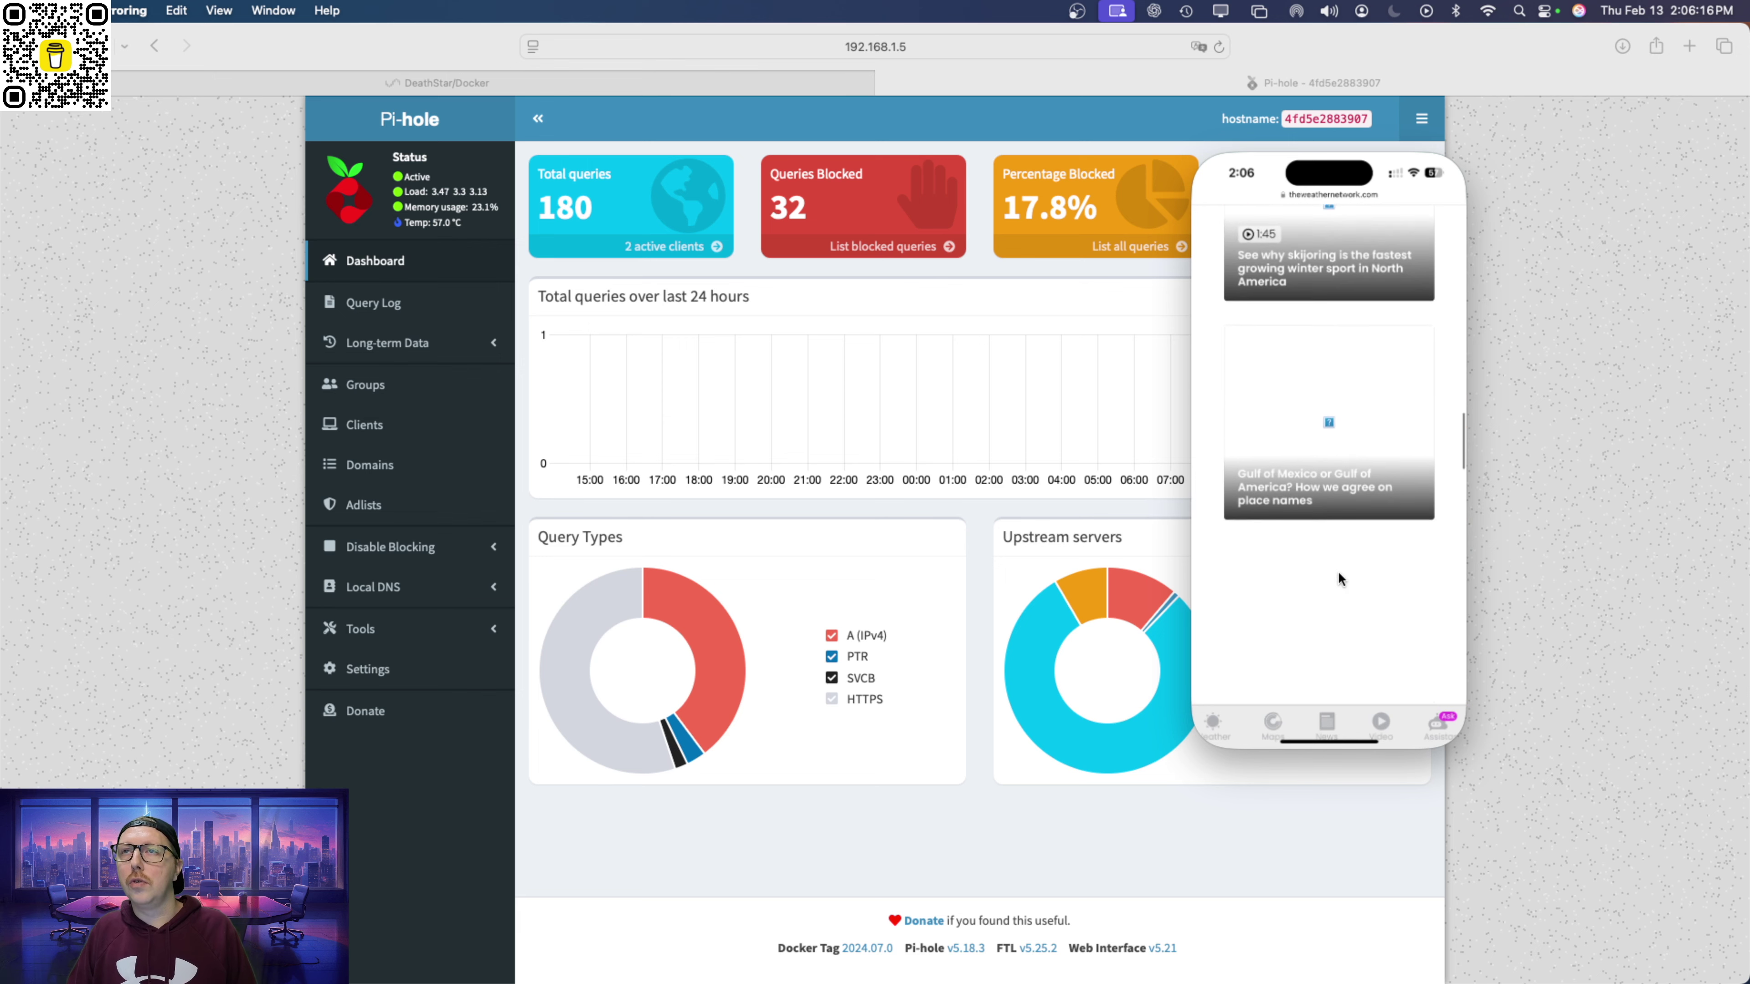
{"action": "scroll", "coordinate": [1338, 570], "scroll_direction": "down", "scroll_amount": 3}
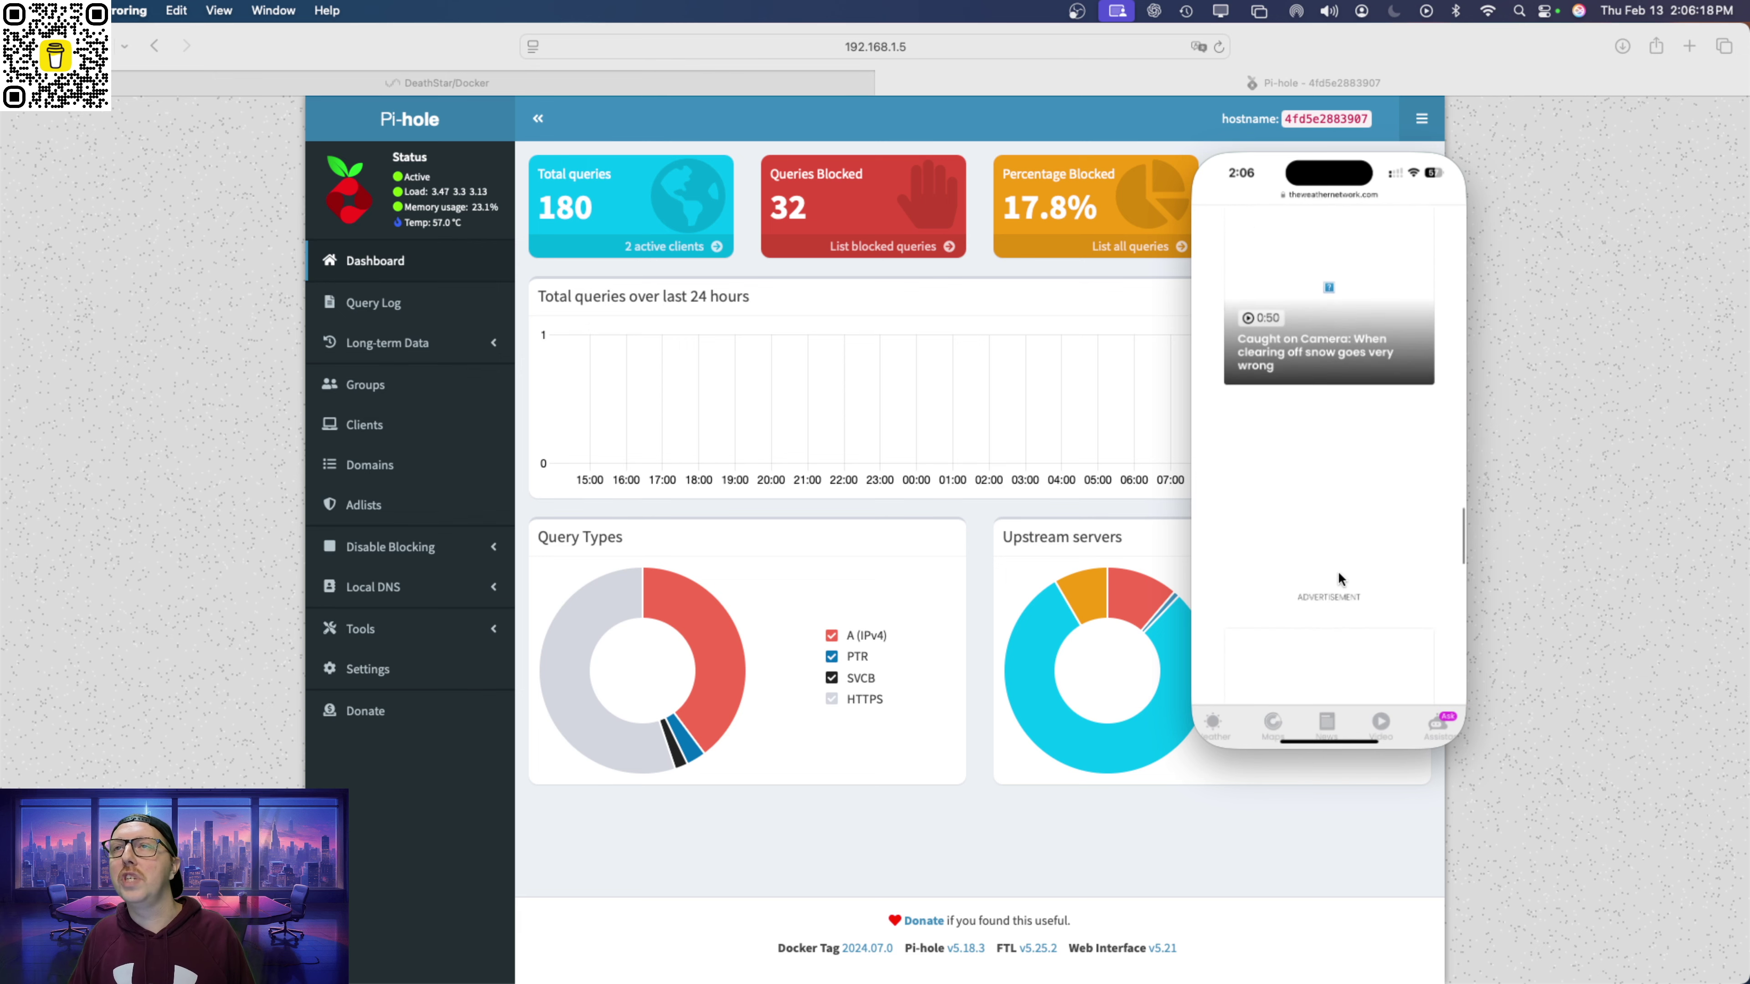
{"action": "scroll", "coordinate": [1338, 570], "scroll_direction": "up", "scroll_amount": 2}
{"action": "scroll", "coordinate": [1338, 572], "scroll_direction": "down", "scroll_amount": 3}
{"action": "scroll", "coordinate": [1338, 570], "scroll_direction": "up", "scroll_amount": 10}
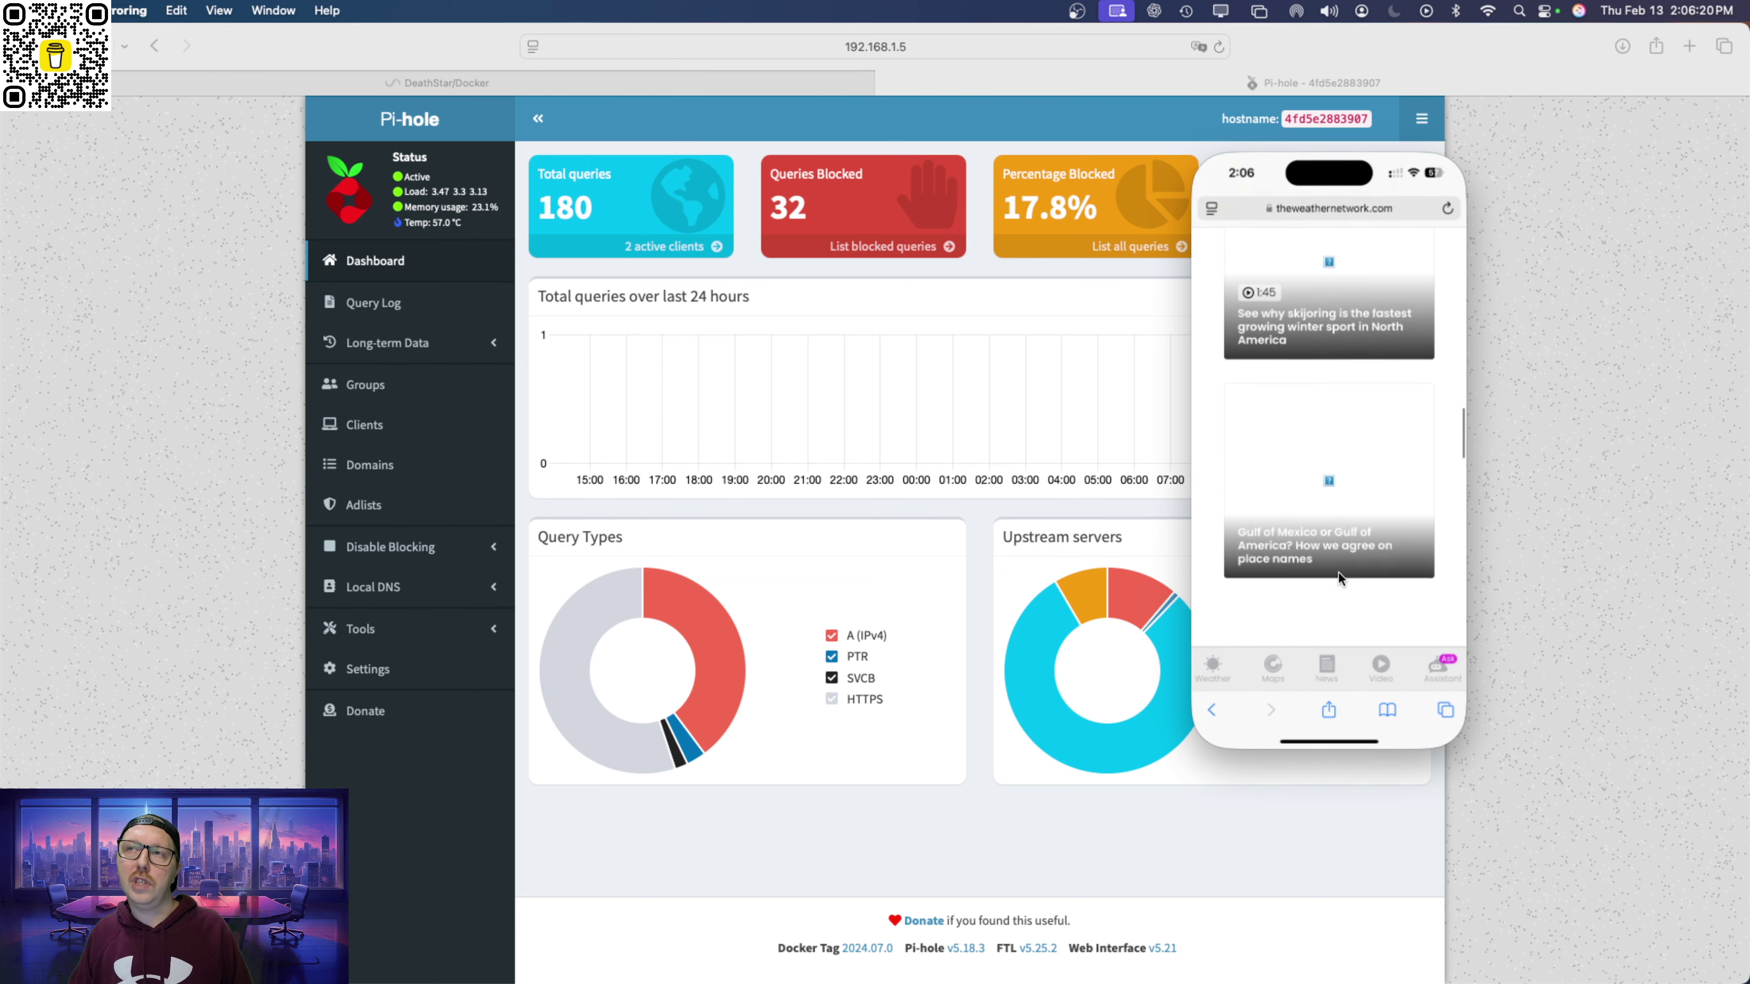
{"action": "scroll", "coordinate": [1338, 570], "scroll_direction": "up", "scroll_amount": 10}
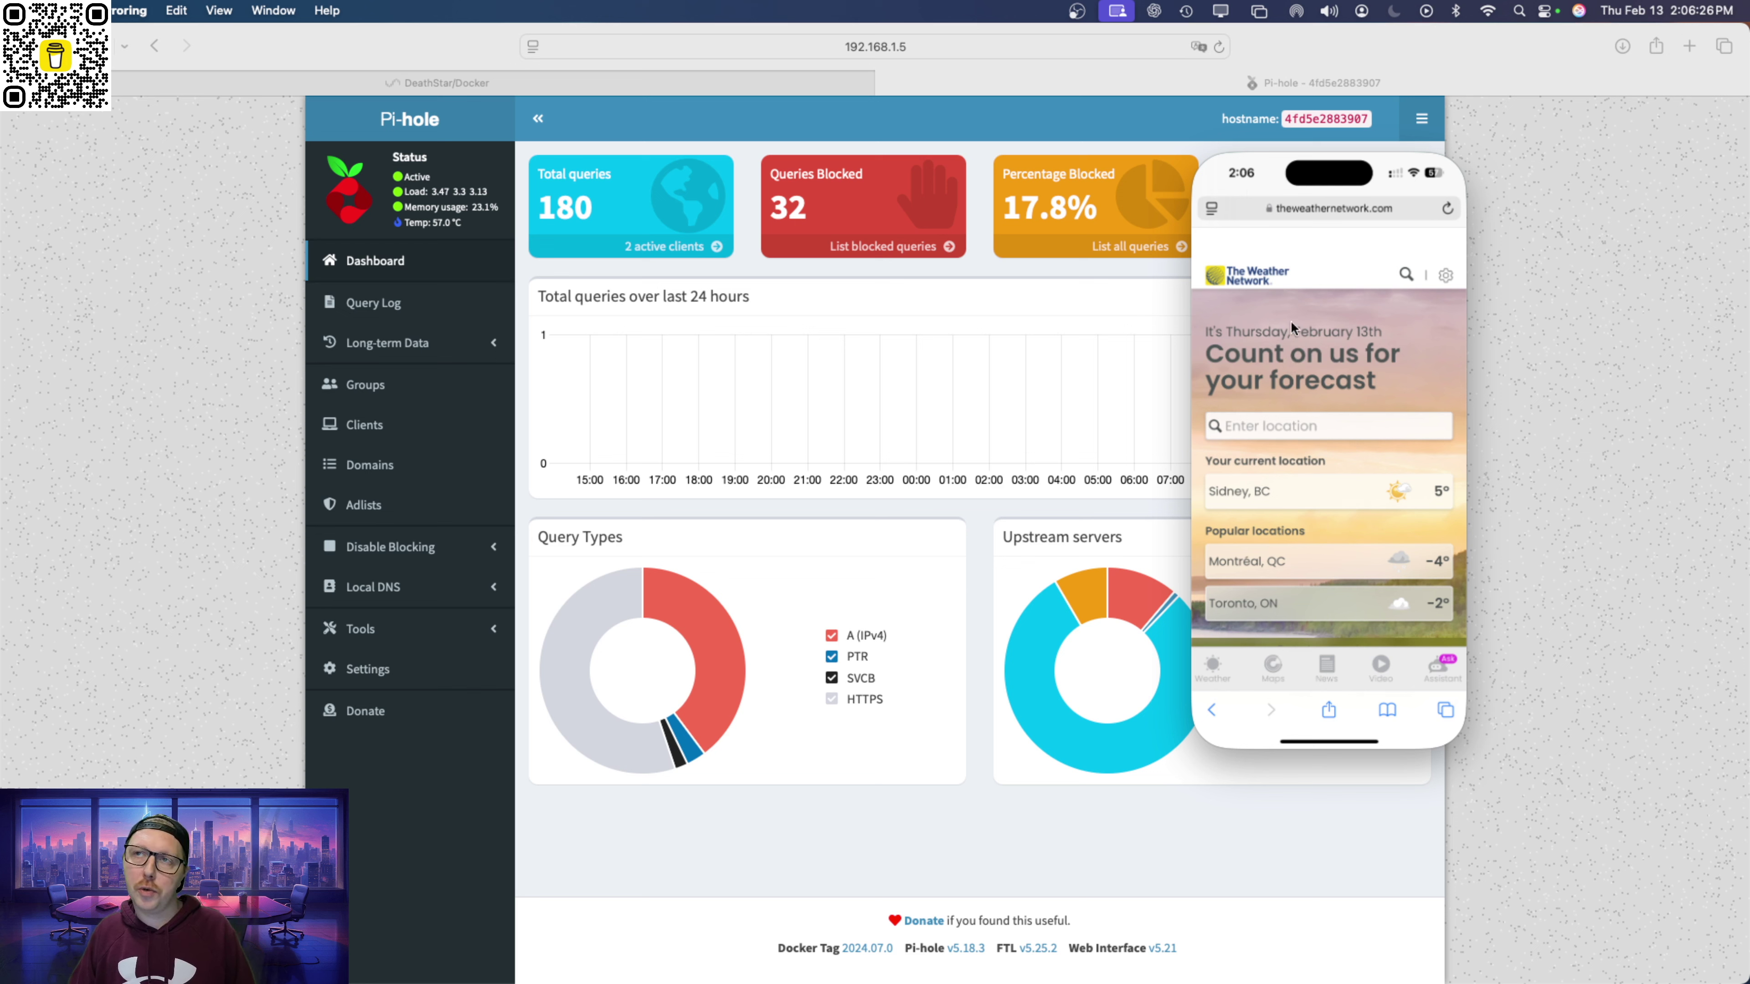
Close the mirrored iPhone window and return to the Pi-hole dashboard in the browser.
{"action": "mouse_move", "coordinate": [1215, 135]}
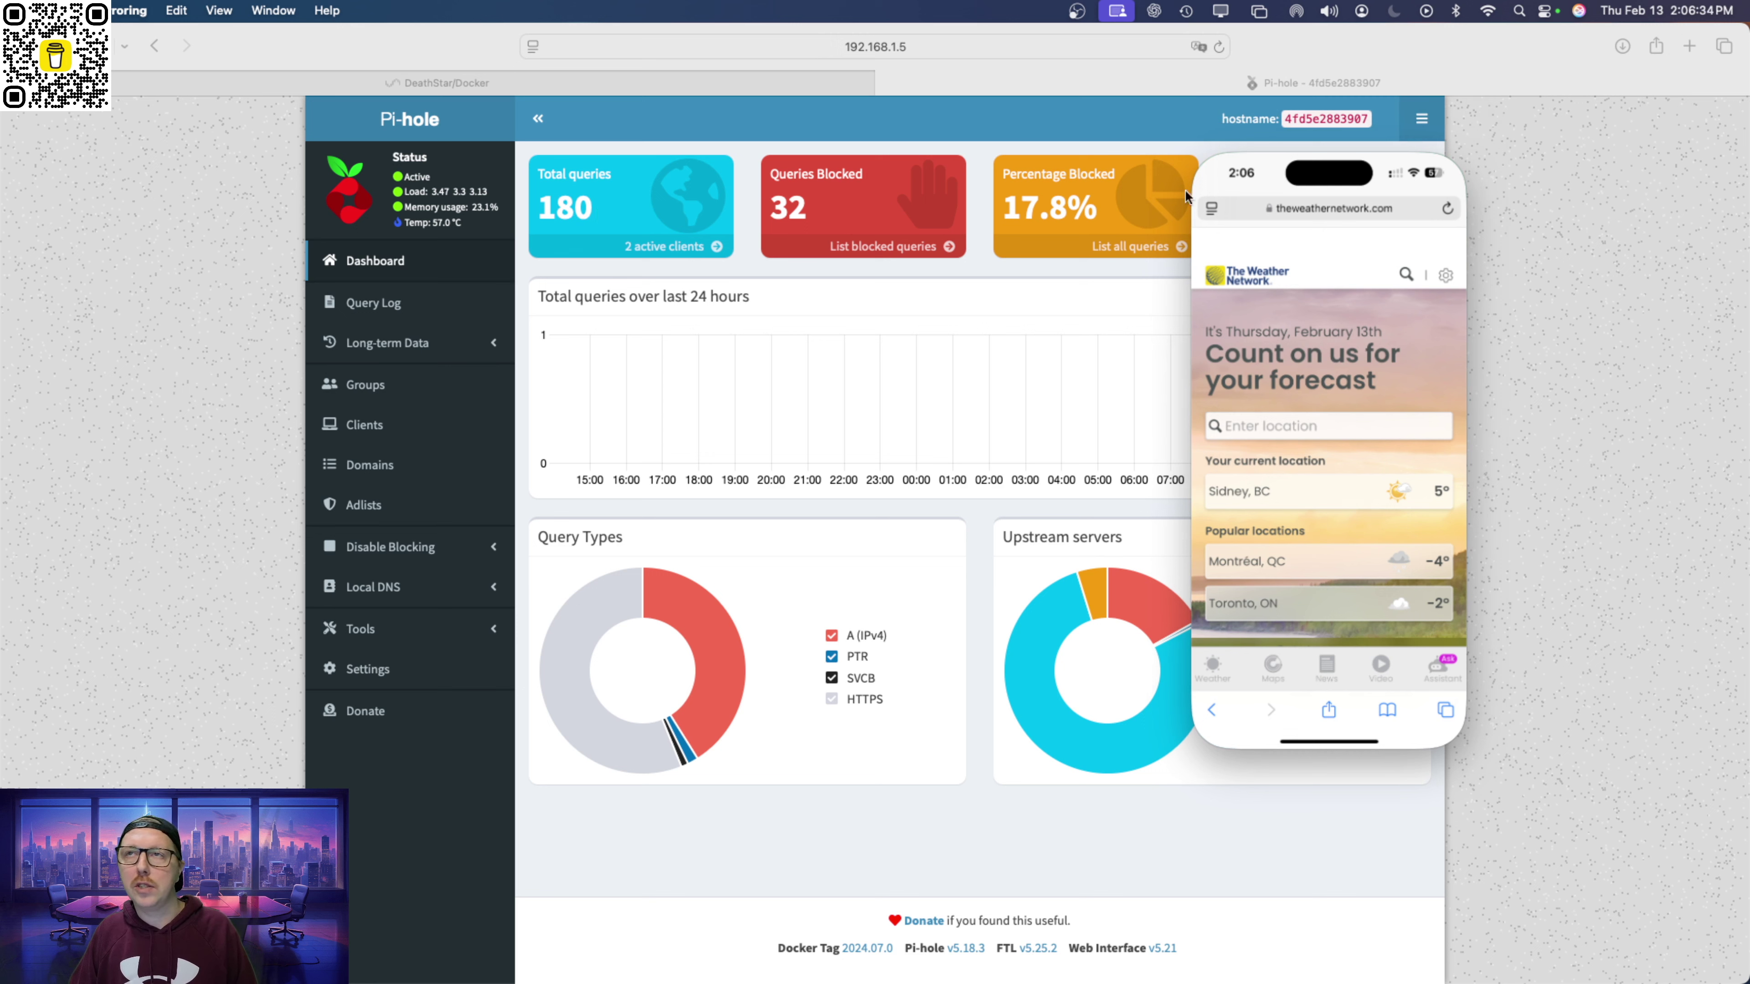
{"action": "left_click", "coordinate": [1204, 134]}
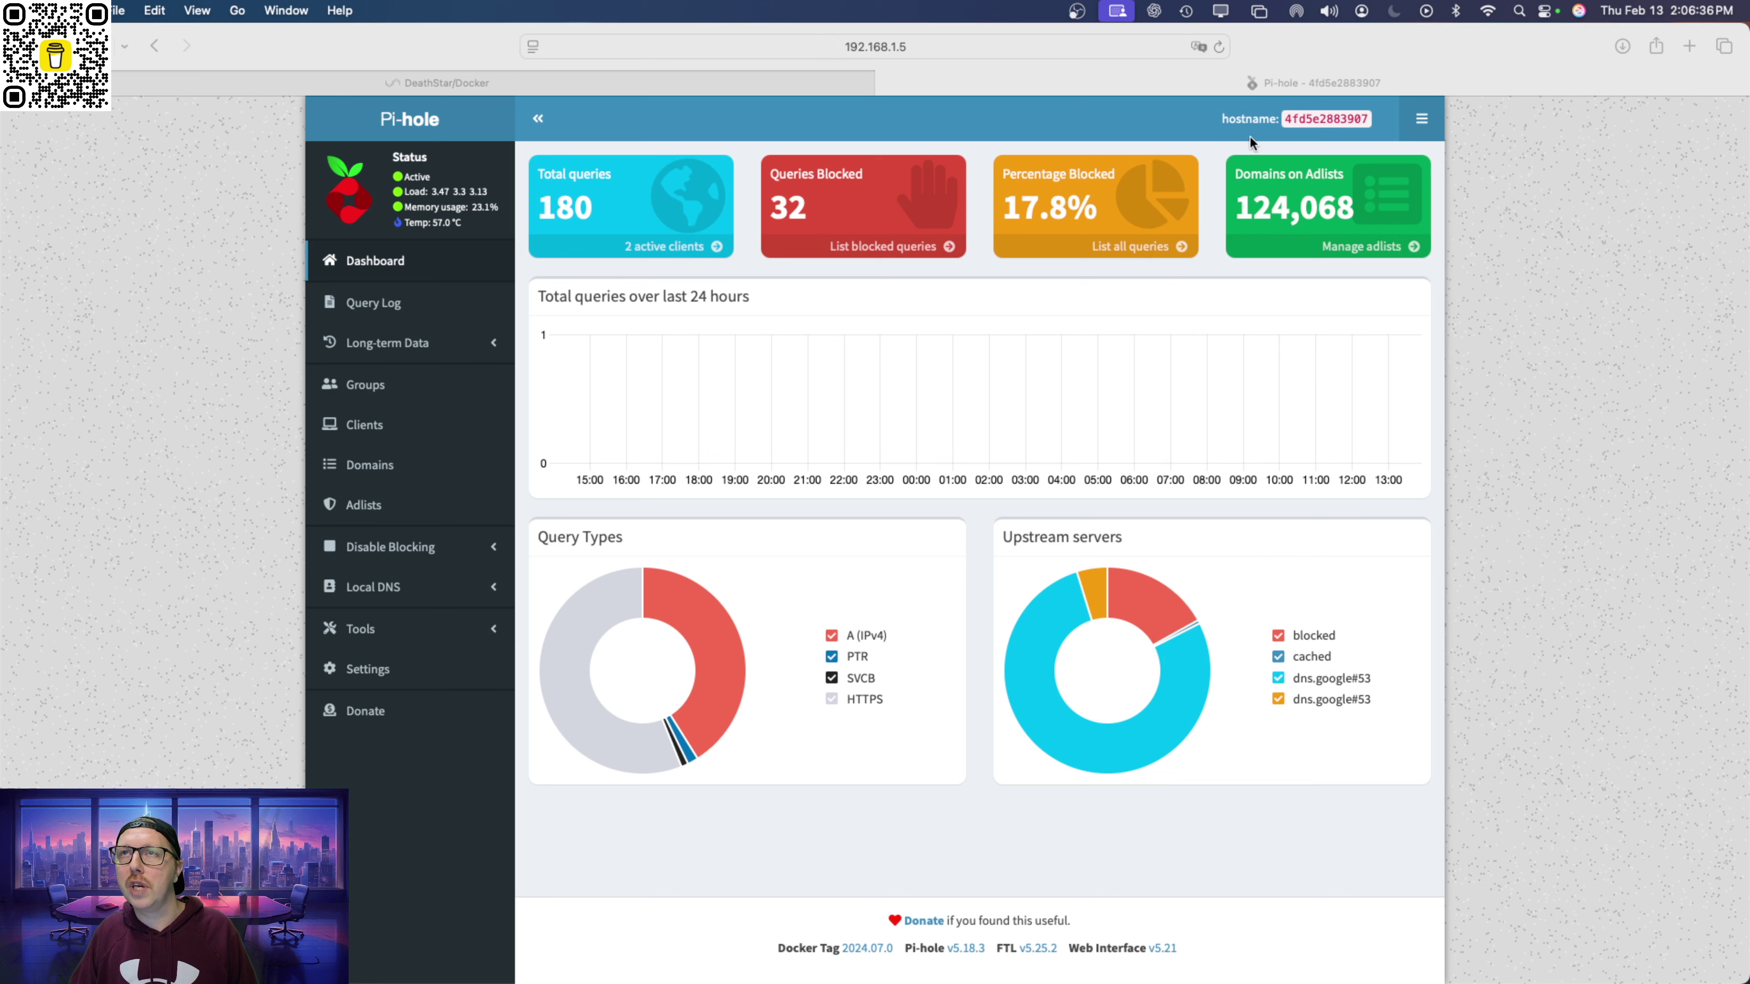
{"action": "left_click", "coordinate": [1371, 80]}
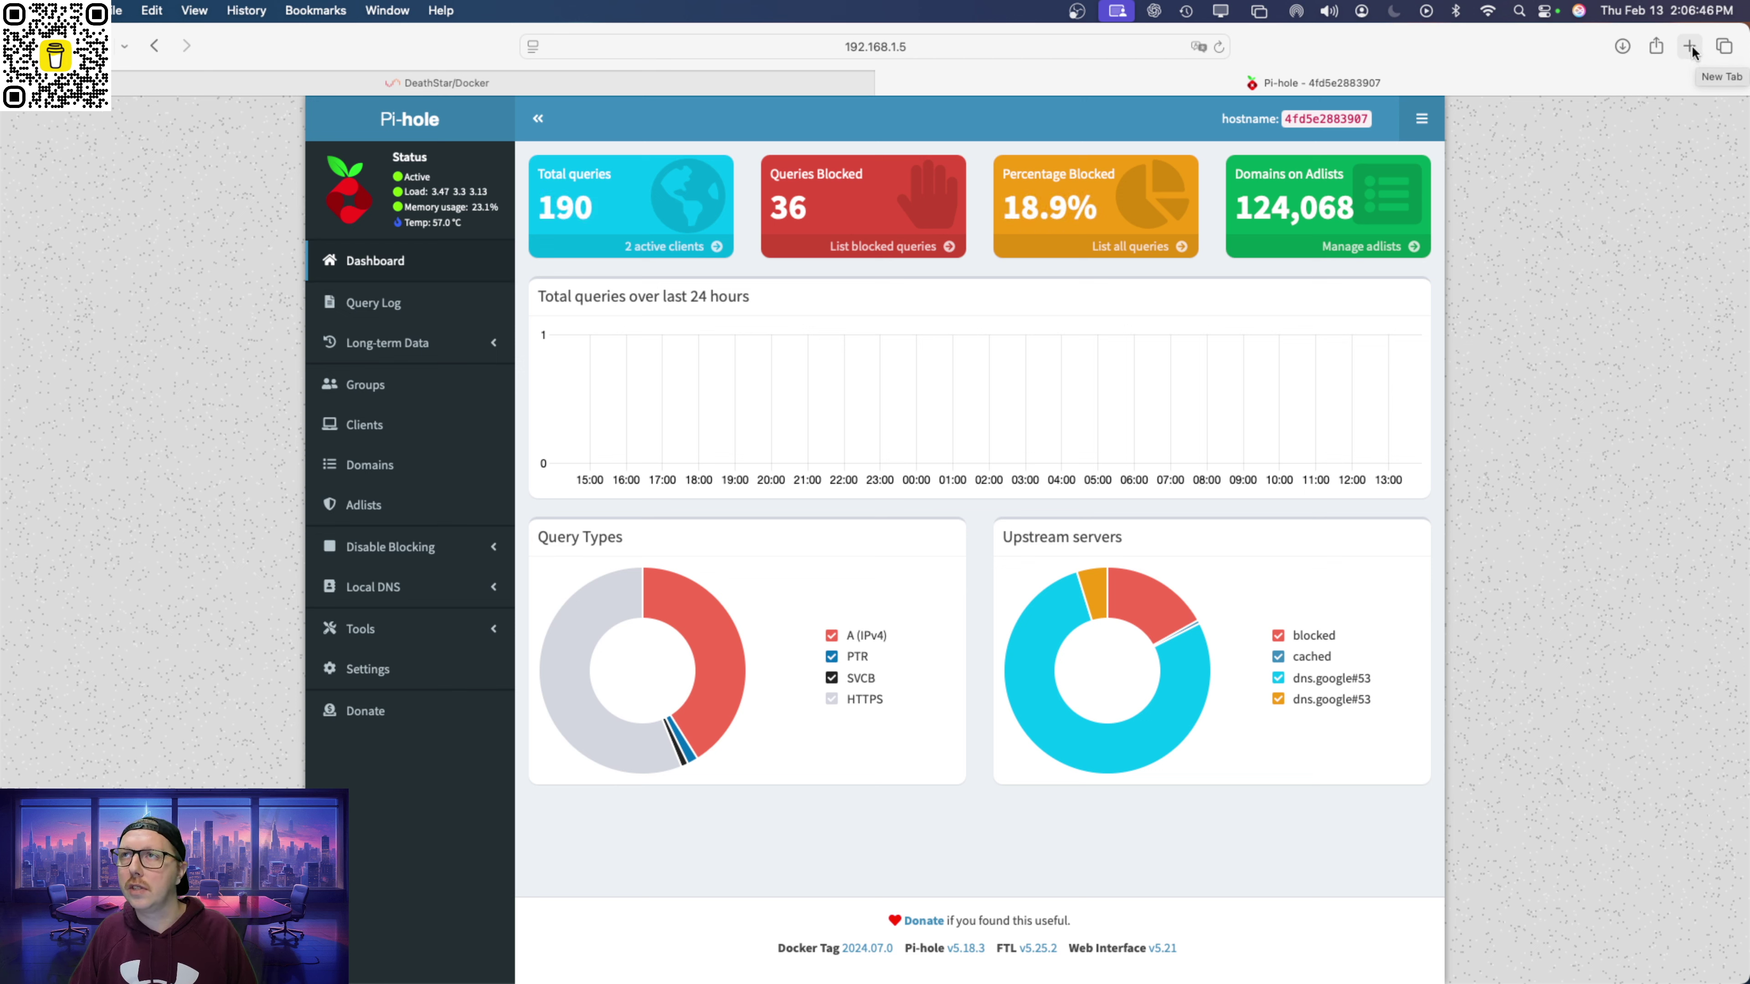
Open unifi.ui.com in a new browser tab and open the Network application of the first listed site.
{"action": "left_click", "coordinate": [1690, 47]}
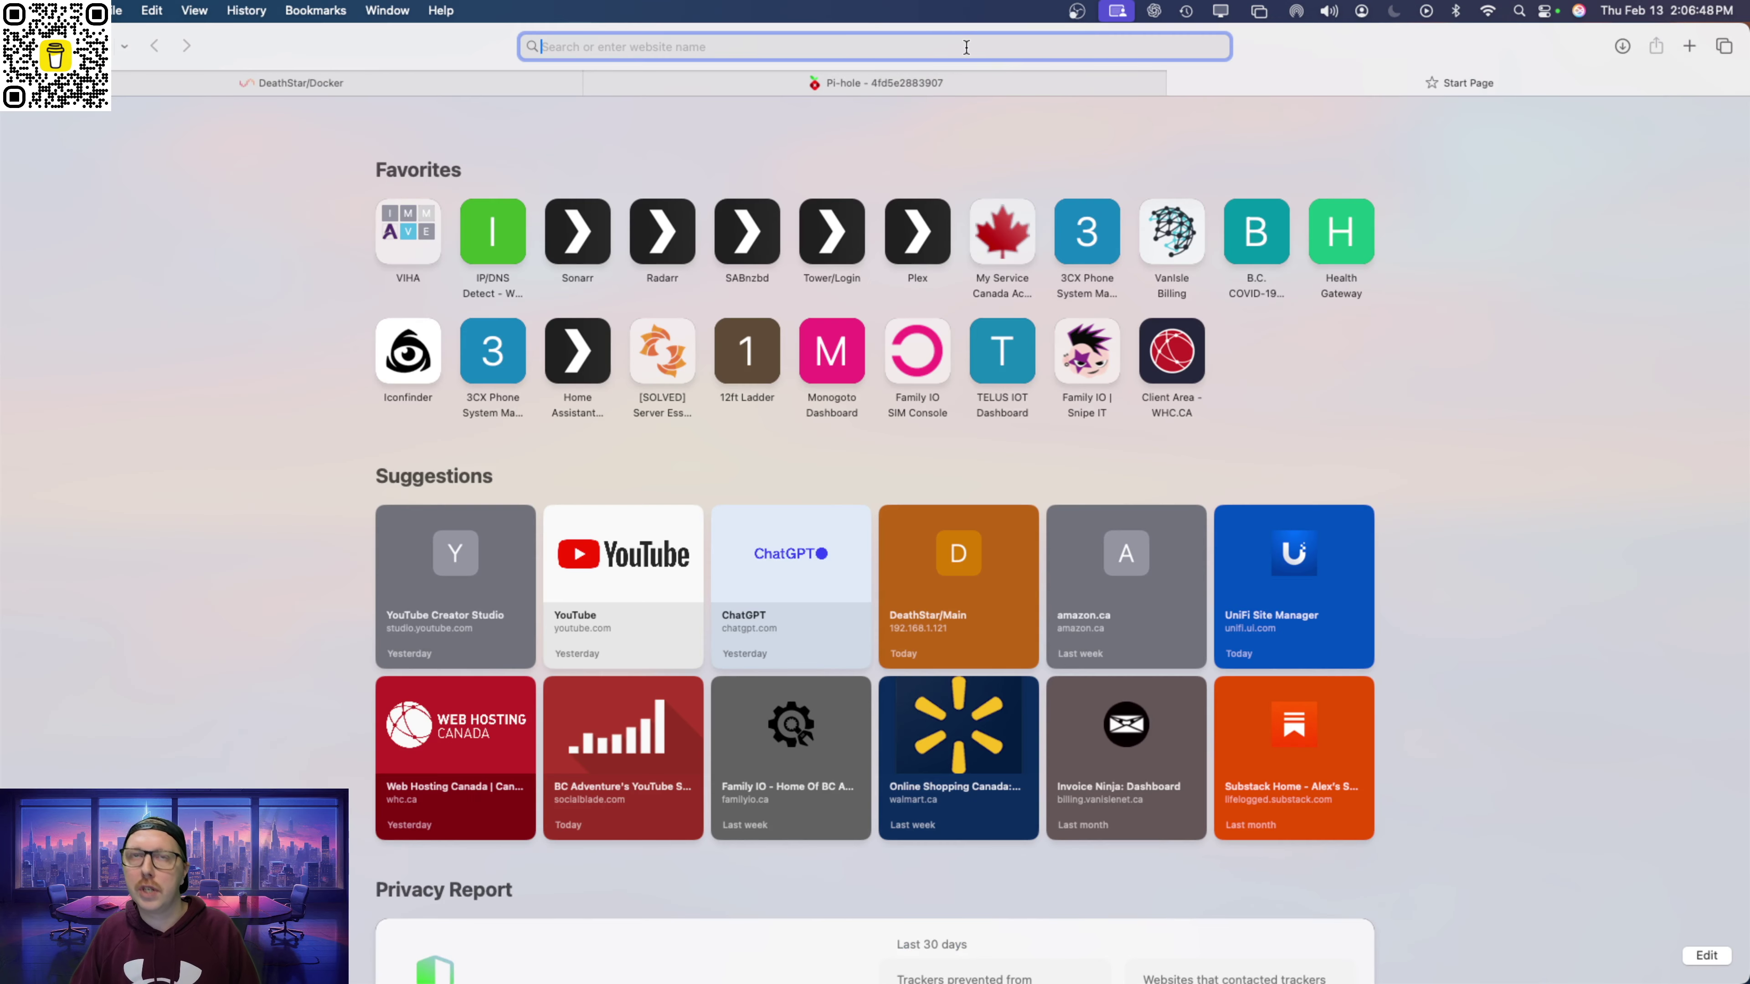
{"action": "type", "text": "unifi.ui.com"}
{"action": "key", "text": "Return"}
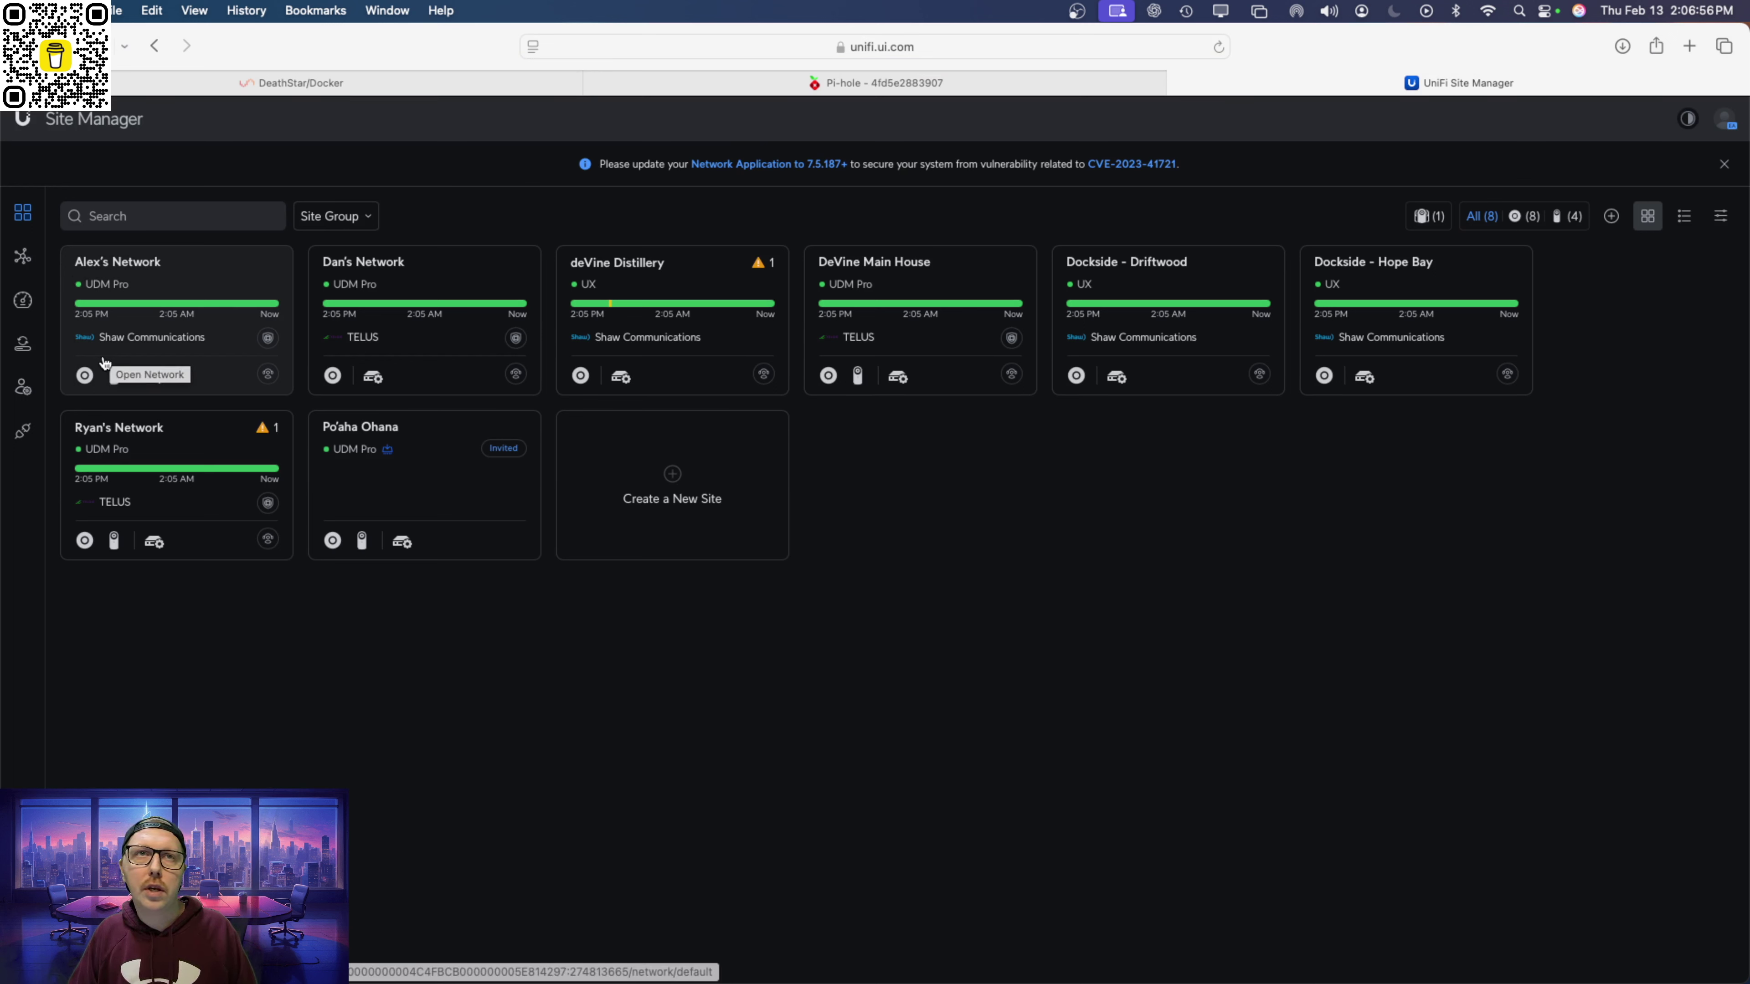
{"action": "left_click", "coordinate": [85, 376]}
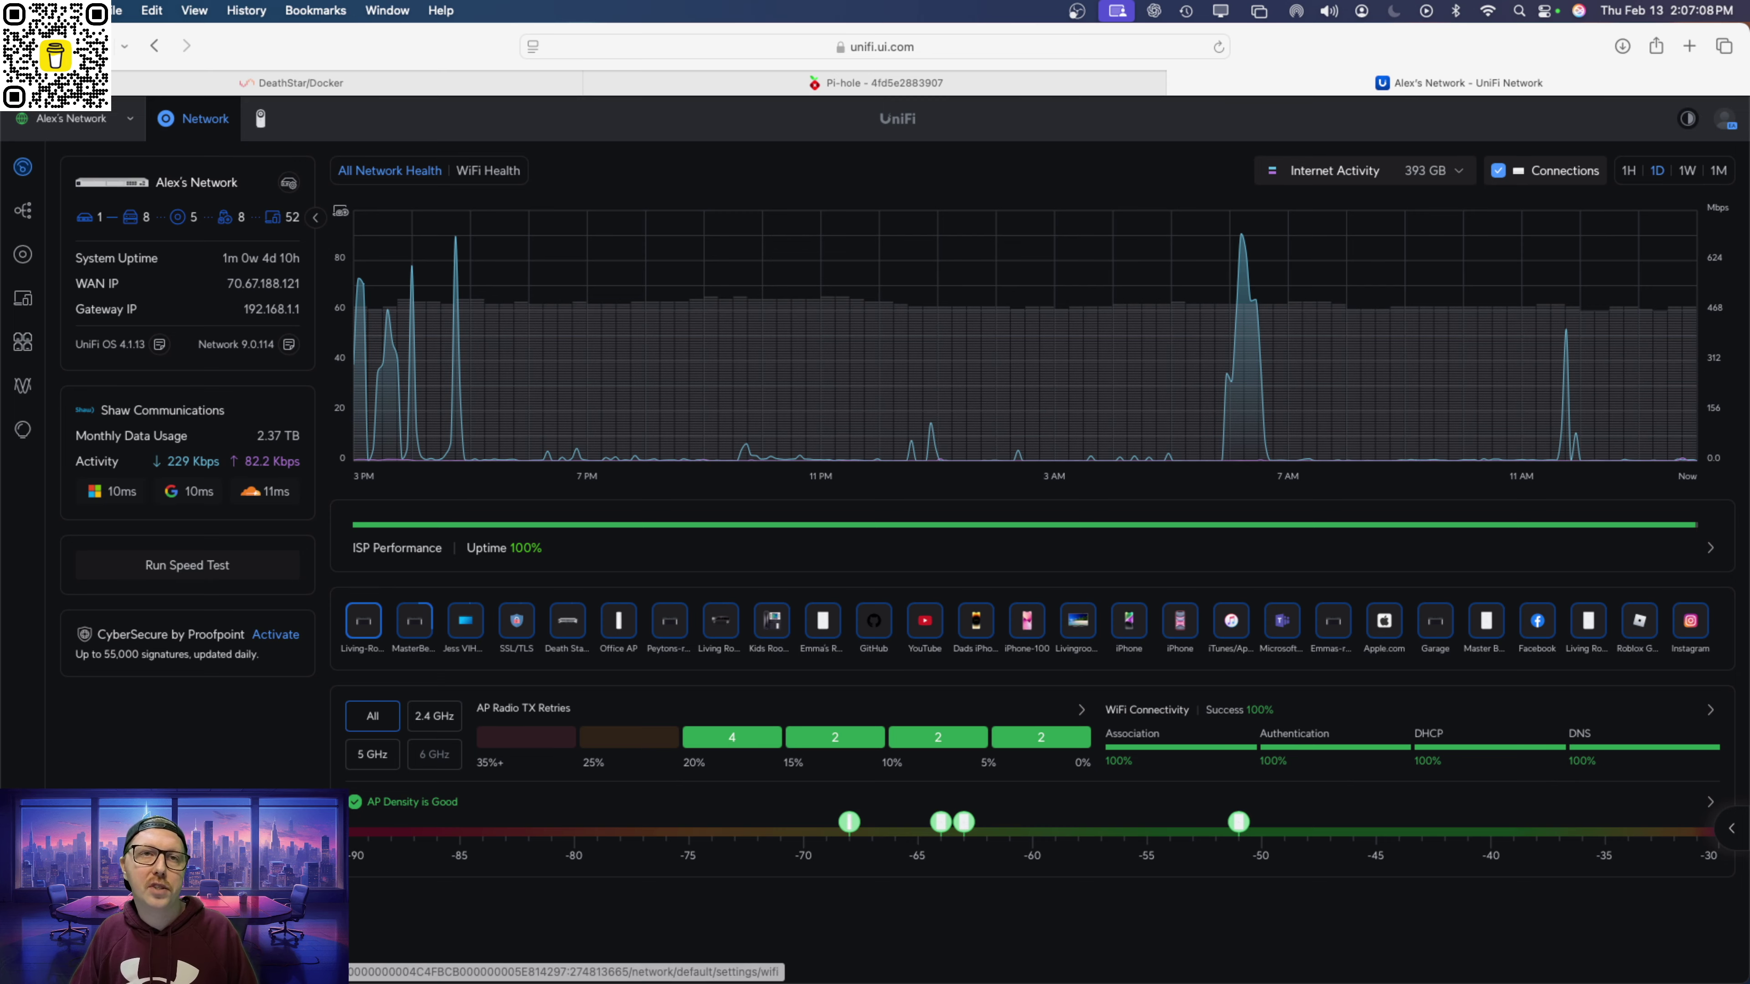
Open the Primary (WAN1) internet settings and examine the DNS server fields under IPv4 Configuration.
{"action": "left_click", "coordinate": [23, 959]}
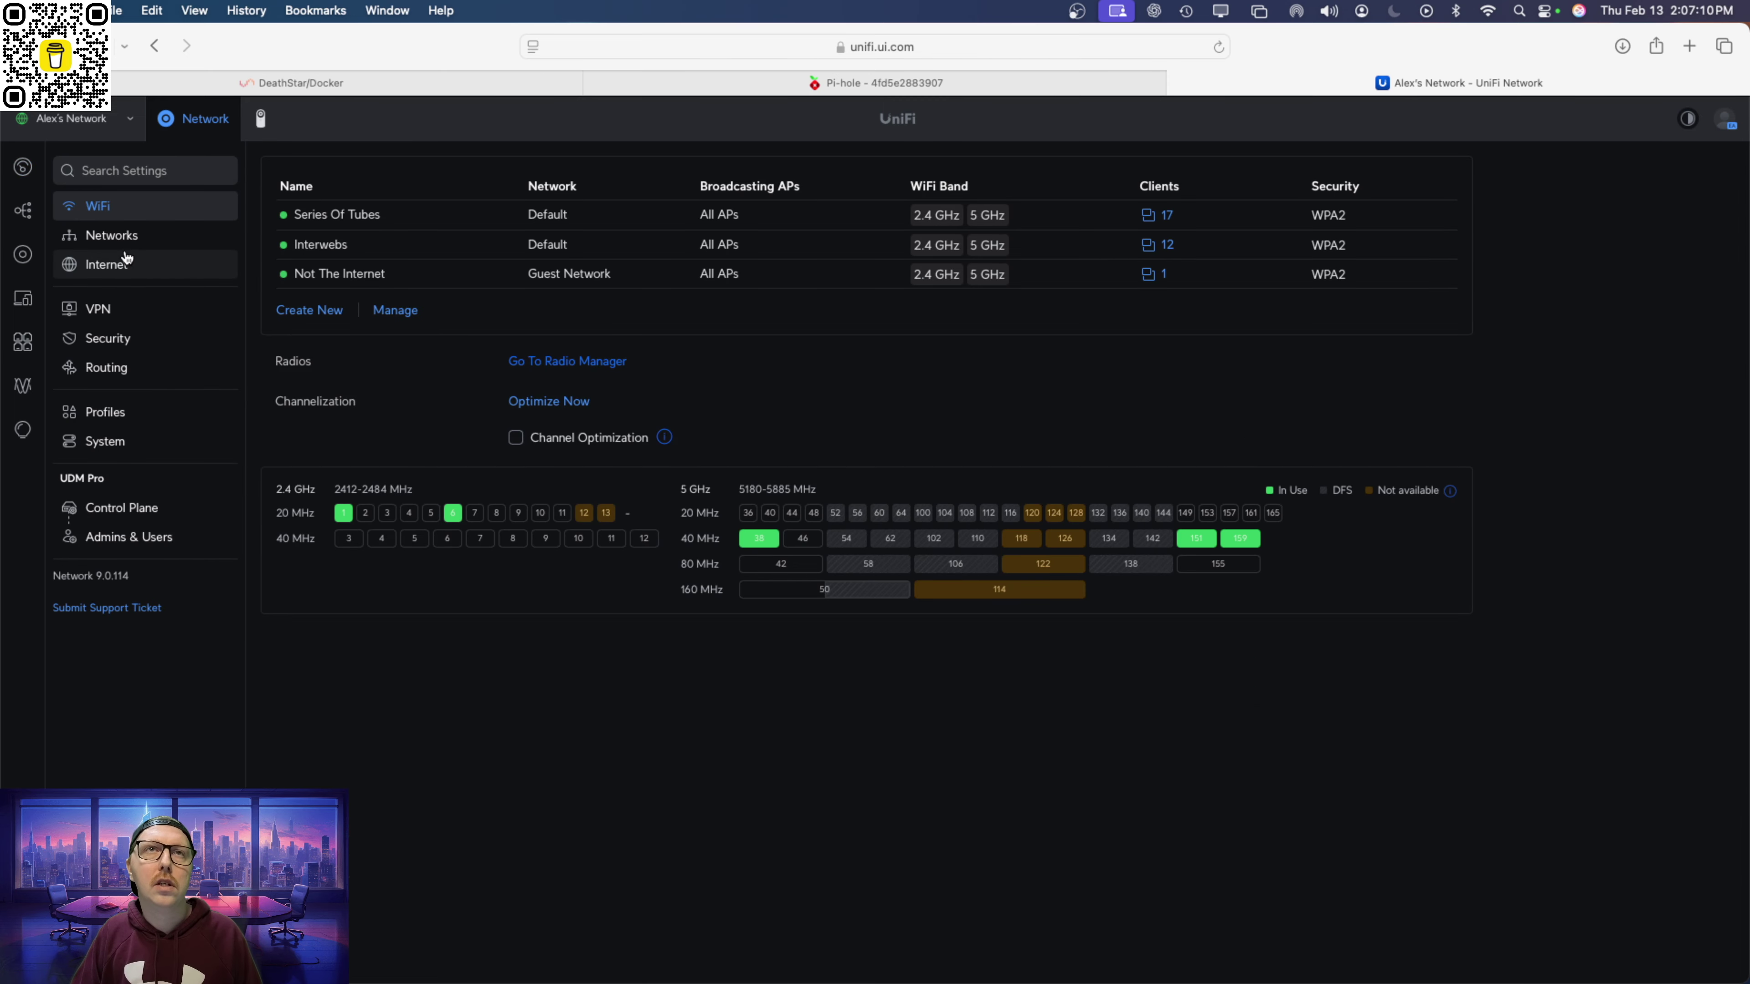
{"action": "left_click", "coordinate": [117, 248]}
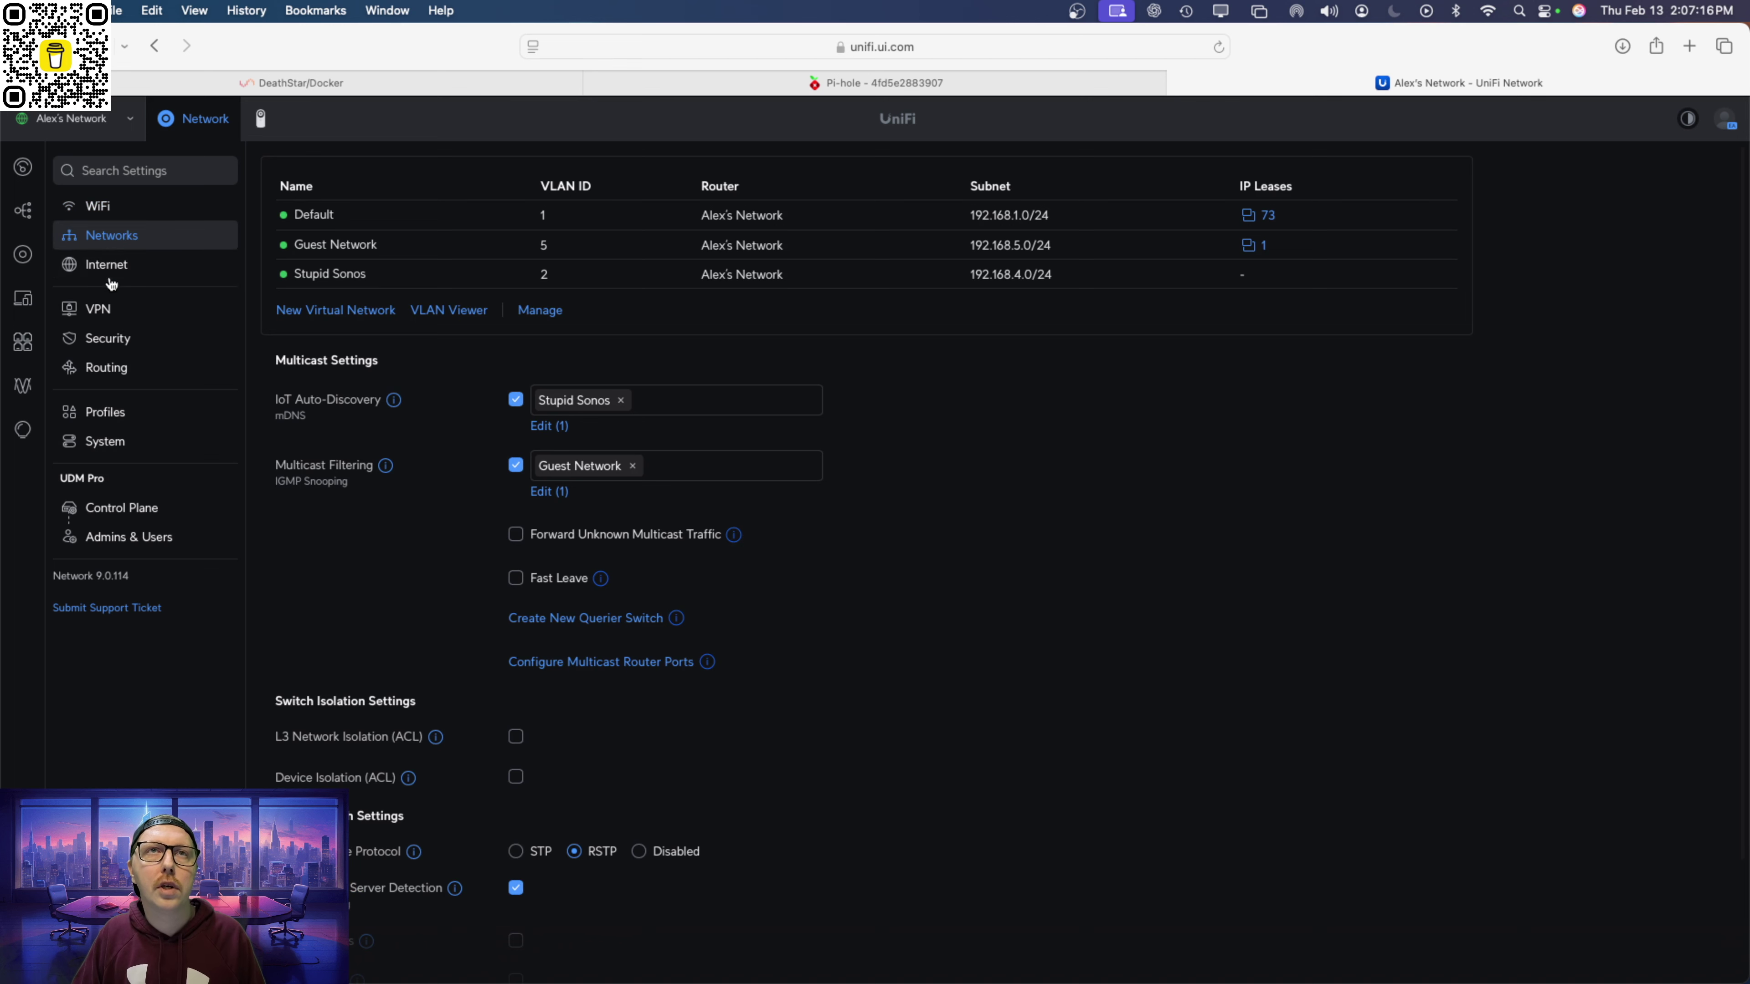
{"action": "left_click", "coordinate": [112, 274]}
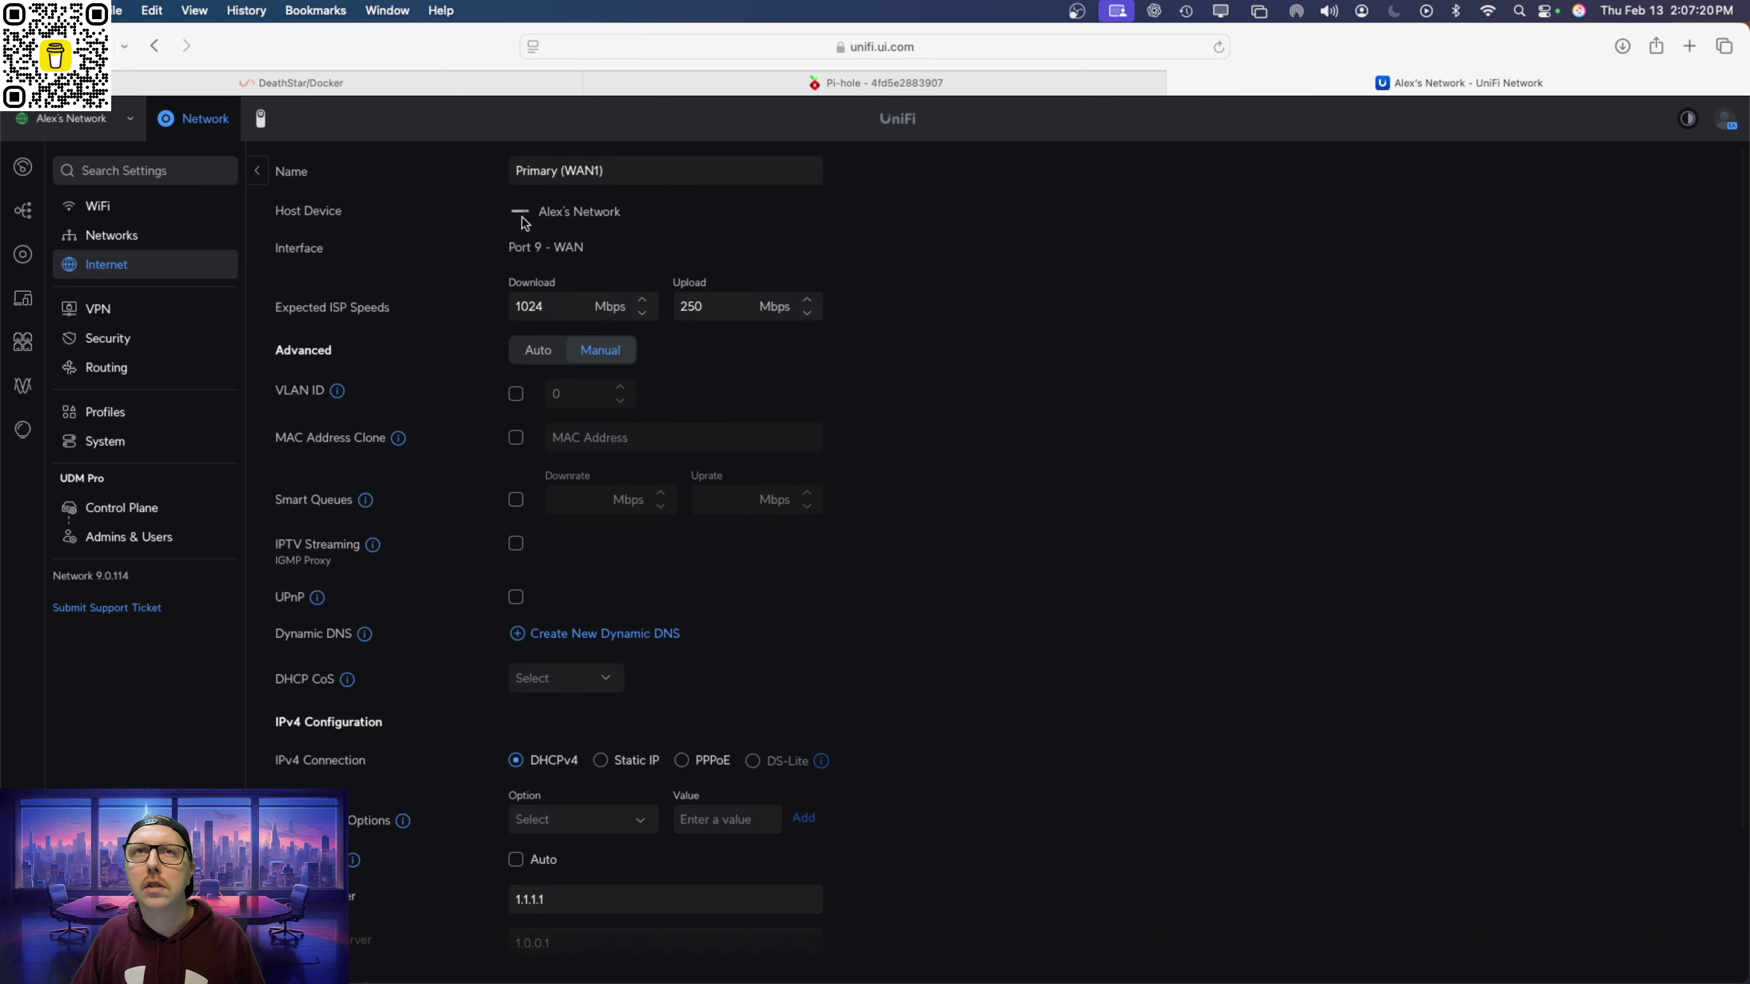
{"action": "scroll", "coordinate": [430, 448], "scroll_direction": "down", "scroll_amount": 5}
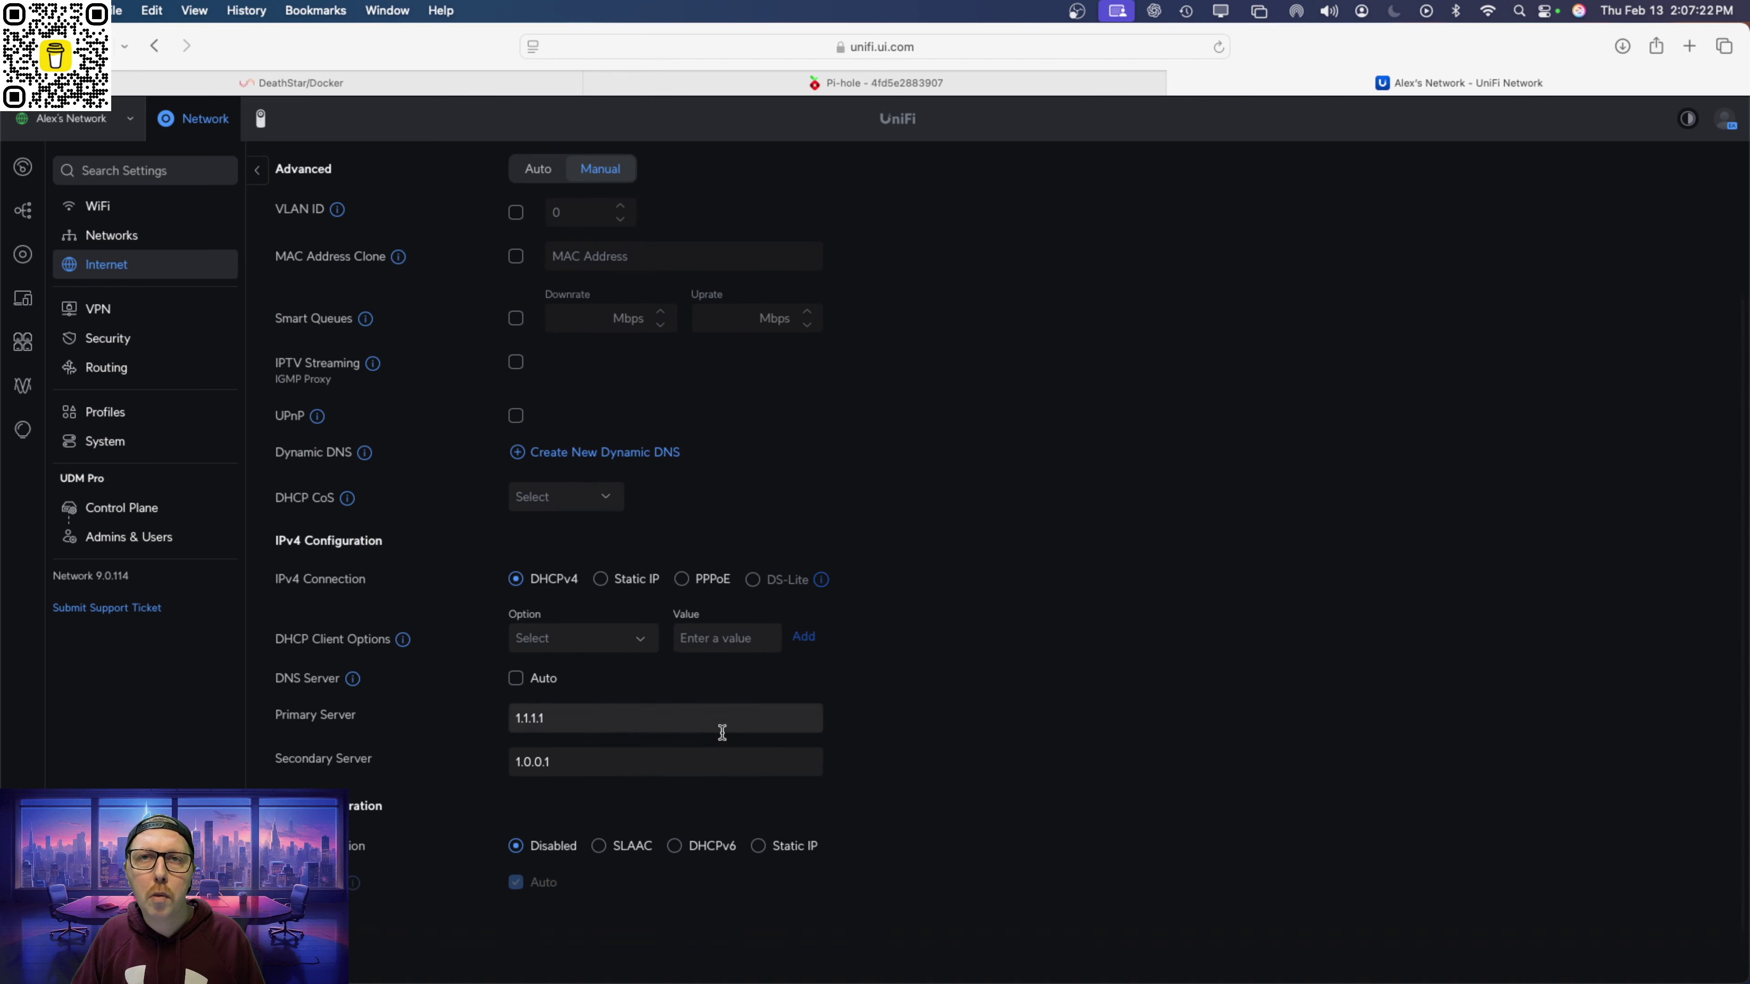
{"action": "mouse_move", "coordinate": [354, 681]}
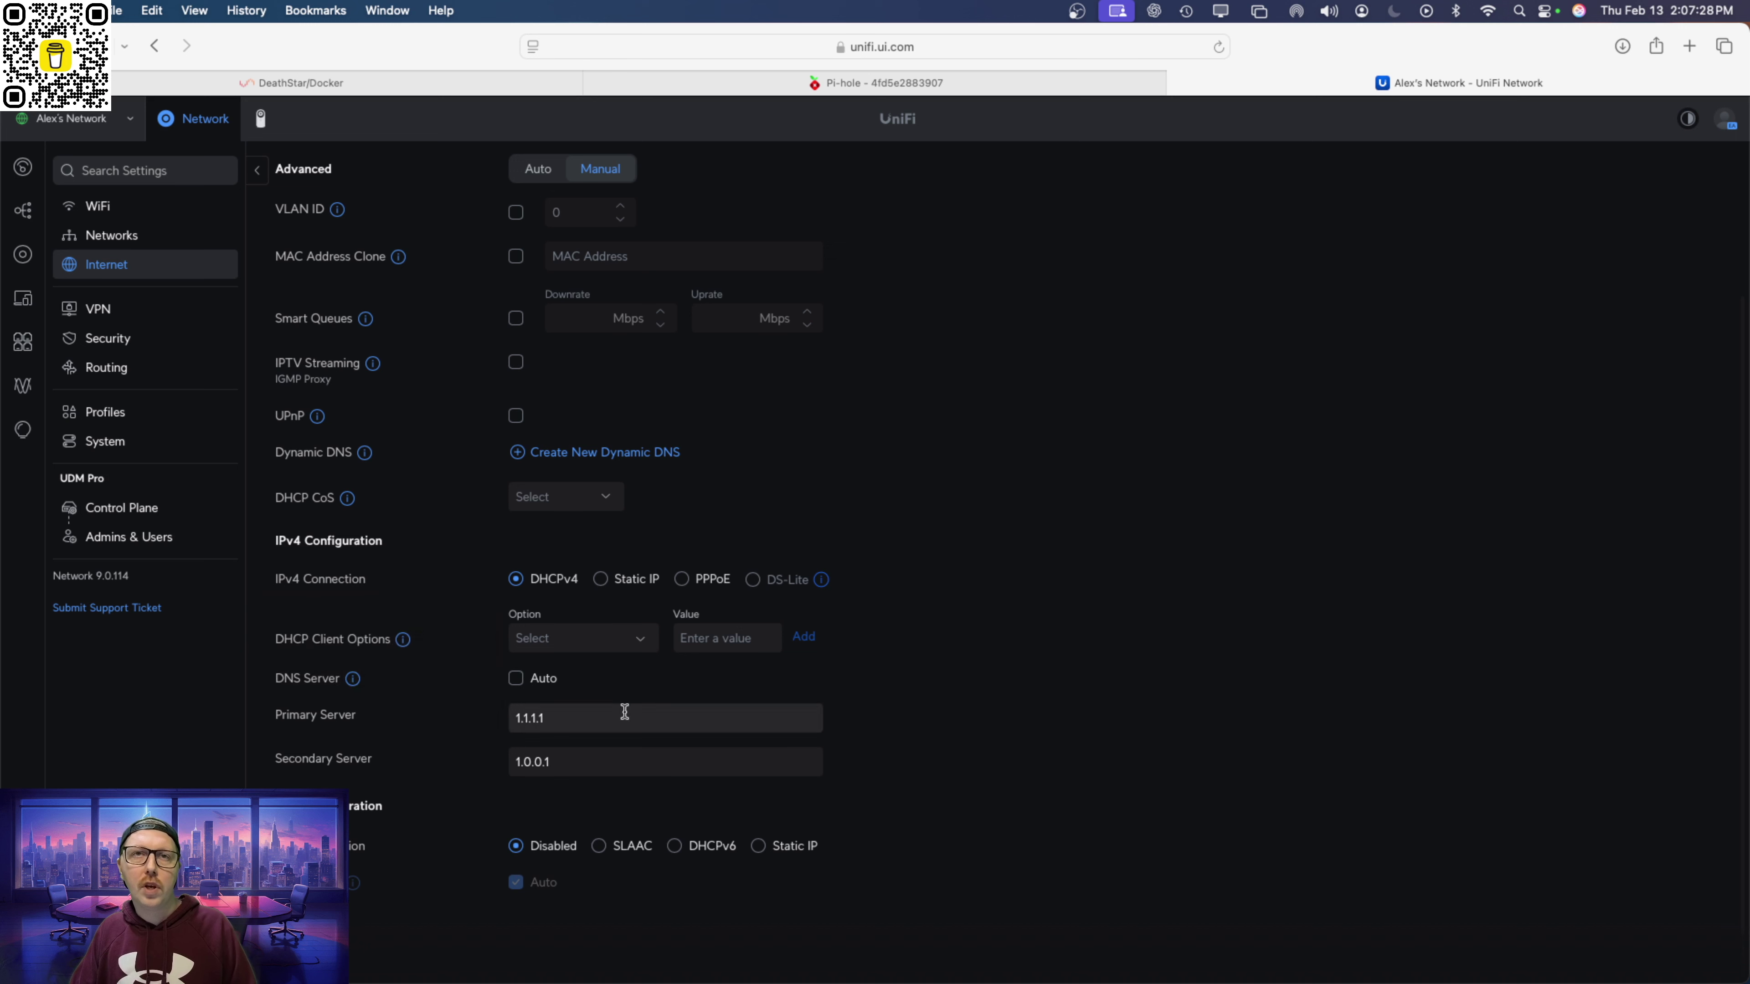
Set the WAN's primary DNS server to 192.168.1.5.
{"action": "left_click", "coordinate": [562, 721]}
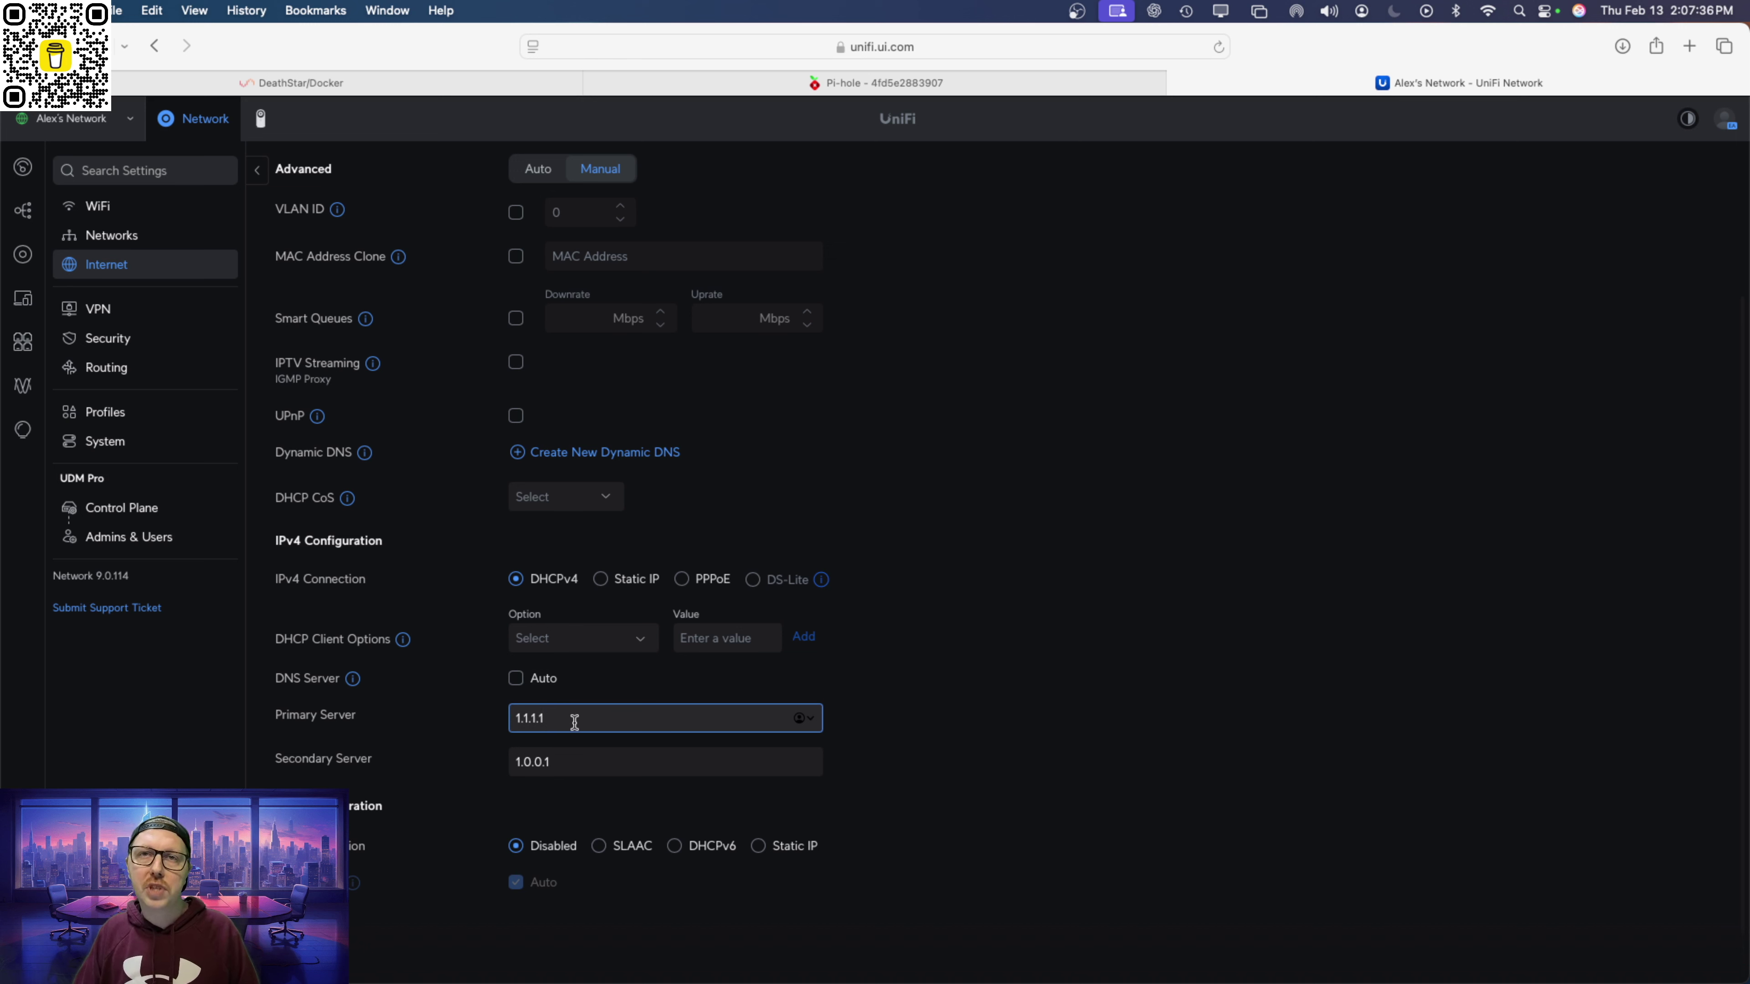
{"action": "double_click", "coordinate": [602, 715]}
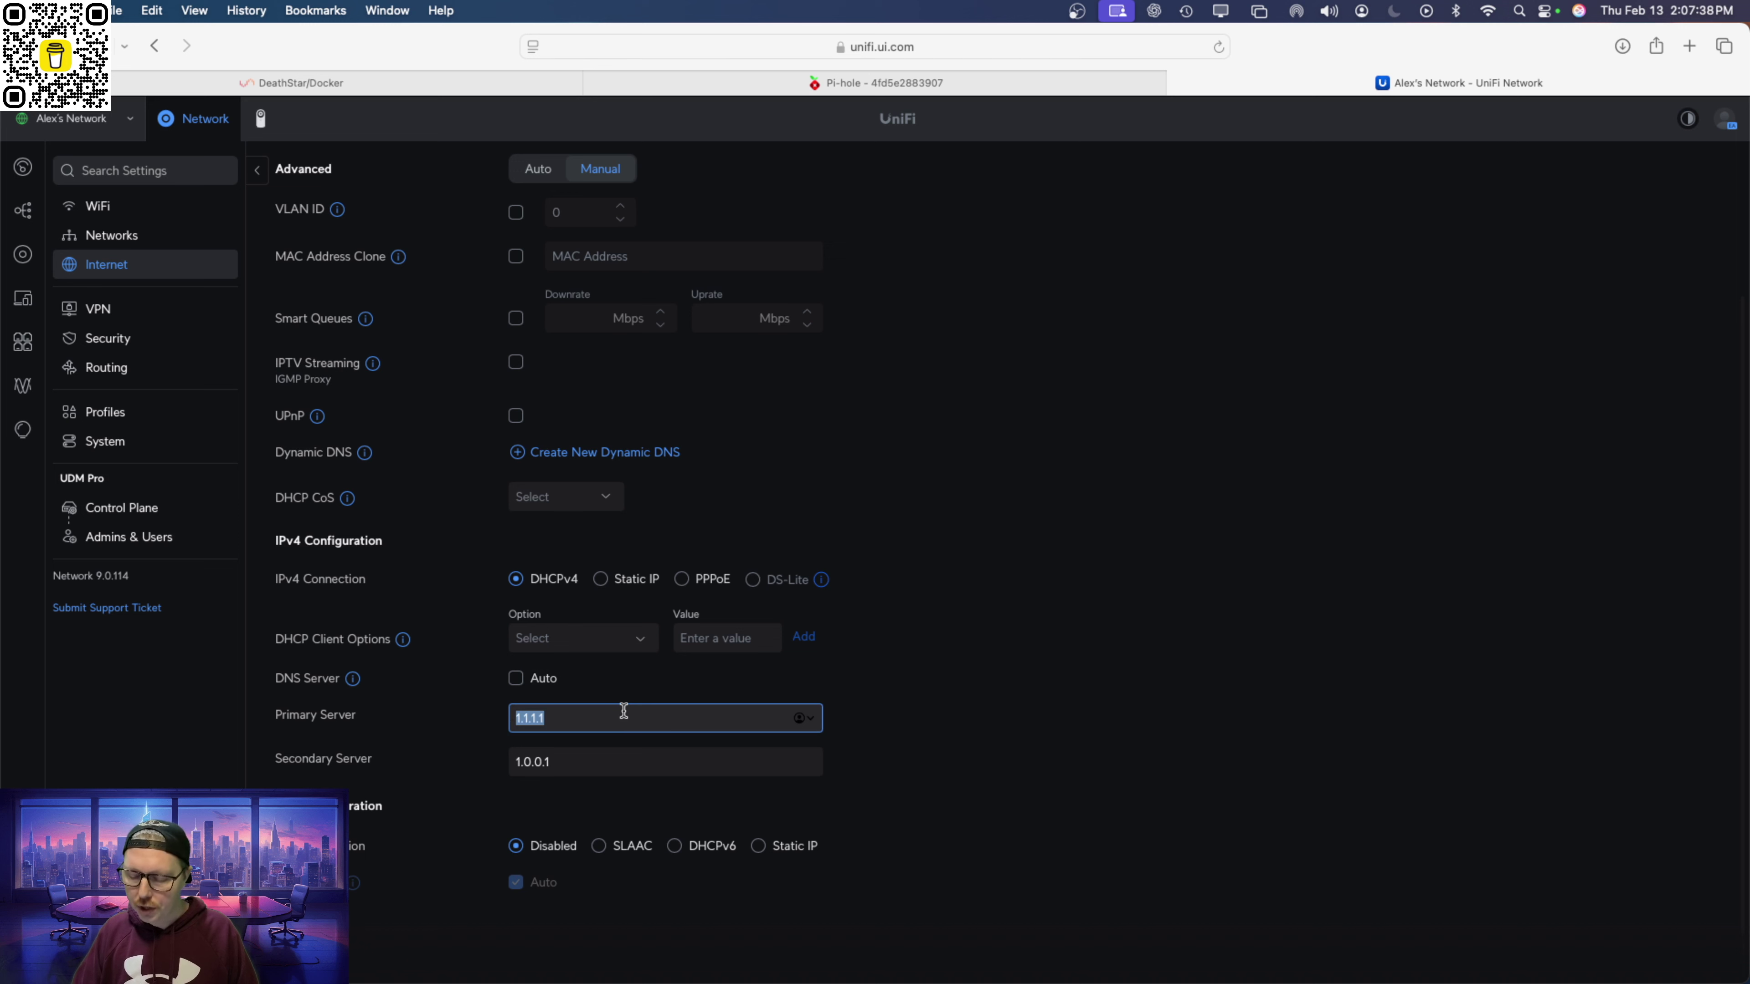
{"action": "type", "text": "192.168"}
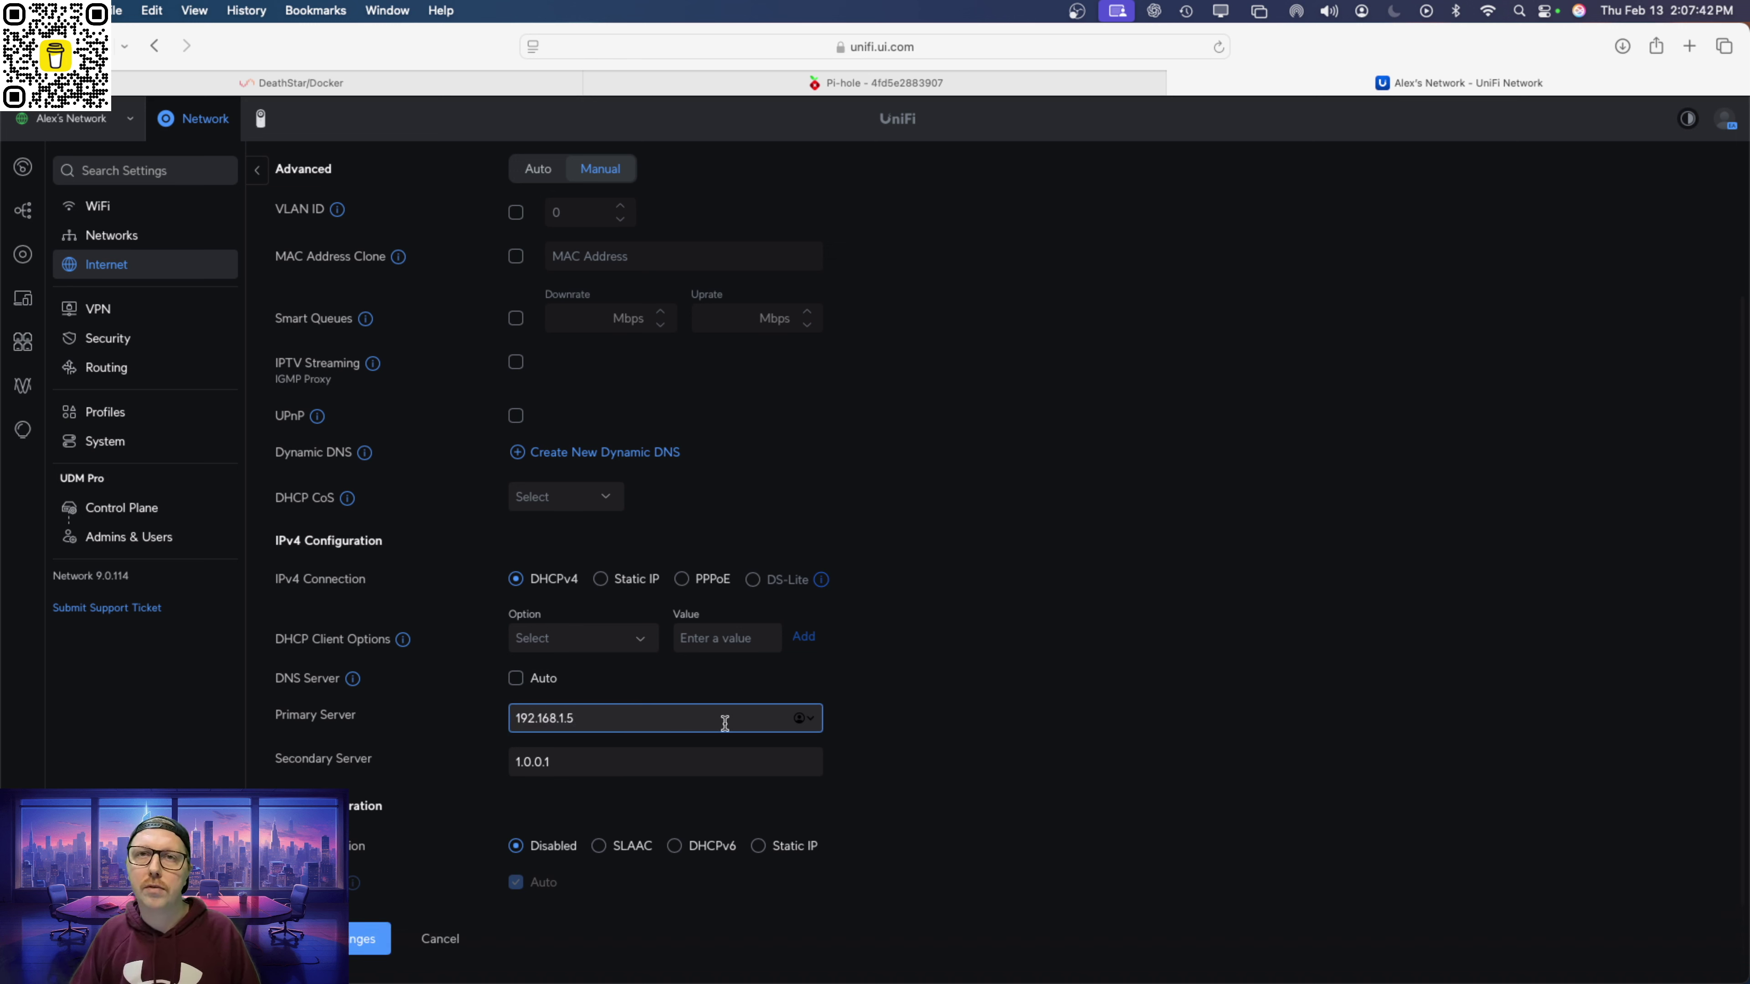
Replace the WAN's secondary DNS server address with 1.1.1.1.
{"action": "left_click", "coordinate": [575, 759]}
{"action": "left_click_drag", "start_coordinate": [586, 760], "coordinate": [445, 754]}
{"action": "key", "text": "BackSpace"}
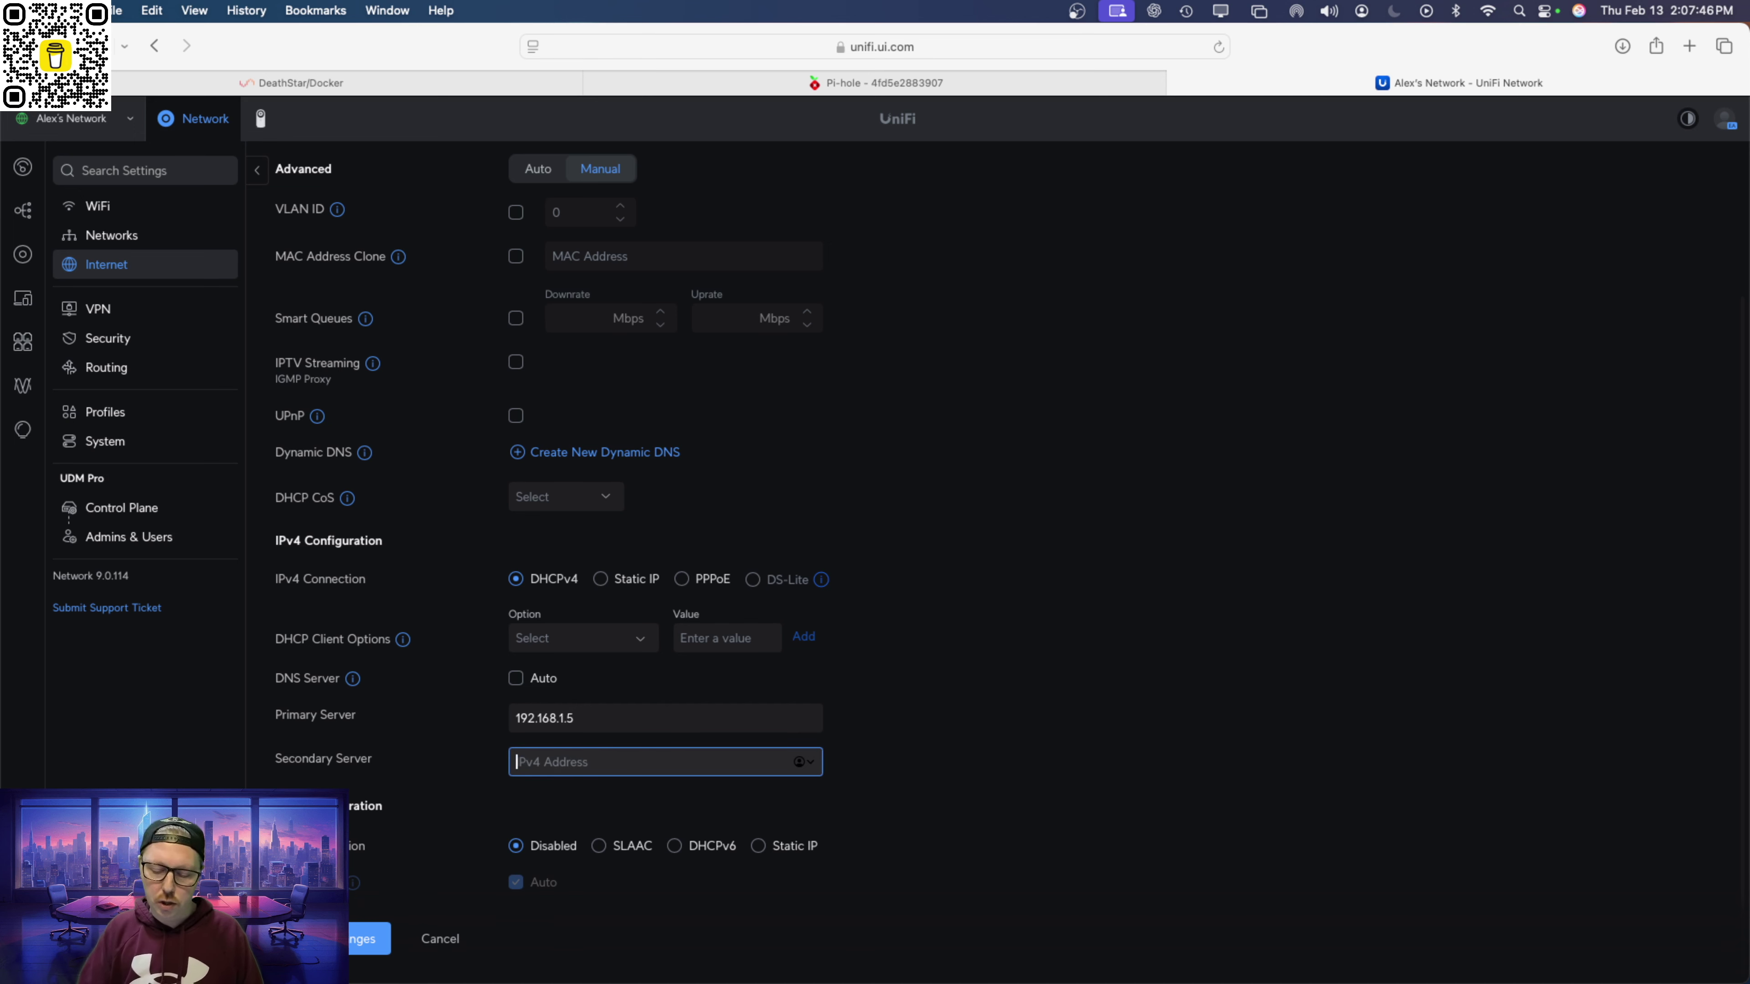
{"action": "scroll", "coordinate": [623, 756], "scroll_direction": "up", "scroll_amount": 1}
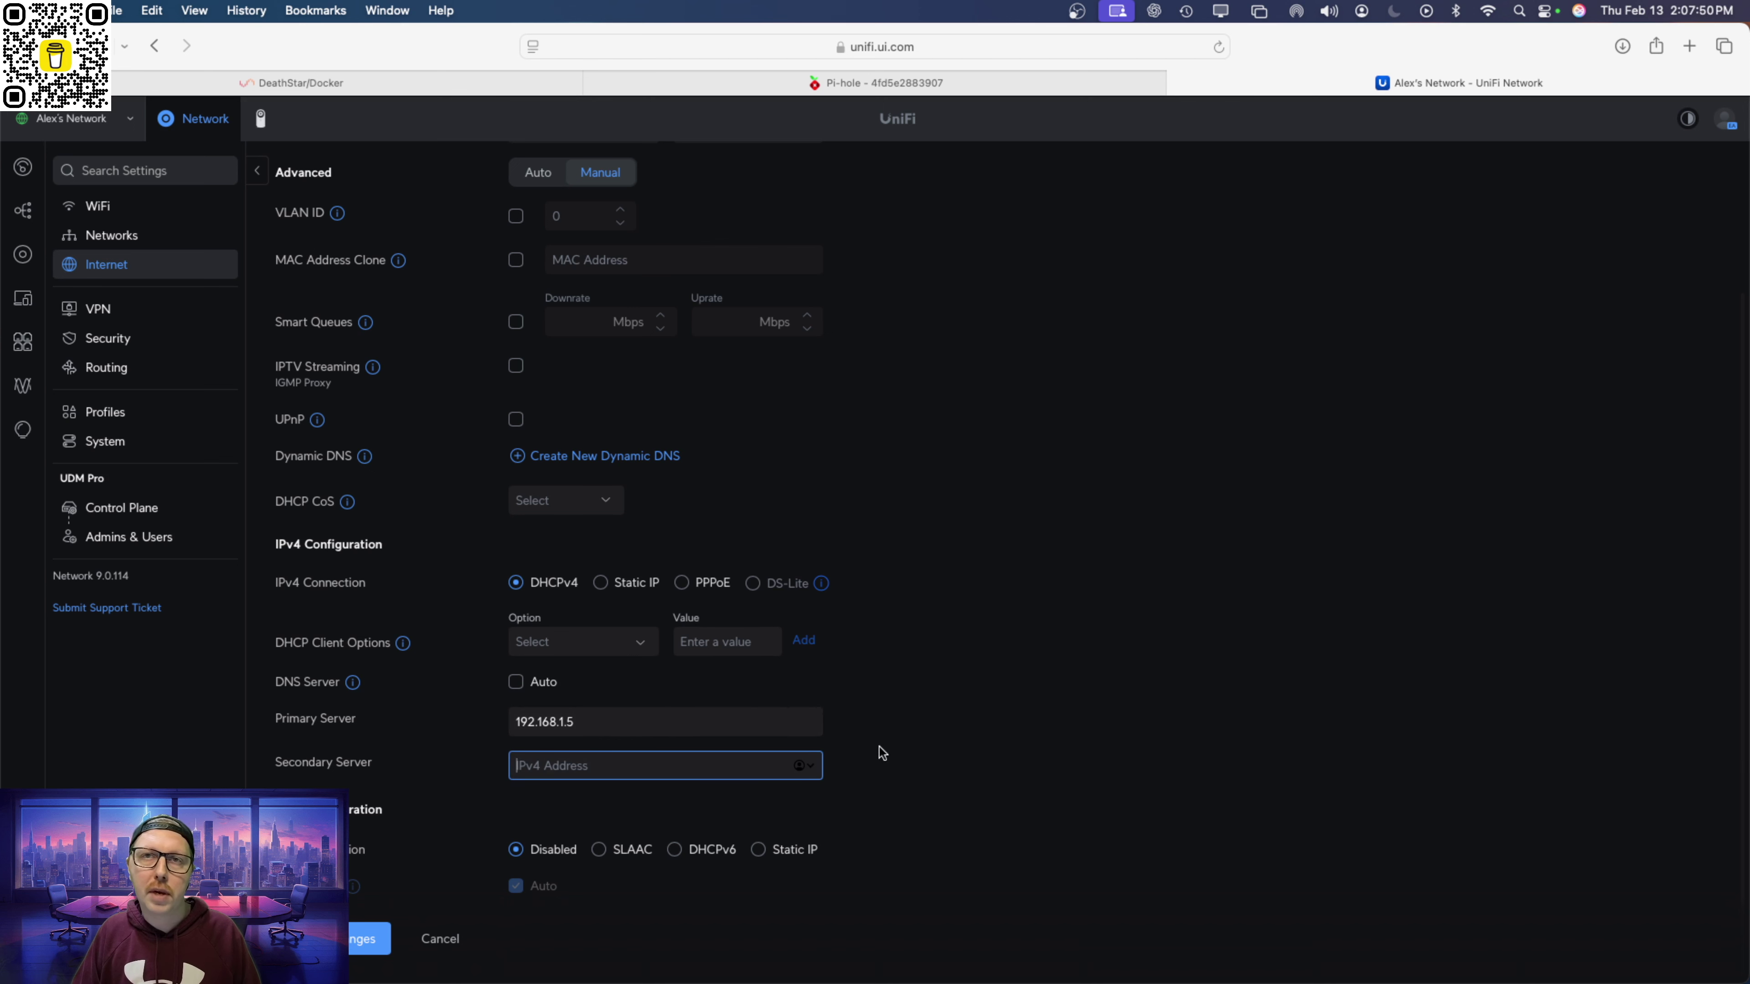
{"action": "scroll", "coordinate": [637, 776], "scroll_direction": "up", "scroll_amount": 1}
{"action": "type", "text": "1"}
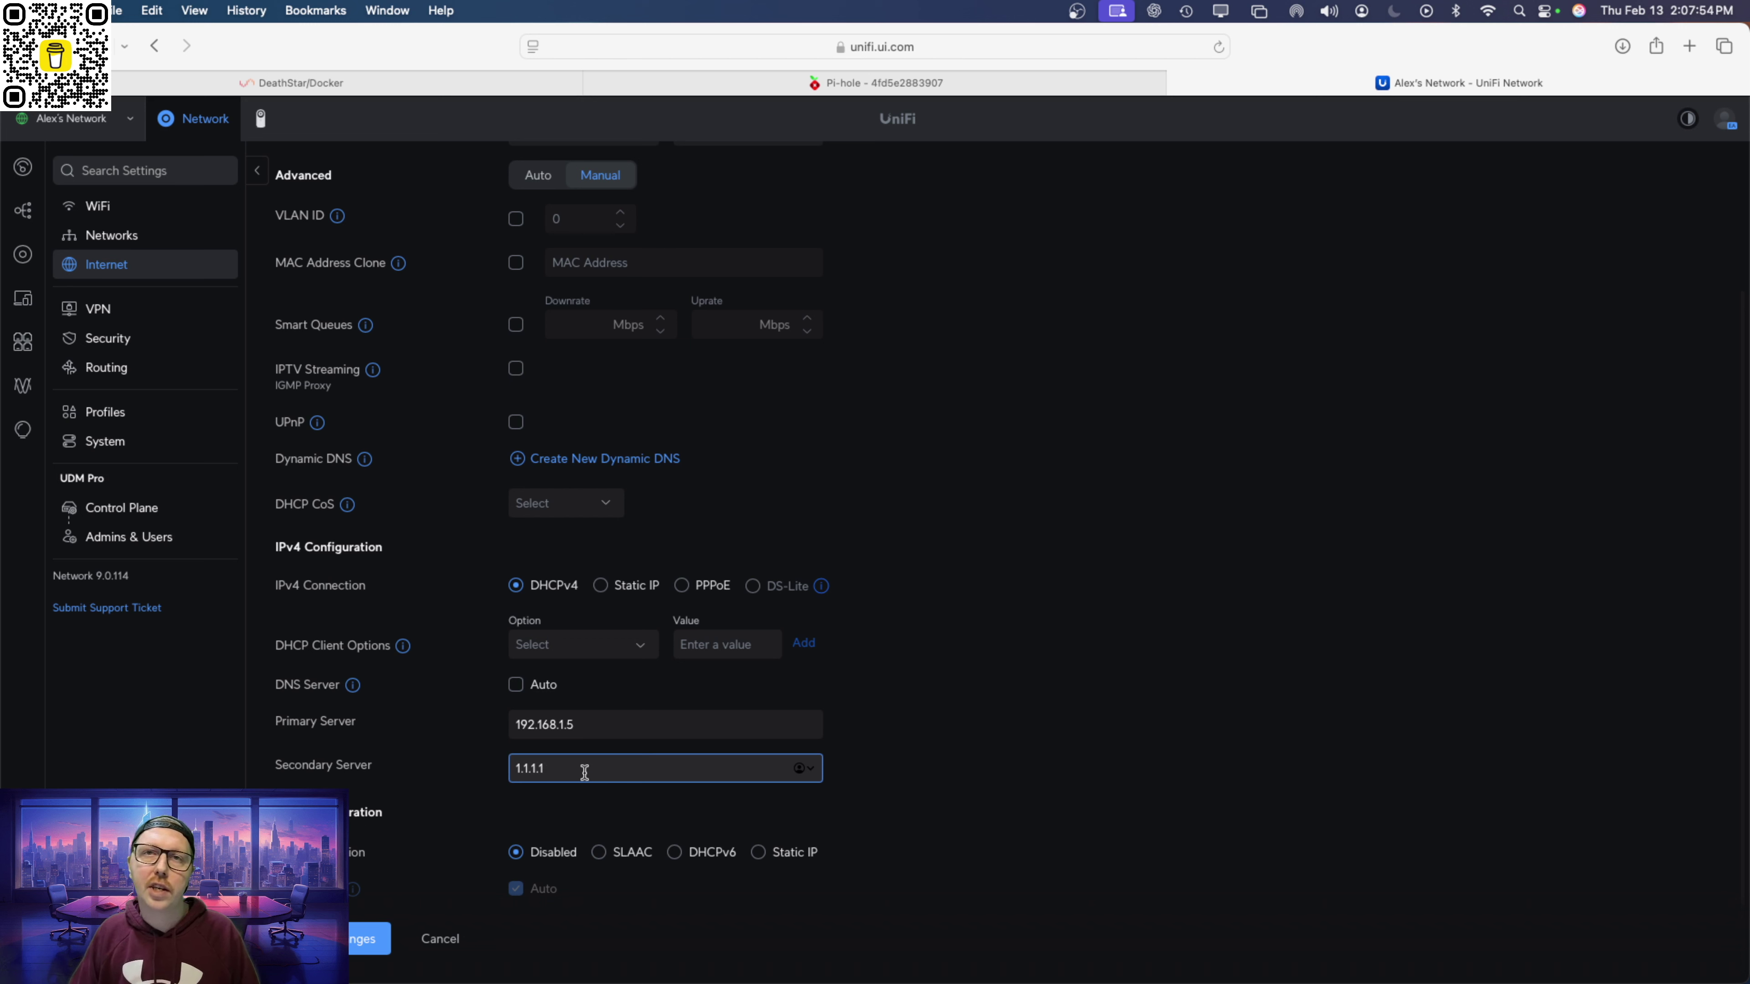
{"action": "type", "text": ".1.1.1"}
{"action": "key", "text": "BackSpace"}
{"action": "key", "text": "BackSpace"}
{"action": "key", "text": "BackSpace"}
{"action": "key", "text": "BackSpace"}
{"action": "key", "text": "BackSpace"}
{"action": "key", "text": "BackSpace"}
{"action": "key", "text": "BackSpace"}
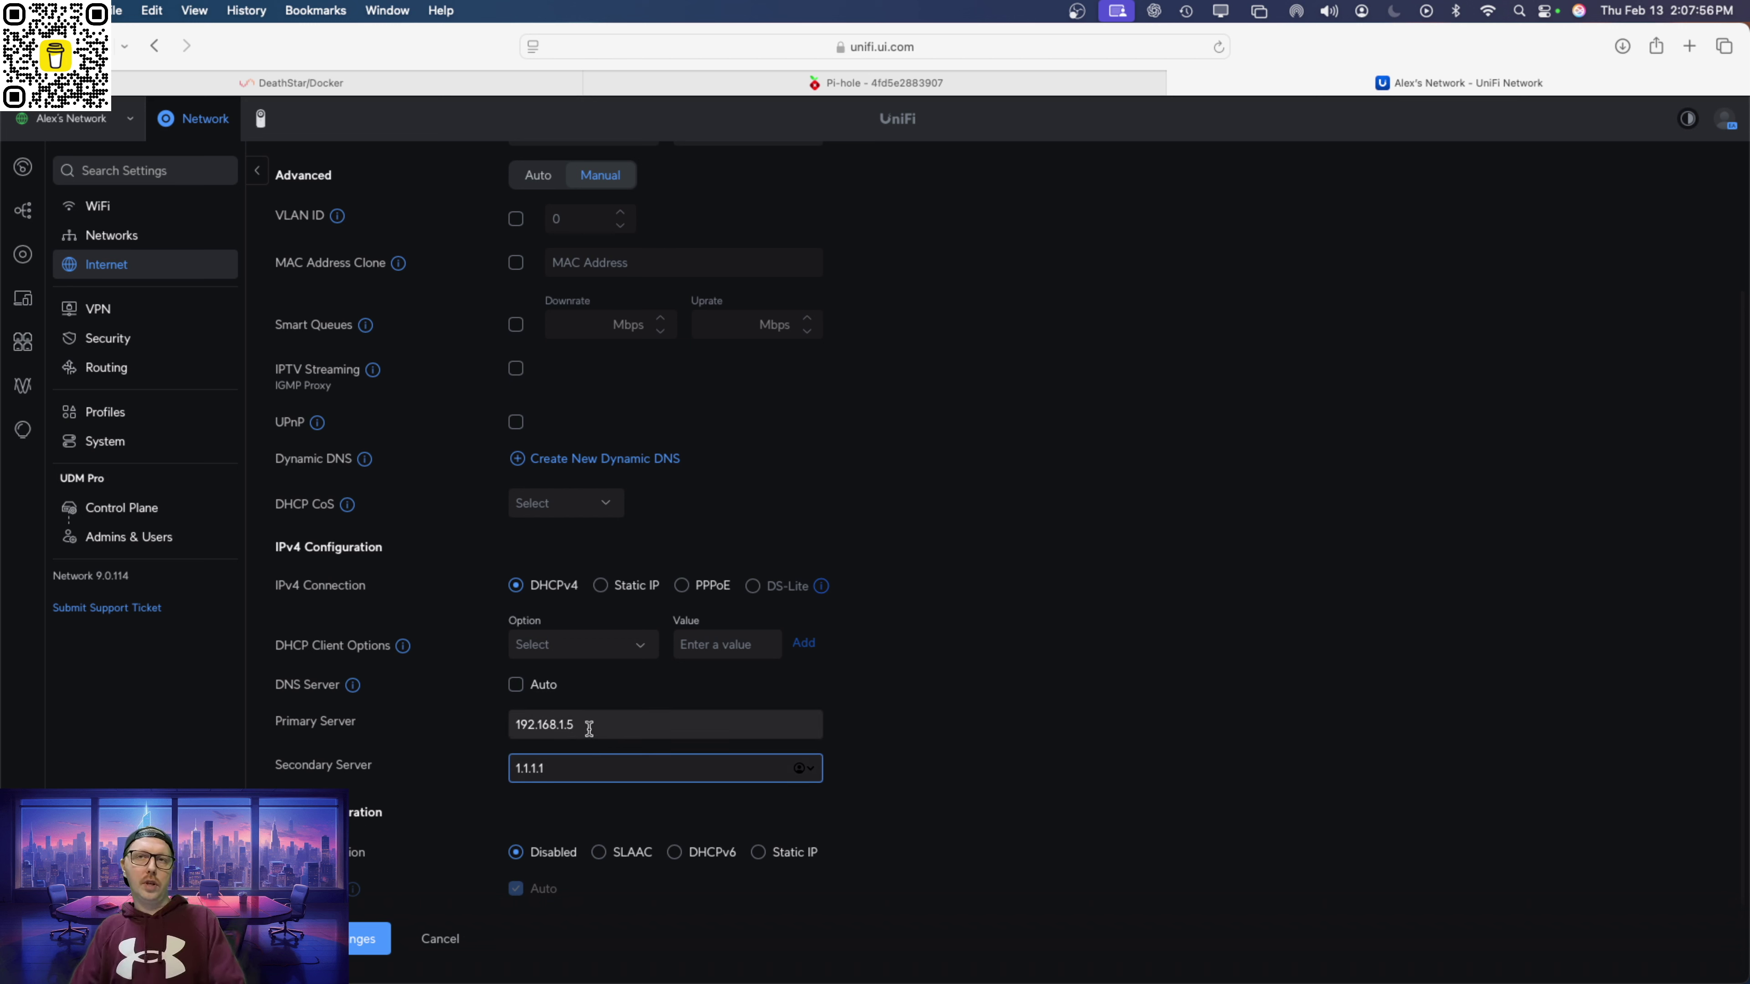
{"action": "type", "text": "1.1.1.1"}
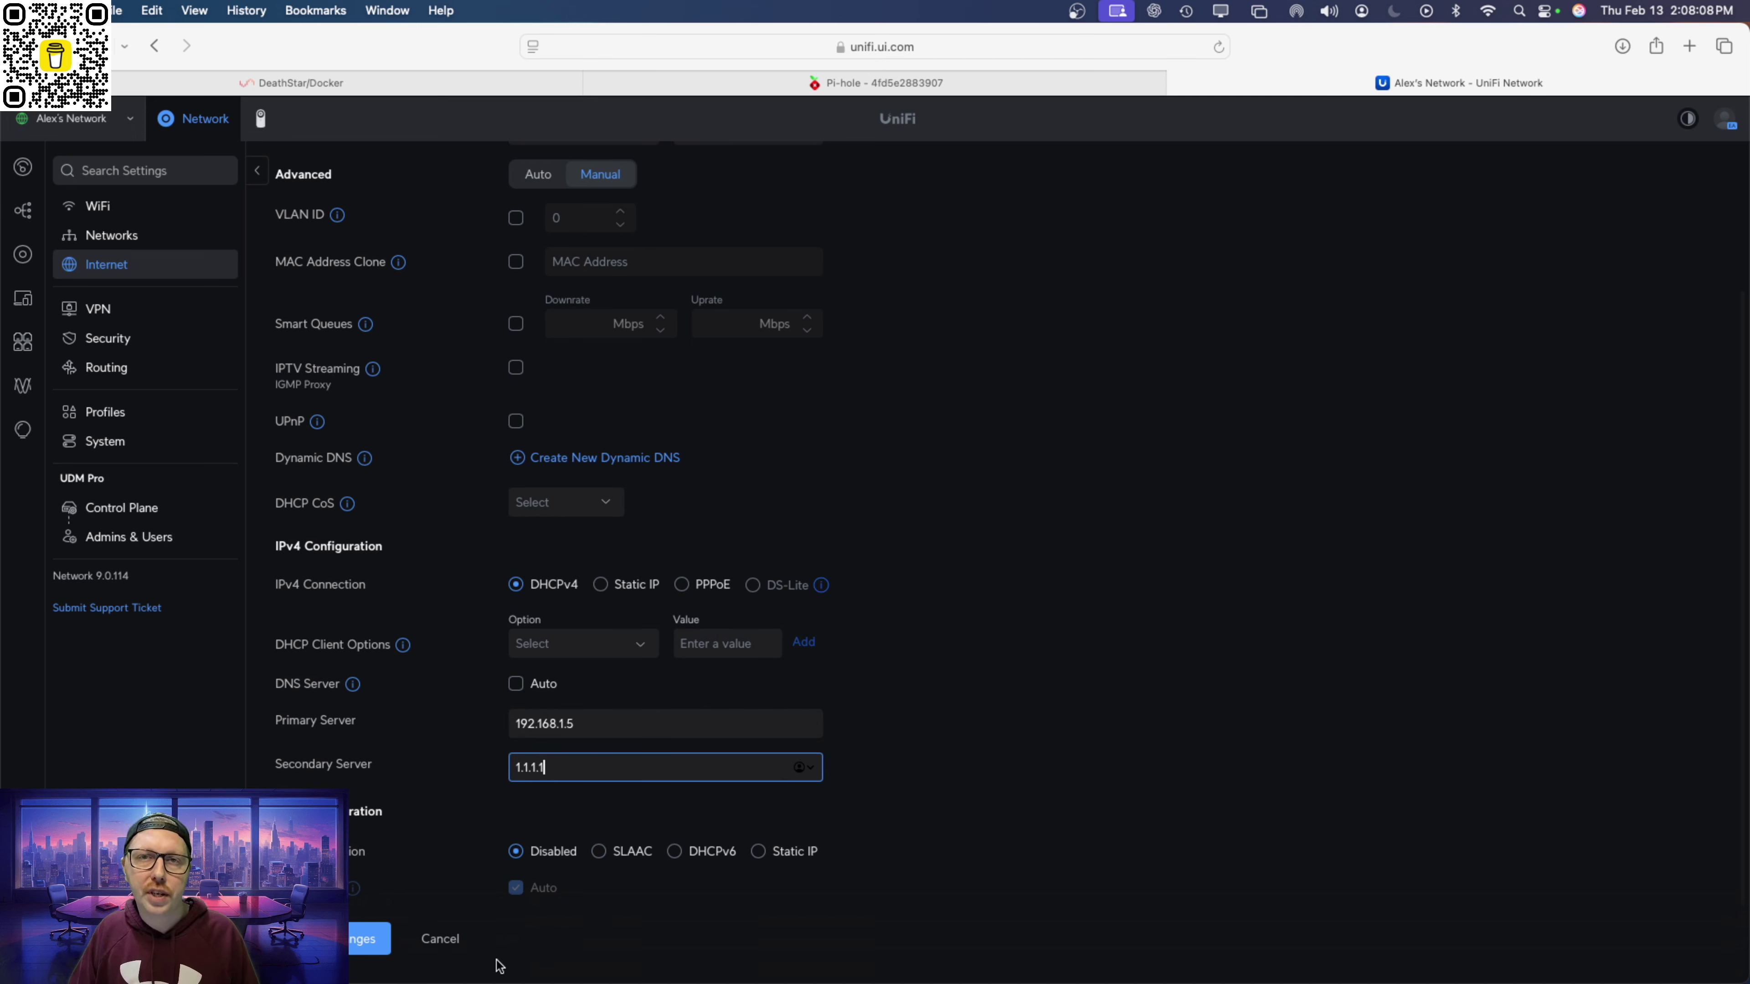
Discard the unsaved WAN DNS changes and close the UniFi page to return to the Pi-hole dashboard.
{"action": "left_click", "coordinate": [442, 940]}
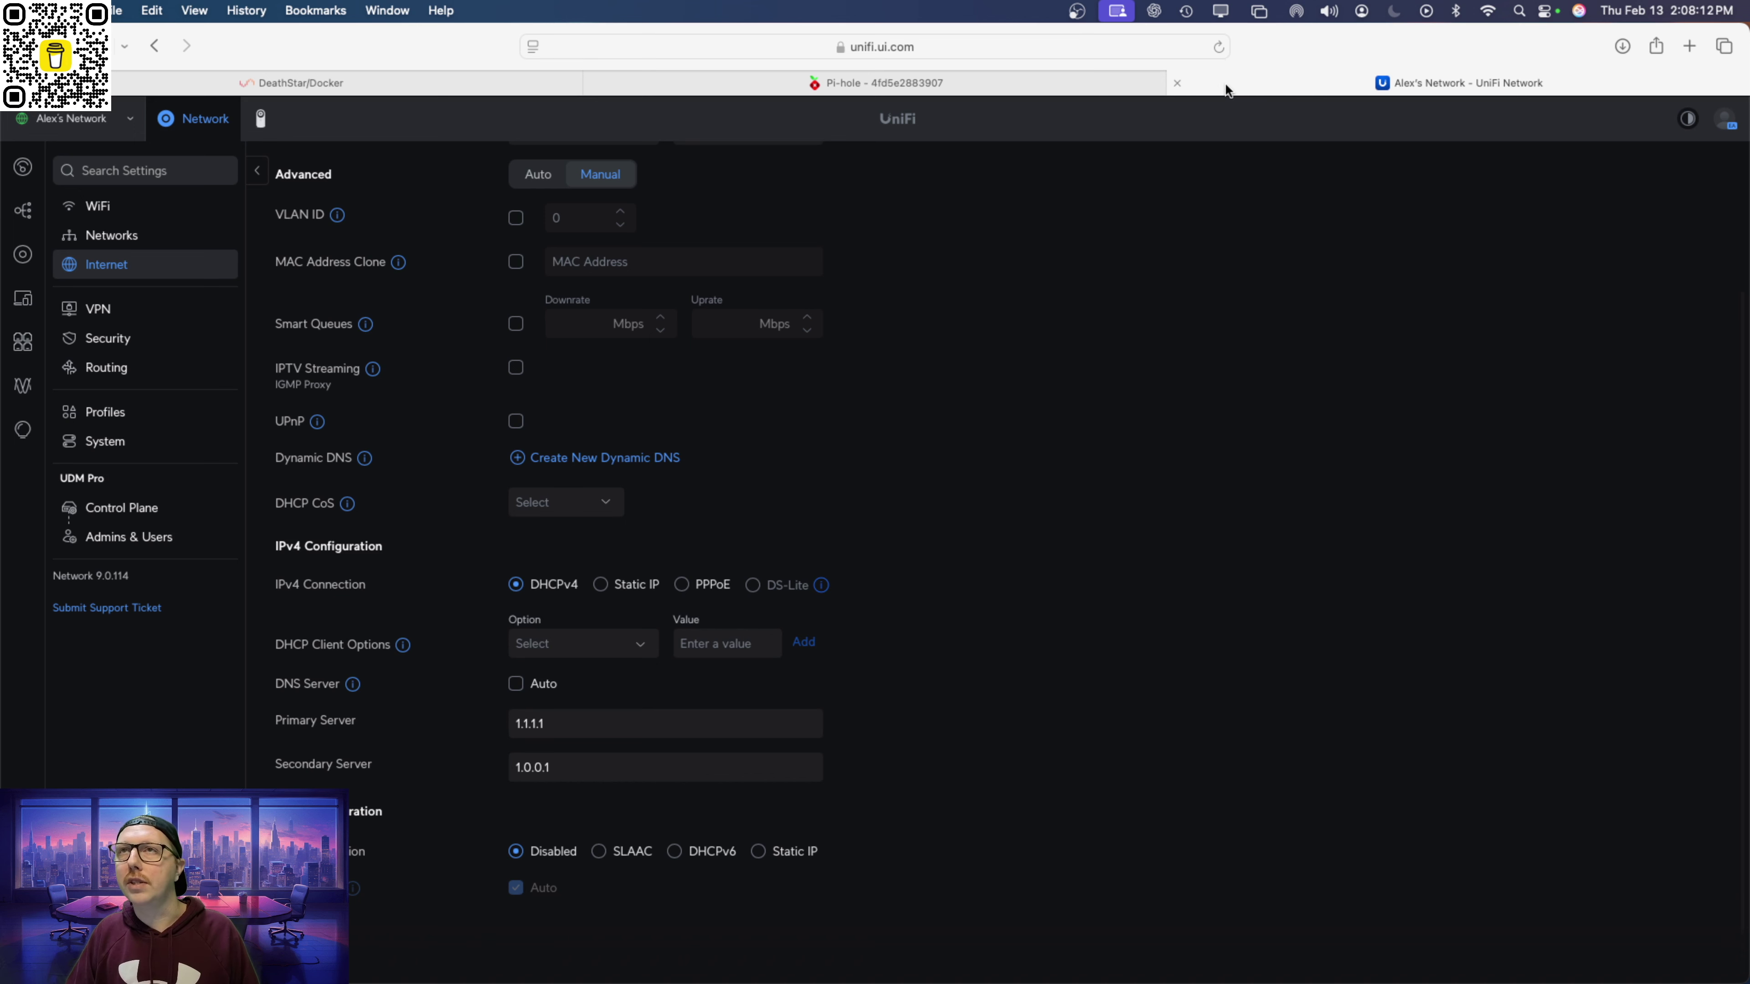
{"action": "left_click", "coordinate": [1178, 82]}
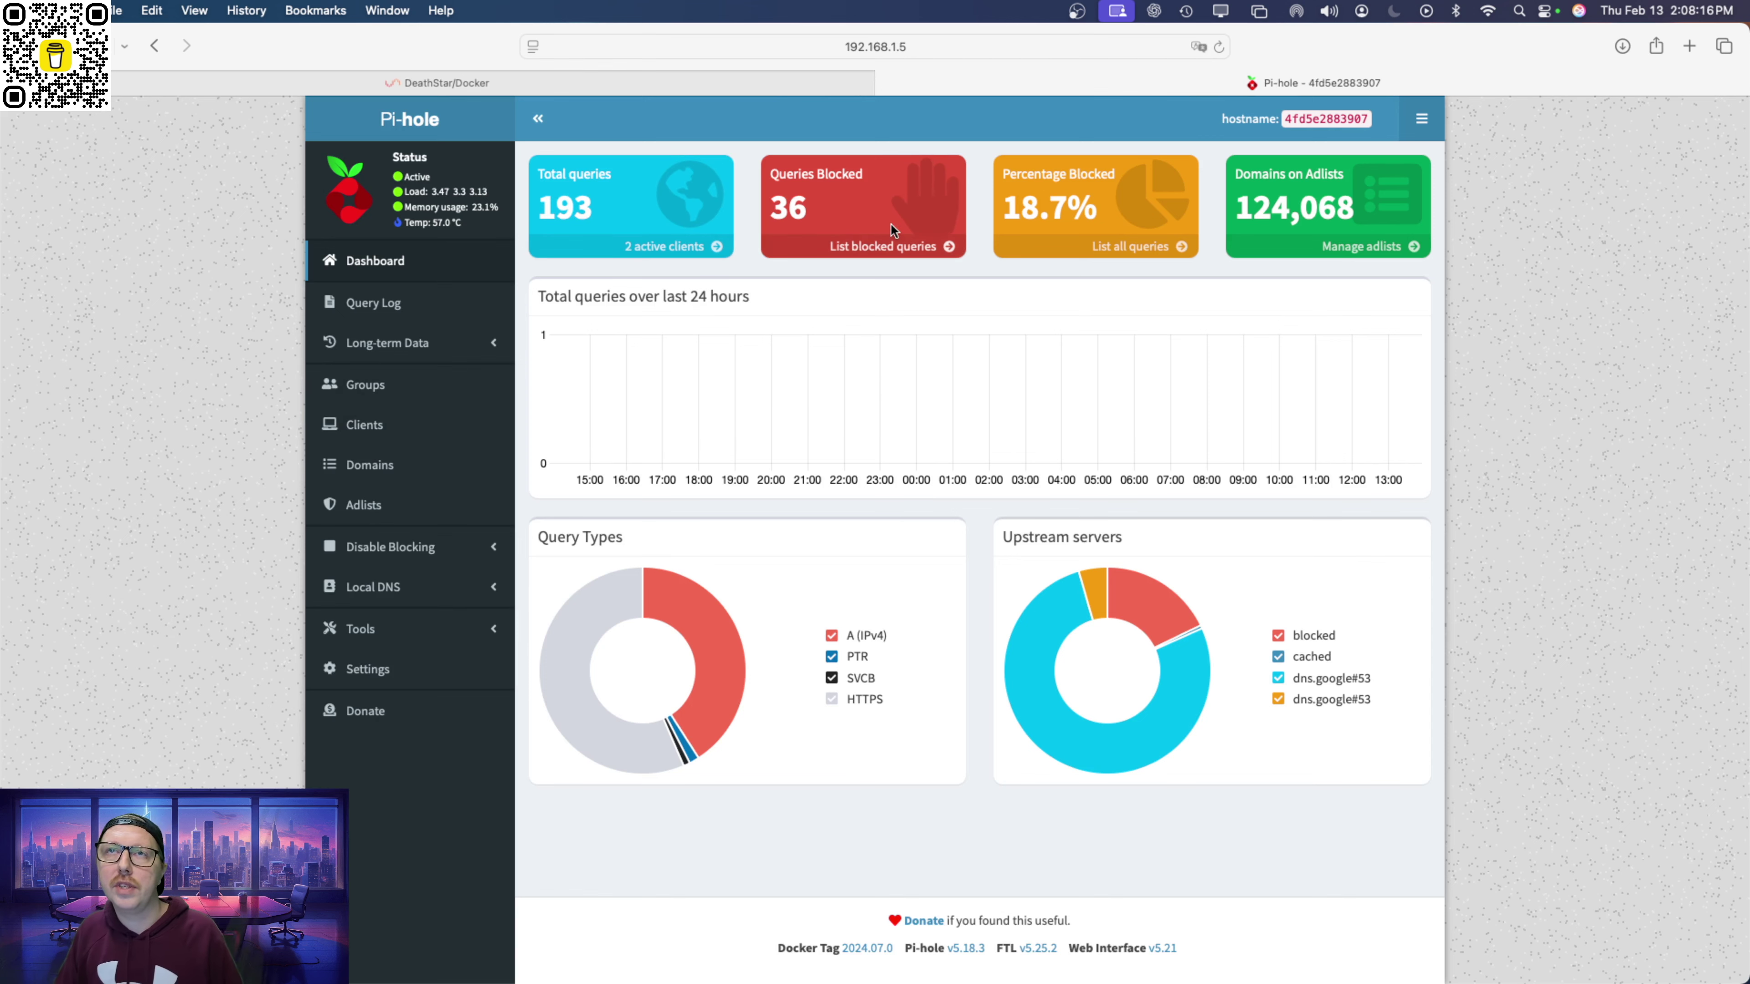
Add funnyjunk.com as a wildcard domain to the Pi-hole blacklist.
{"action": "left_click", "coordinate": [370, 464]}
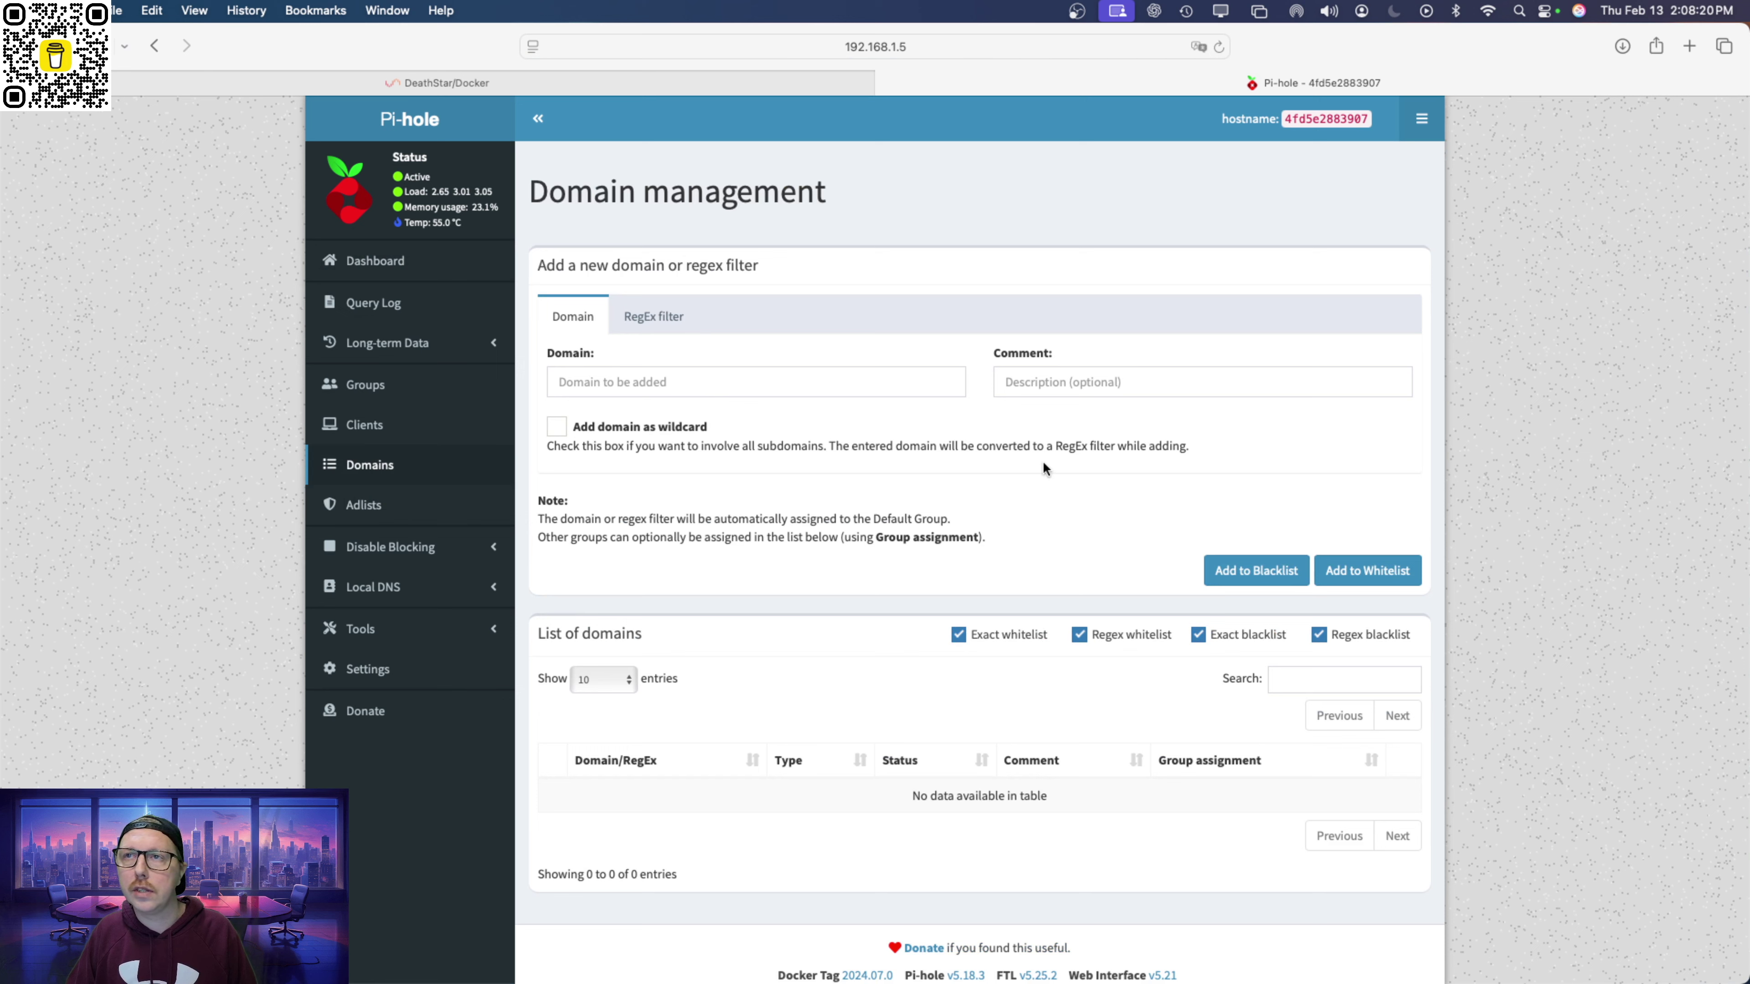
{"action": "left_click", "coordinate": [691, 379]}
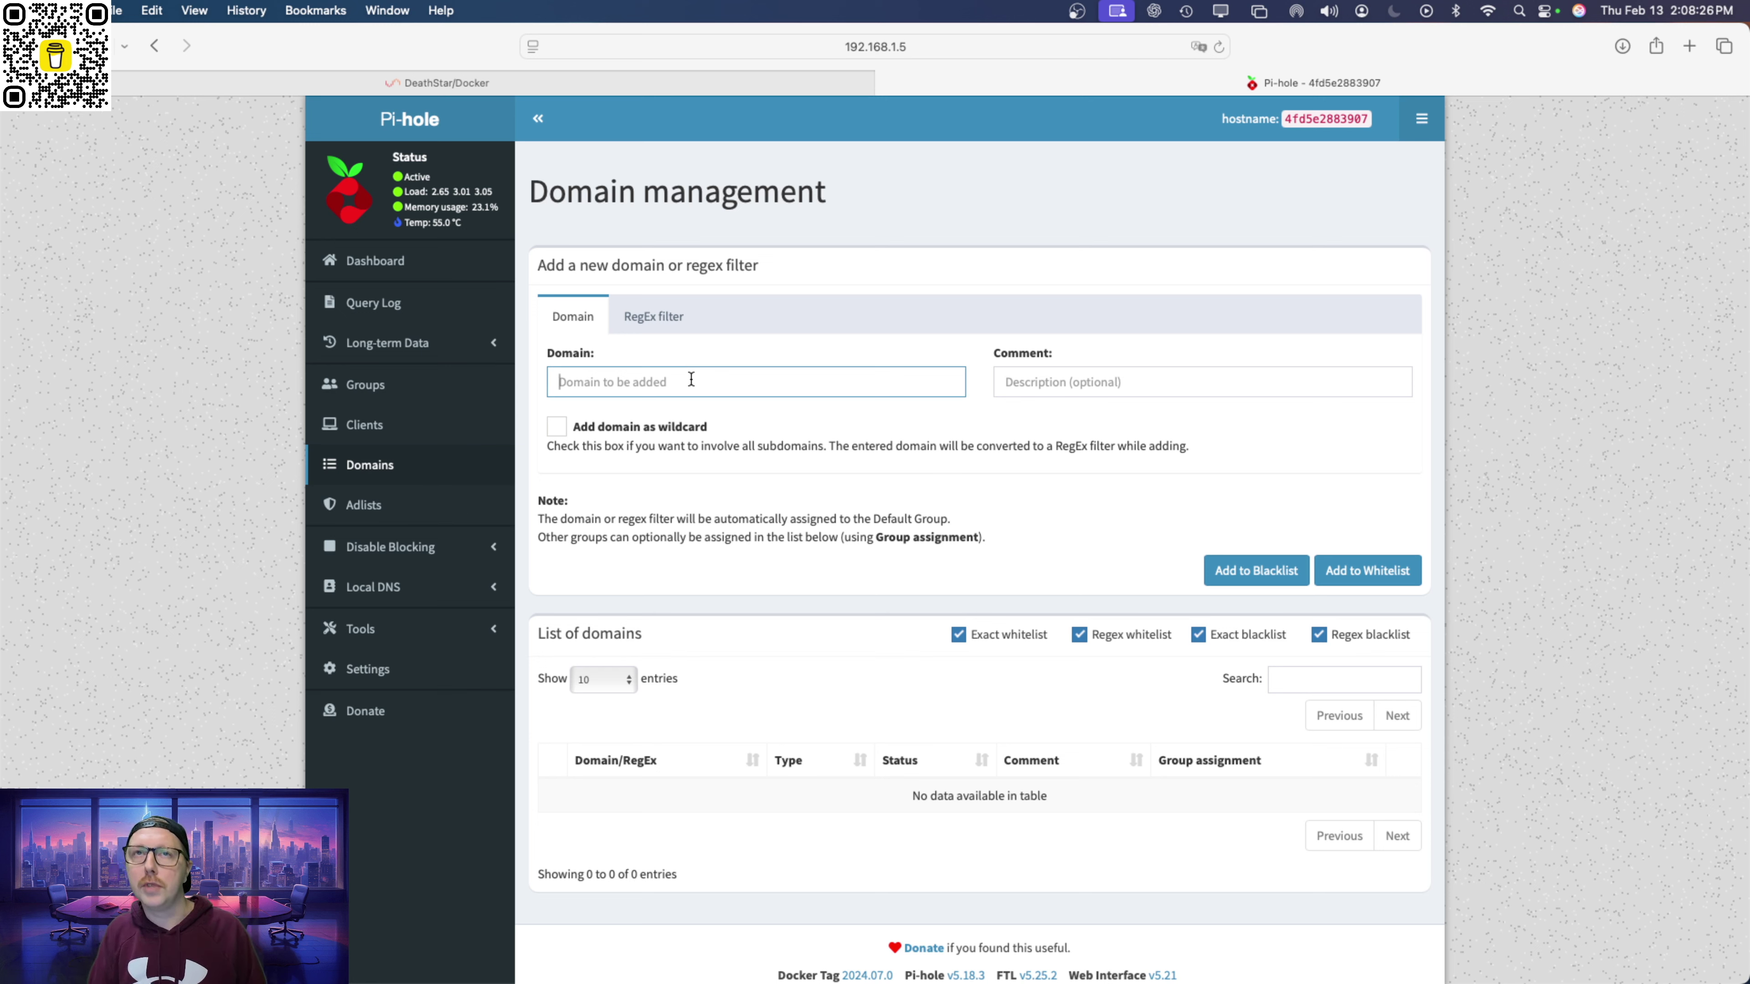
{"action": "type", "text": "funny"}
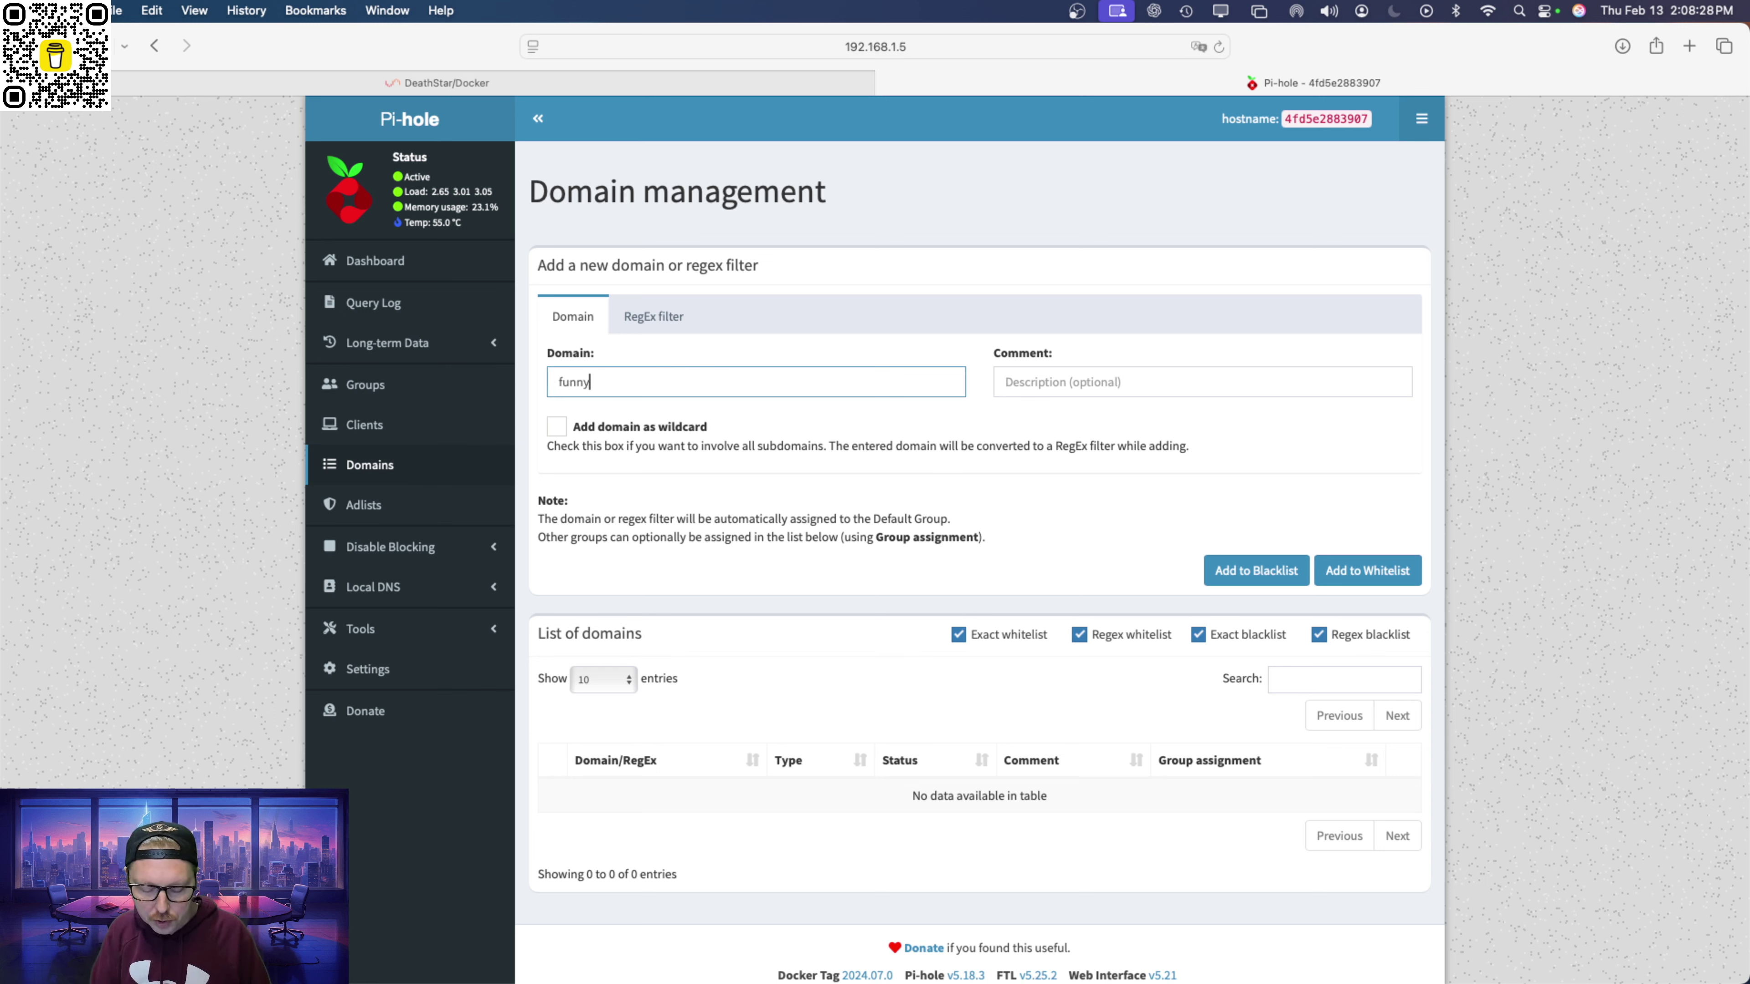
{"action": "type", "text": "junk.com"}
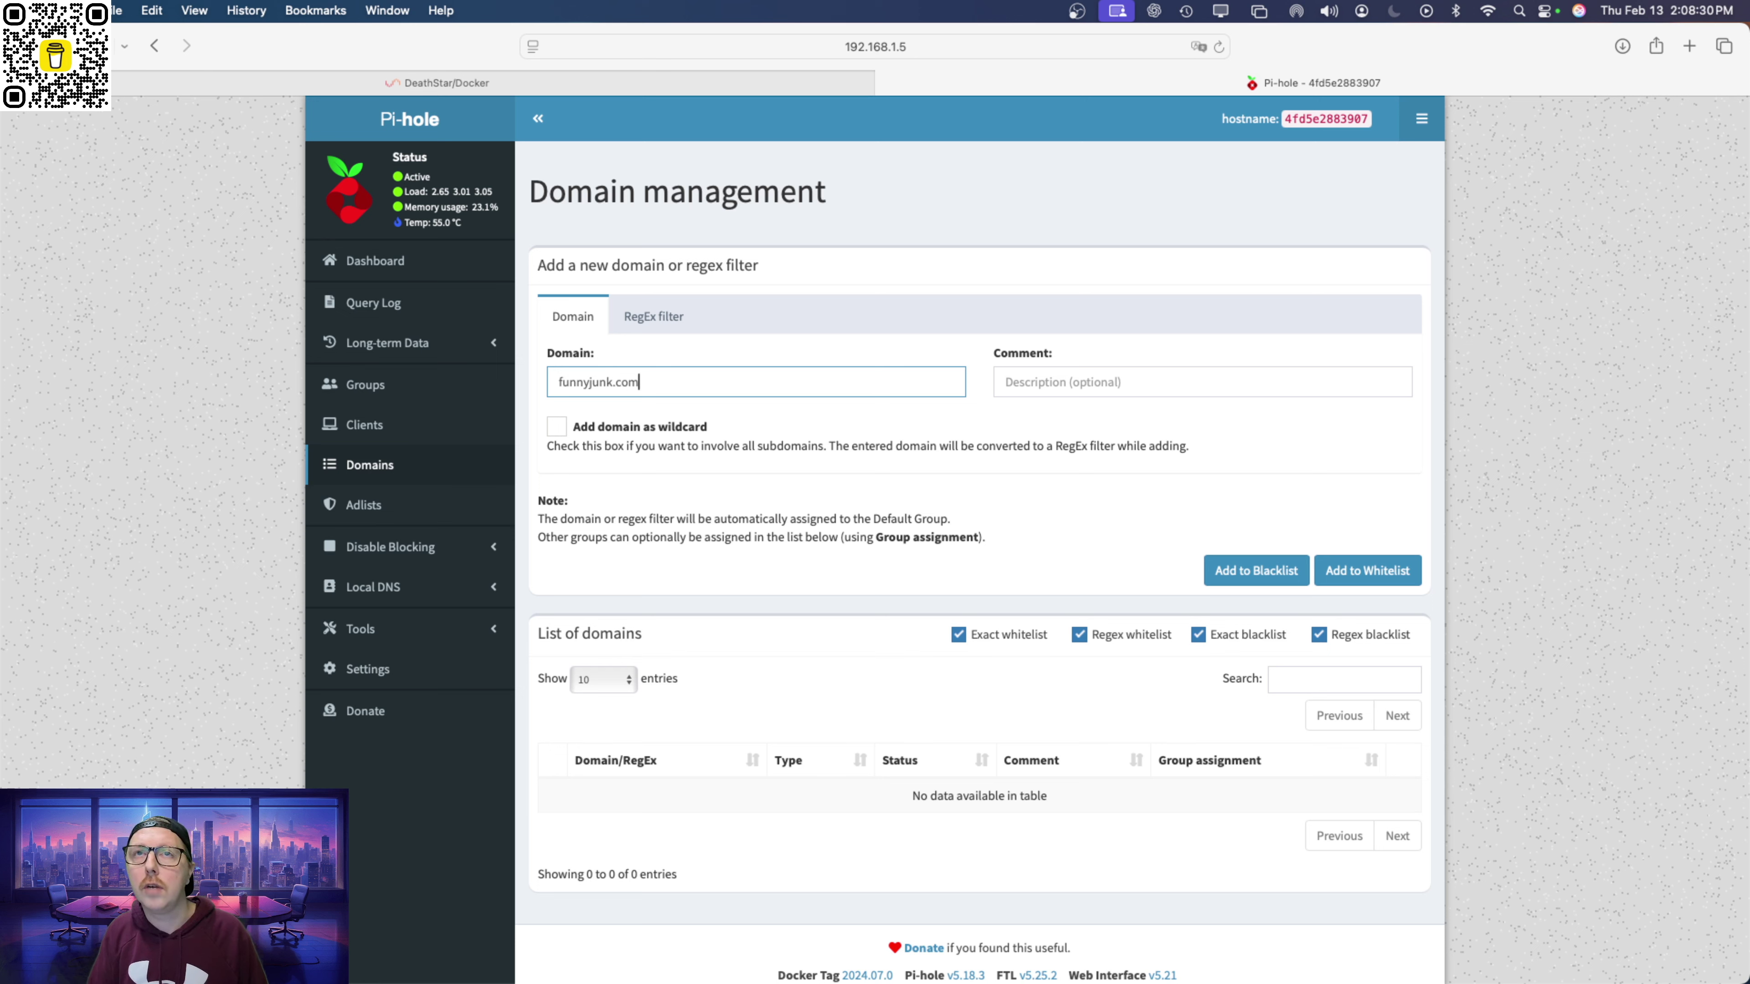
{"action": "left_click", "coordinate": [559, 428]}
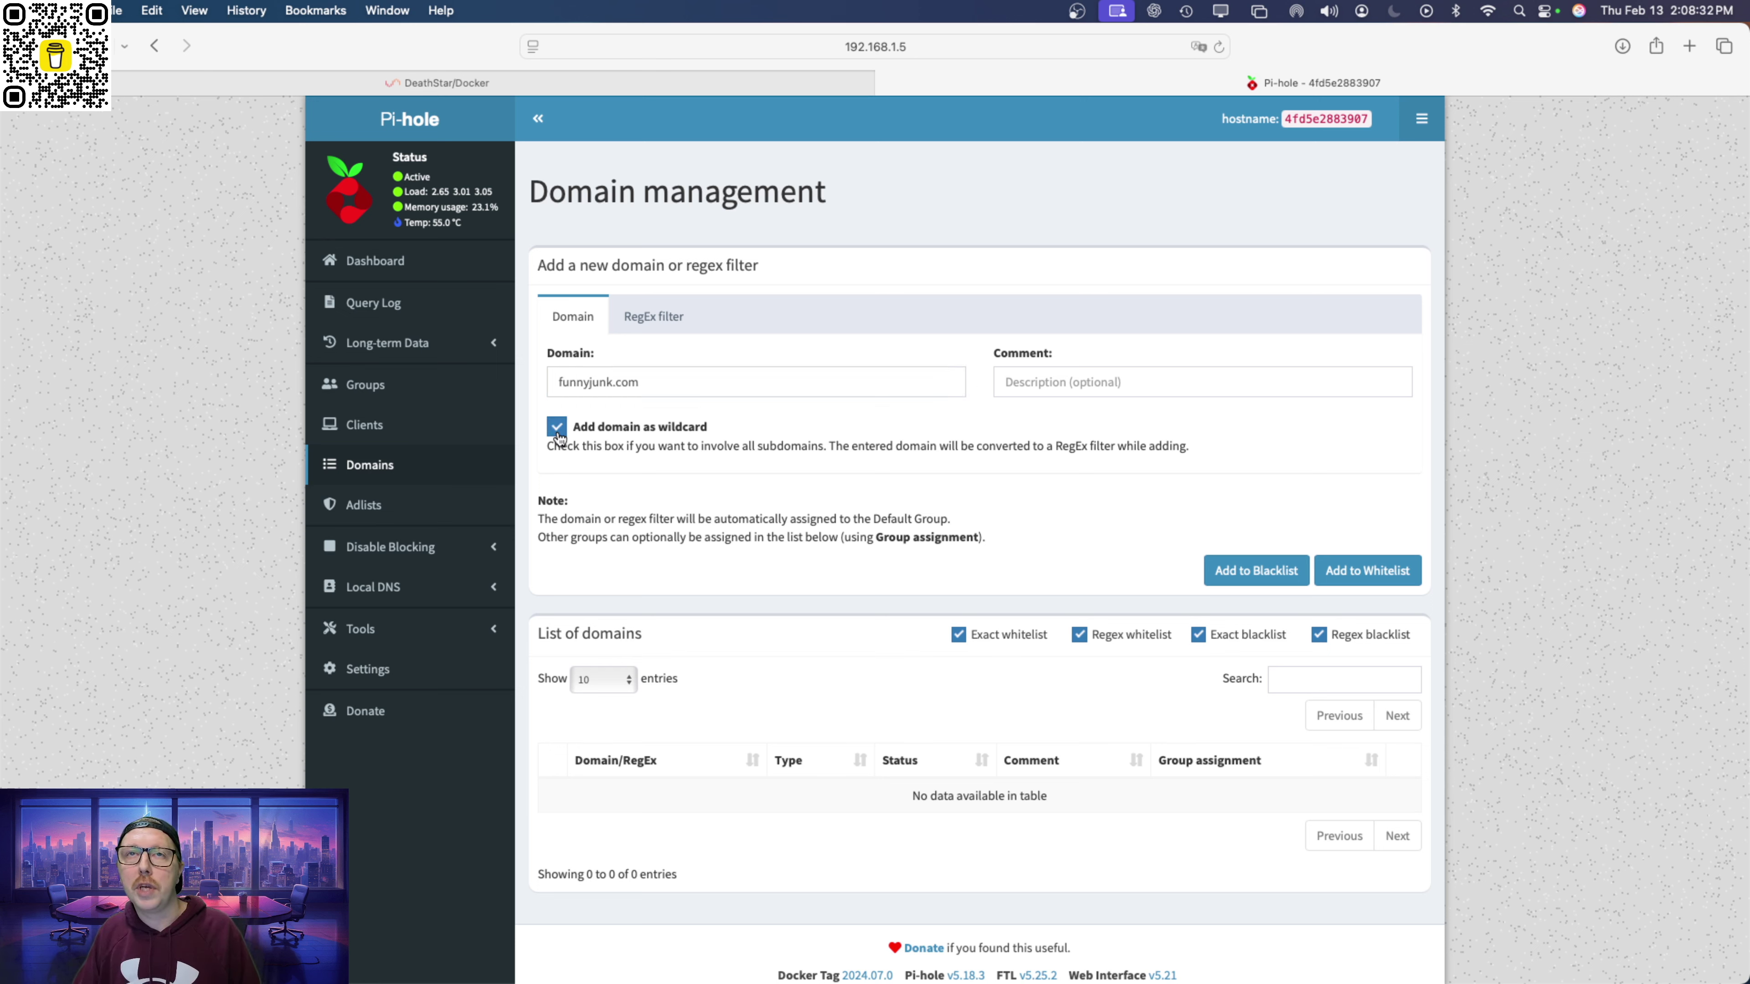
{"action": "left_click", "coordinate": [1257, 572]}
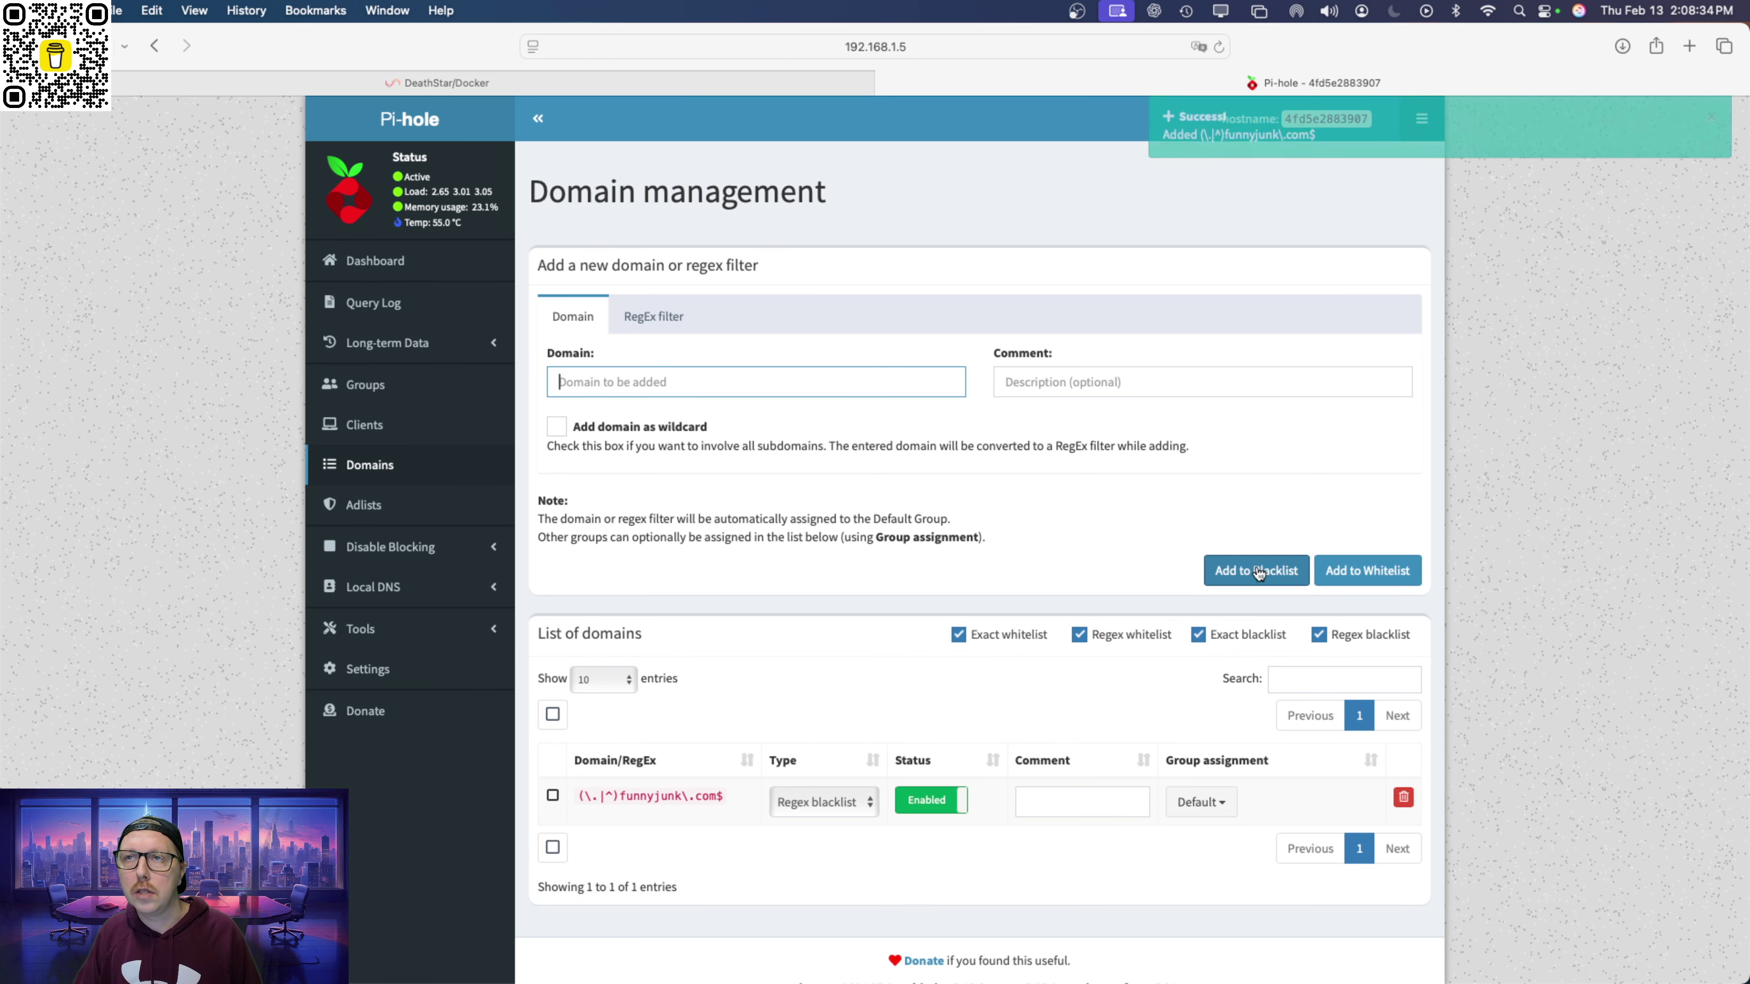
Review the list of domains and delete the funnyjunk.com blacklist entry.
{"action": "scroll", "coordinate": [765, 567], "scroll_direction": "down", "scroll_amount": 1}
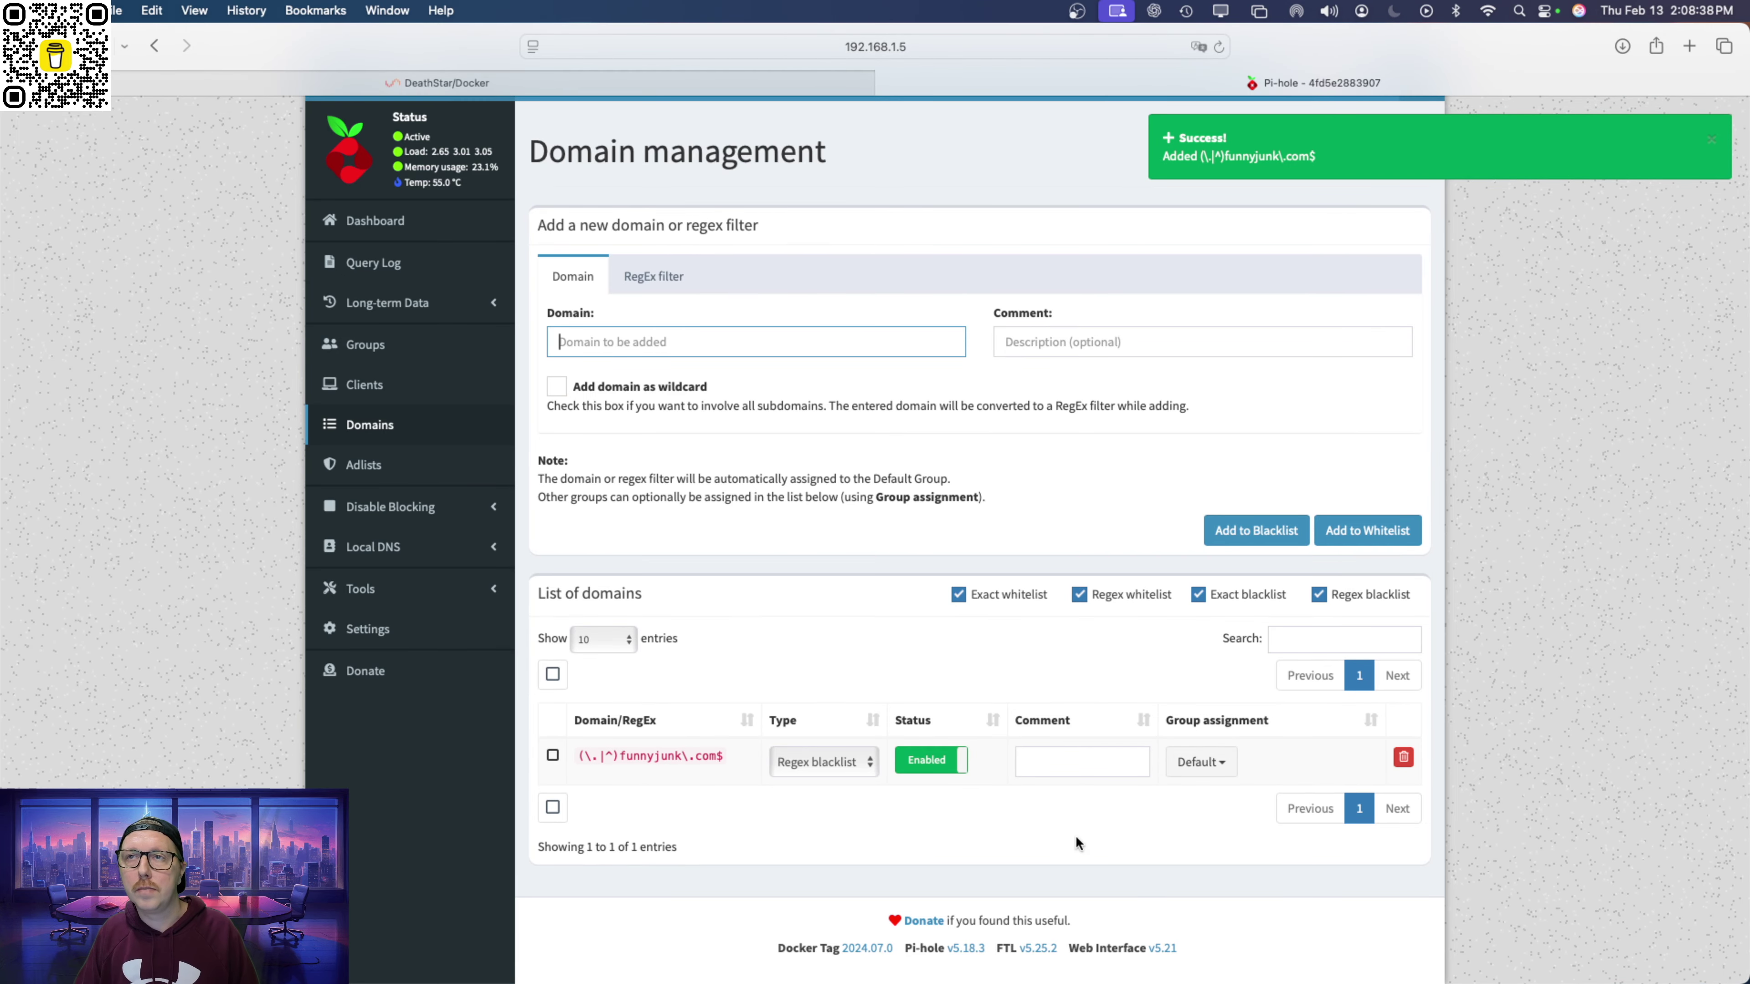
{"action": "scroll", "coordinate": [1078, 842], "scroll_direction": "up", "scroll_amount": 1}
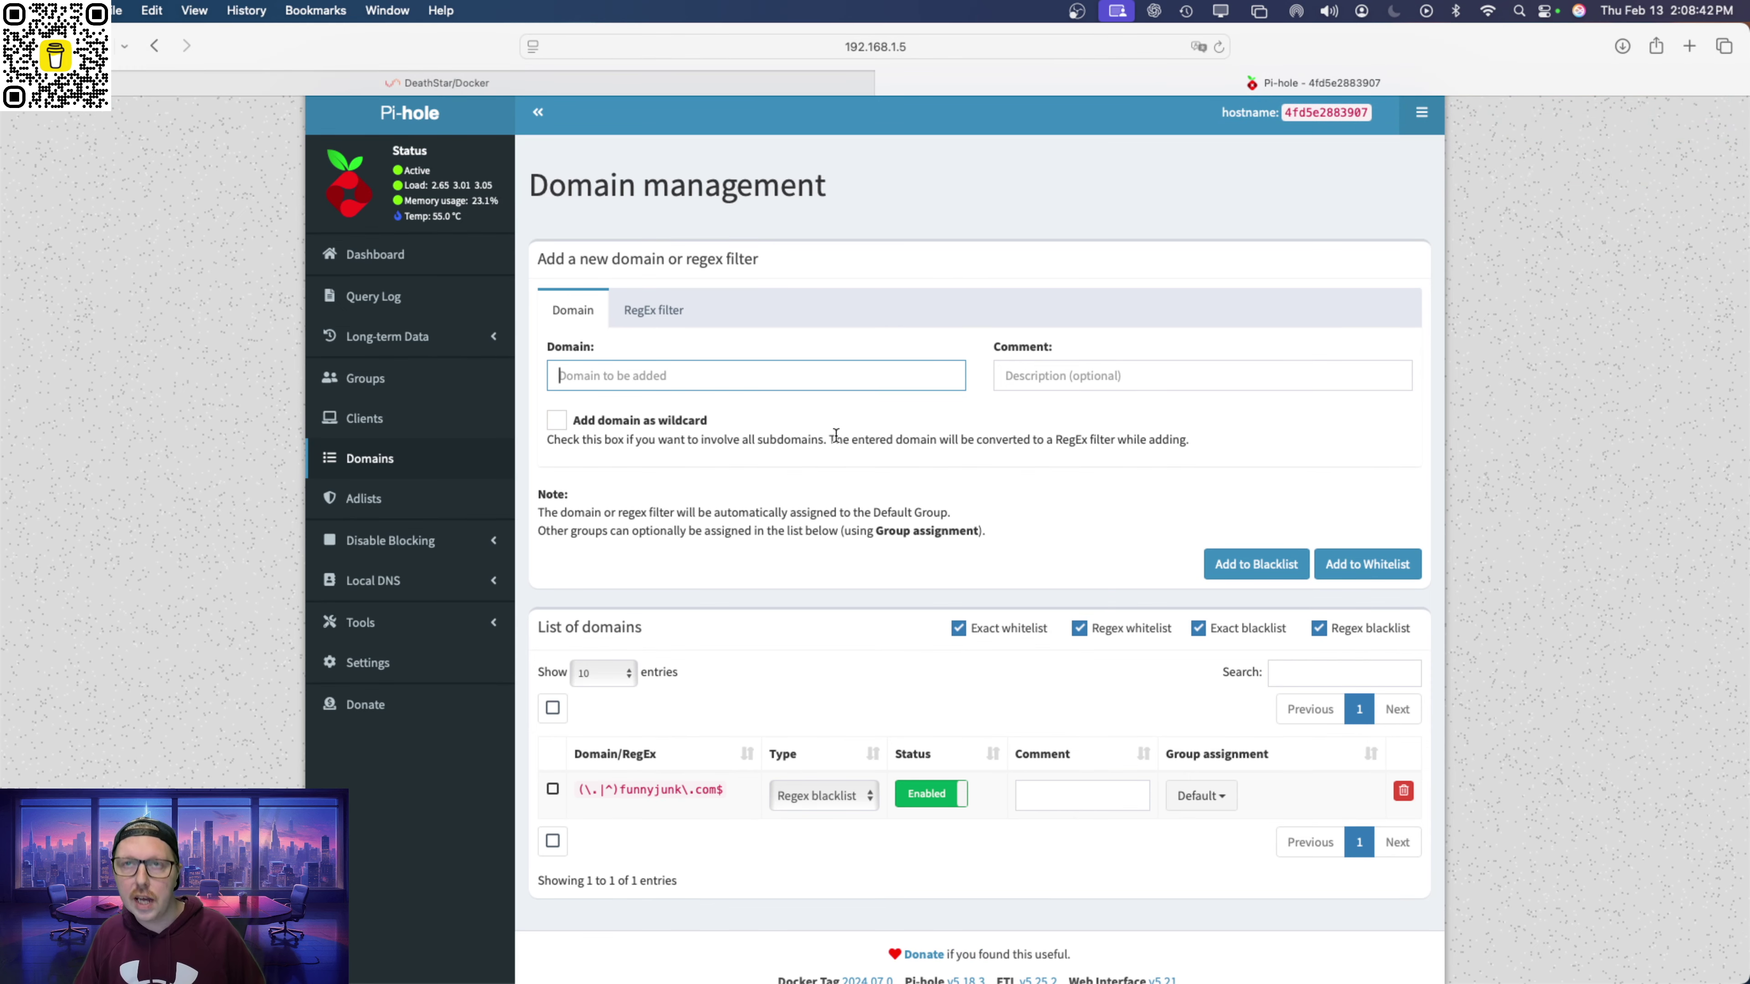
{"action": "scroll", "coordinate": [854, 448], "scroll_direction": "down", "scroll_amount": 1}
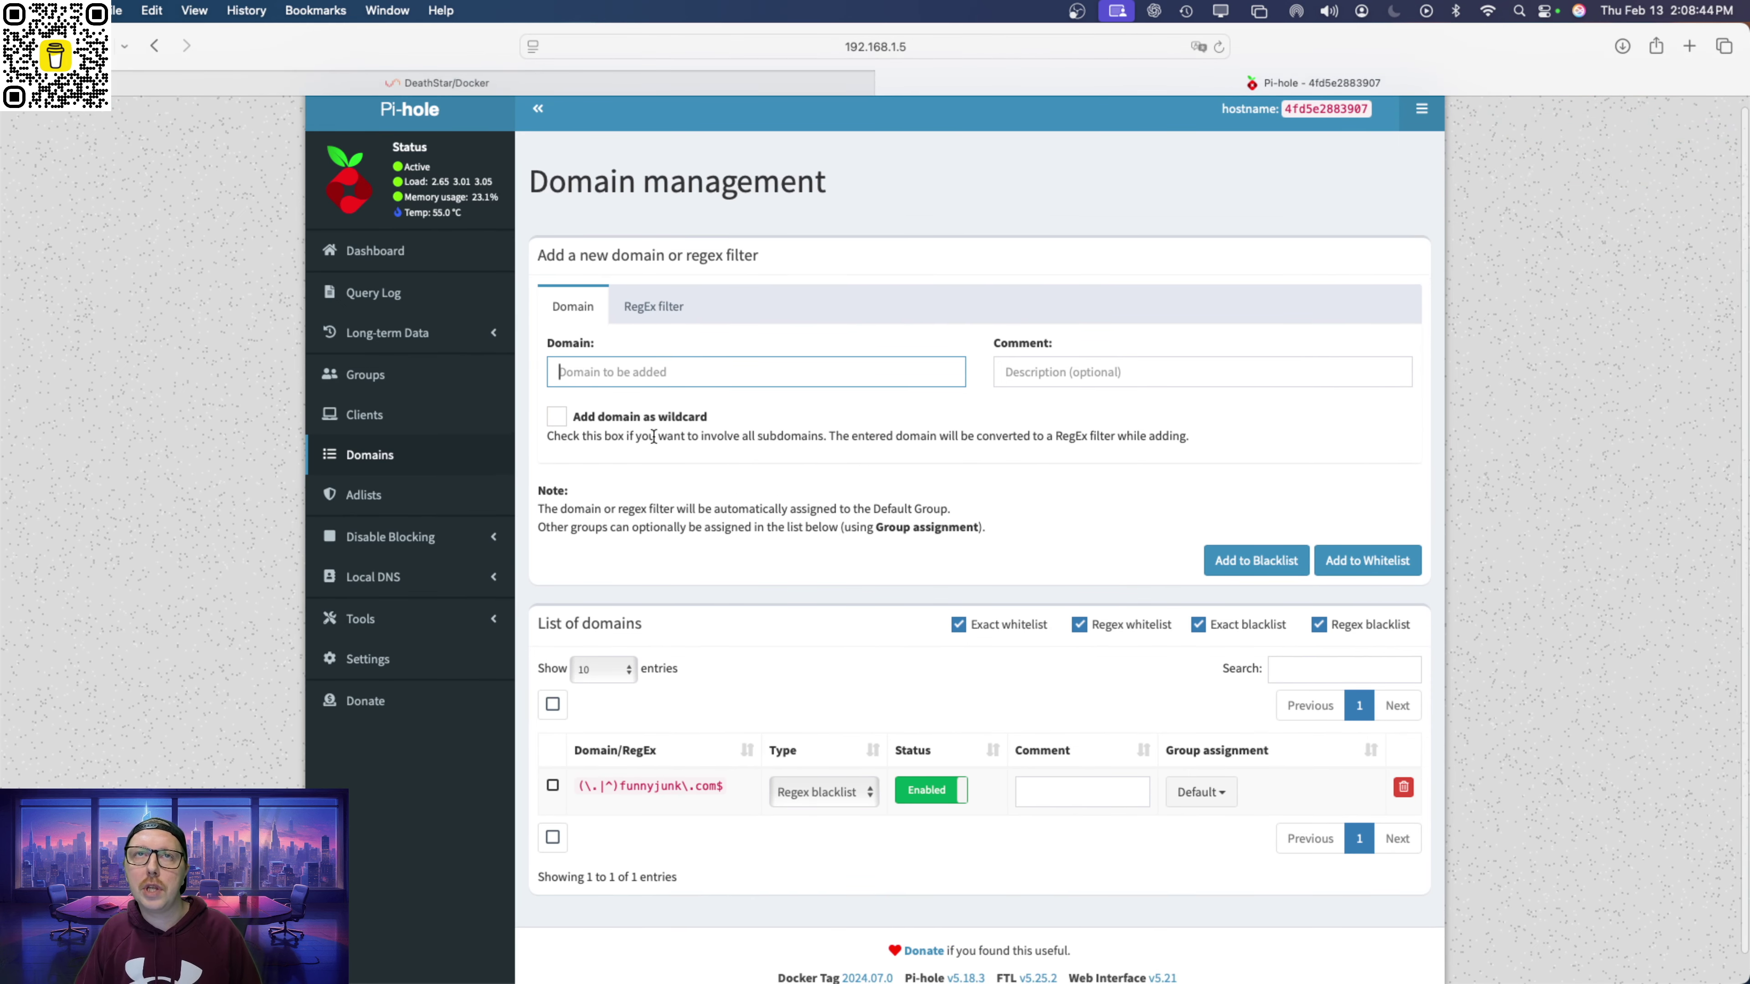
{"action": "scroll", "coordinate": [896, 510], "scroll_direction": "up", "scroll_amount": 1}
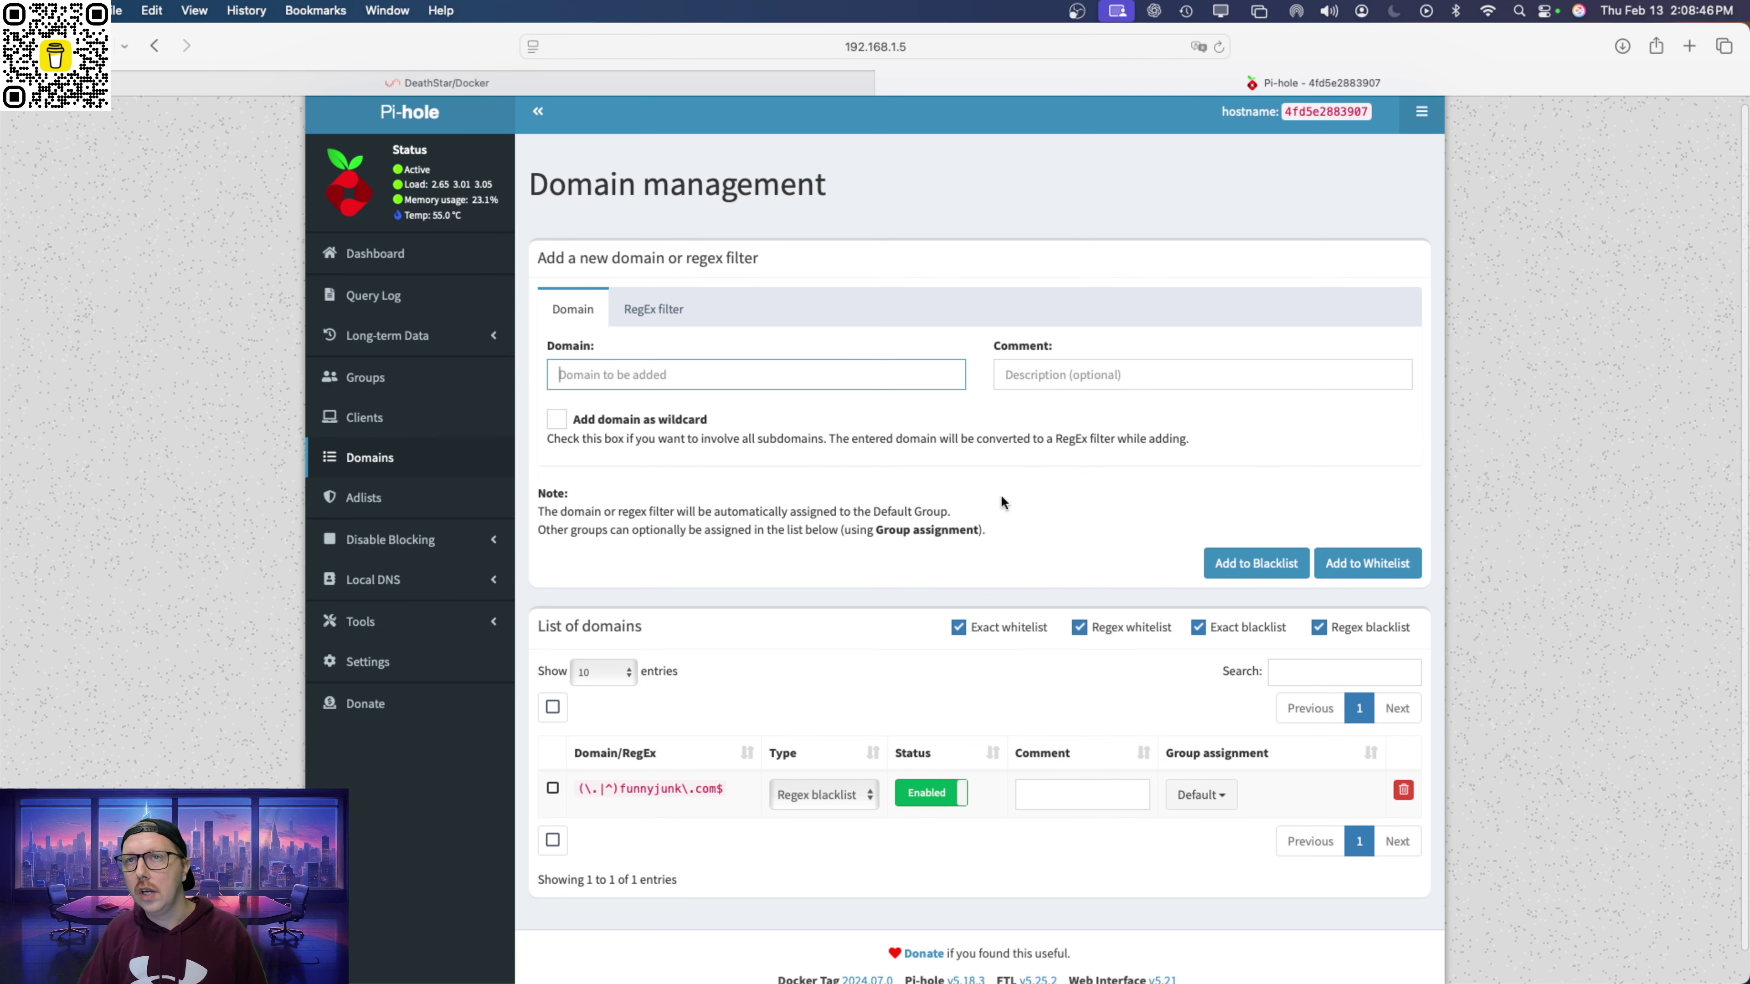
{"action": "scroll", "coordinate": [743, 579], "scroll_direction": "down", "scroll_amount": 1}
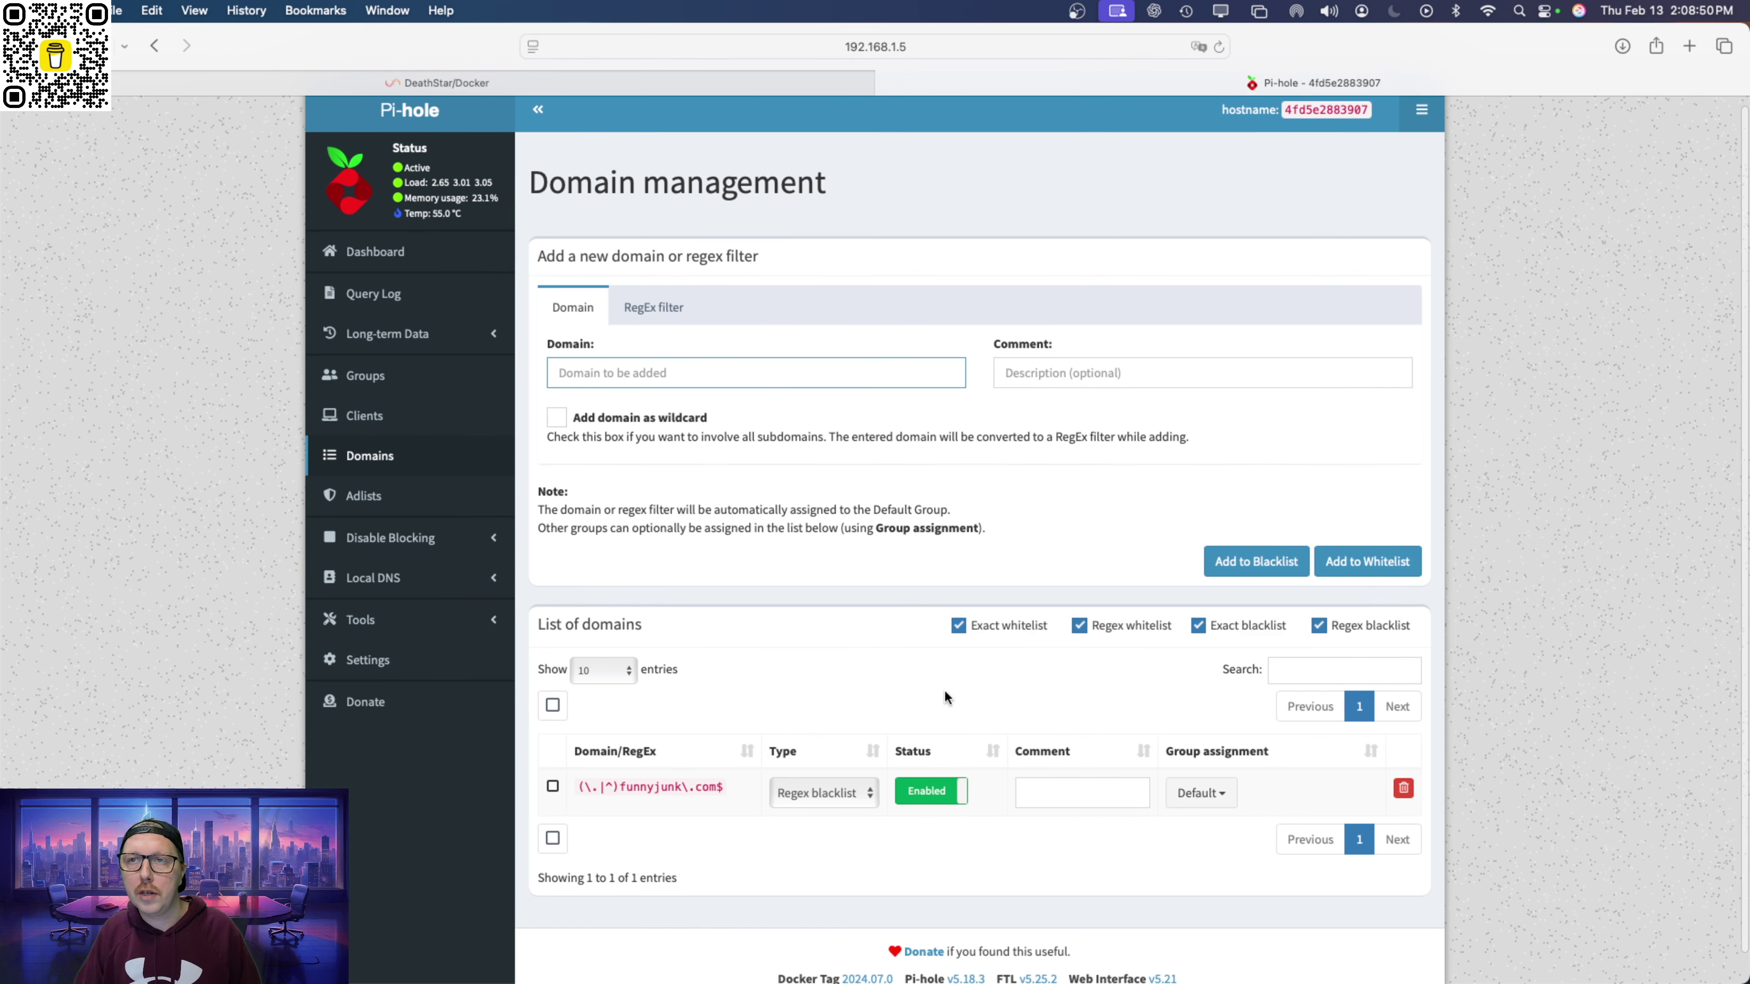
{"action": "left_click", "coordinate": [1403, 788]}
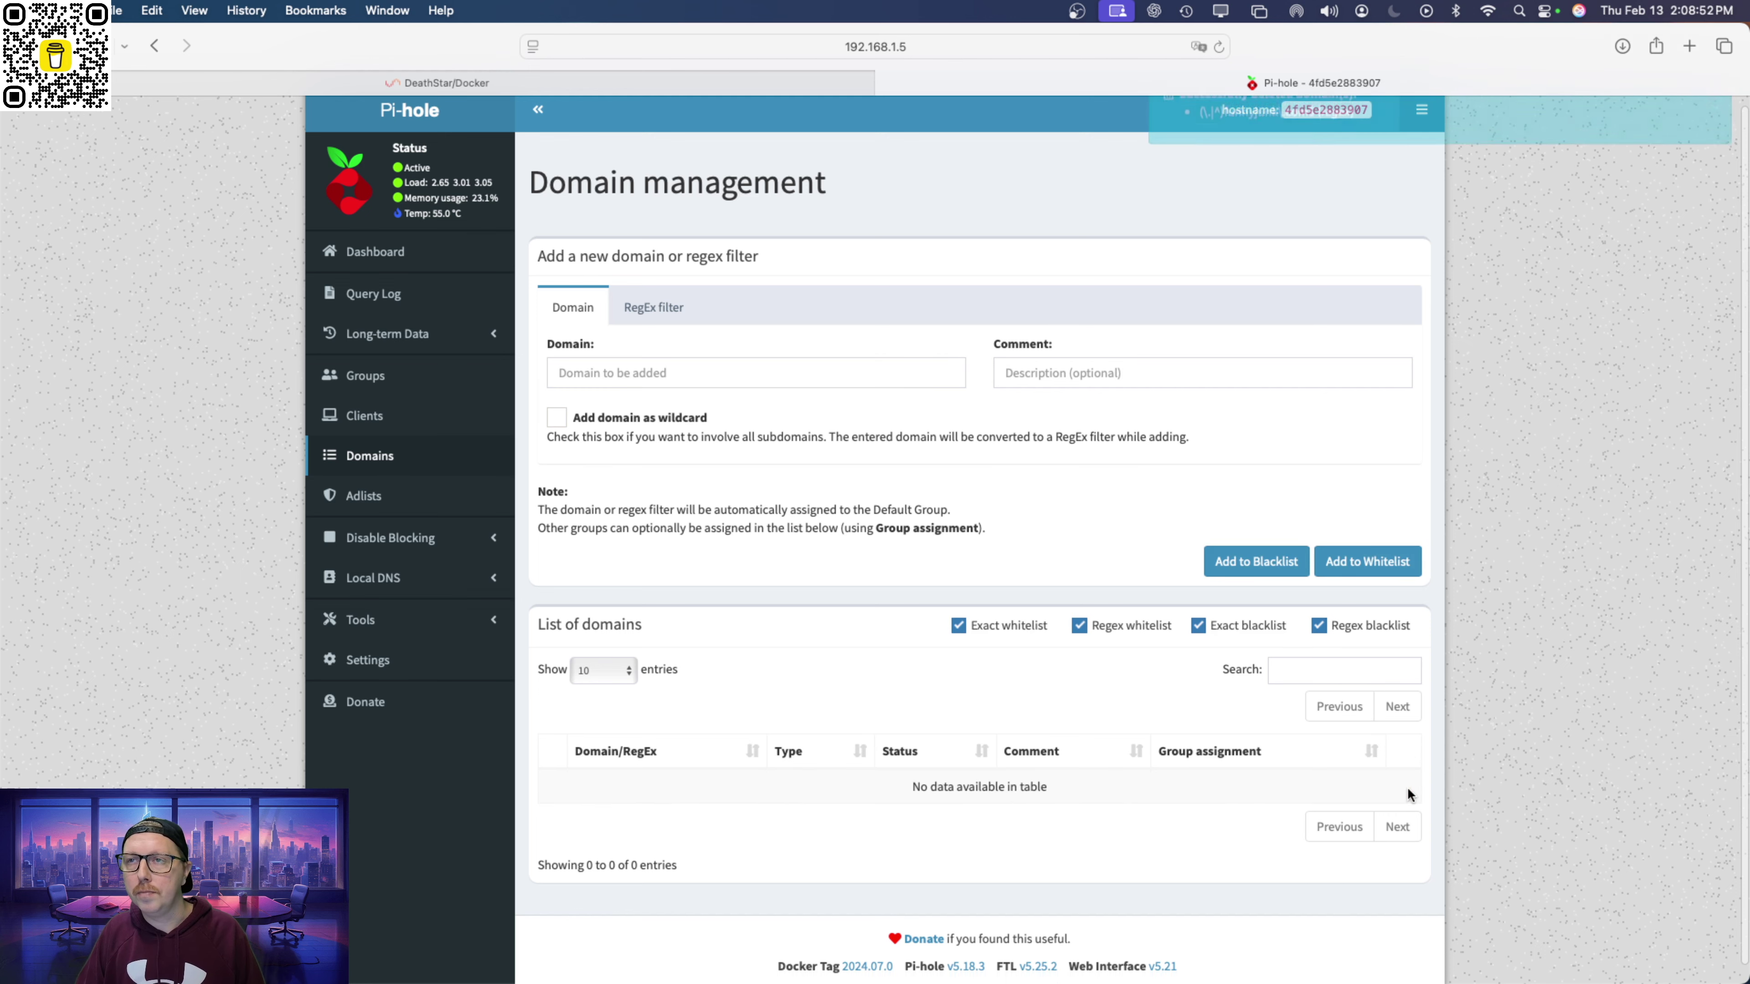
Check the dashboard's query charts and add the iPhone-14-Pro from the known clients to Pi-hole's configured clients.
{"action": "left_click", "coordinate": [375, 259]}
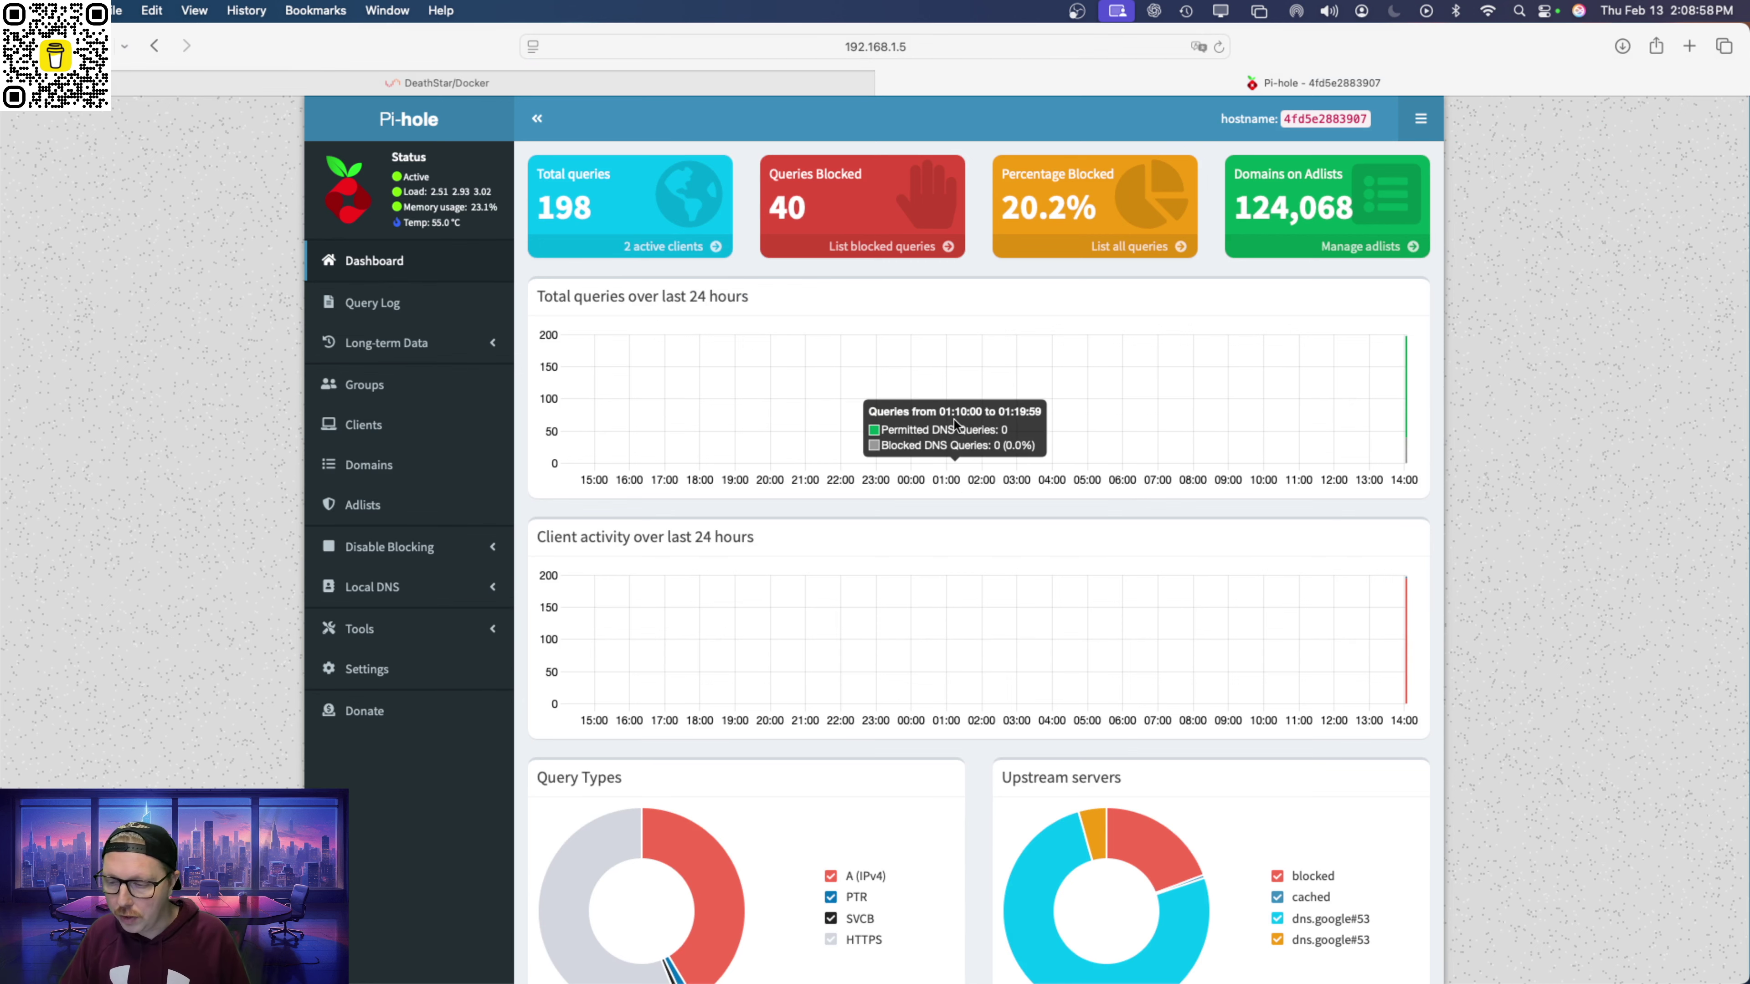
{"action": "scroll", "coordinate": [924, 403], "scroll_direction": "down", "scroll_amount": 1}
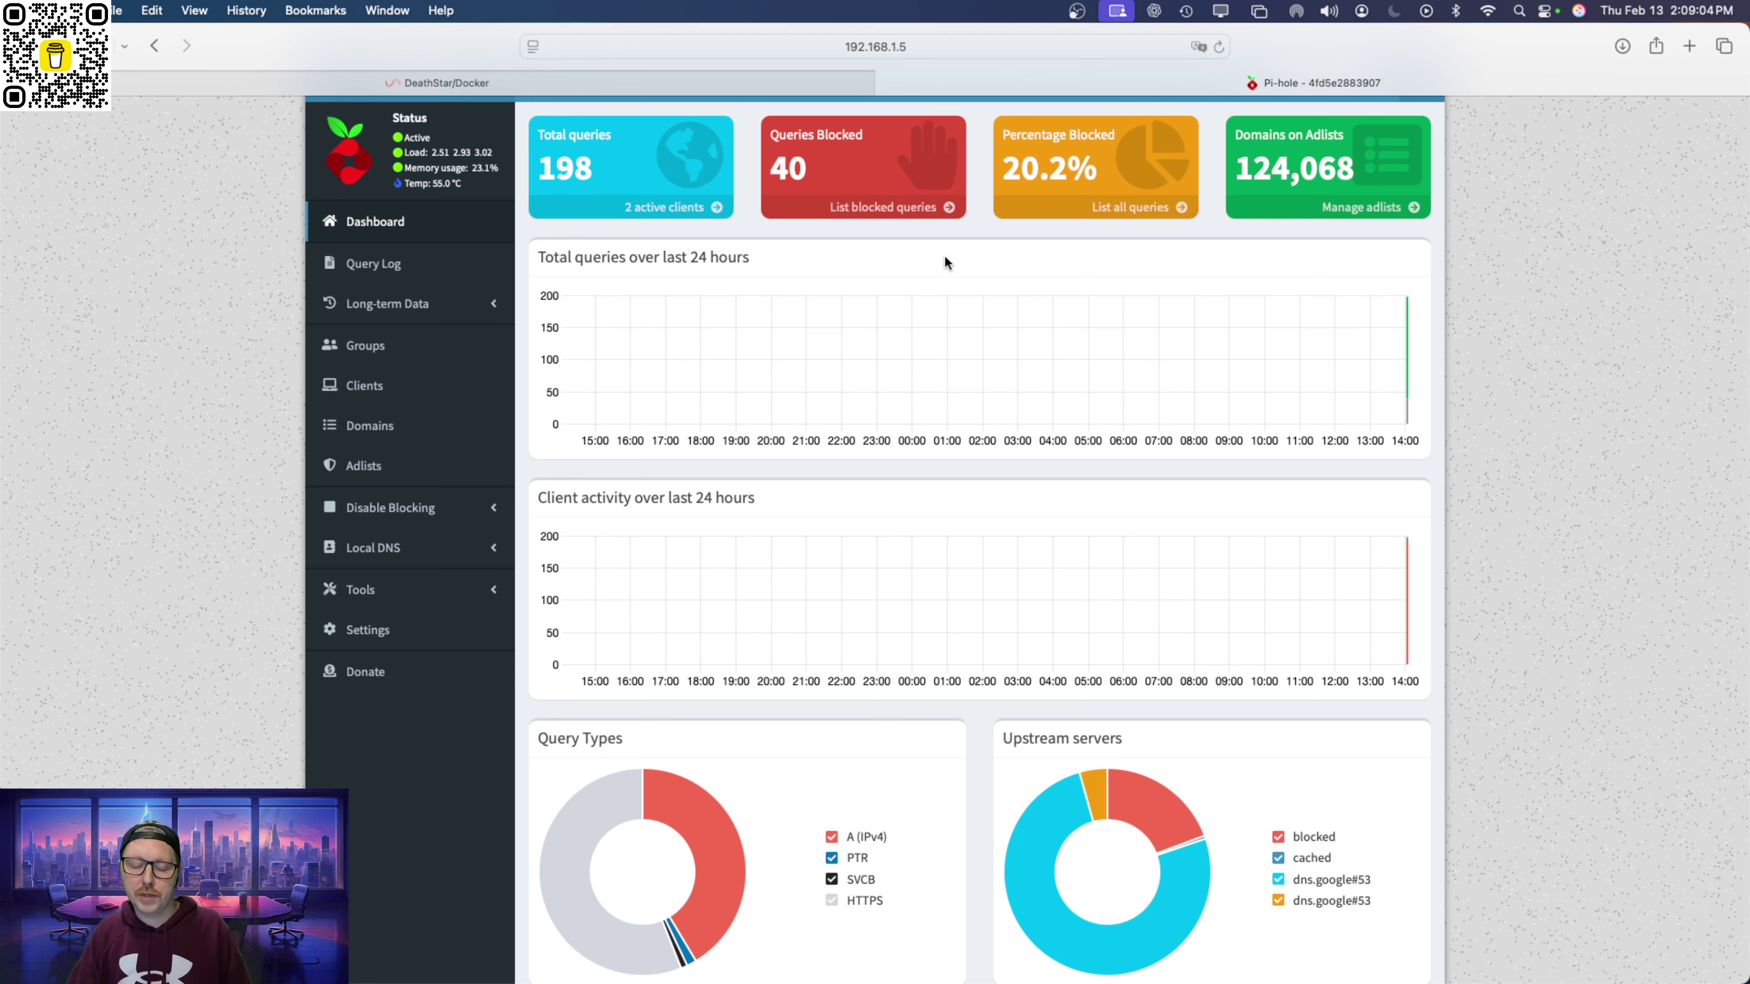
{"action": "left_click", "coordinate": [364, 386]}
{"action": "left_click", "coordinate": [751, 330]}
{"action": "left_click", "coordinate": [689, 406]}
{"action": "left_click", "coordinate": [1398, 515]}
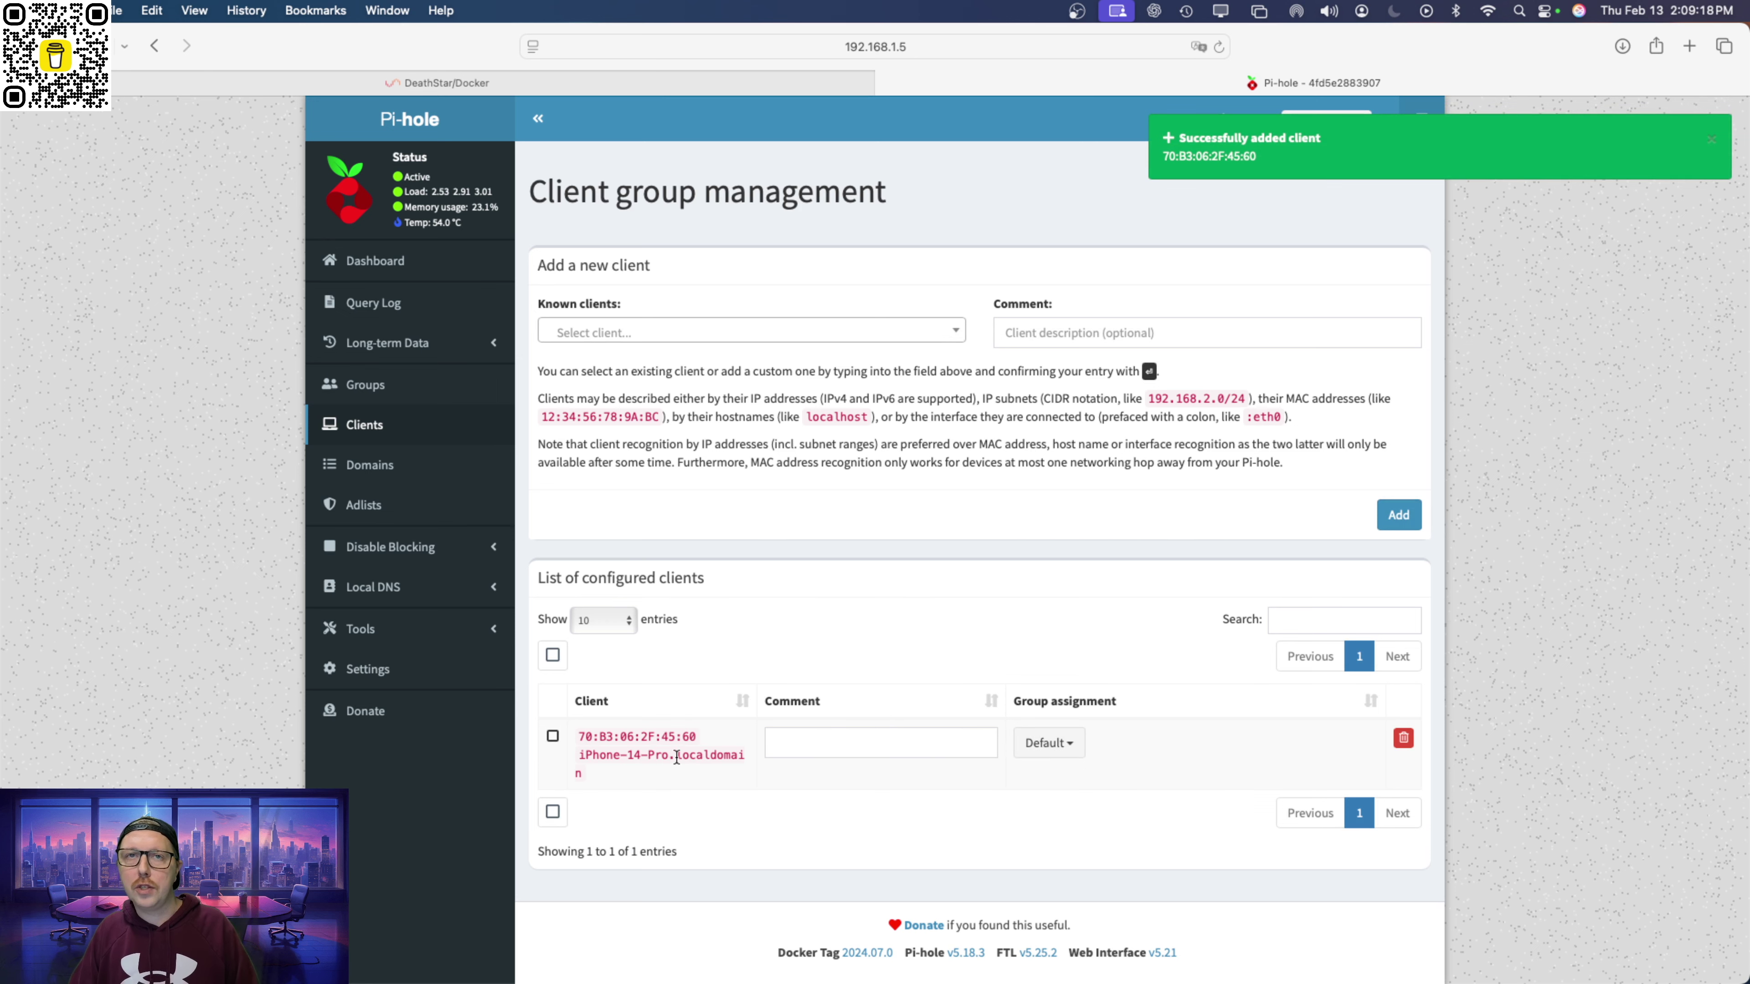
Open Pi-hole's group management page.
{"action": "left_click", "coordinate": [365, 385]}
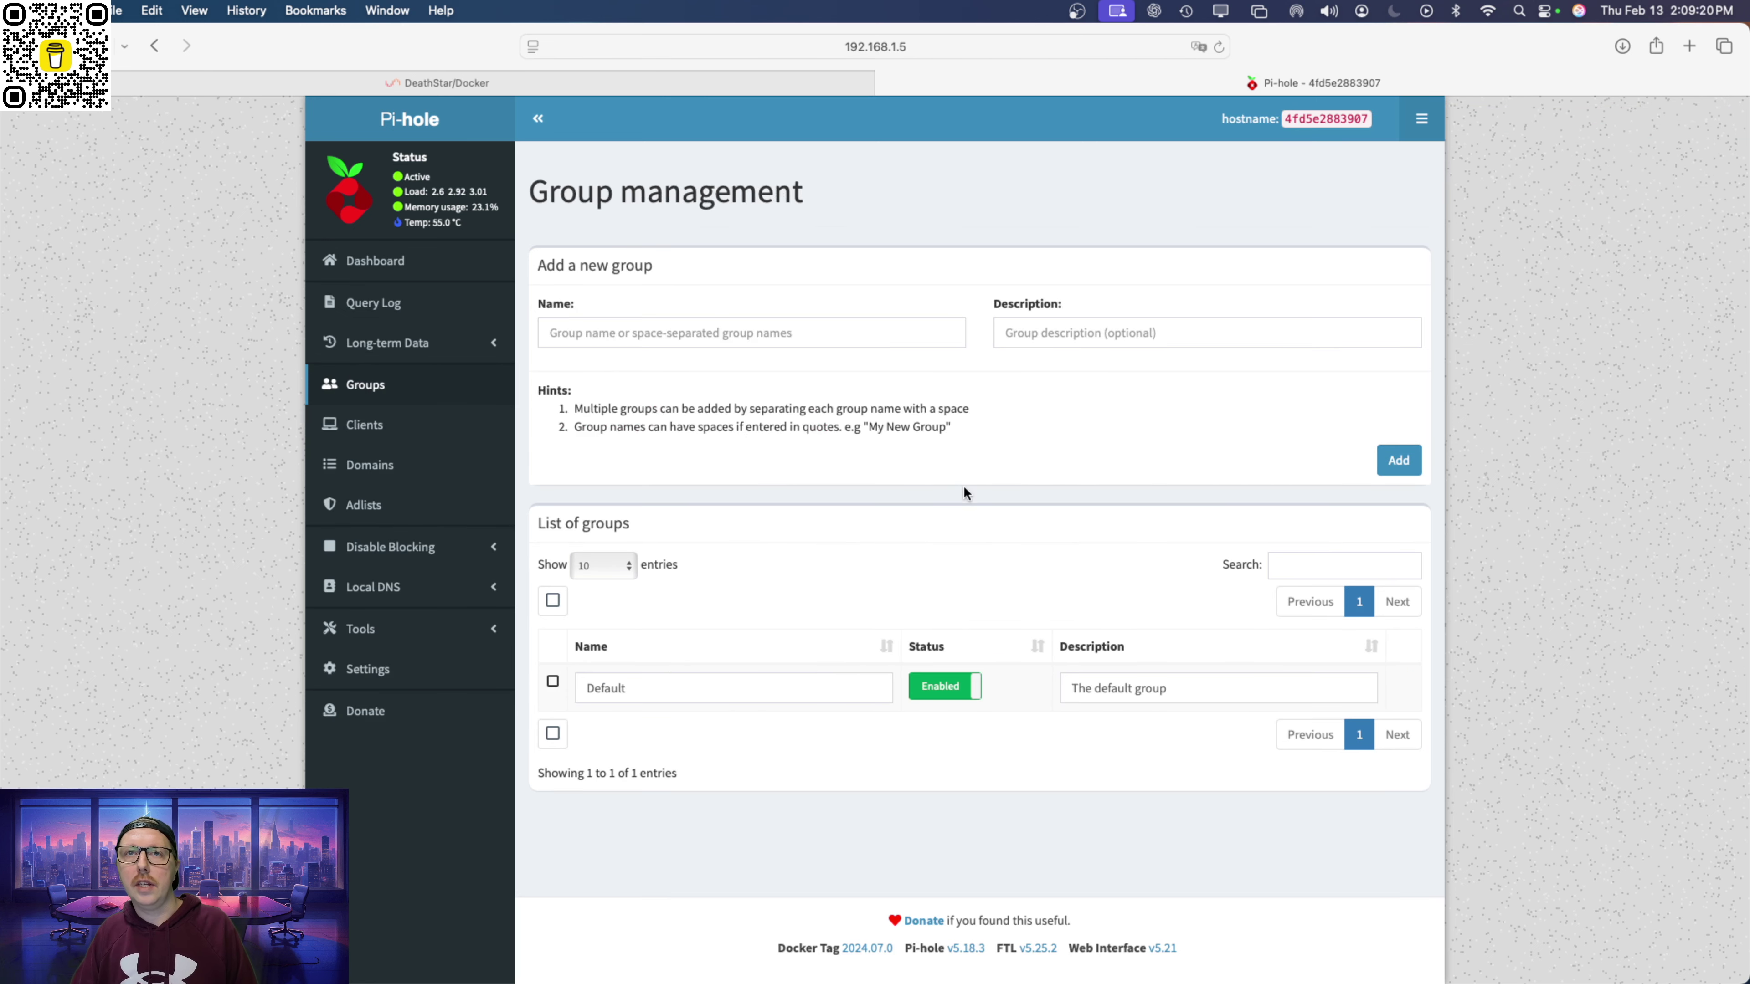